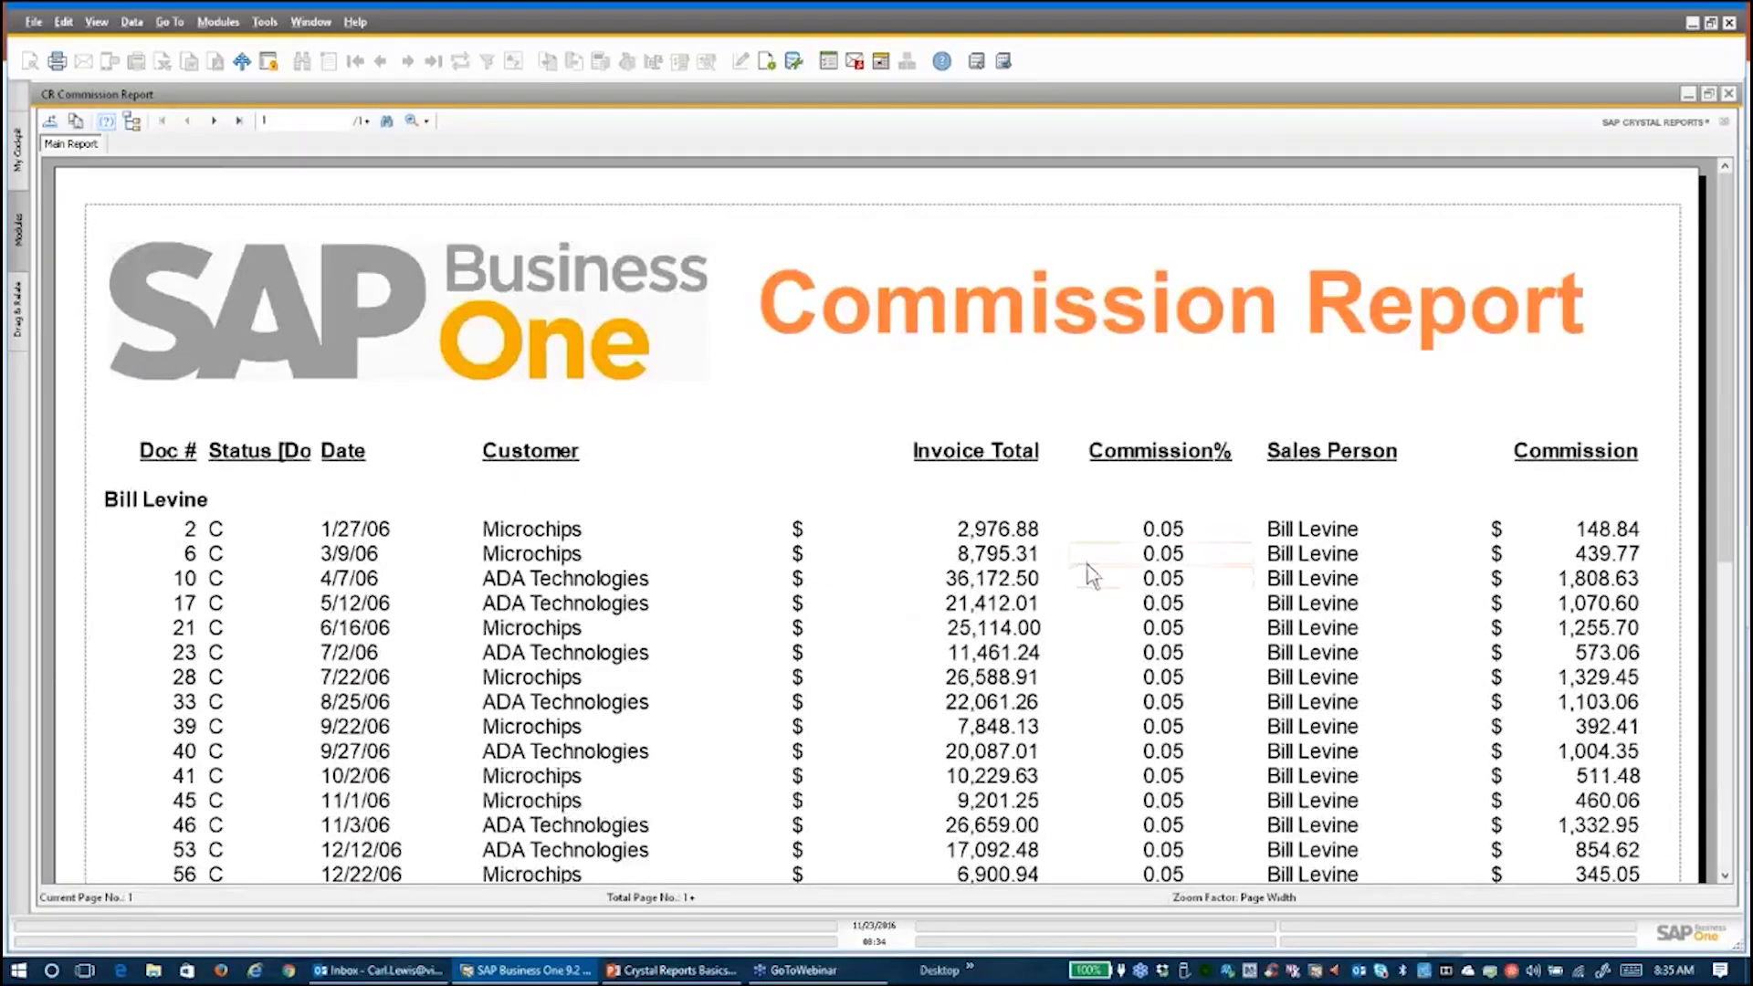
Page through the Commission Report preview to page 9 of 9, showing the 239,822.18 grand total
{"action": "scroll", "coordinate": [1081, 564], "scroll_direction": "down", "scroll_amount": 5}
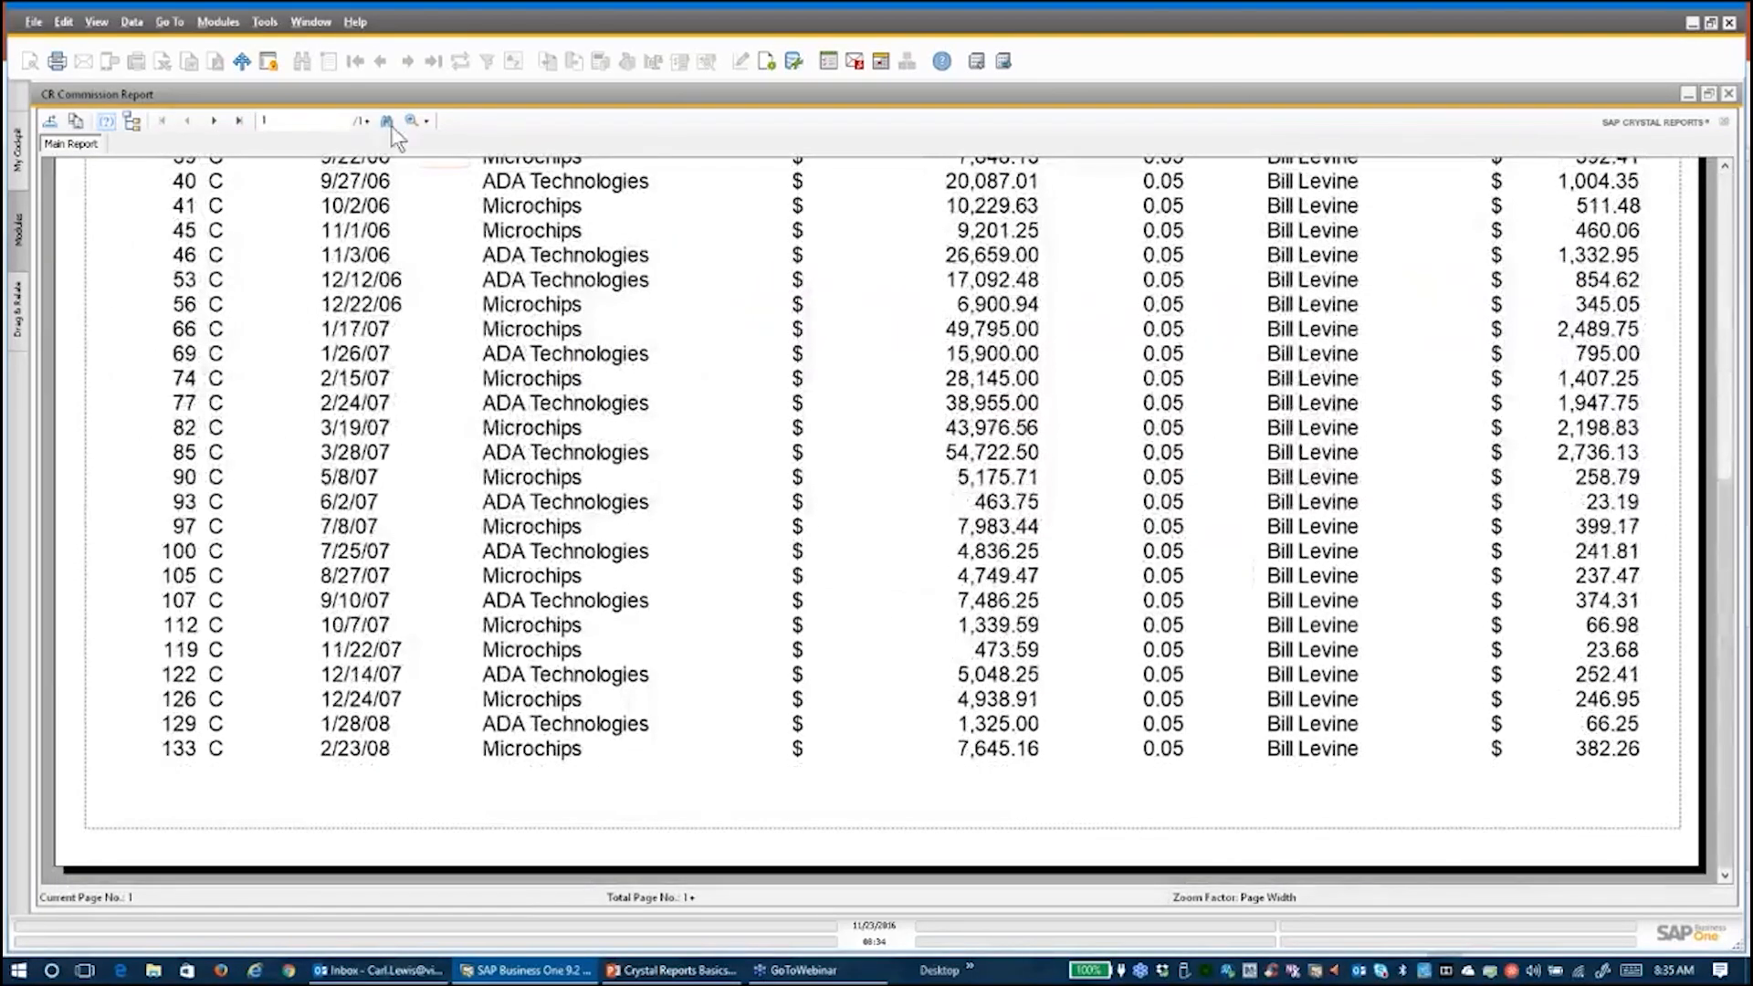
{"action": "left_click", "coordinate": [213, 120]}
{"action": "left_click", "coordinate": [214, 120]}
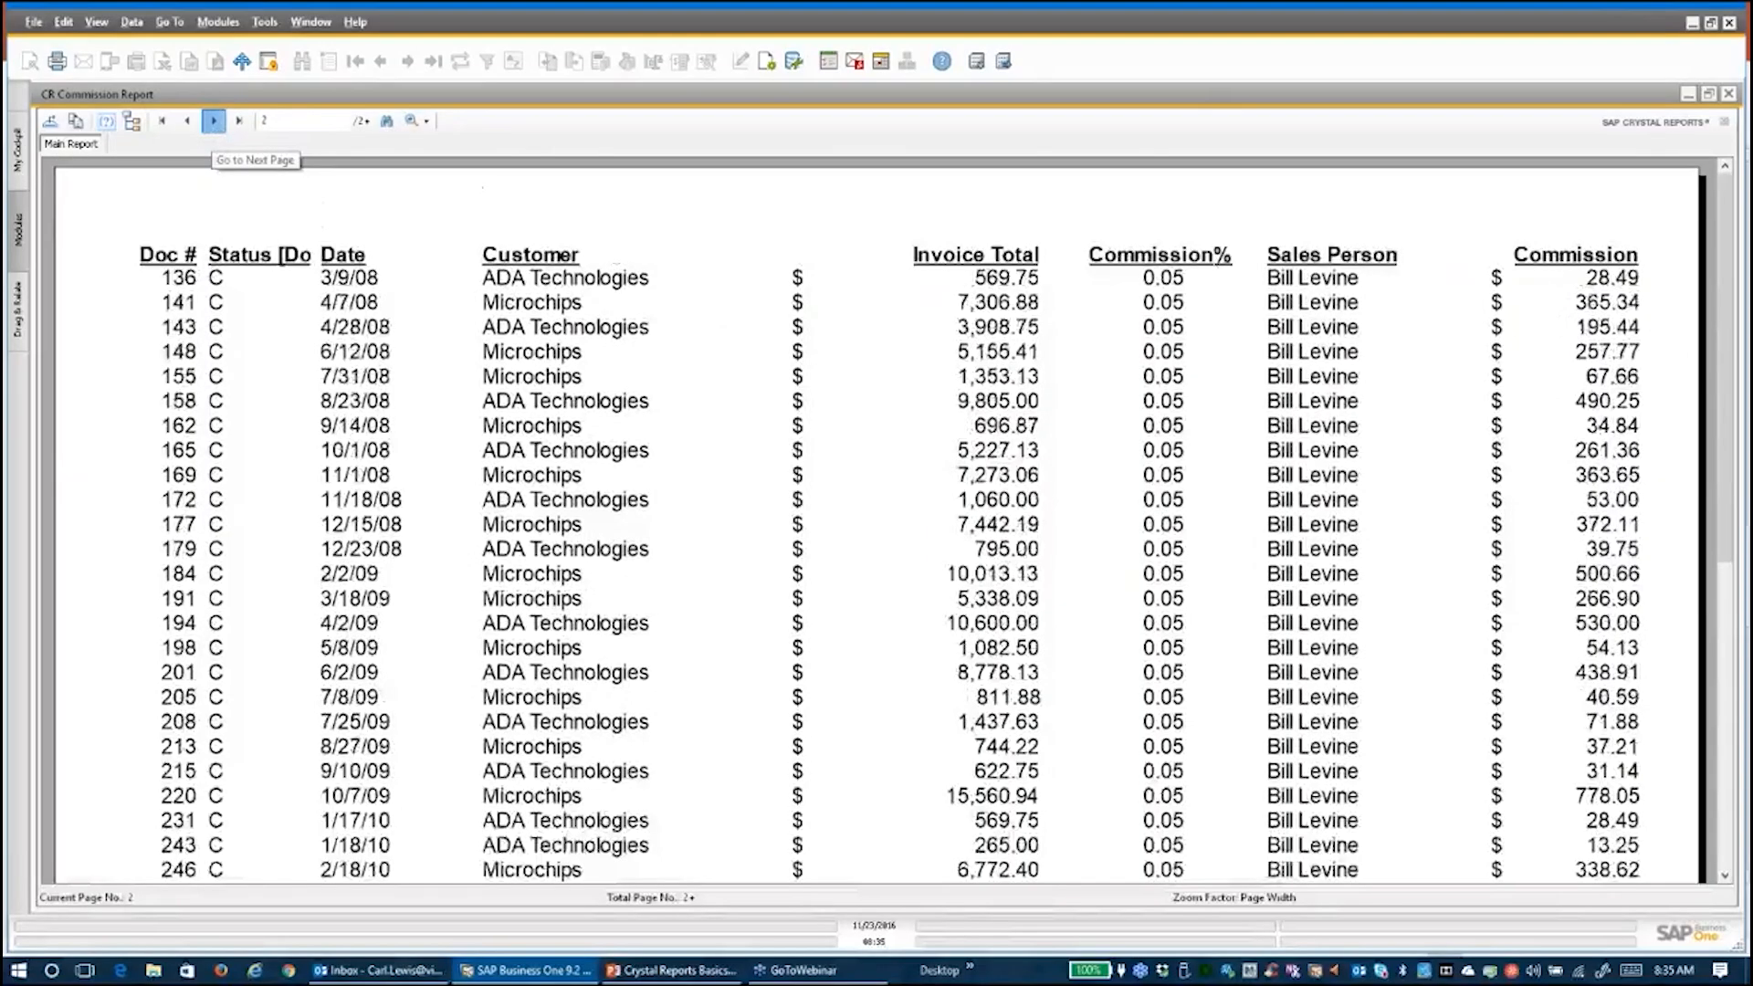
{"action": "left_click", "coordinate": [214, 121]}
{"action": "left_click", "coordinate": [214, 121]}
{"action": "left_click", "coordinate": [214, 120]}
{"action": "left_click", "coordinate": [214, 120]}
{"action": "left_click", "coordinate": [214, 121]}
{"action": "left_click", "coordinate": [214, 120]}
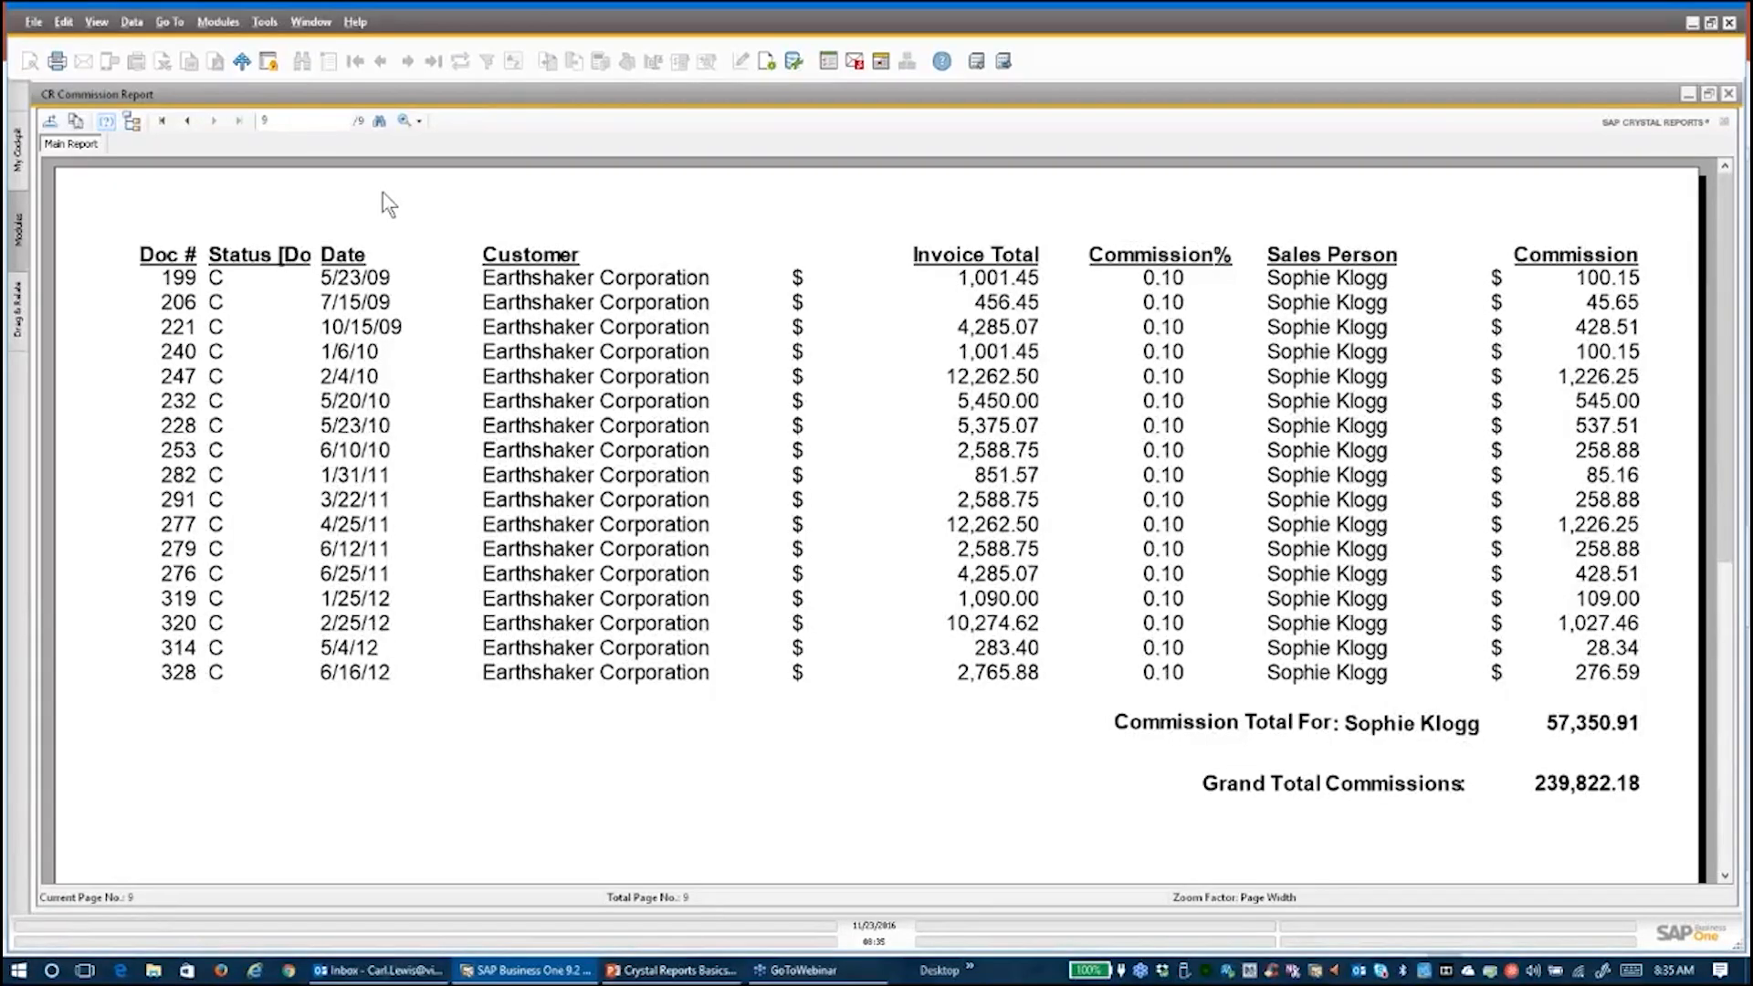
Close the commission report preview and launch SAP Crystal Reports from the Start menu
{"action": "double_click", "coordinate": [781, 91]}
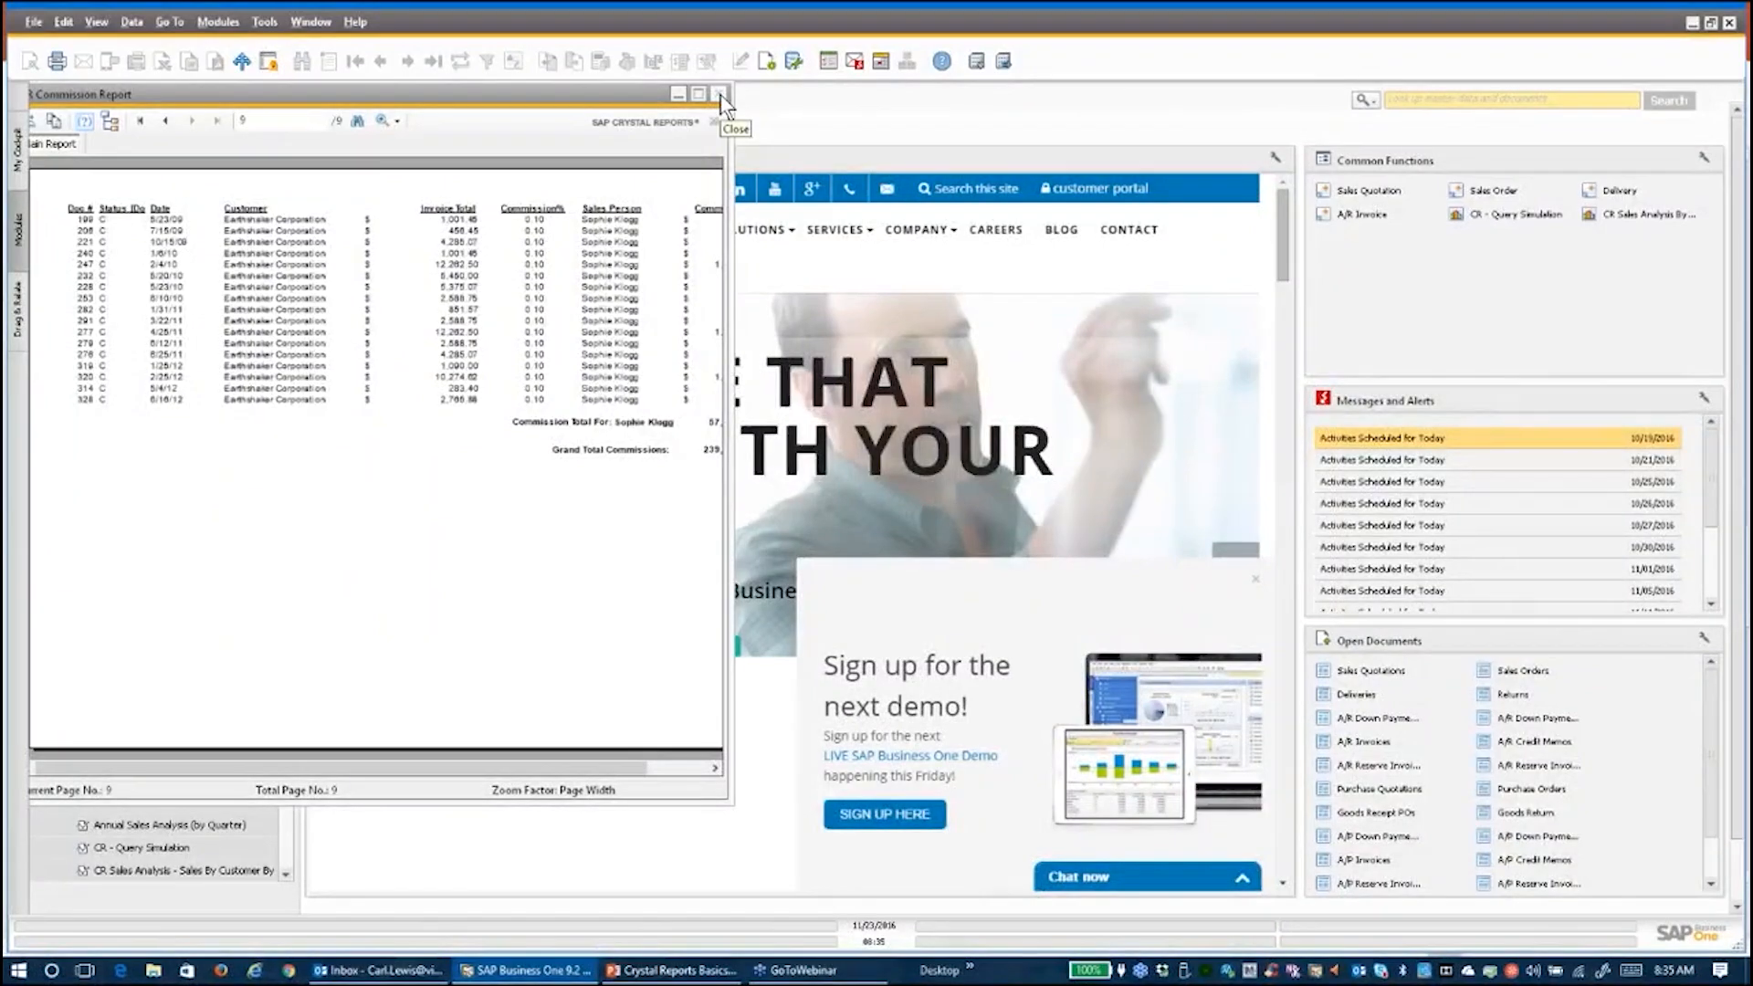
{"action": "left_click", "coordinate": [720, 95]}
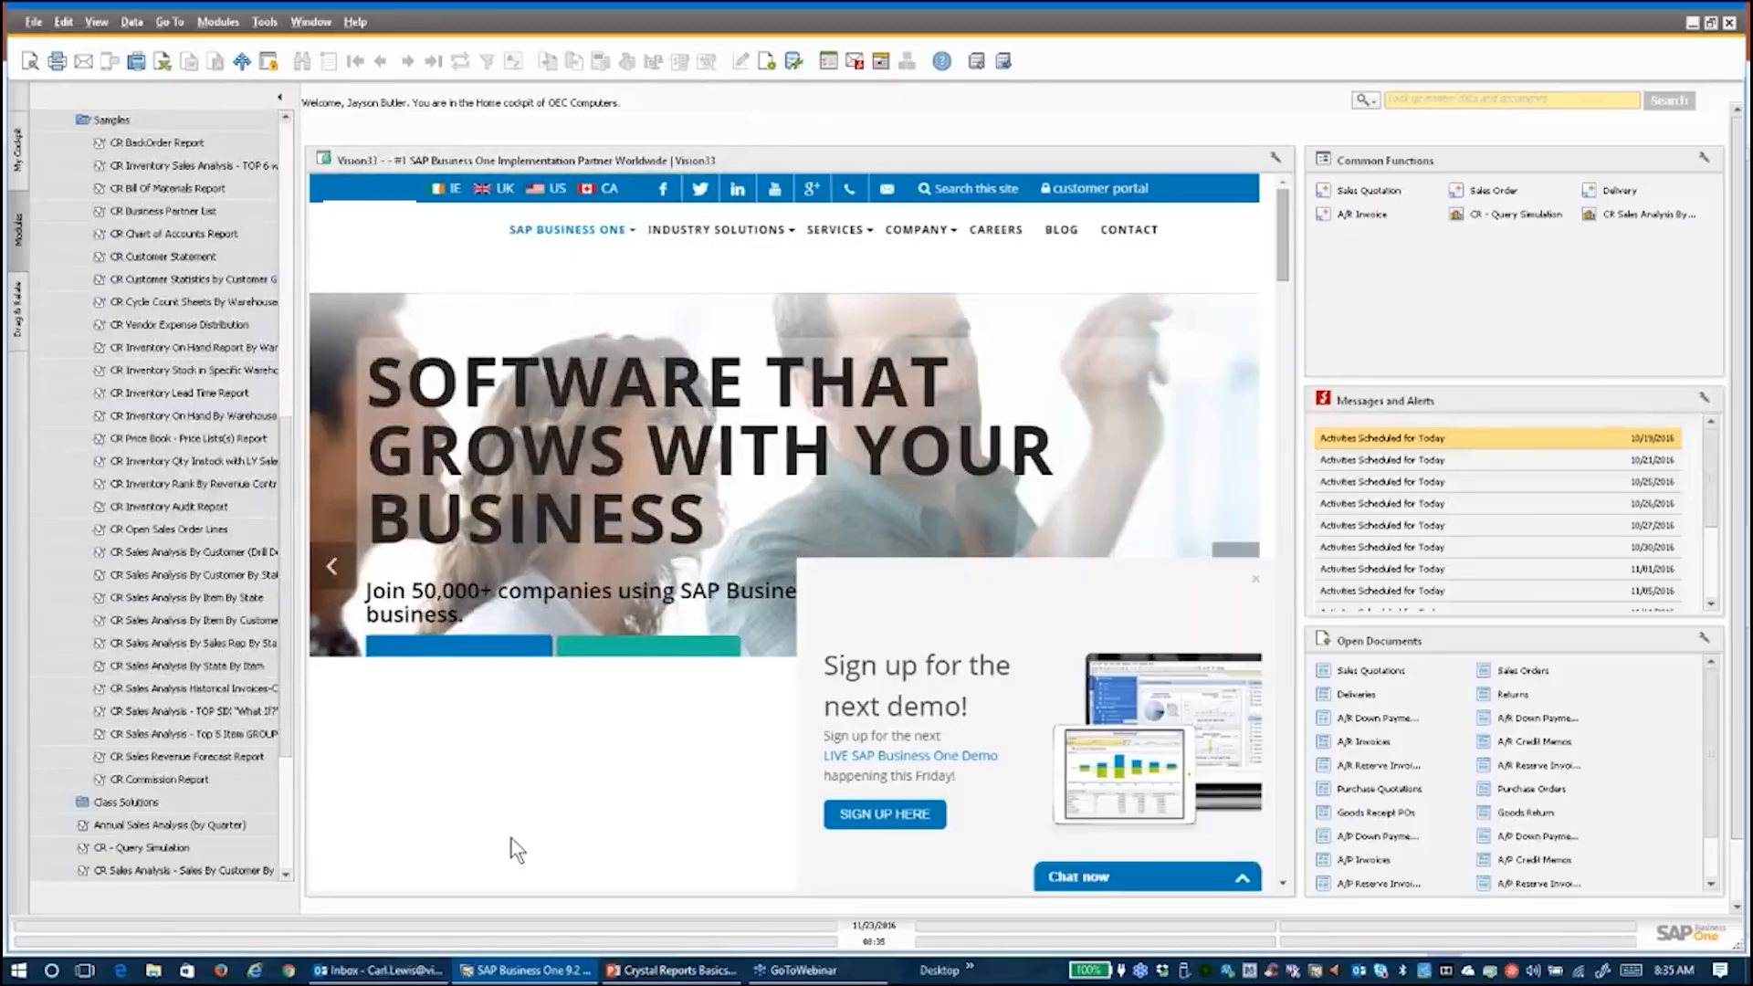
{"action": "left_click", "coordinate": [20, 971]}
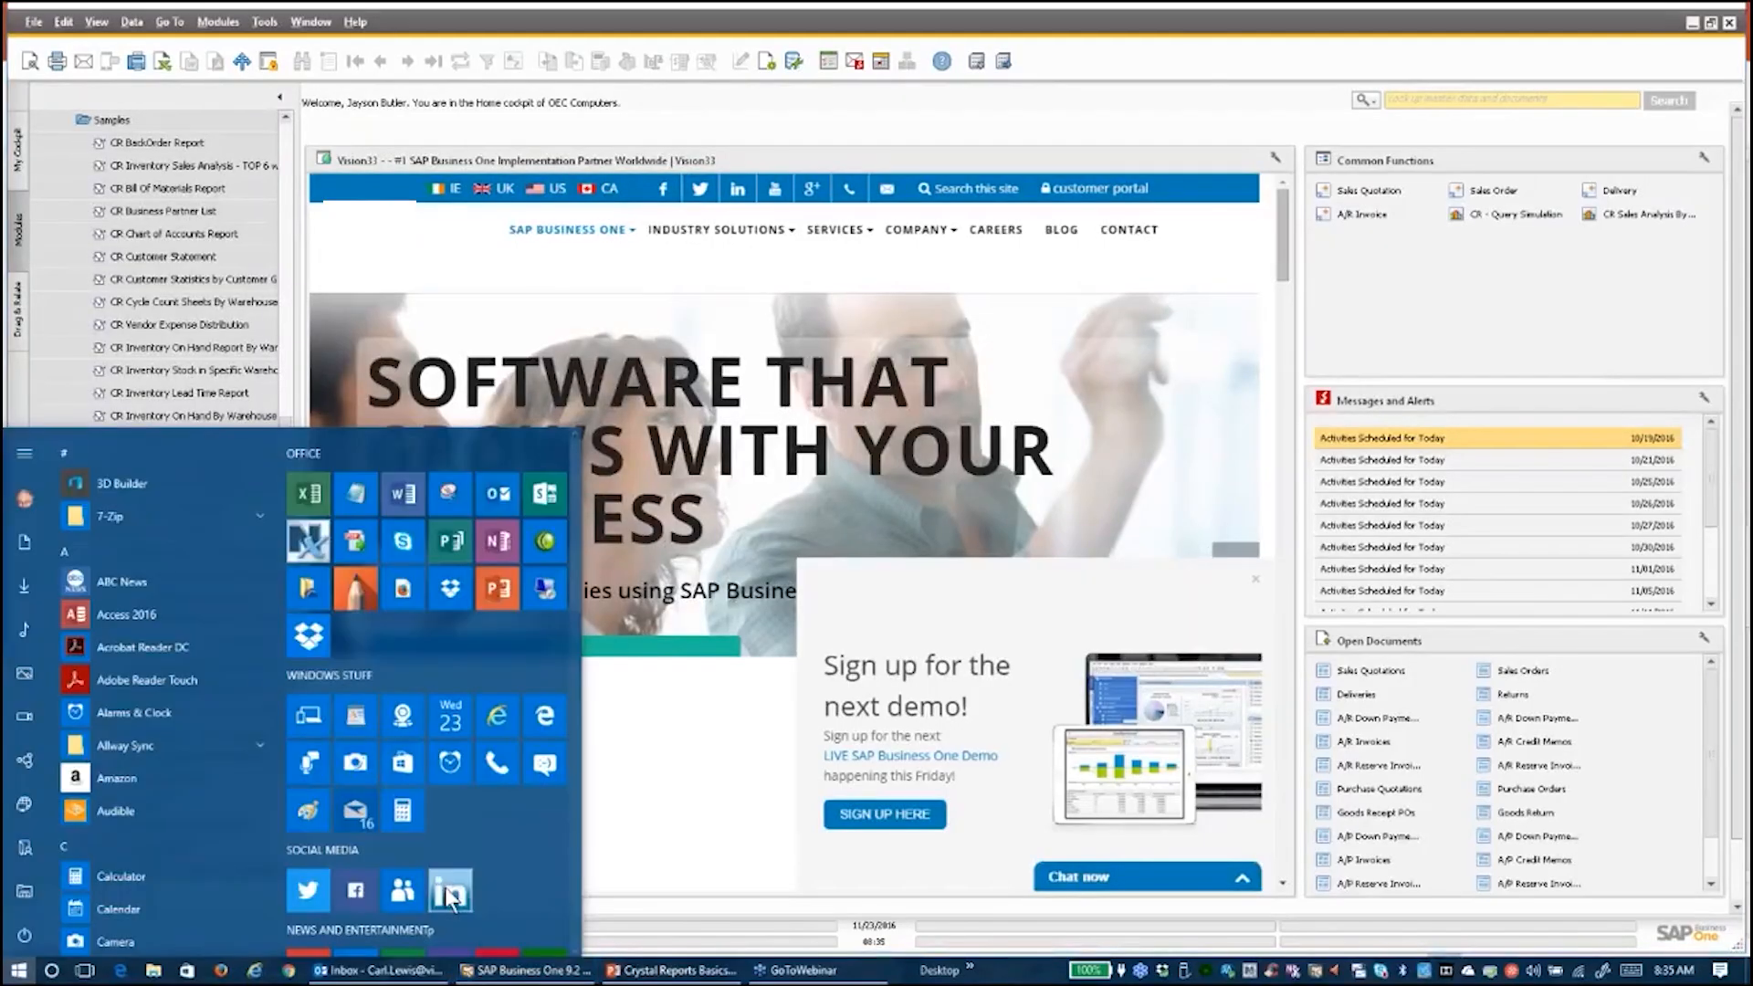
{"action": "scroll", "coordinate": [554, 787], "scroll_direction": "down", "scroll_amount": 6}
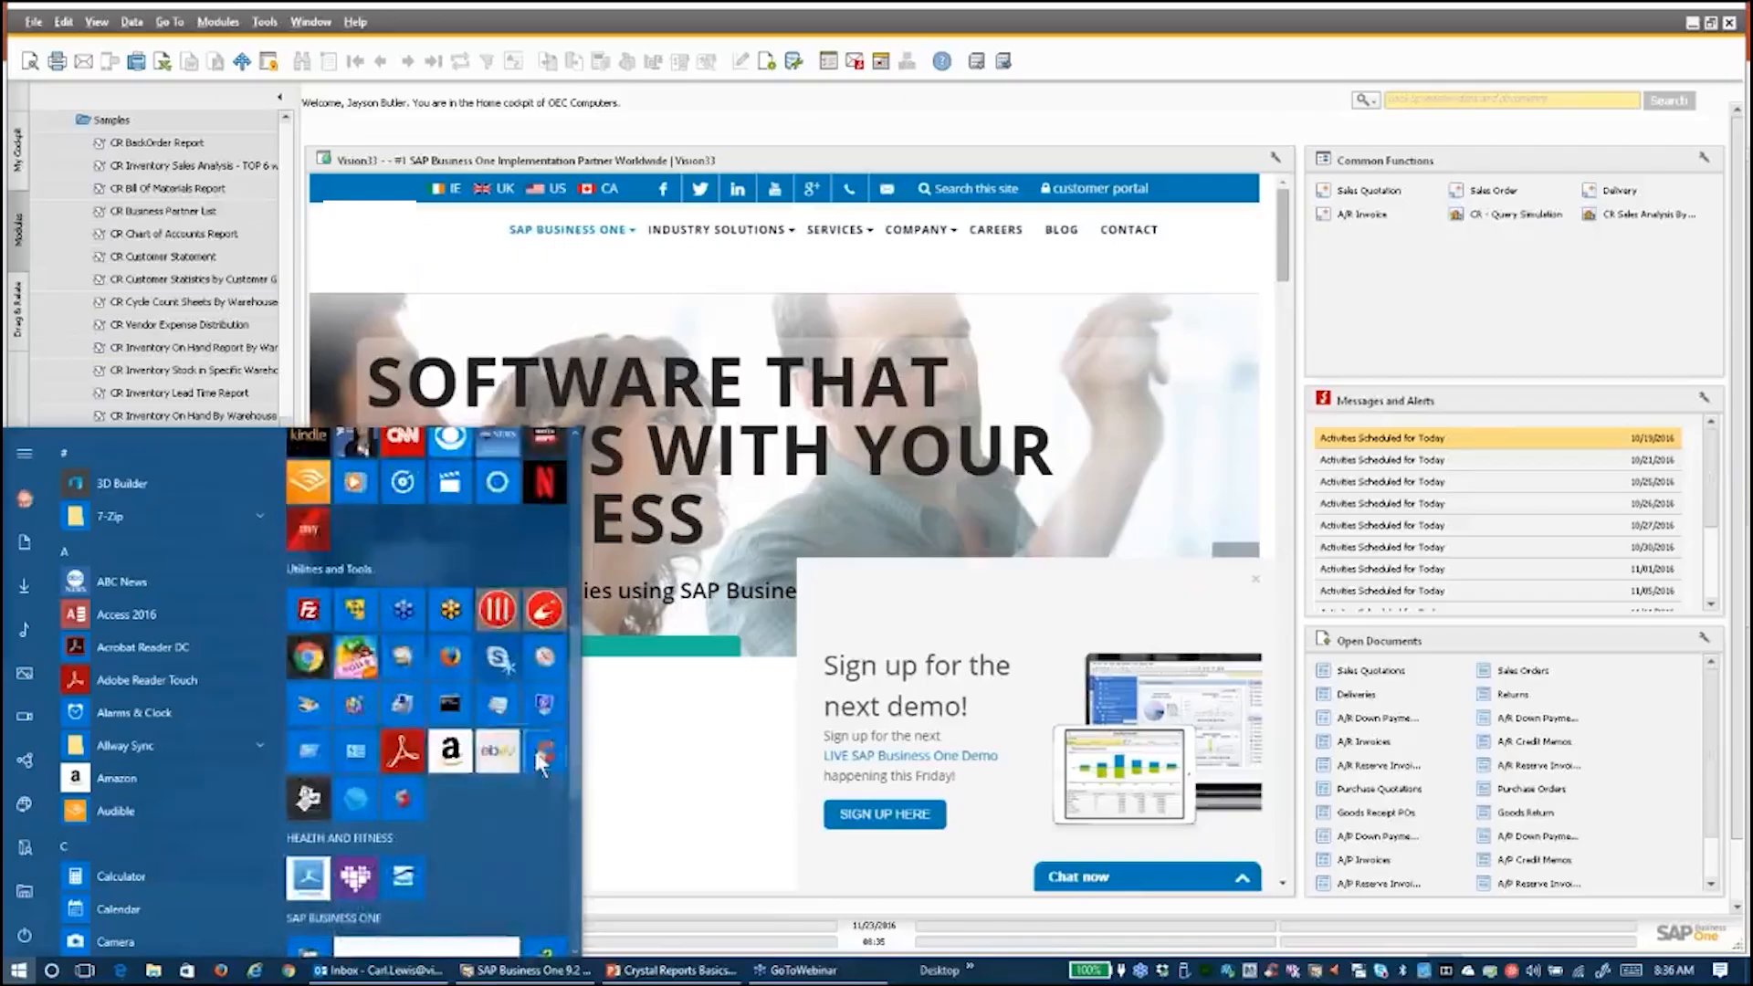
{"action": "left_click", "coordinate": [518, 796]}
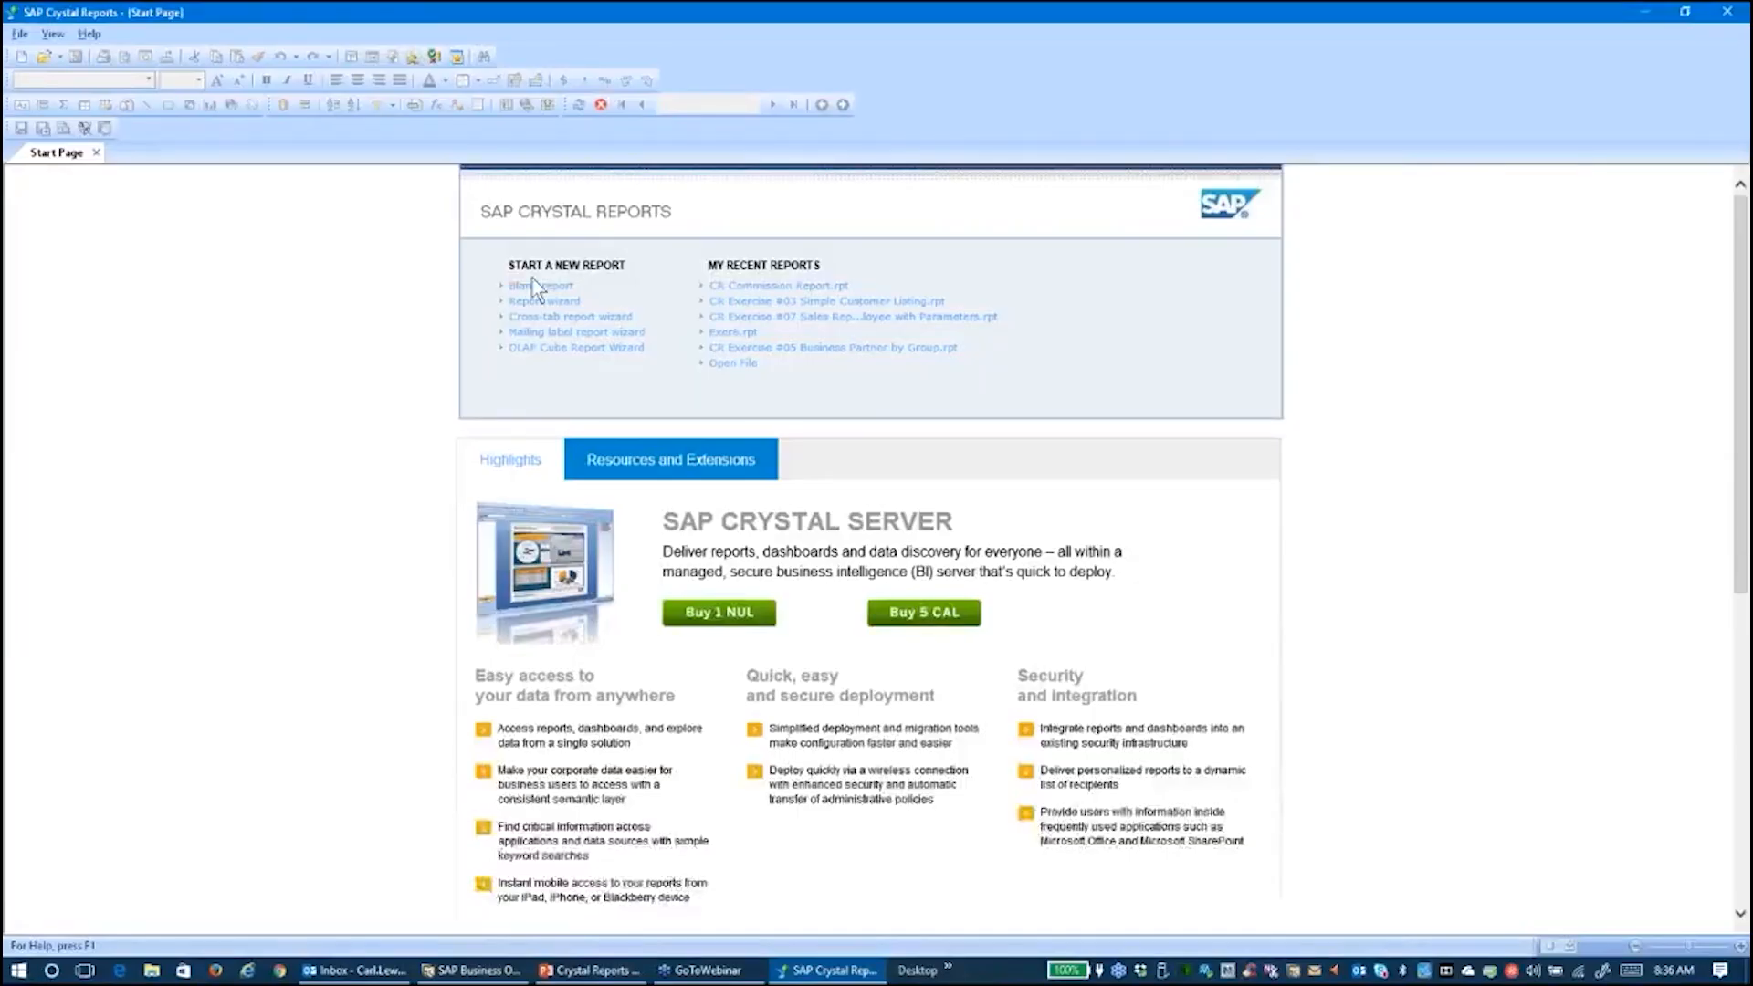
Create a Blank Report and choose SAP Business One under Create New Connection
{"action": "left_click", "coordinate": [525, 289]}
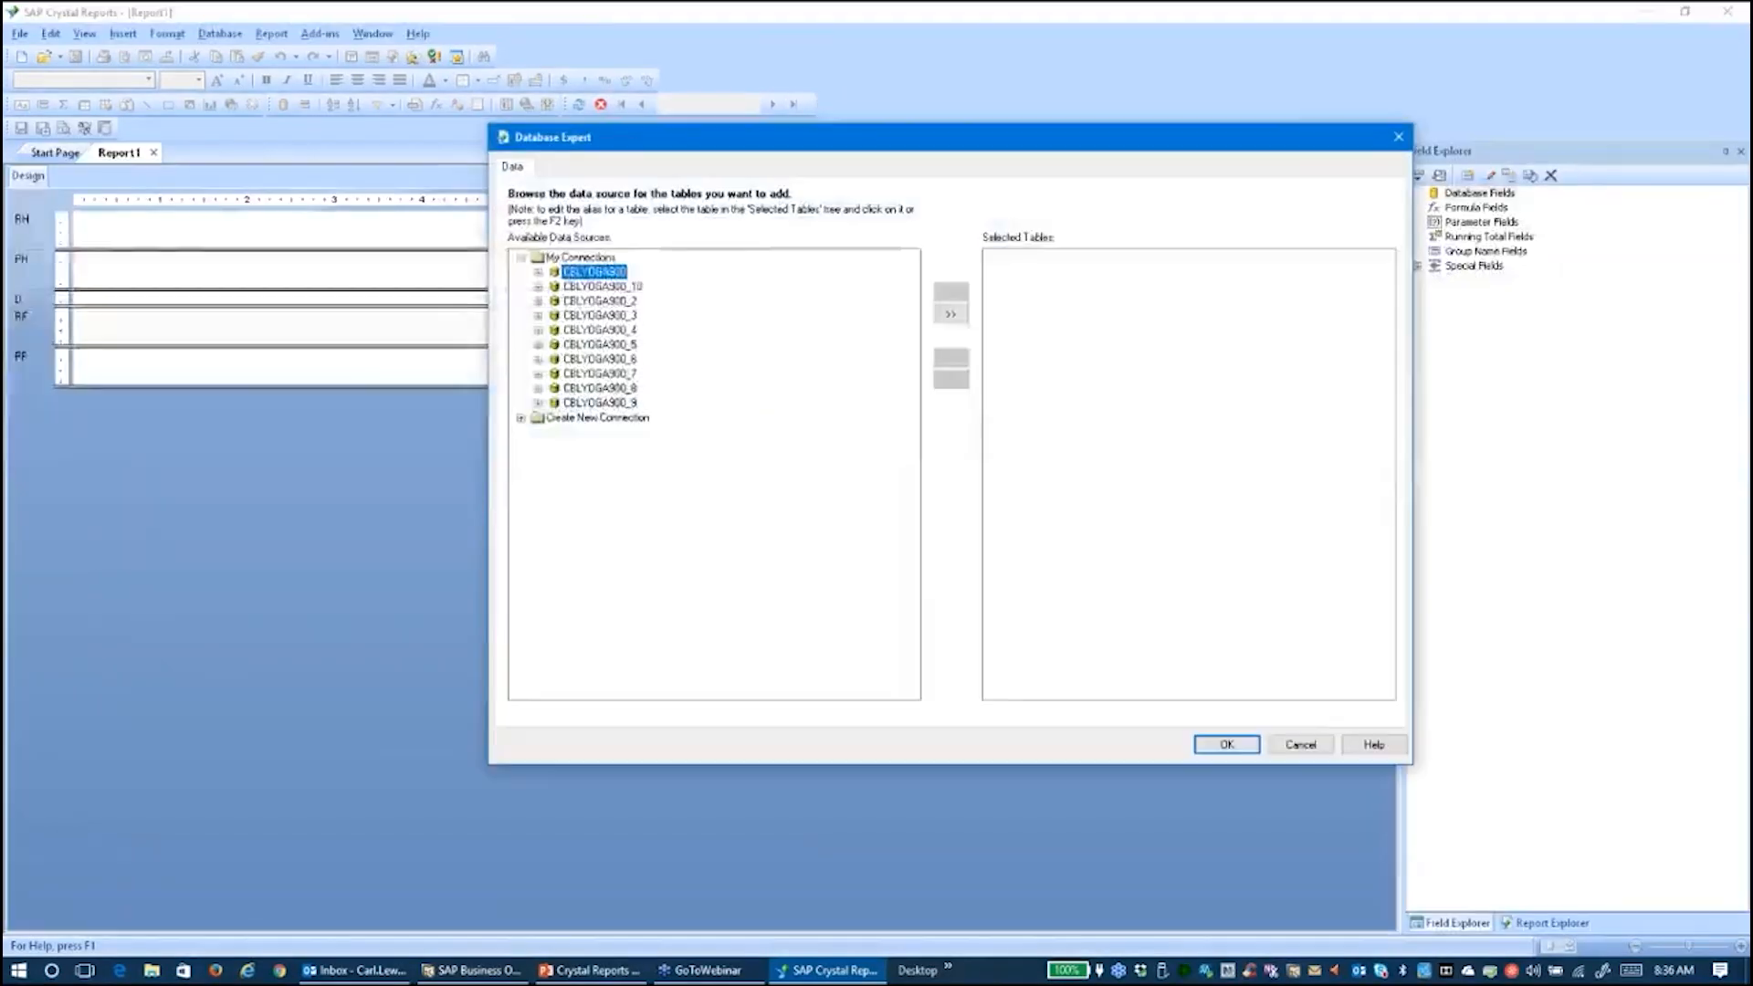
{"action": "left_click", "coordinate": [524, 418]}
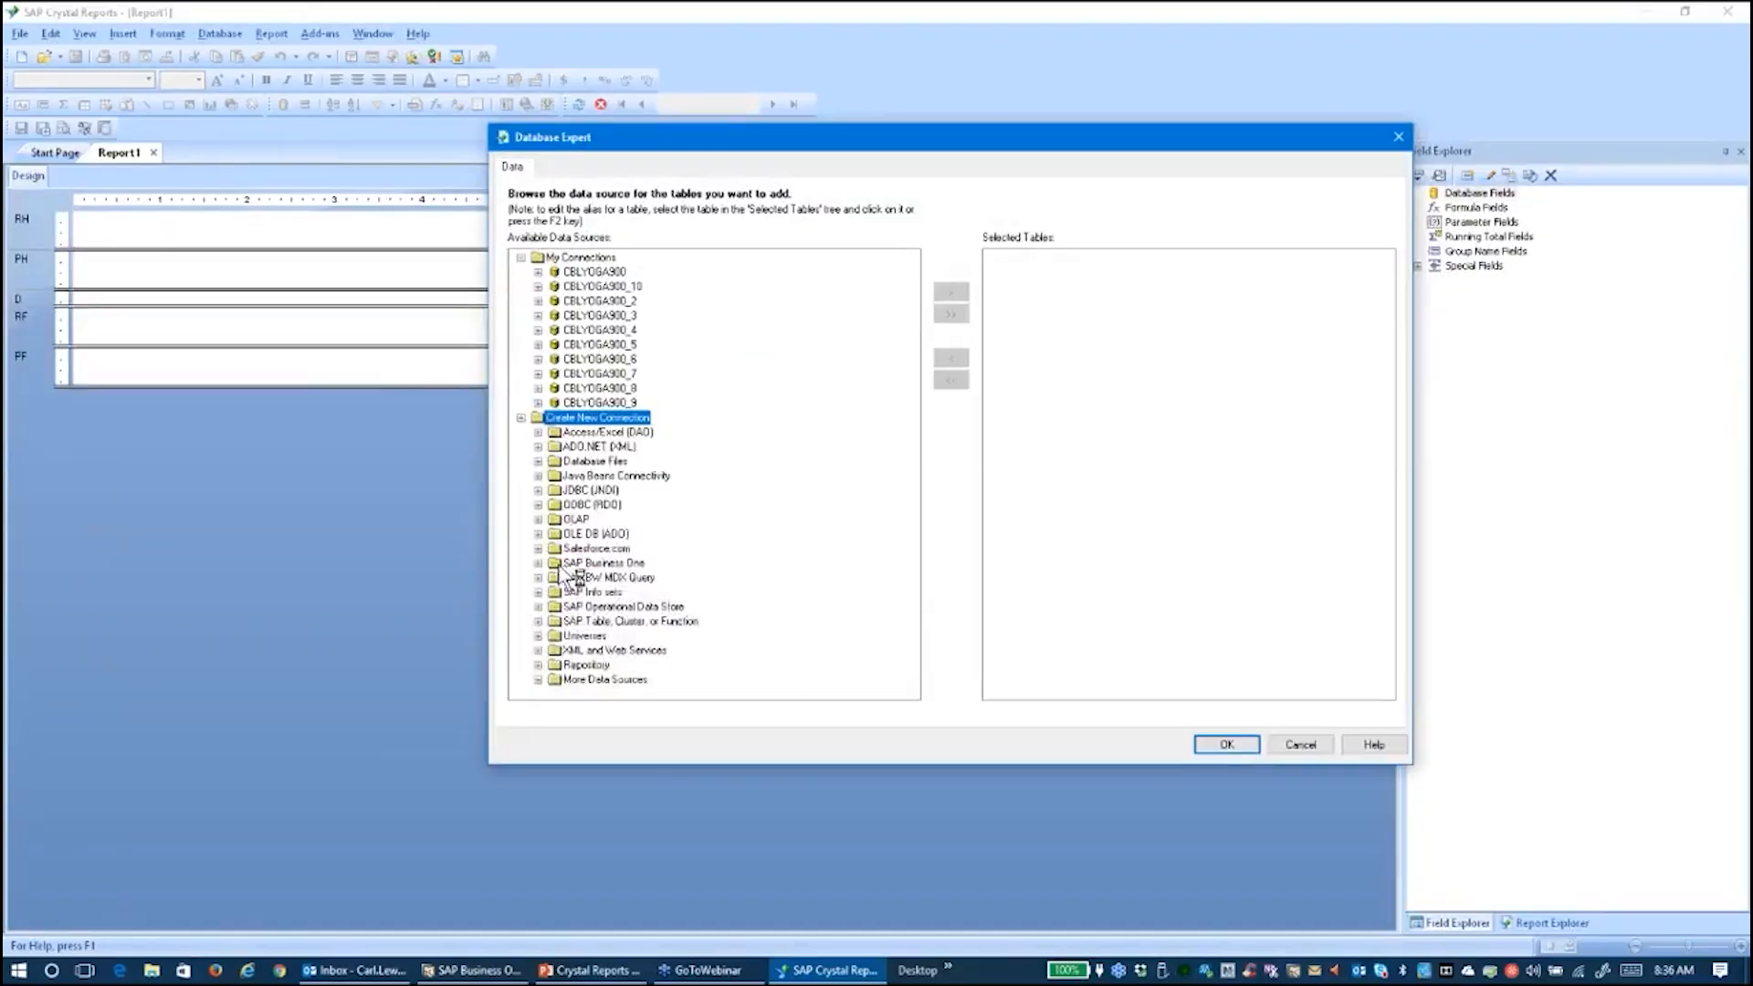
{"action": "left_click", "coordinate": [538, 563]}
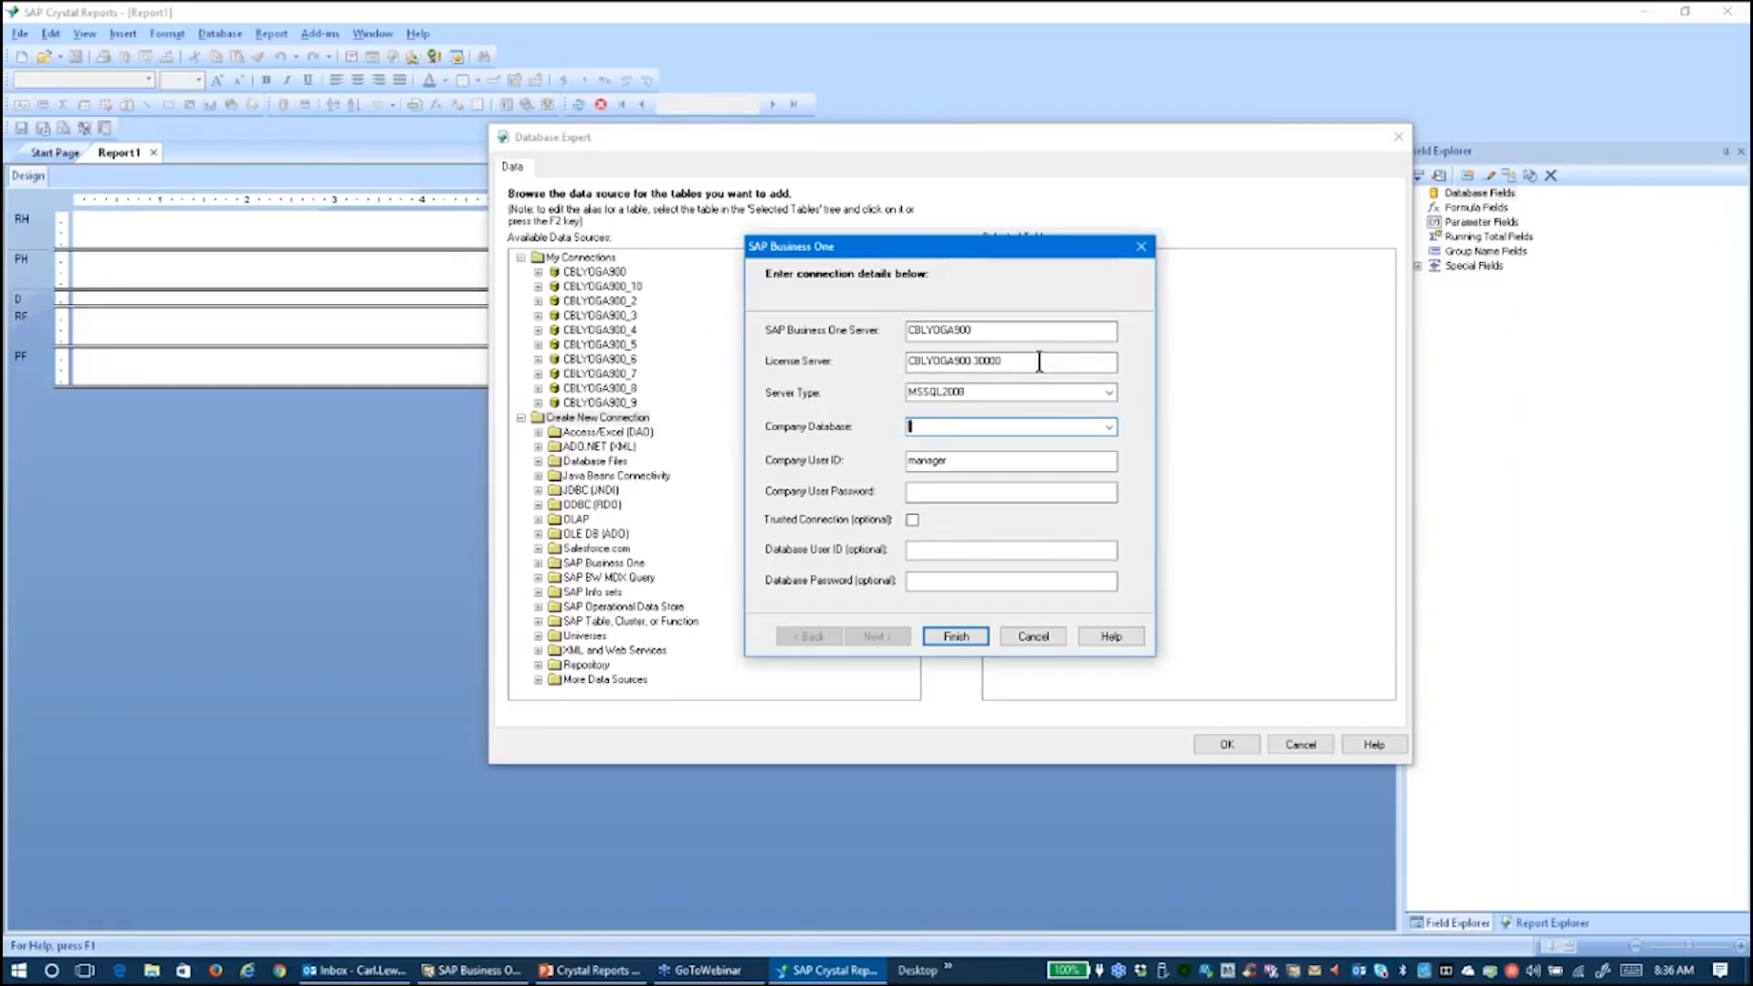
Set server type MSSQL2014 and company database SBODemoUS, enter the company user password, and connect
{"action": "left_click", "coordinate": [1047, 393]}
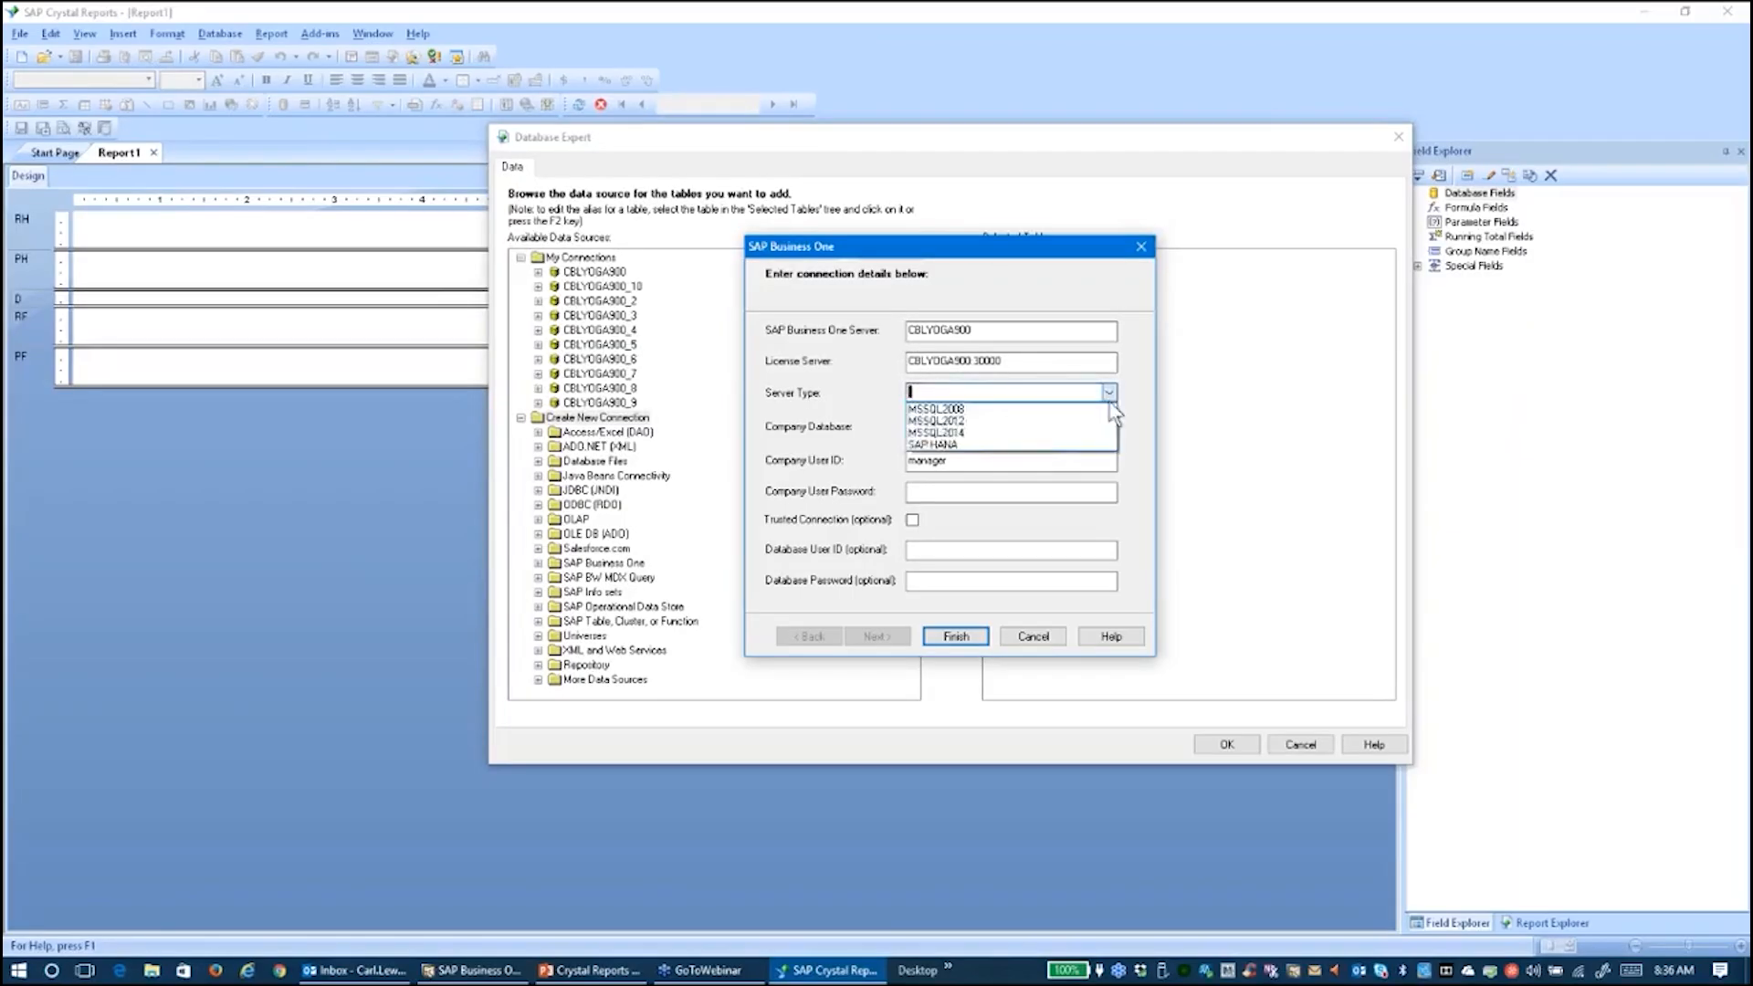
{"action": "left_click", "coordinate": [1046, 427]}
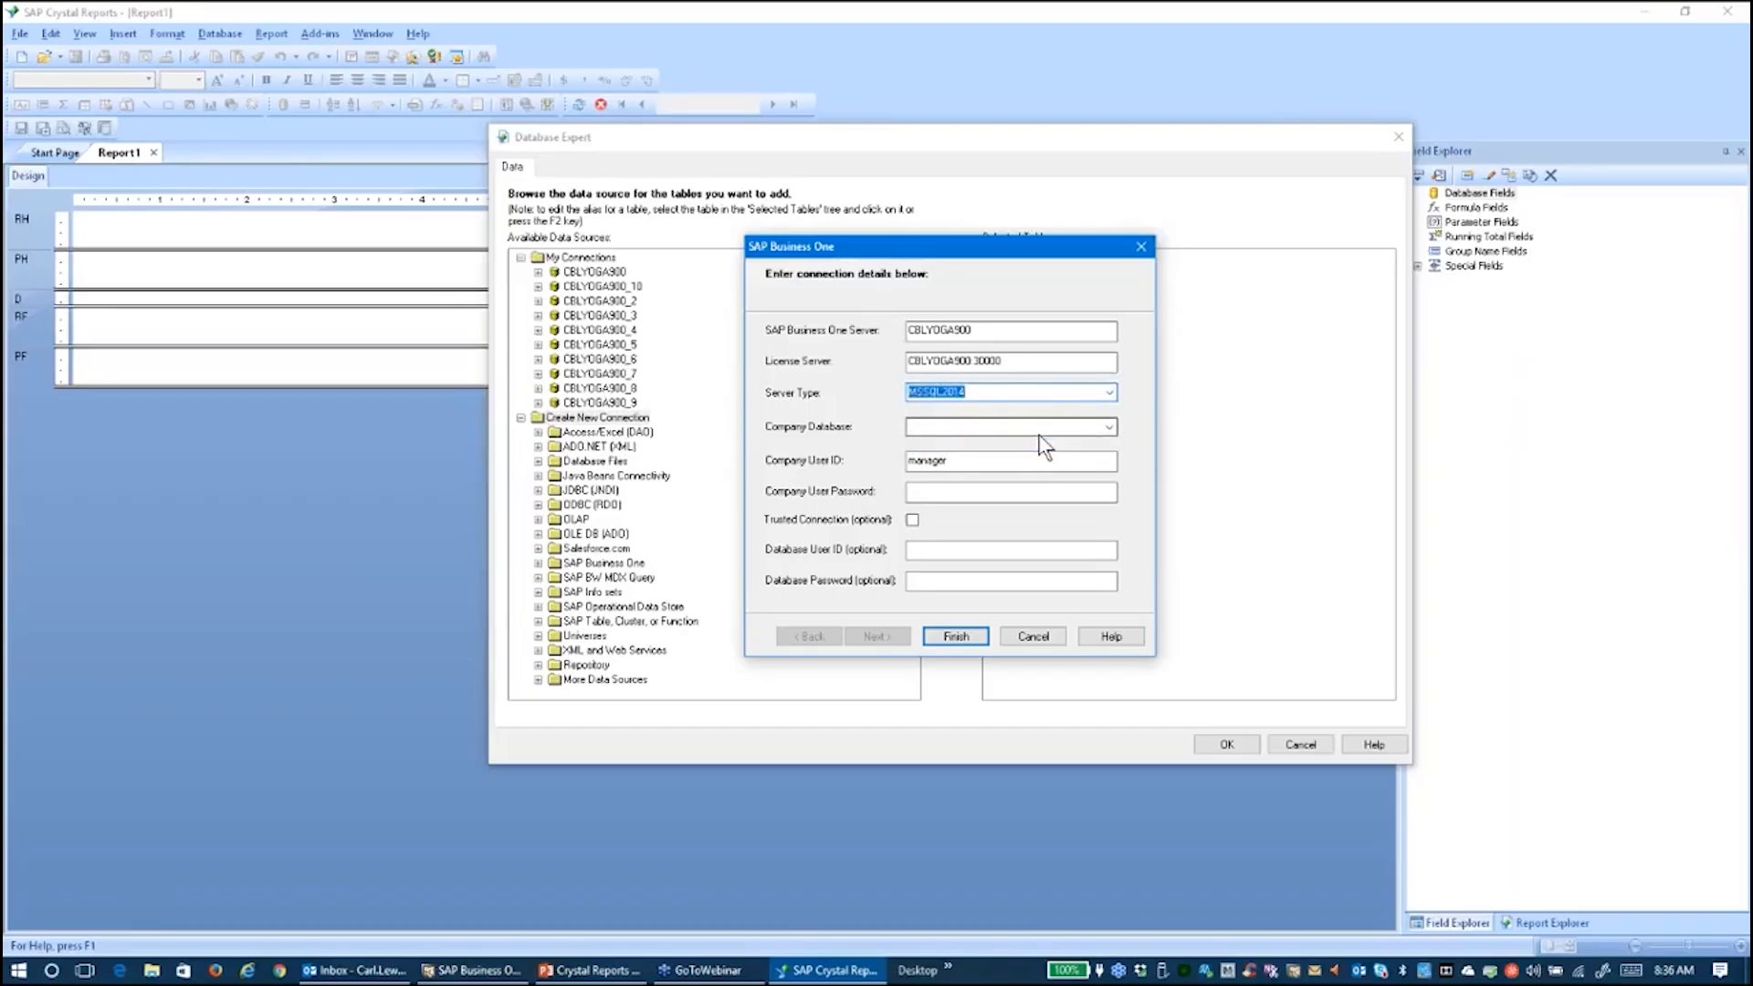
{"action": "left_click", "coordinate": [1041, 427]}
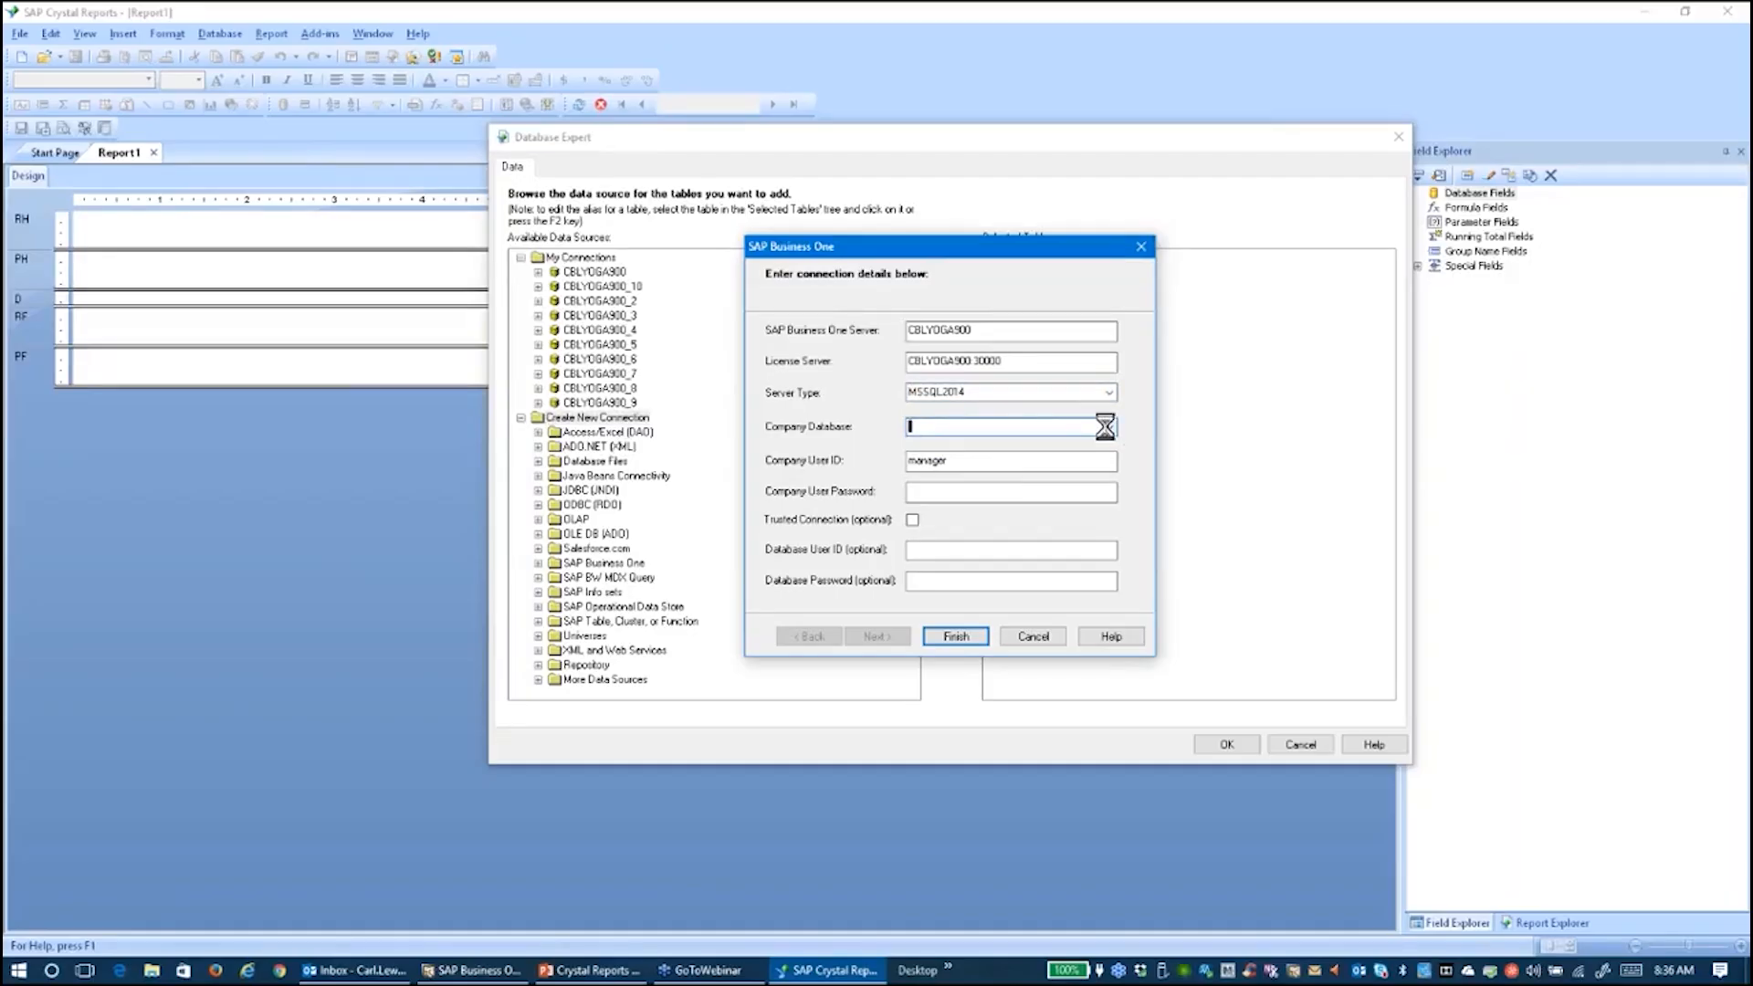
{"action": "left_click", "coordinate": [1109, 426]}
{"action": "left_click", "coordinate": [940, 443]}
{"action": "left_click", "coordinate": [942, 491]}
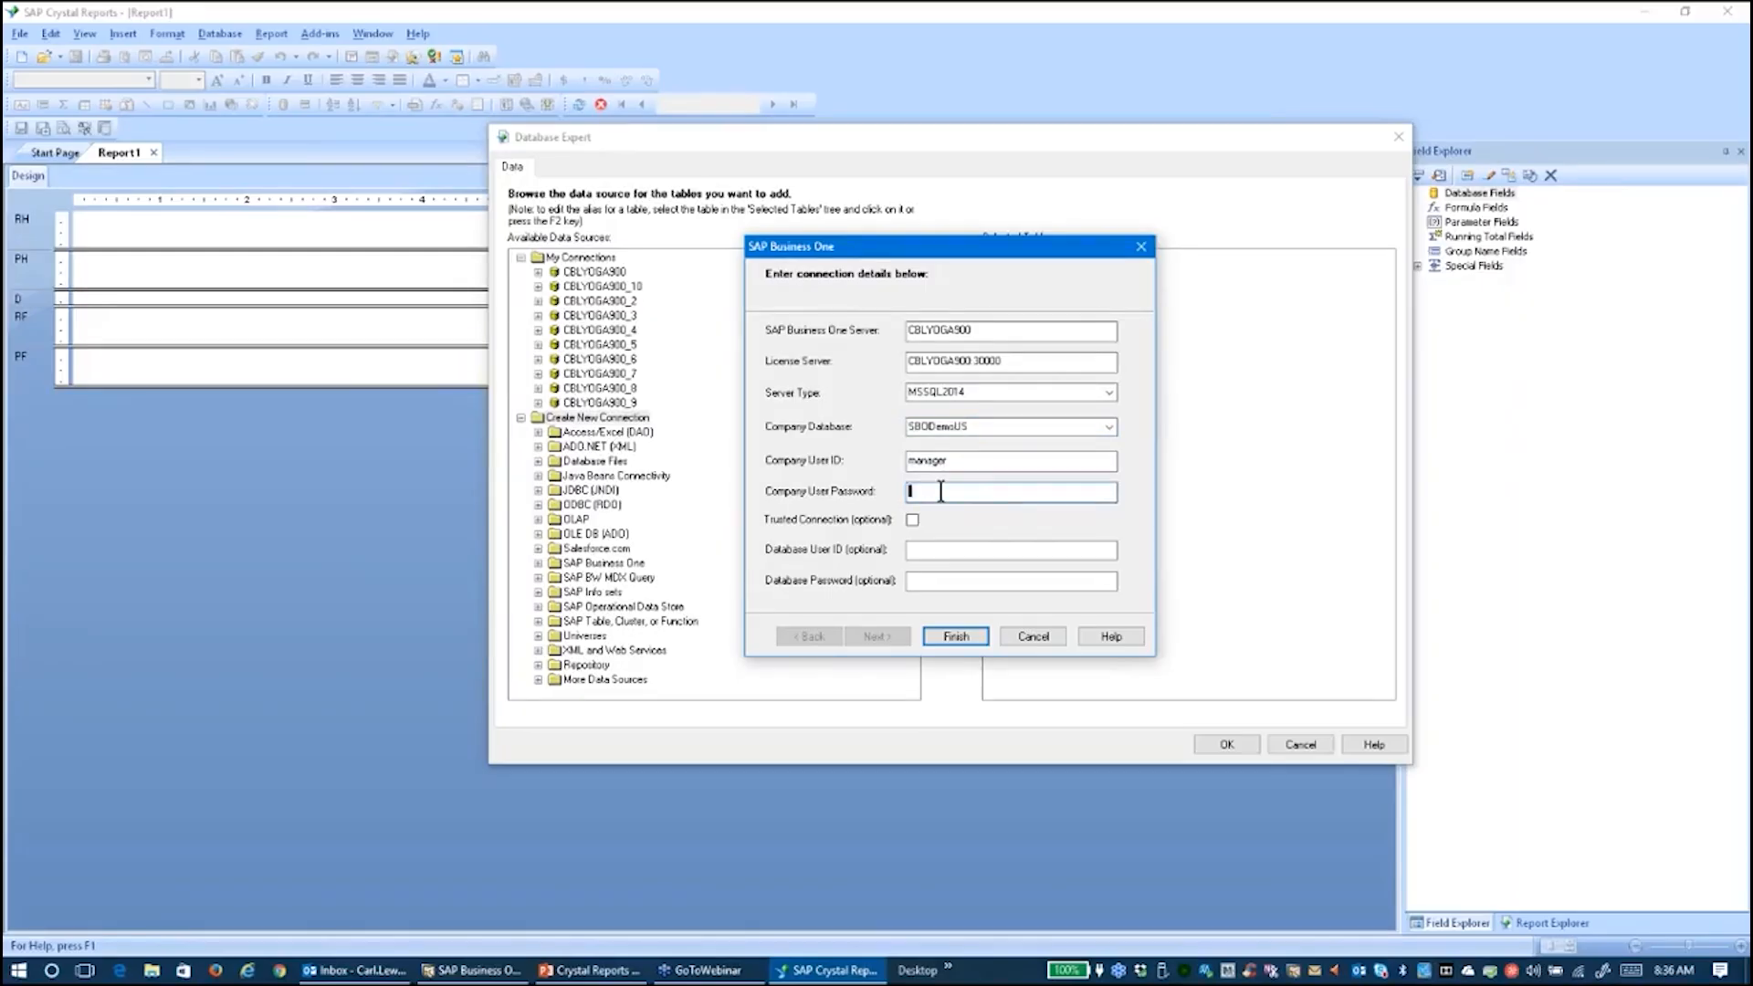
{"action": "type", "text": "manager1"}
{"action": "key", "text": "Return"}
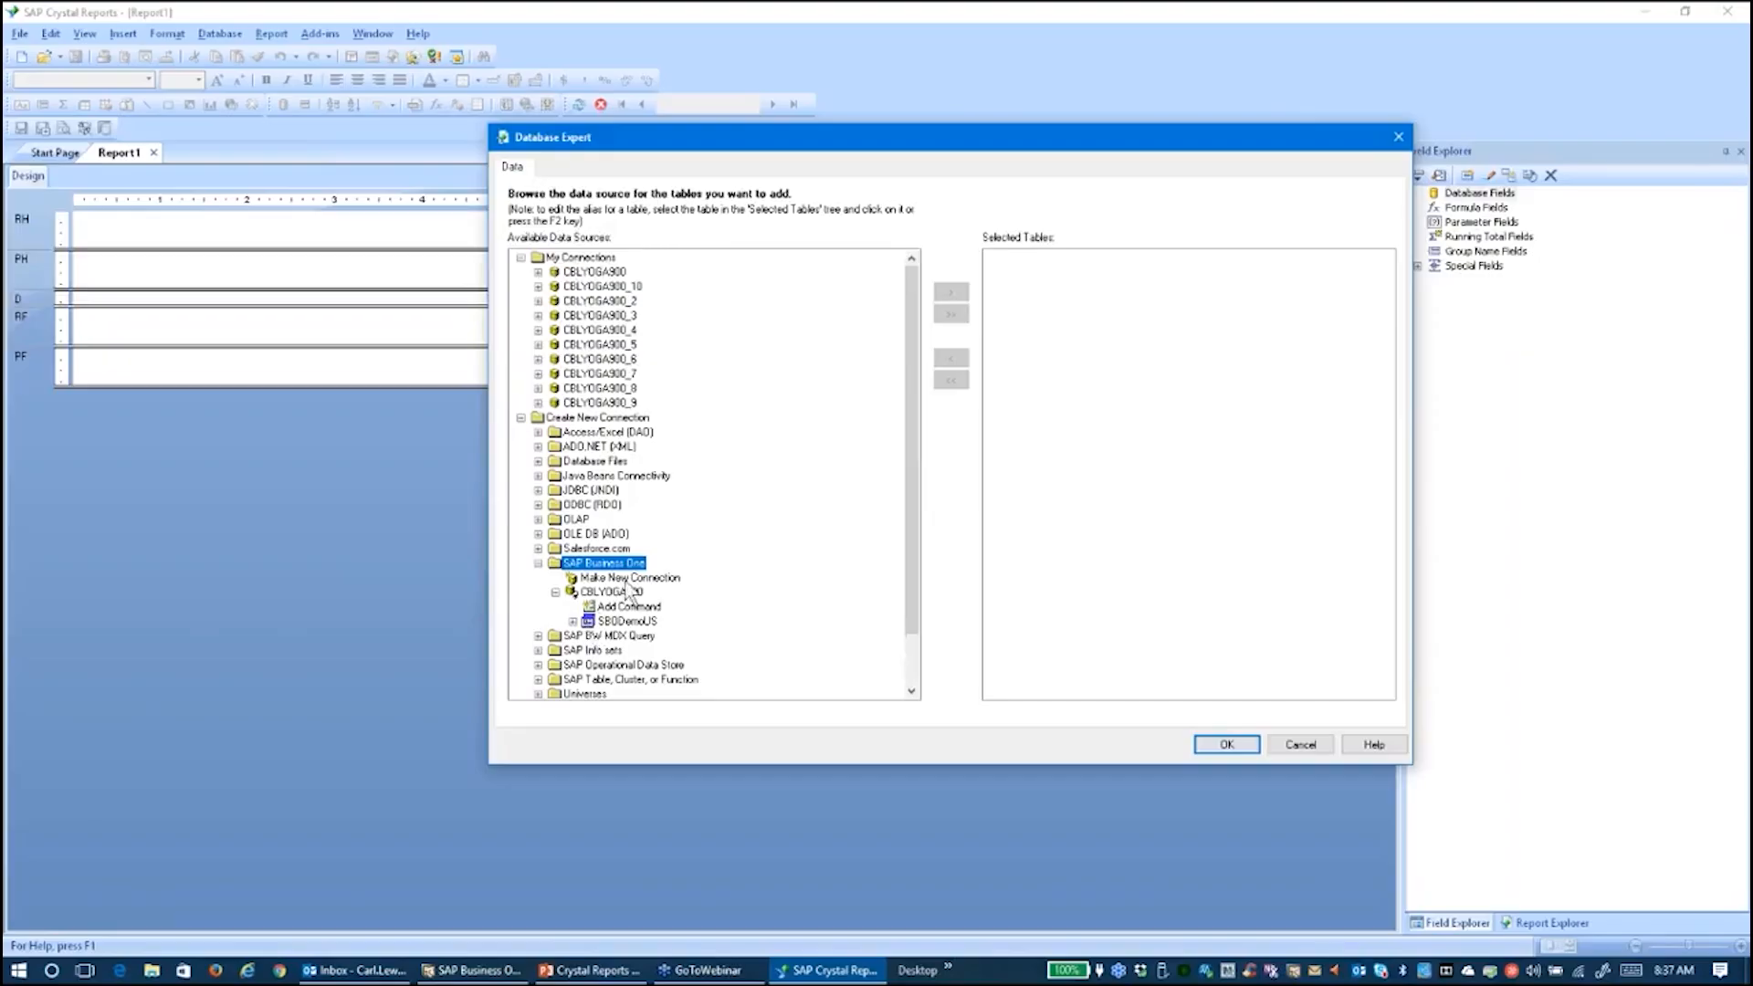
Under SBODemoUS > dbo > Tables, find and add the OINV and OSLP tables by name
{"action": "left_click", "coordinate": [573, 620]}
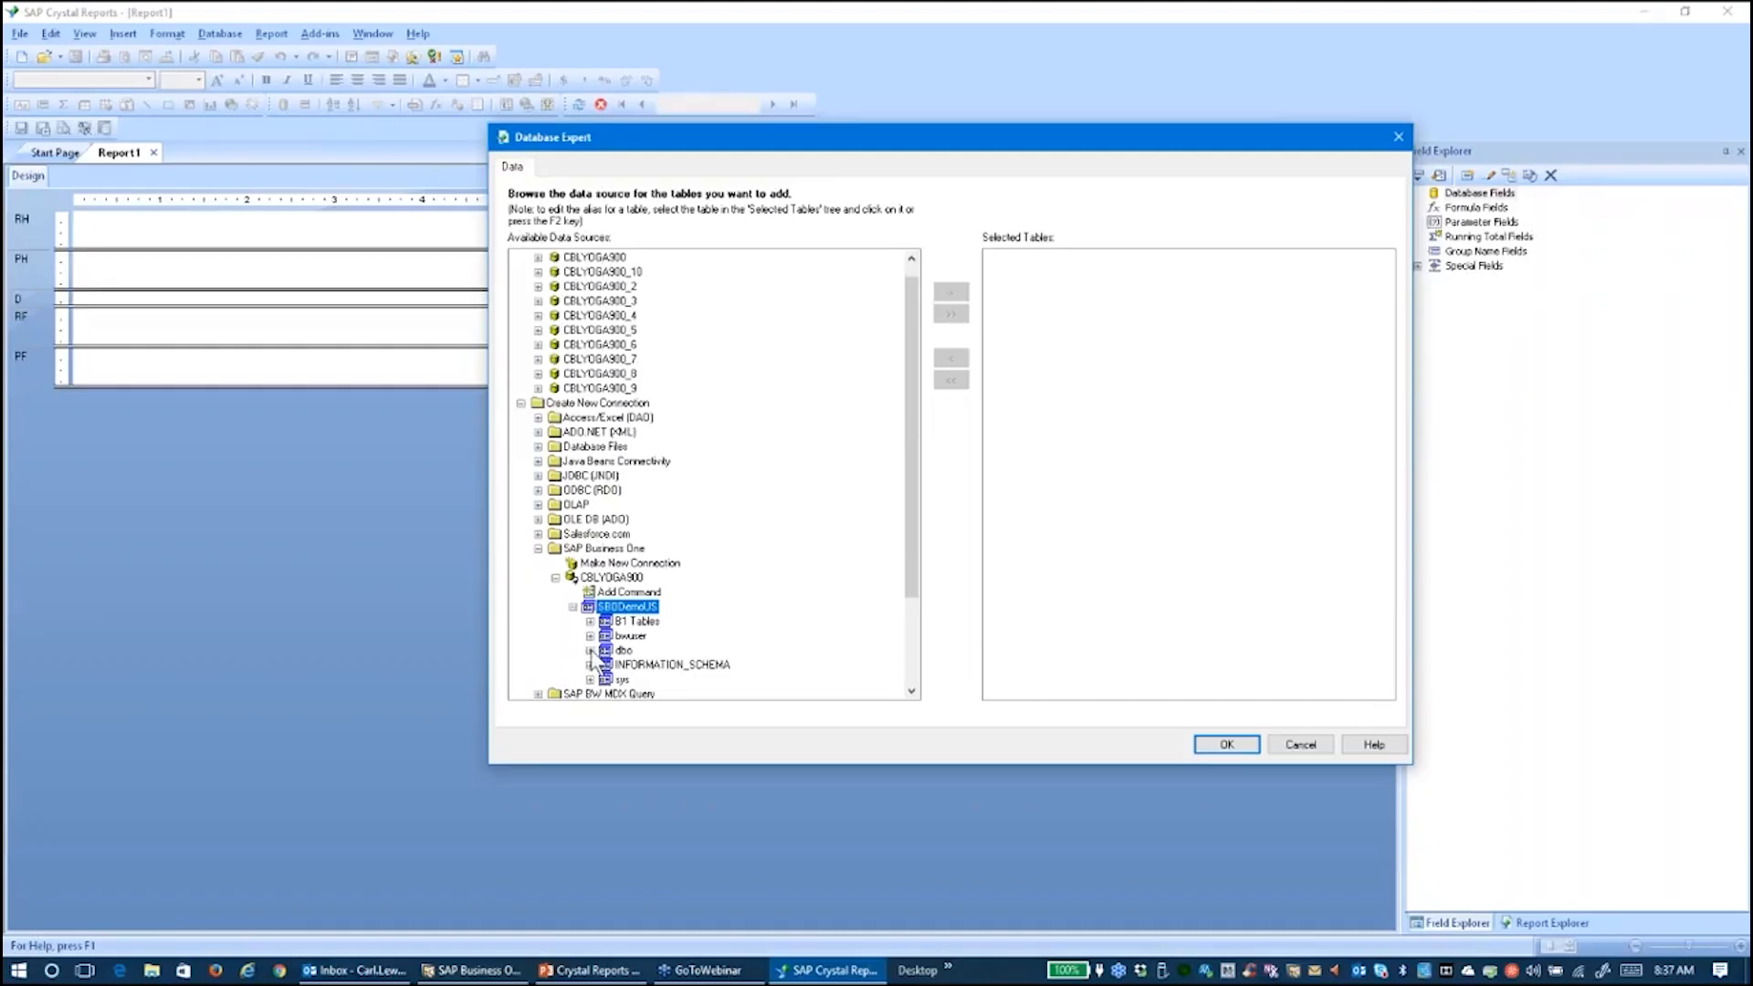
{"action": "left_click", "coordinate": [590, 650]}
{"action": "double_click", "coordinate": [614, 650]}
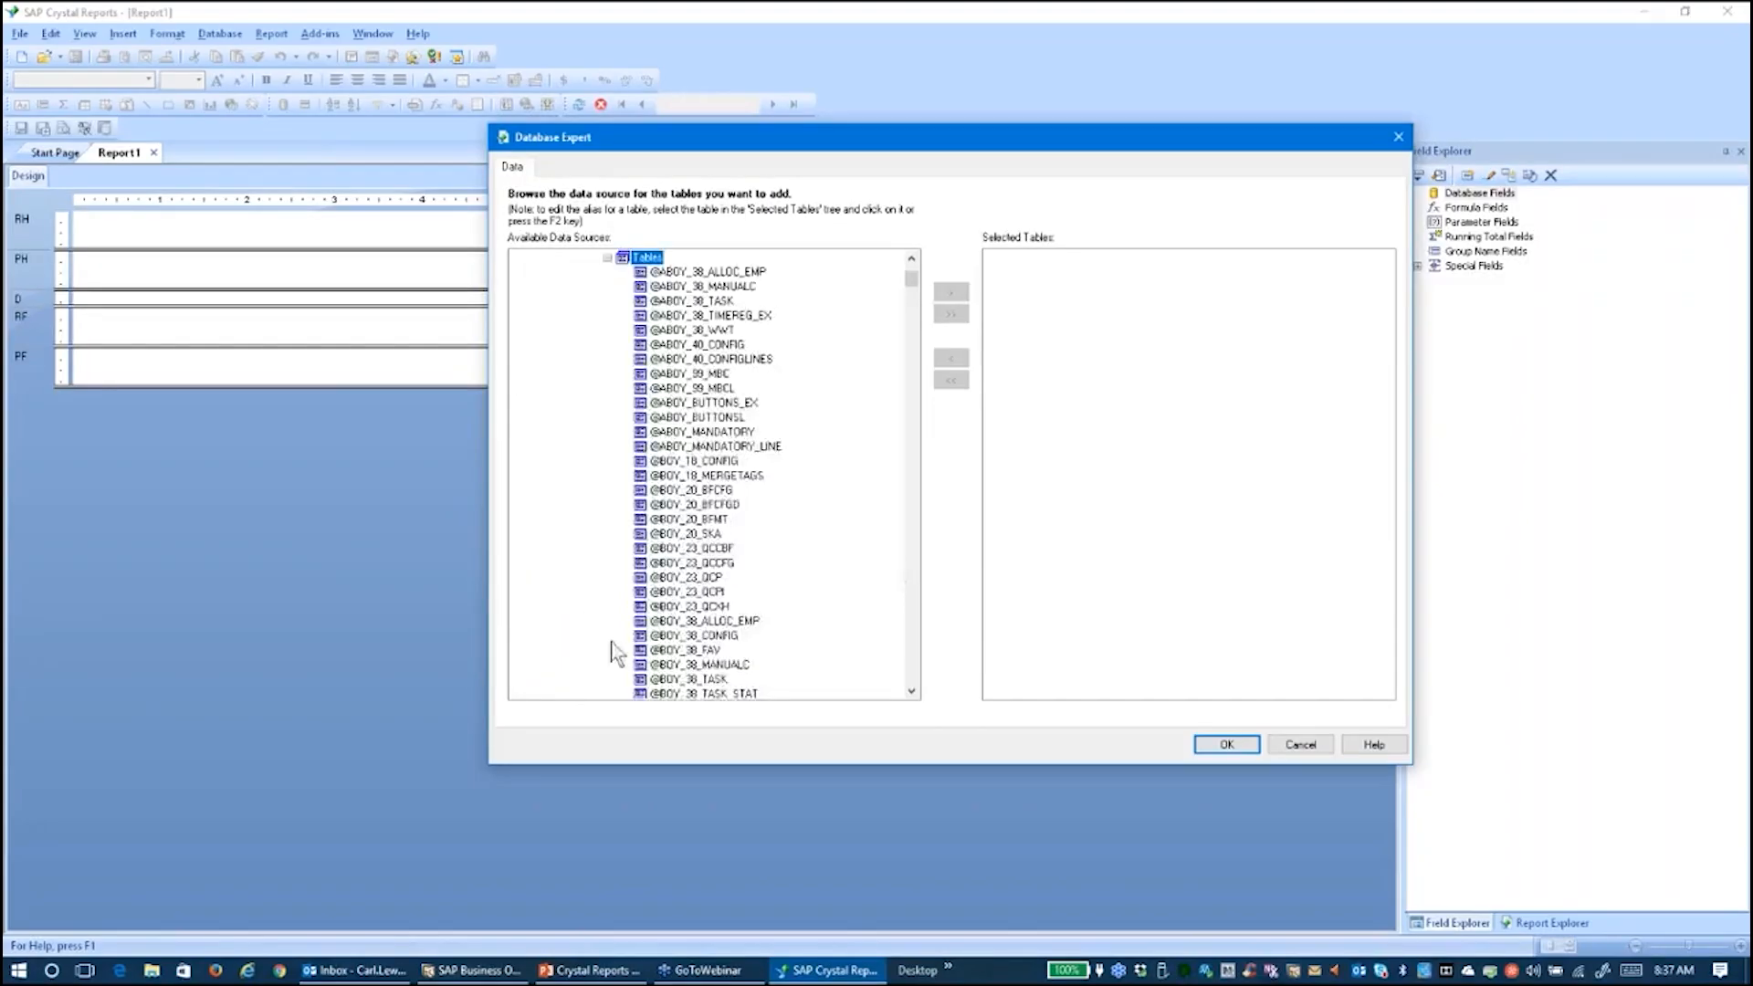
{"action": "left_click", "coordinate": [698, 271]}
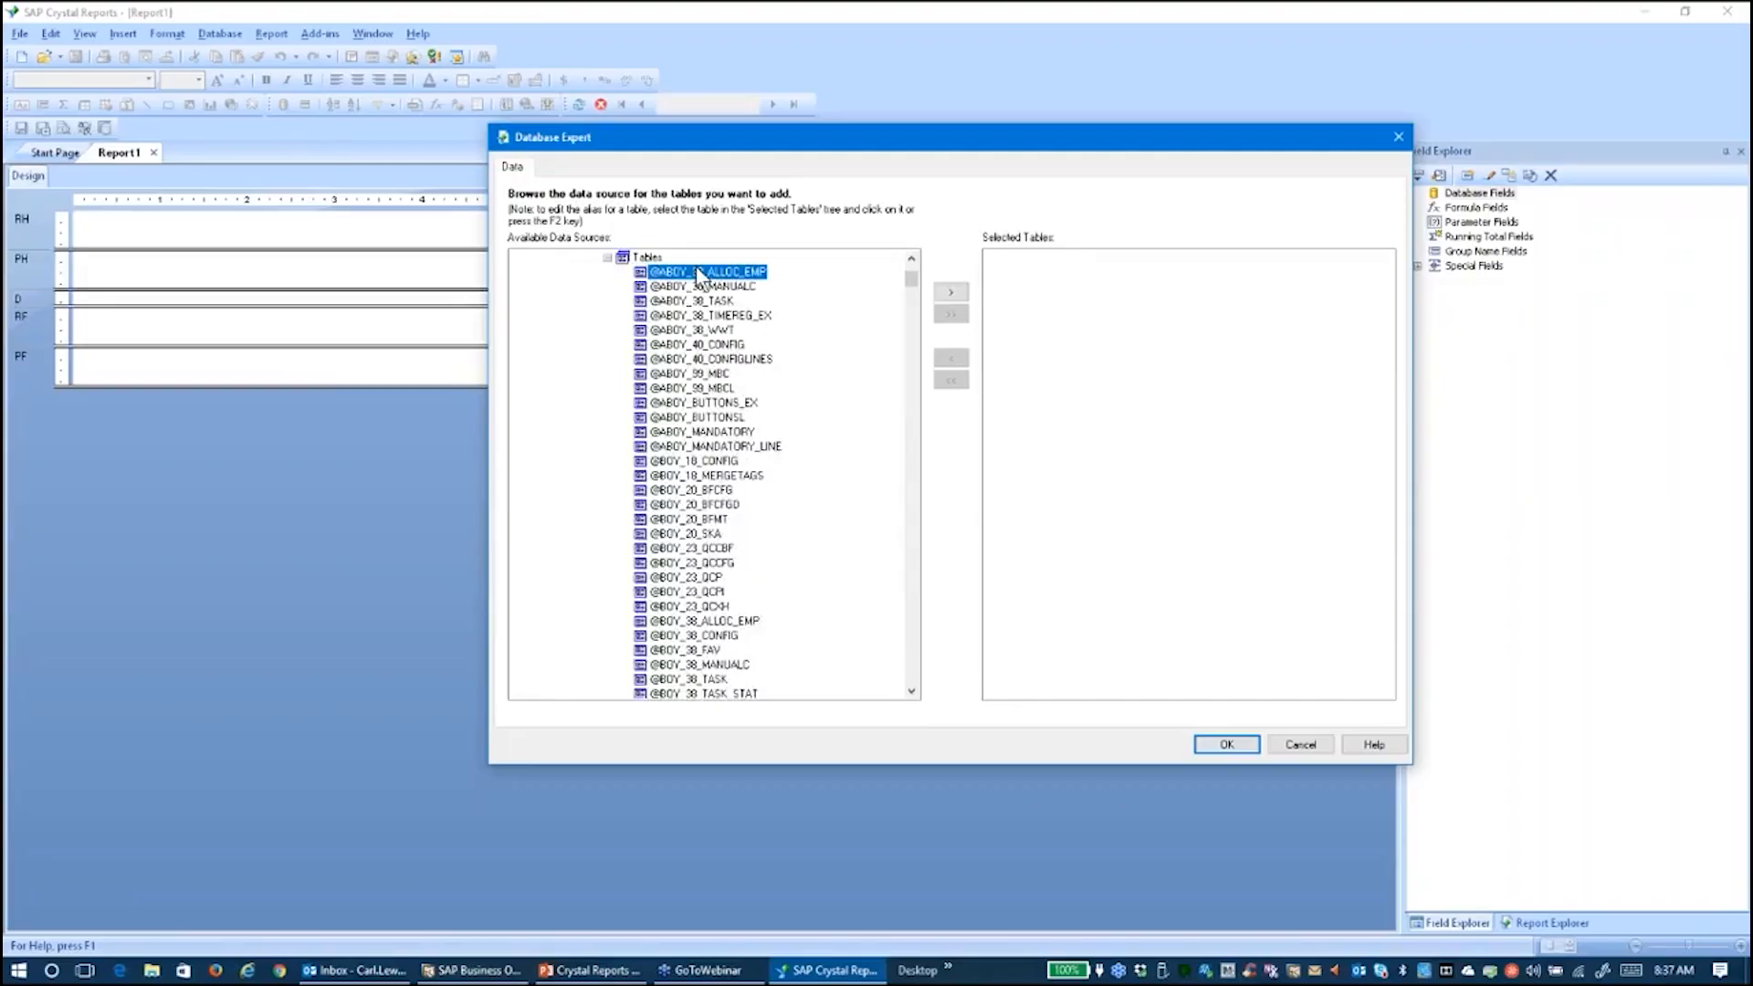
{"action": "type", "text": "oinv"}
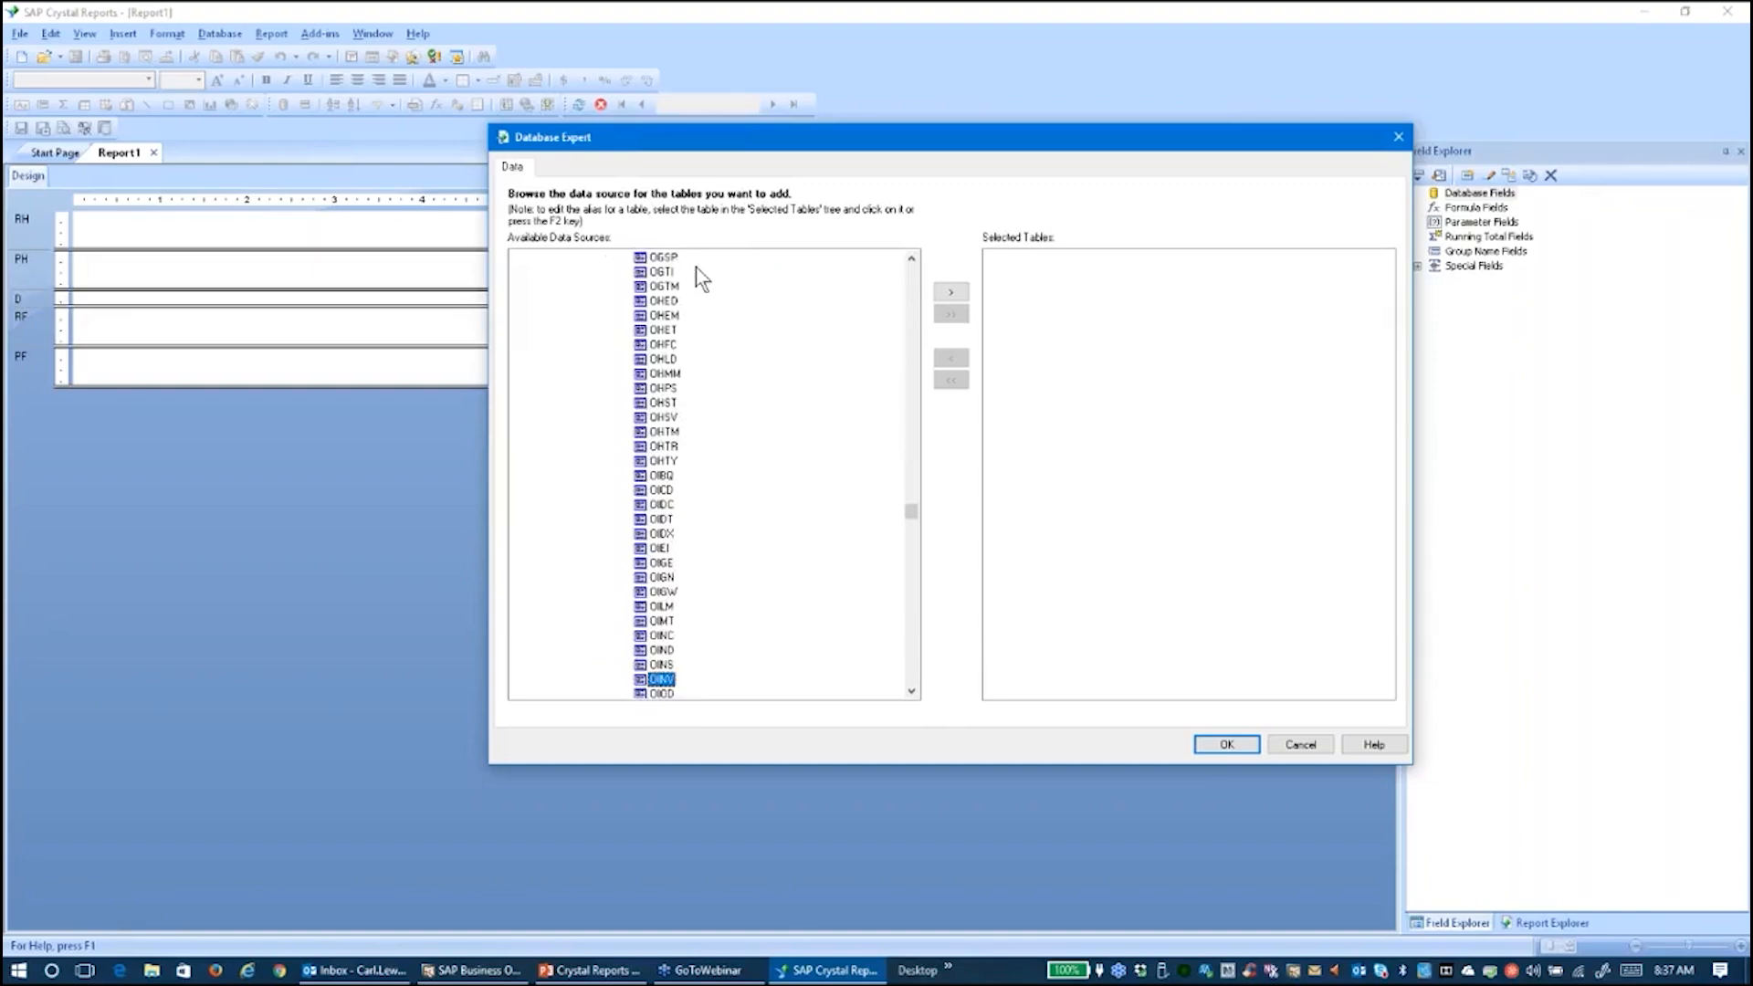
{"action": "left_click", "coordinate": [951, 291]}
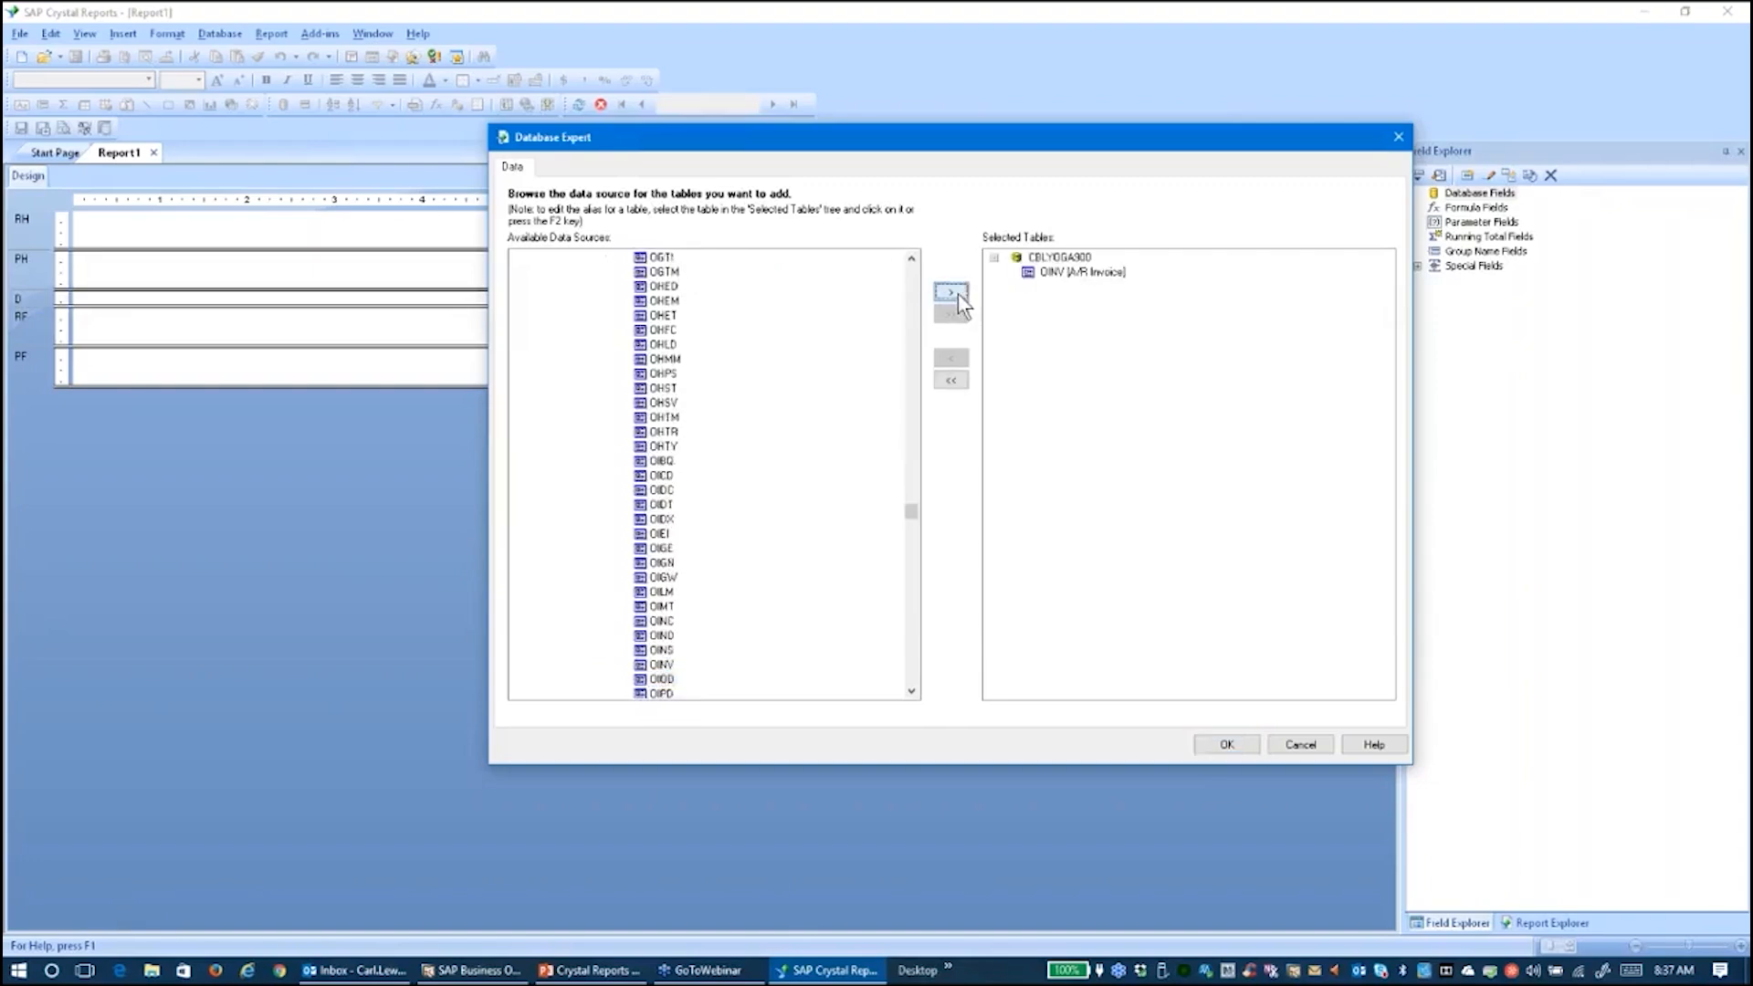
{"action": "left_click", "coordinate": [659, 315]}
{"action": "type", "text": "oslp"}
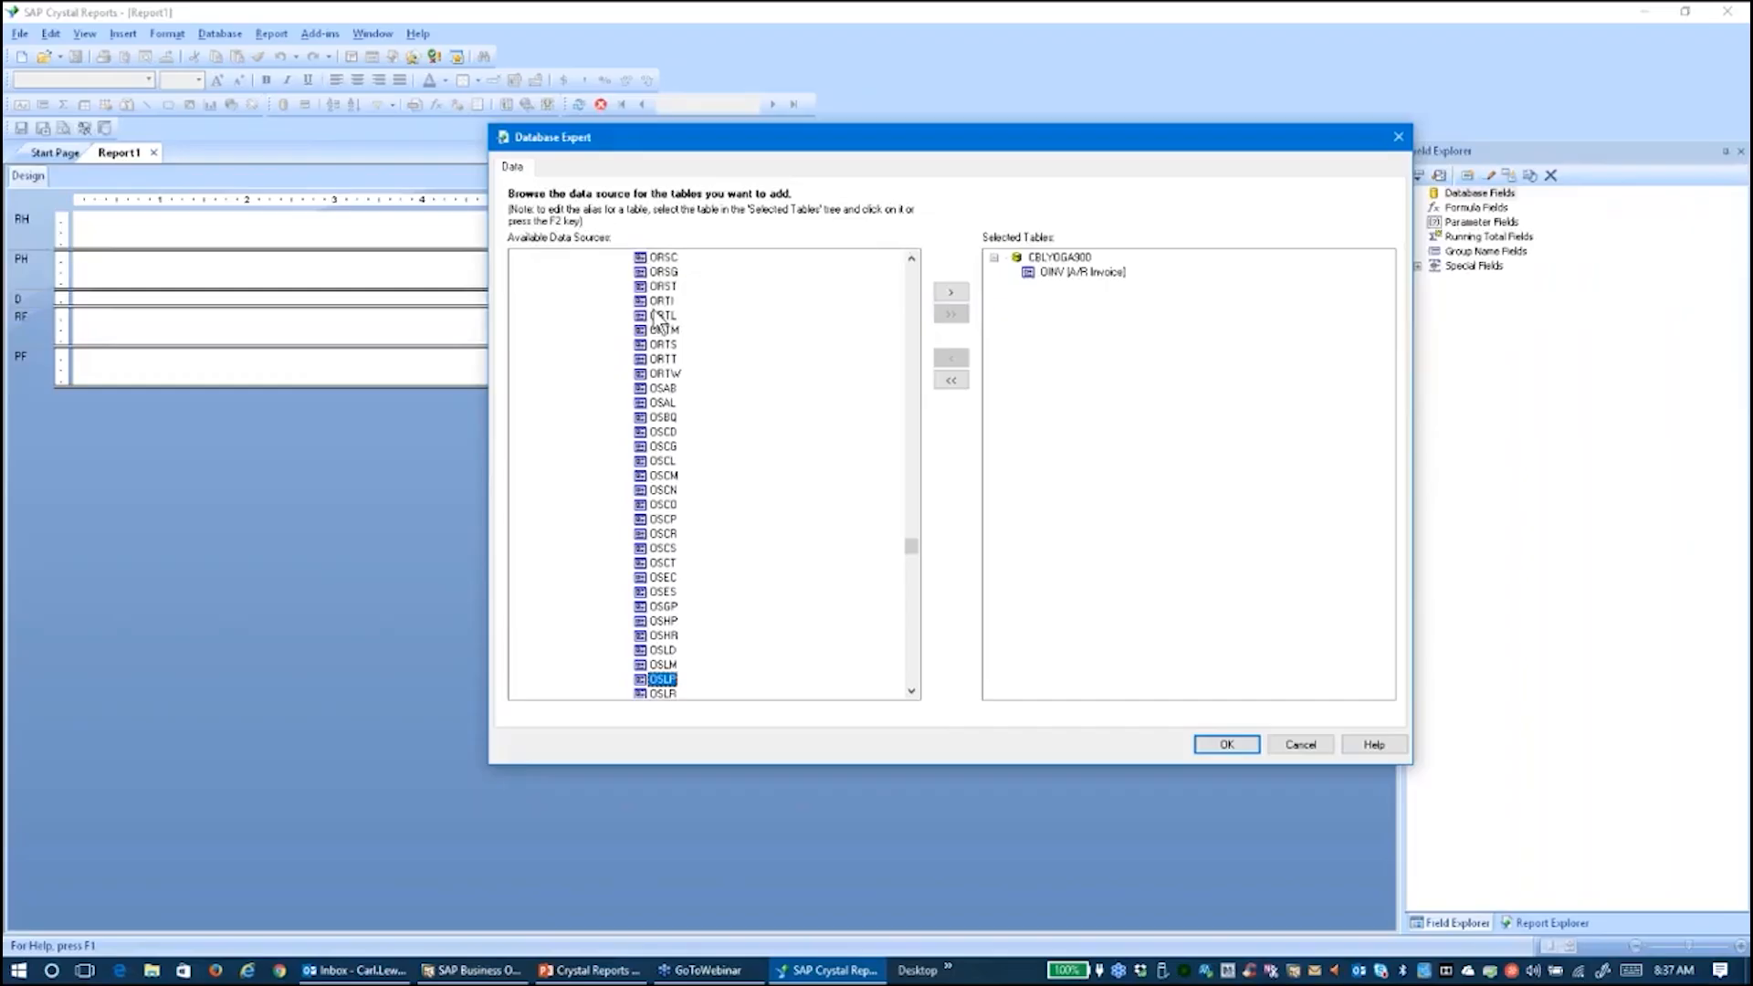
{"action": "left_click", "coordinate": [952, 292]}
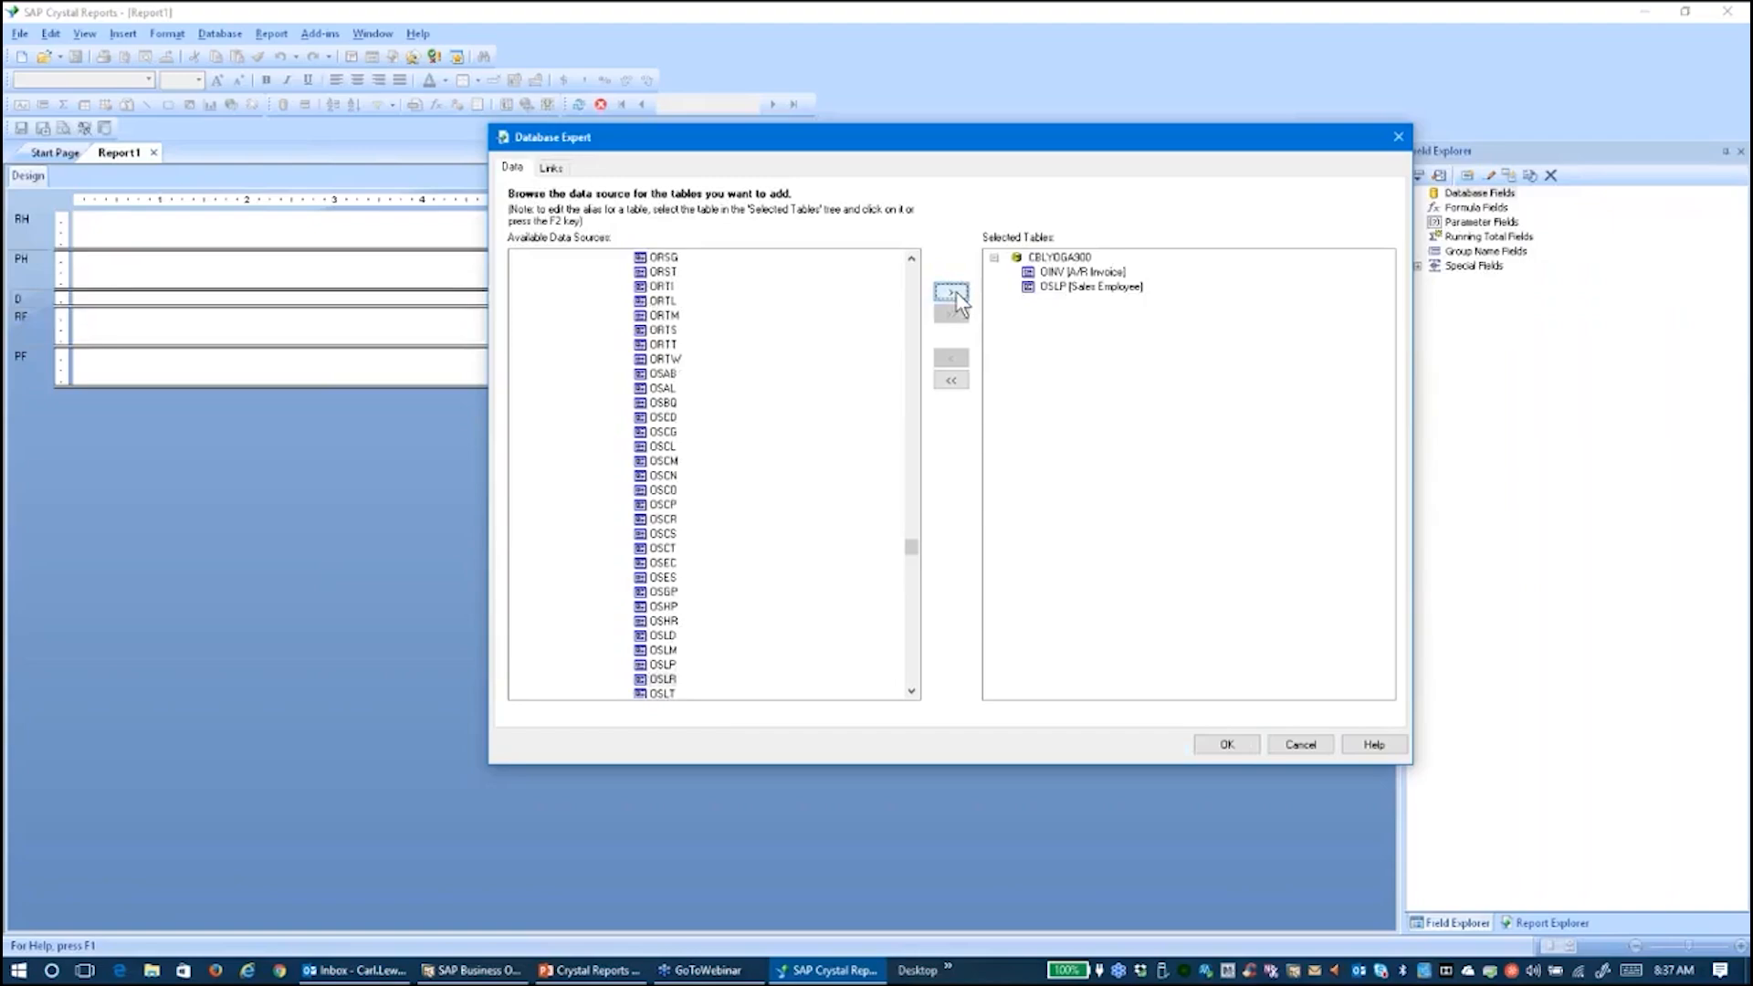
Enlarge the OINV and OSLP boxes in Links, verify the SlpCode join, and confirm with OK
{"action": "left_click", "coordinate": [553, 168]}
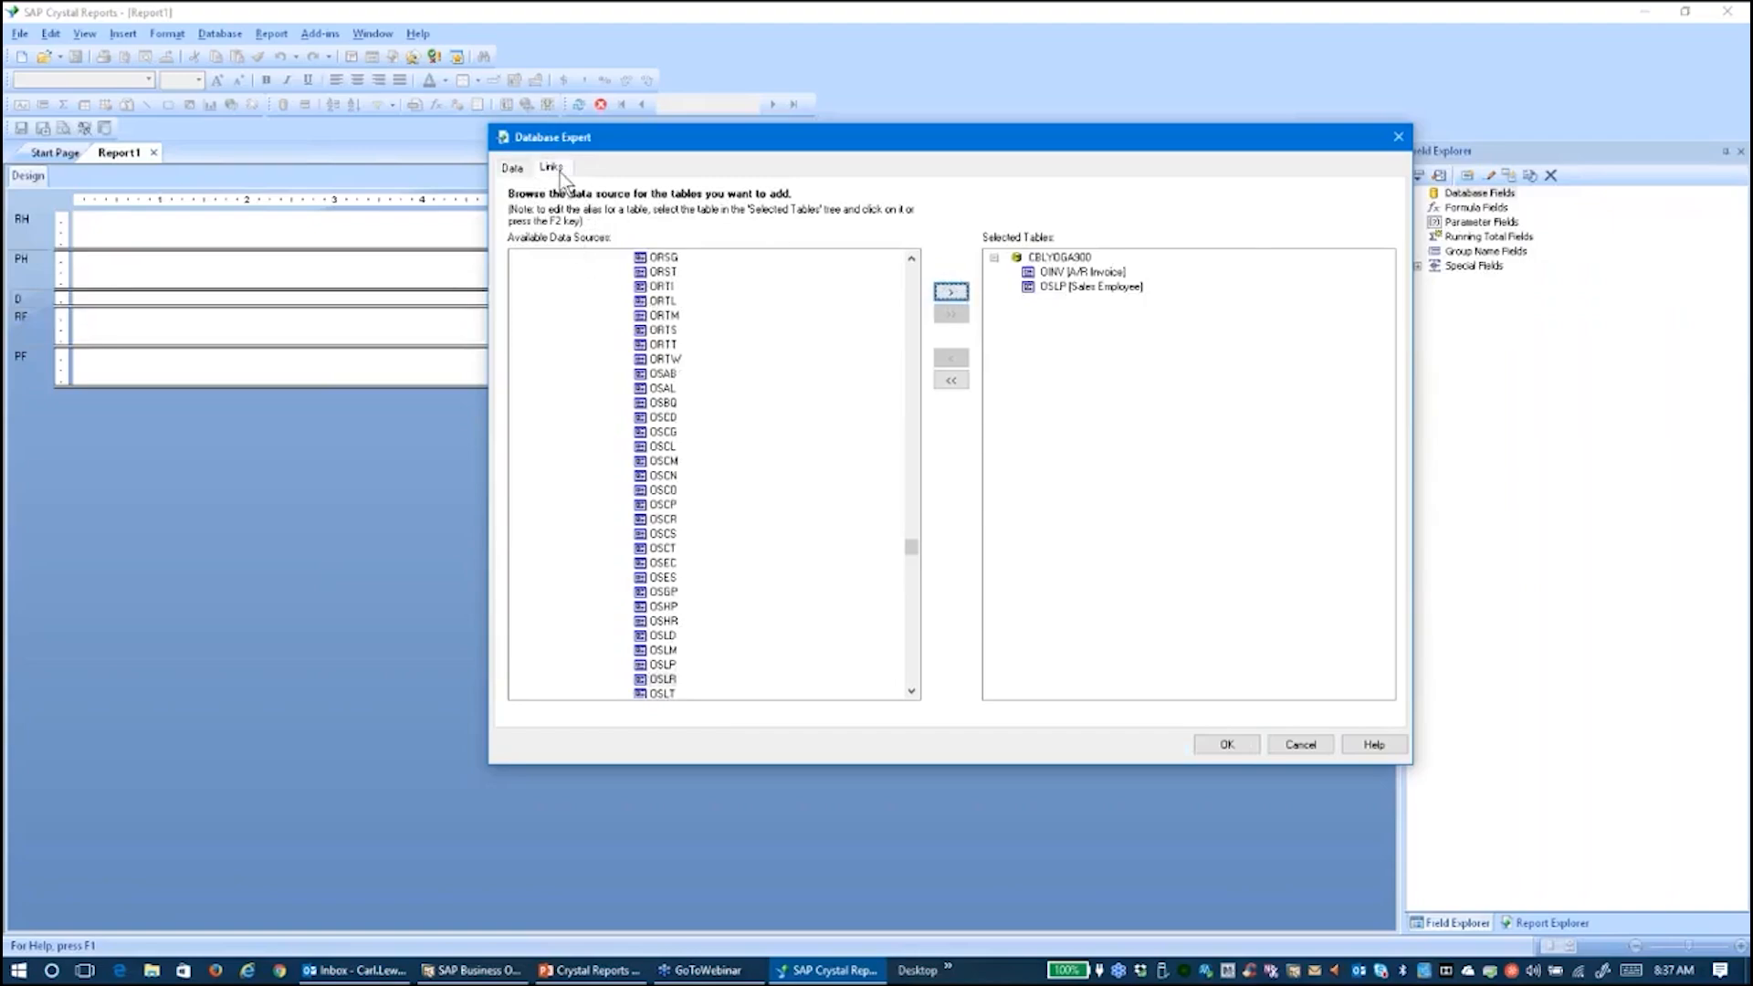
{"action": "left_click_drag", "start_coordinate": [657, 352], "coordinate": [657, 493]}
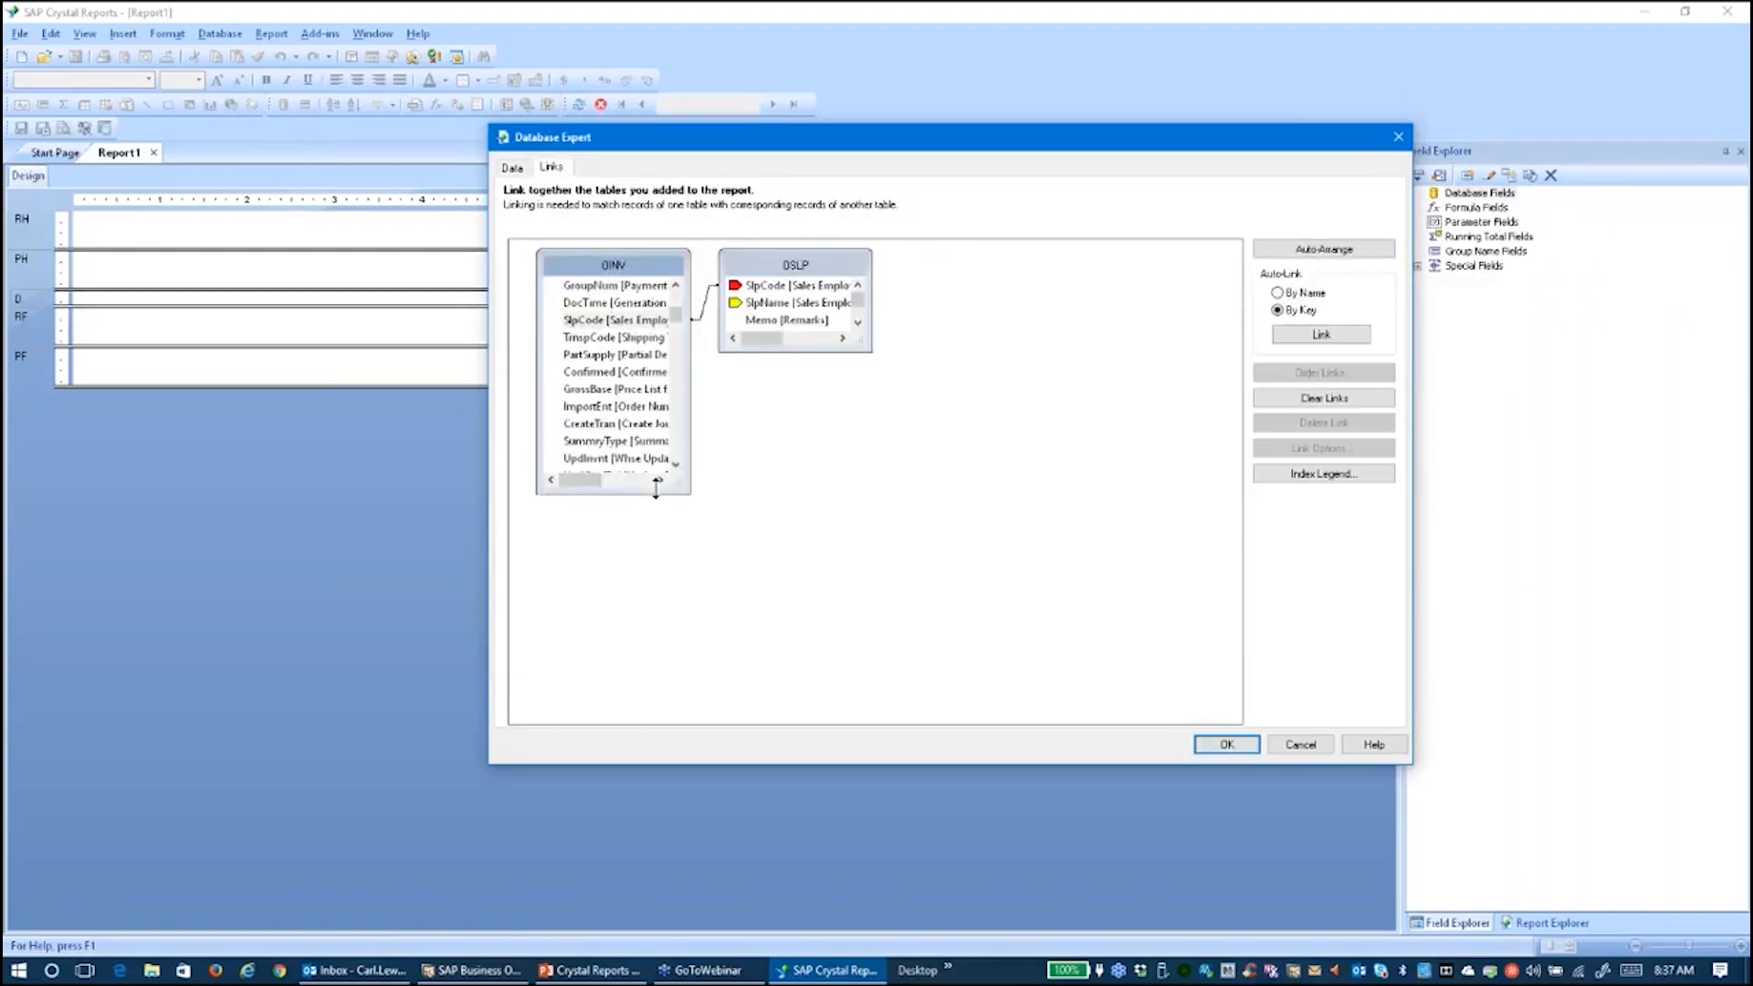
{"action": "left_click", "coordinate": [795, 352]}
{"action": "left_click_drag", "start_coordinate": [794, 352], "coordinate": [813, 486]}
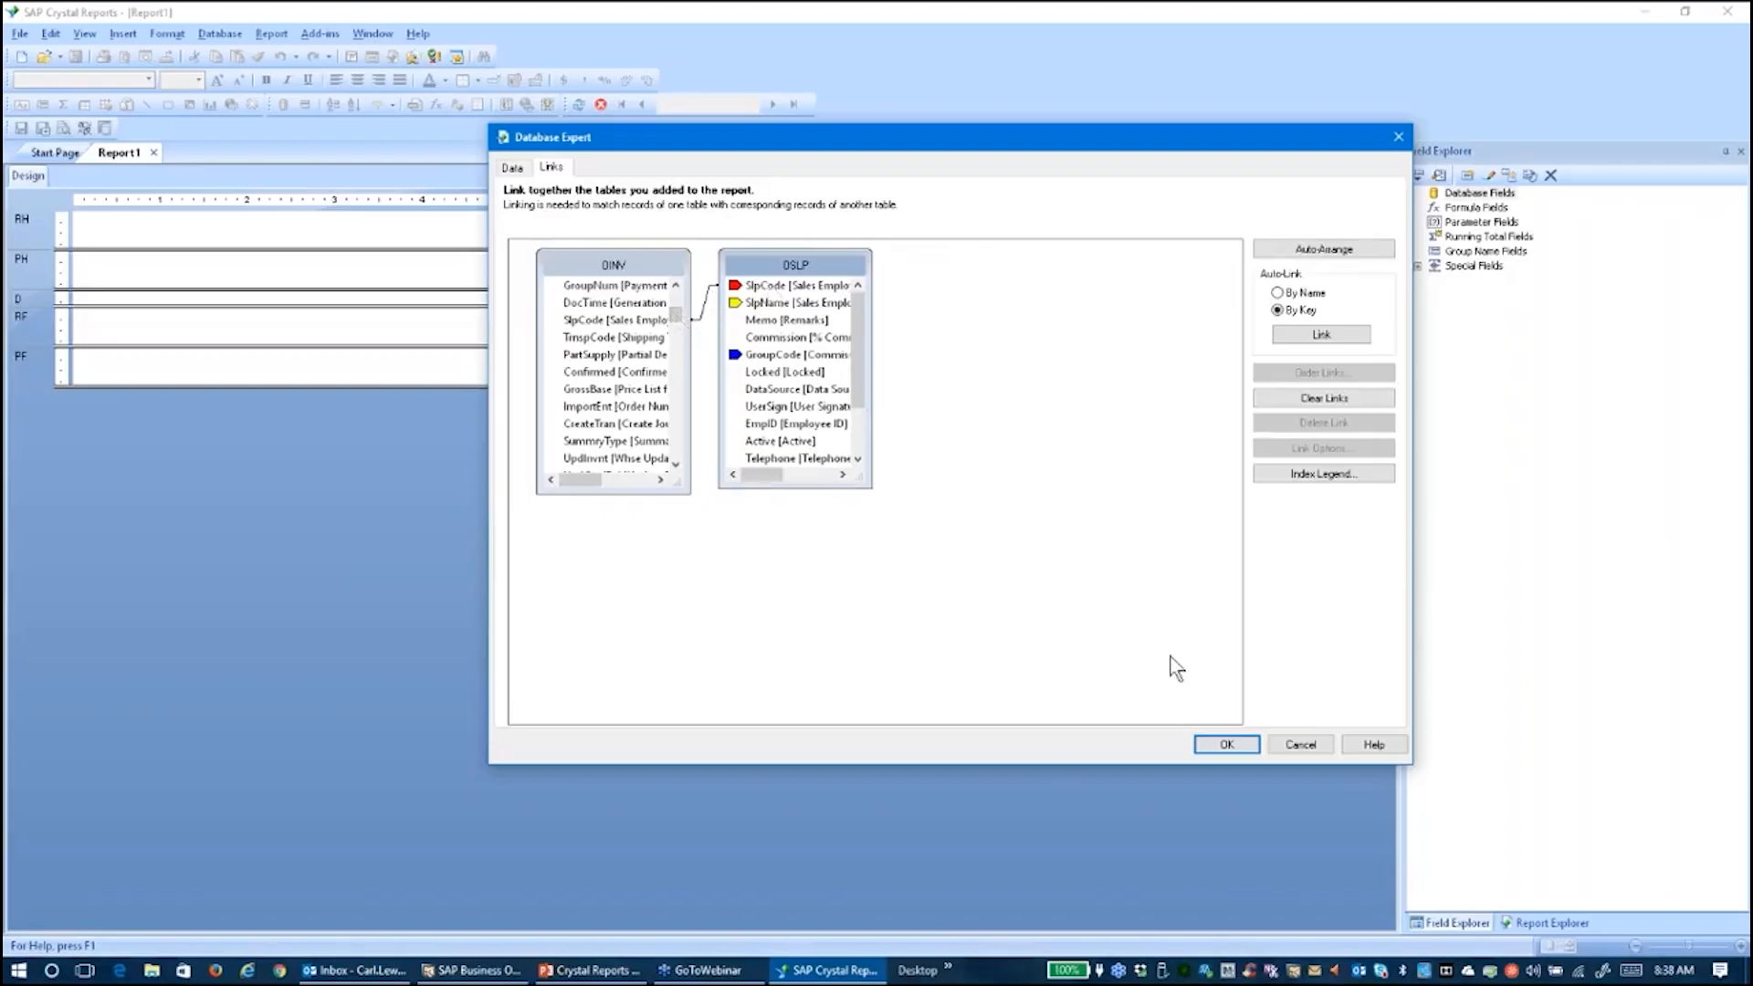
{"action": "left_click", "coordinate": [1227, 744]}
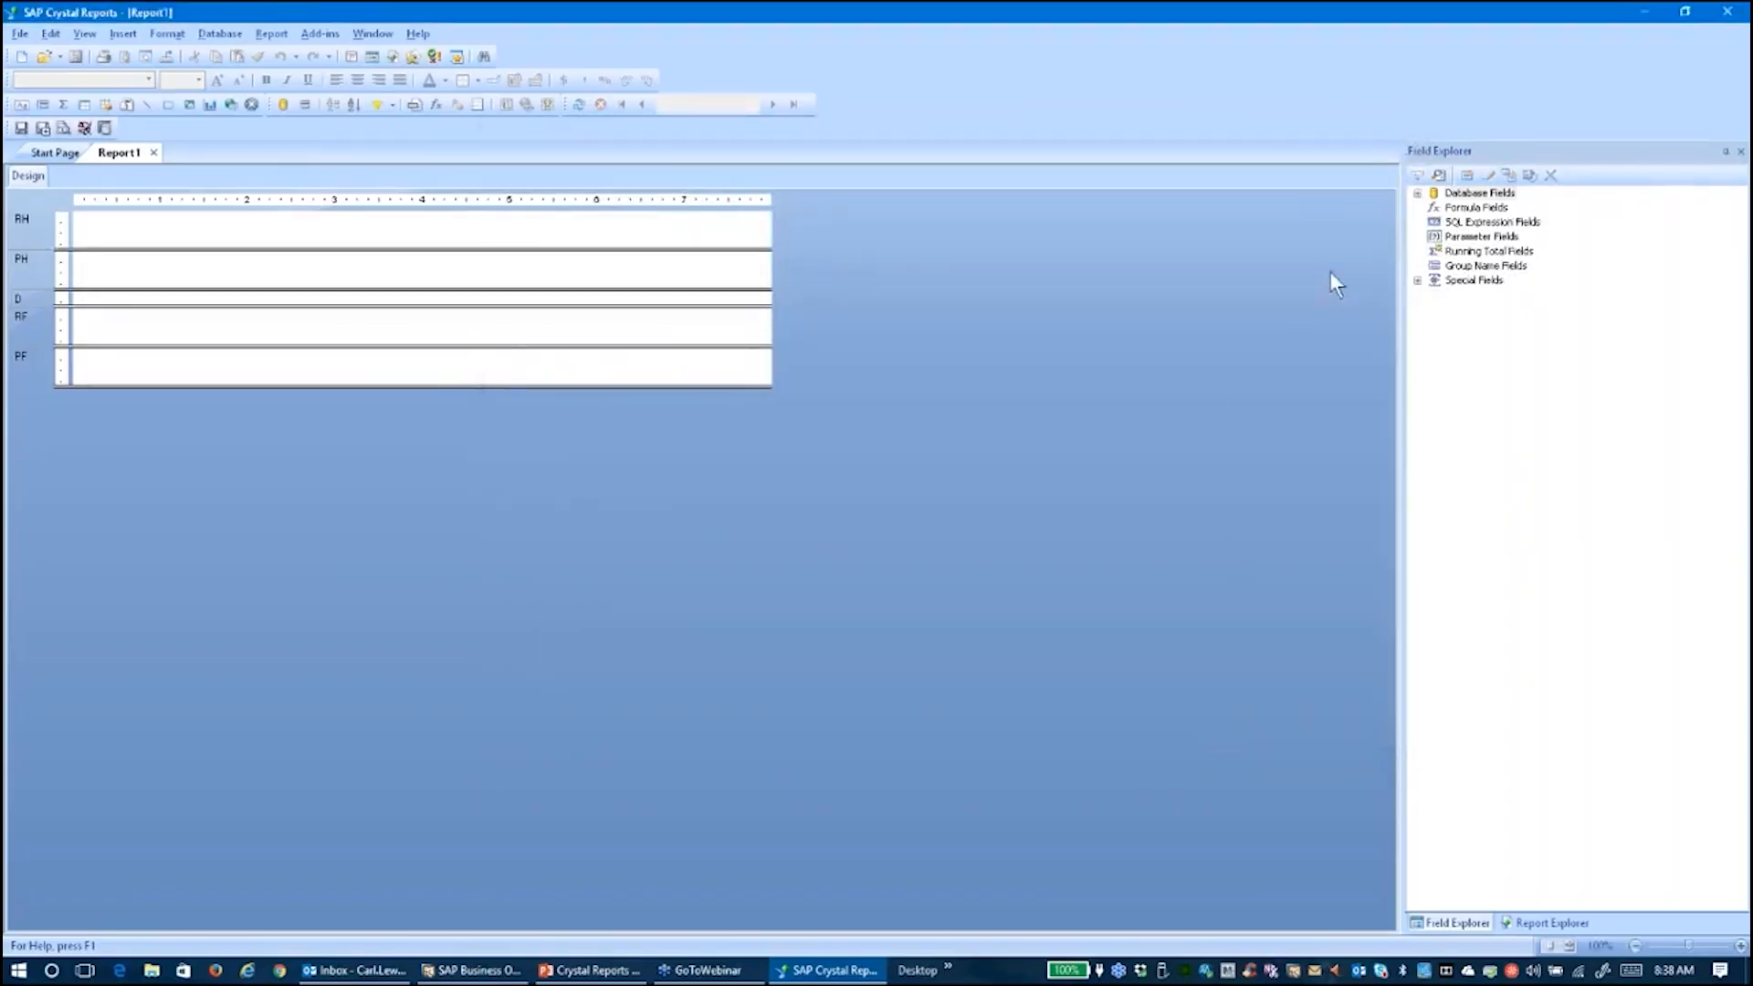
Show the Database Fields in Field Explorer and switch Report1's page to Landscape orientation
{"action": "left_click", "coordinate": [1416, 194]}
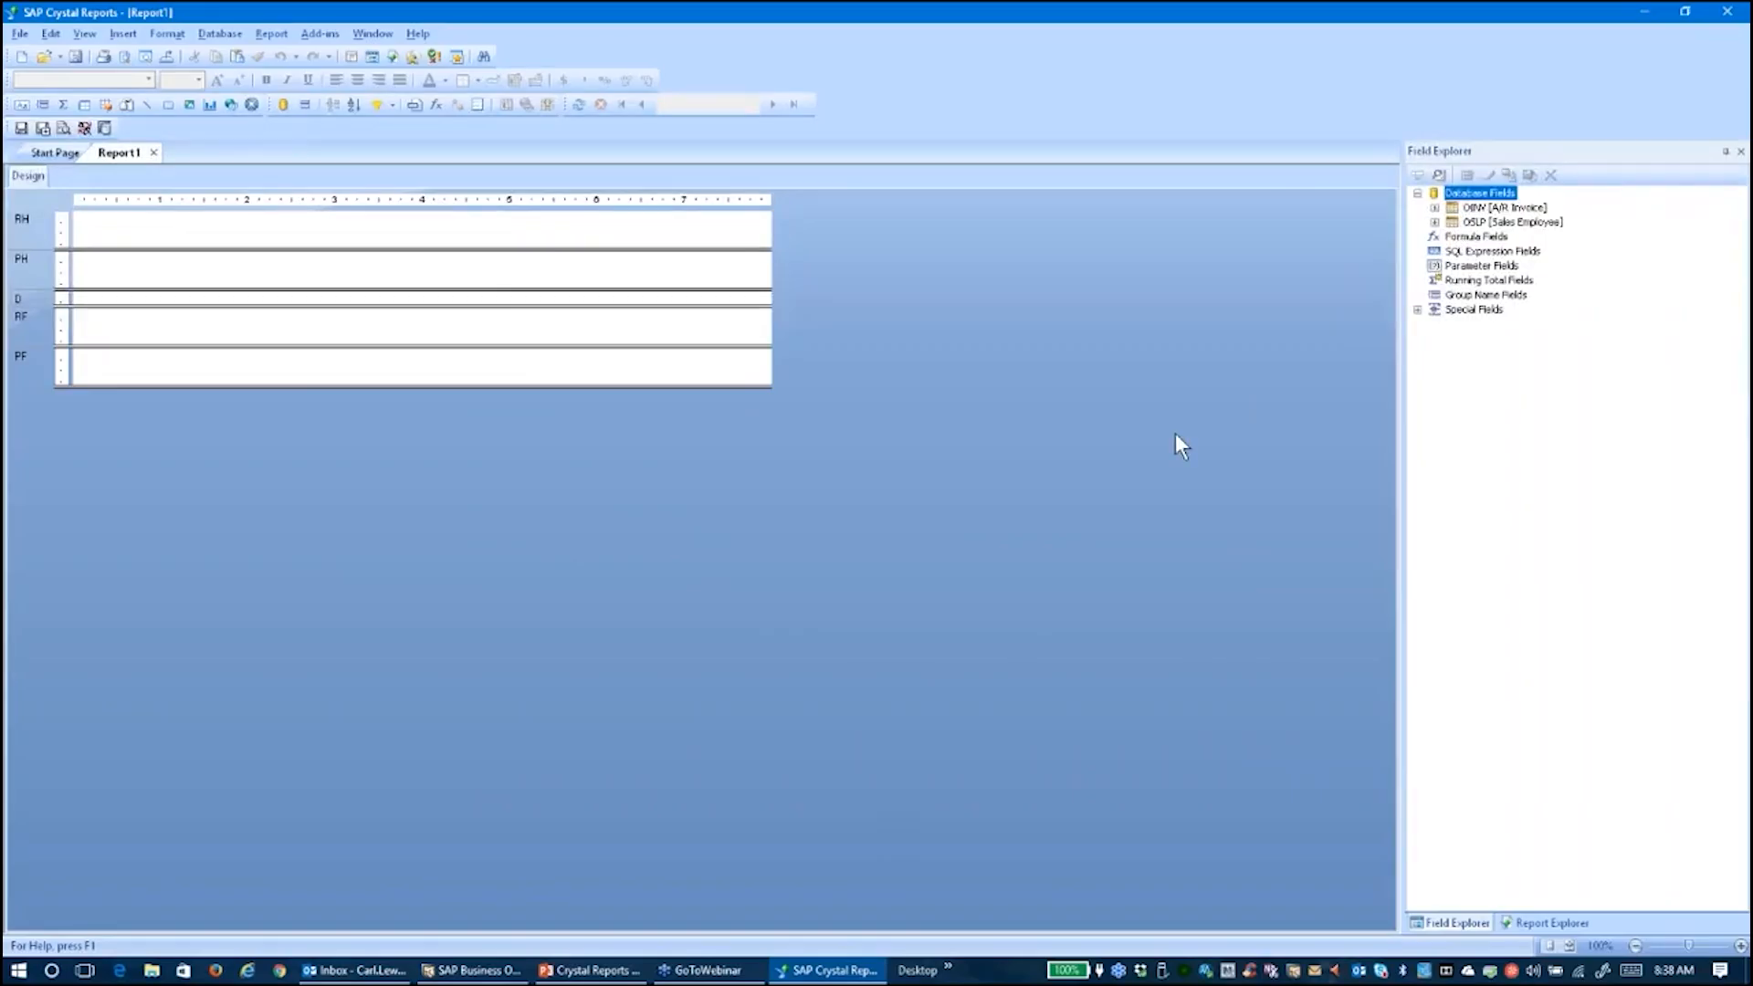
{"action": "left_click", "coordinate": [22, 33]}
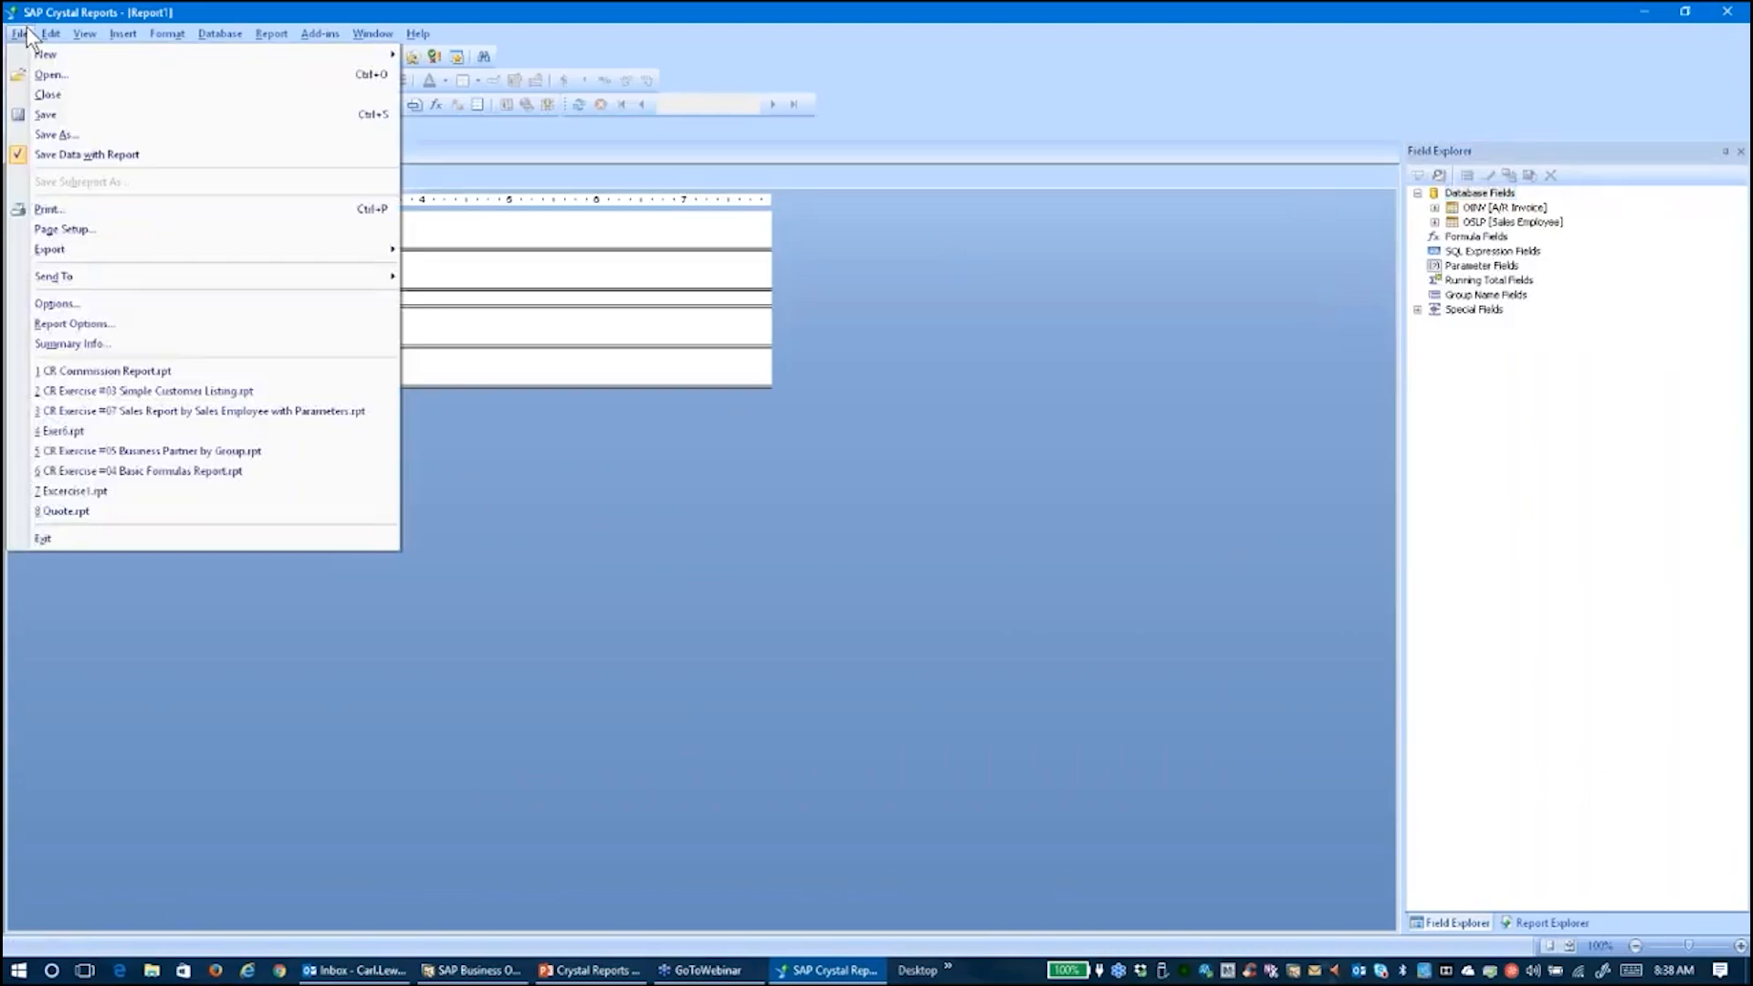
{"action": "left_click", "coordinate": [64, 227]}
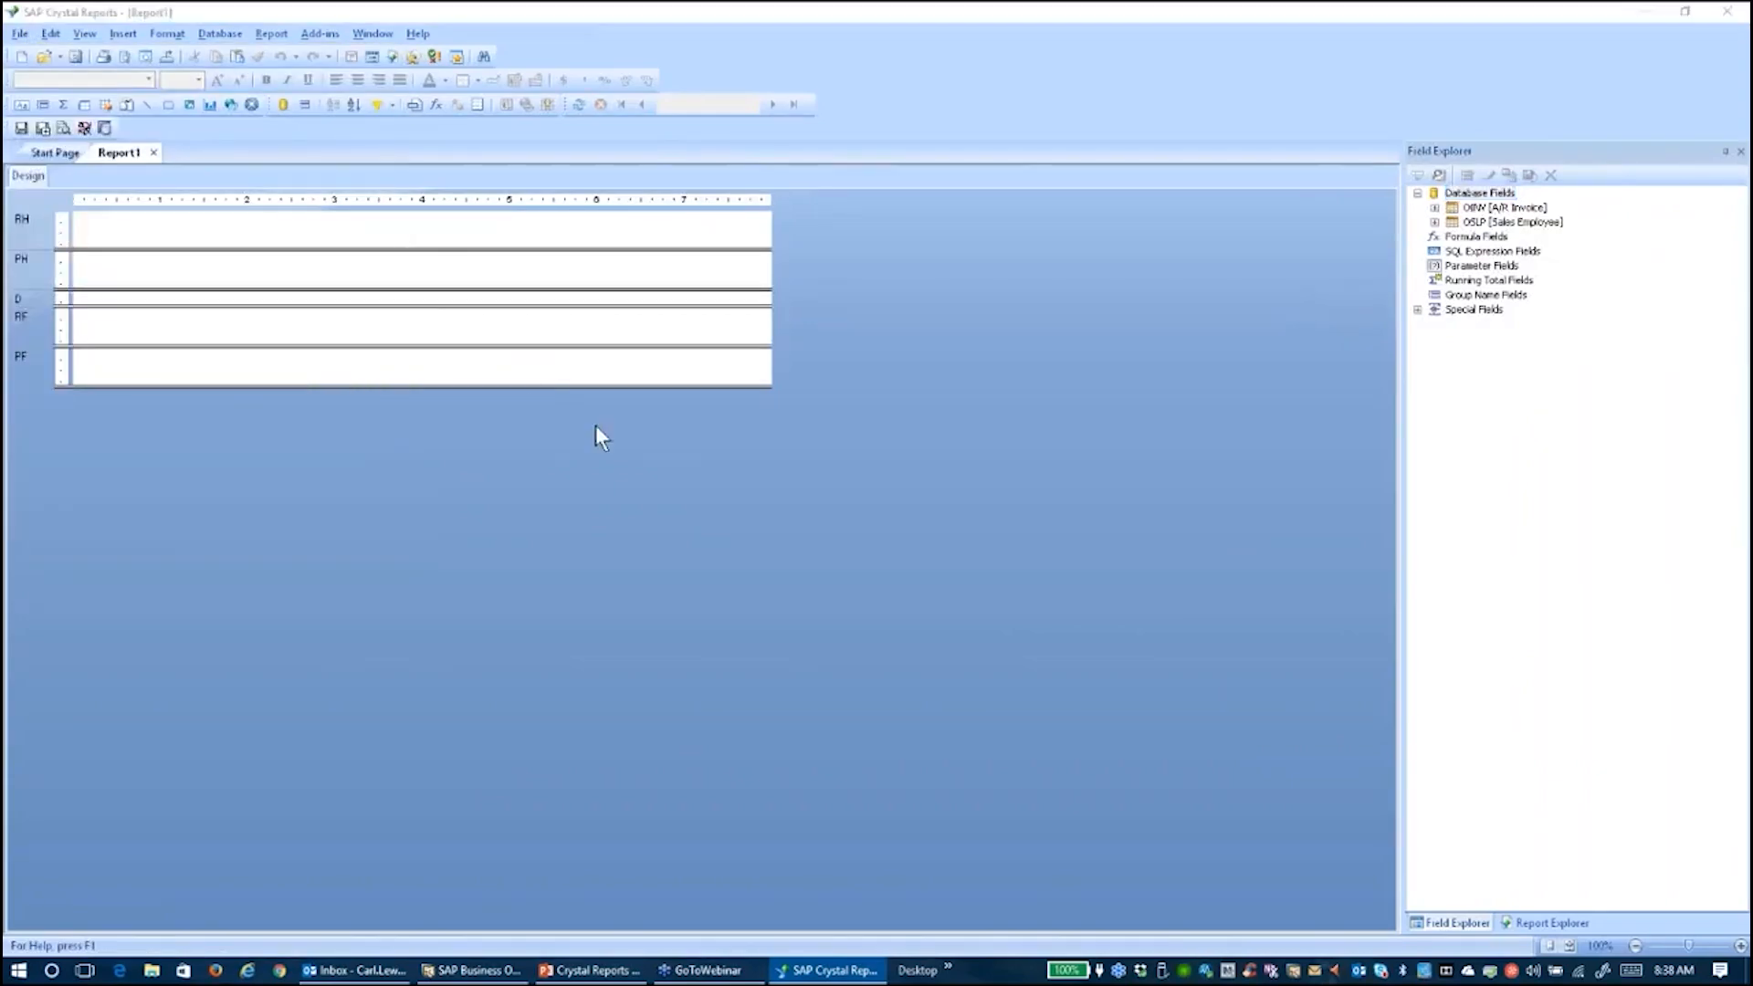
{"action": "left_click", "coordinate": [1021, 490]}
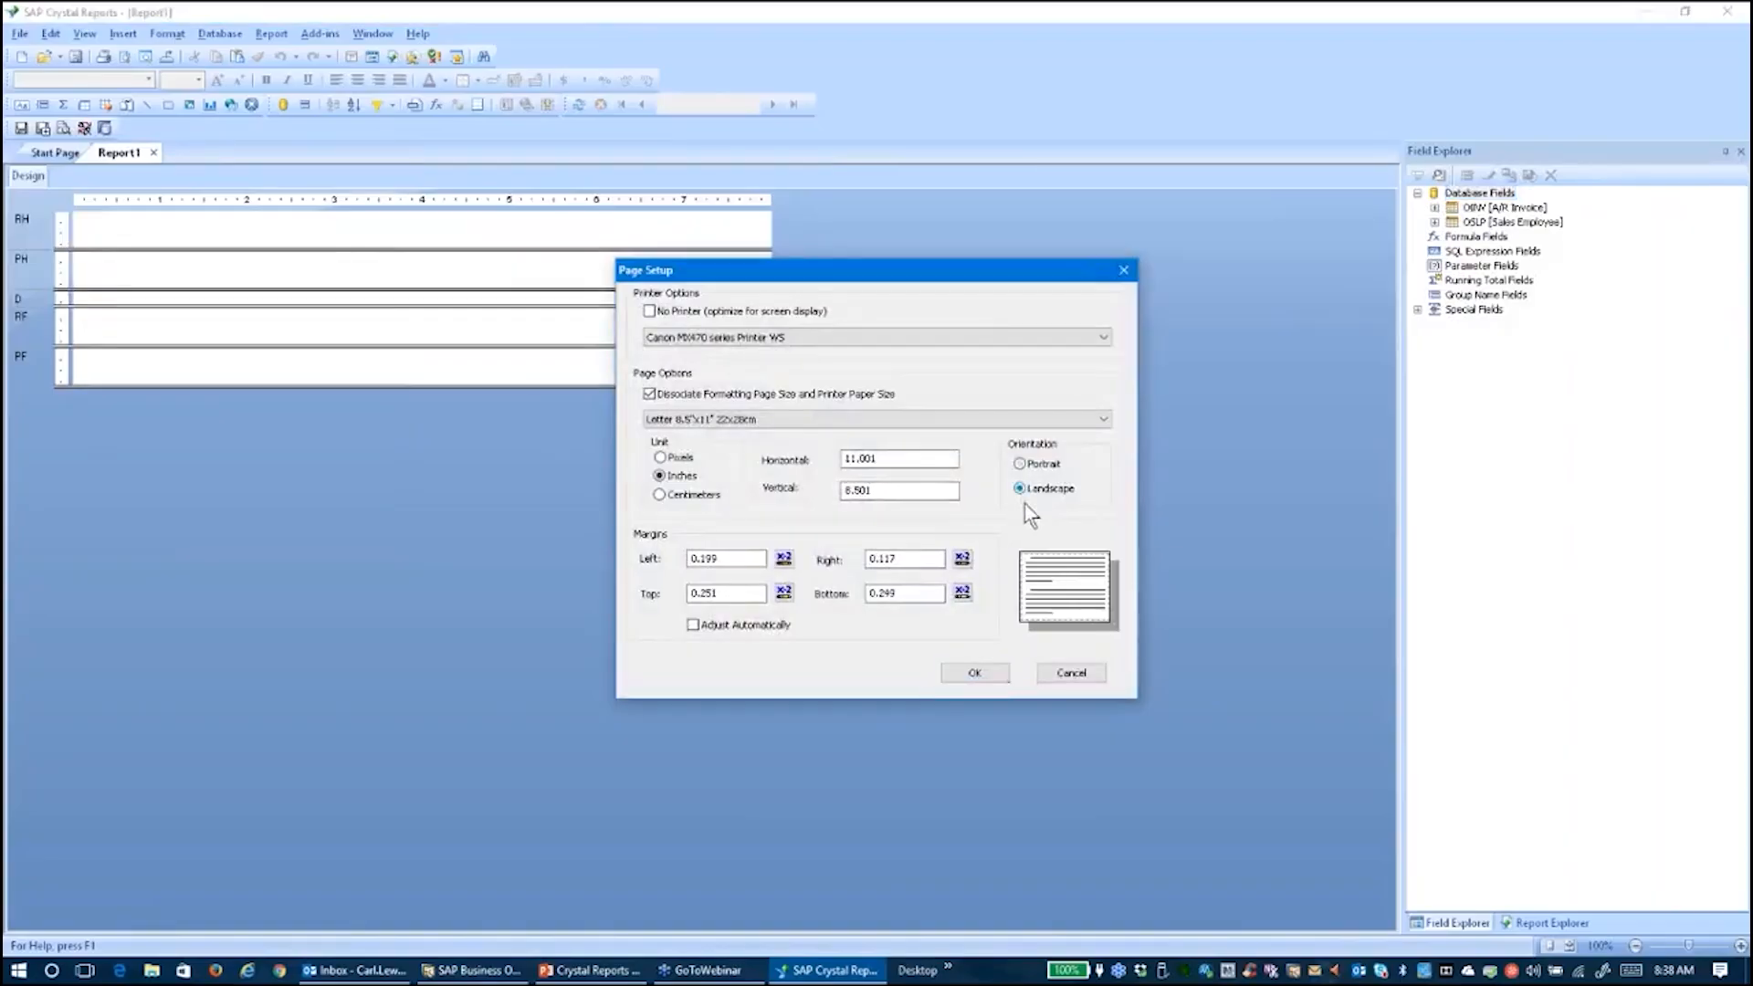
{"action": "left_click", "coordinate": [977, 676]}
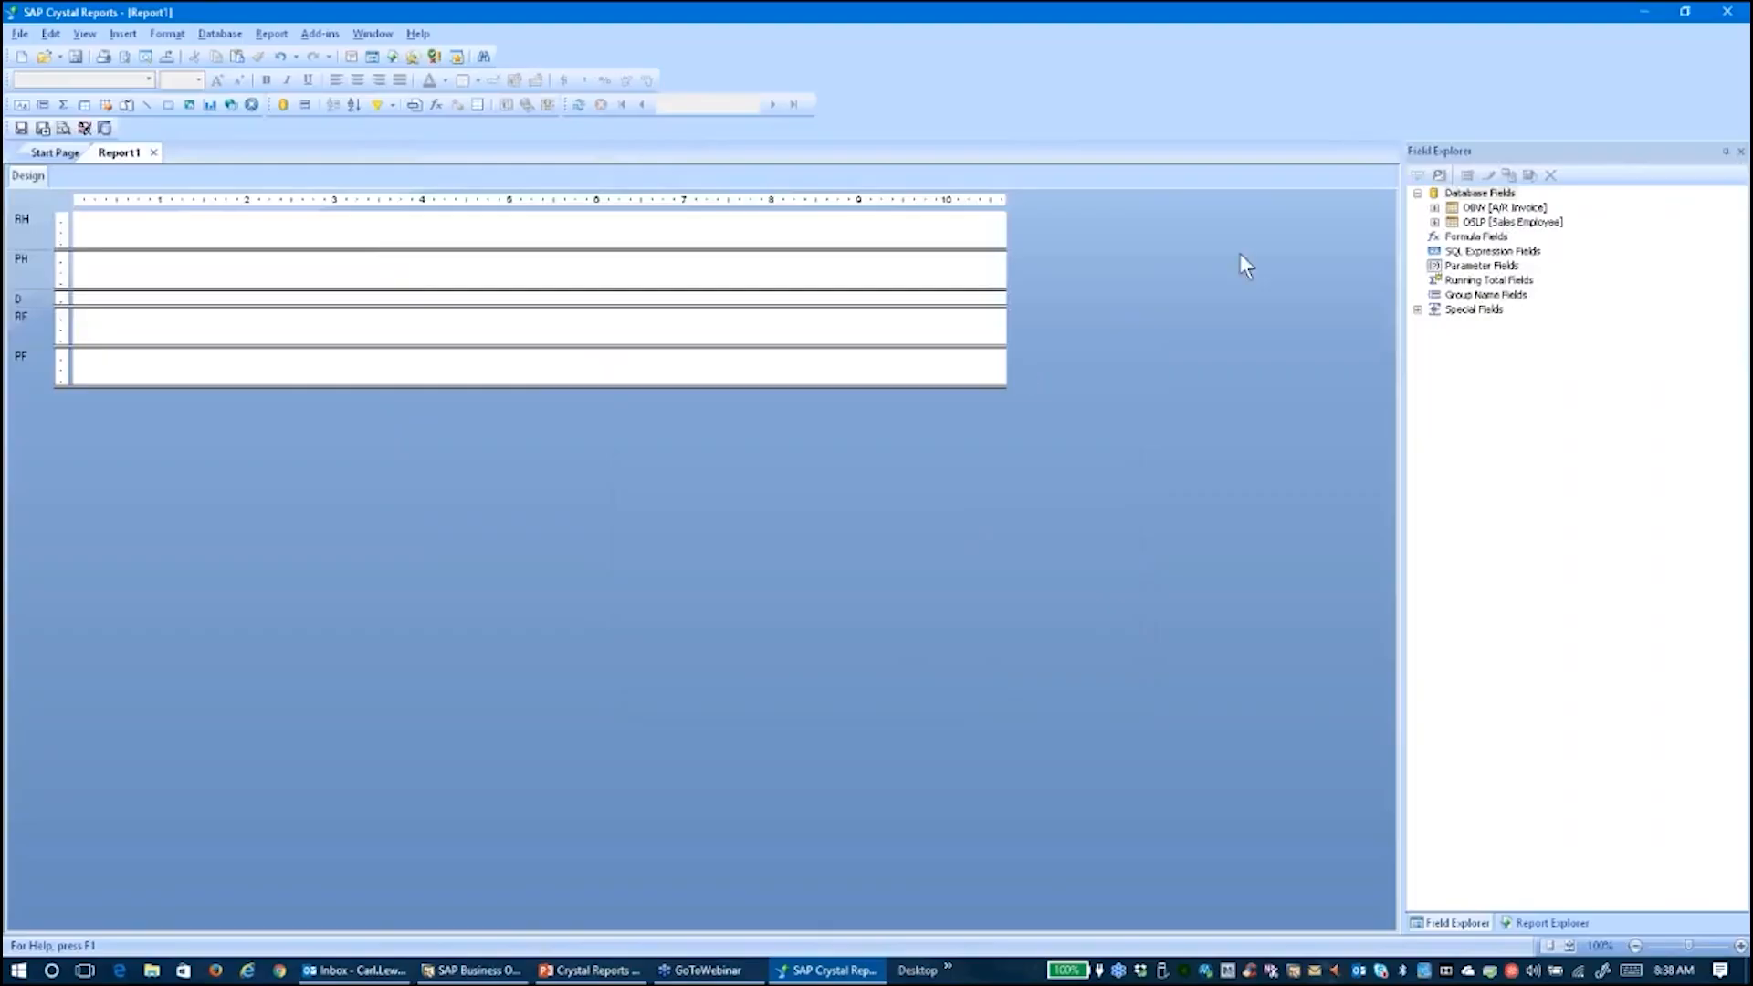
{"action": "left_click", "coordinate": [1687, 14]}
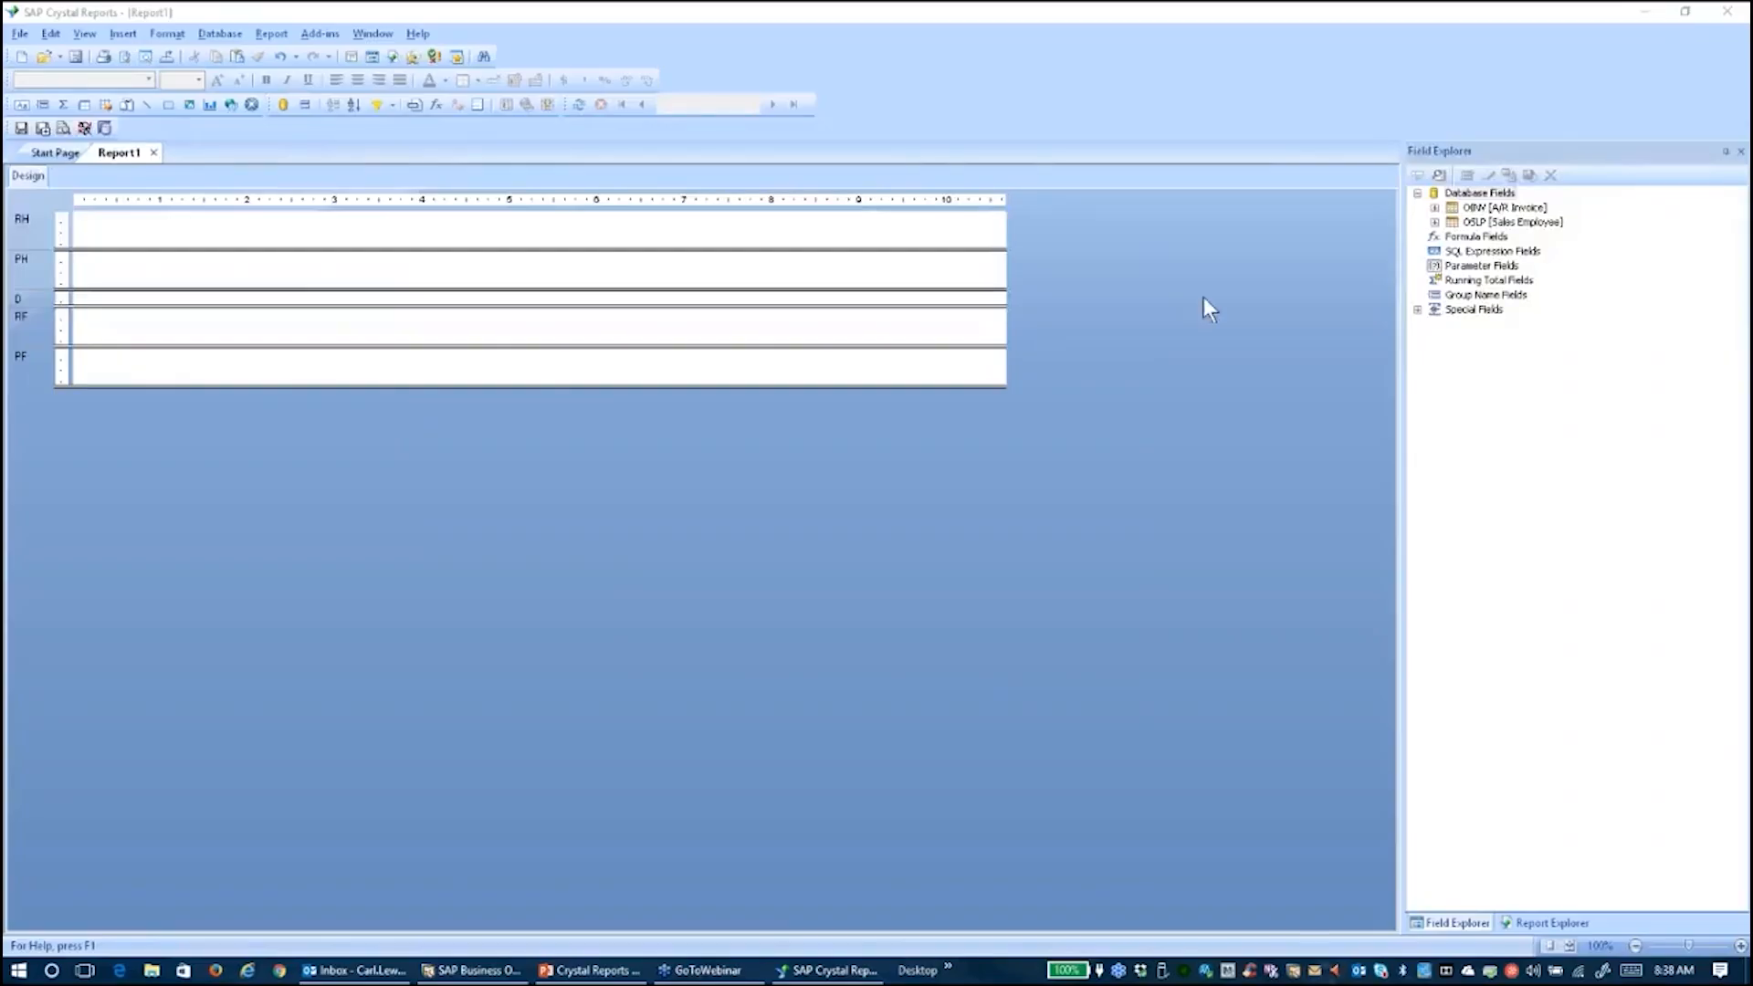
Drag OINV's DocNum, DocStatus, DocDate and CardName fields side by side into the Details section
{"action": "left_click", "coordinate": [1434, 209]}
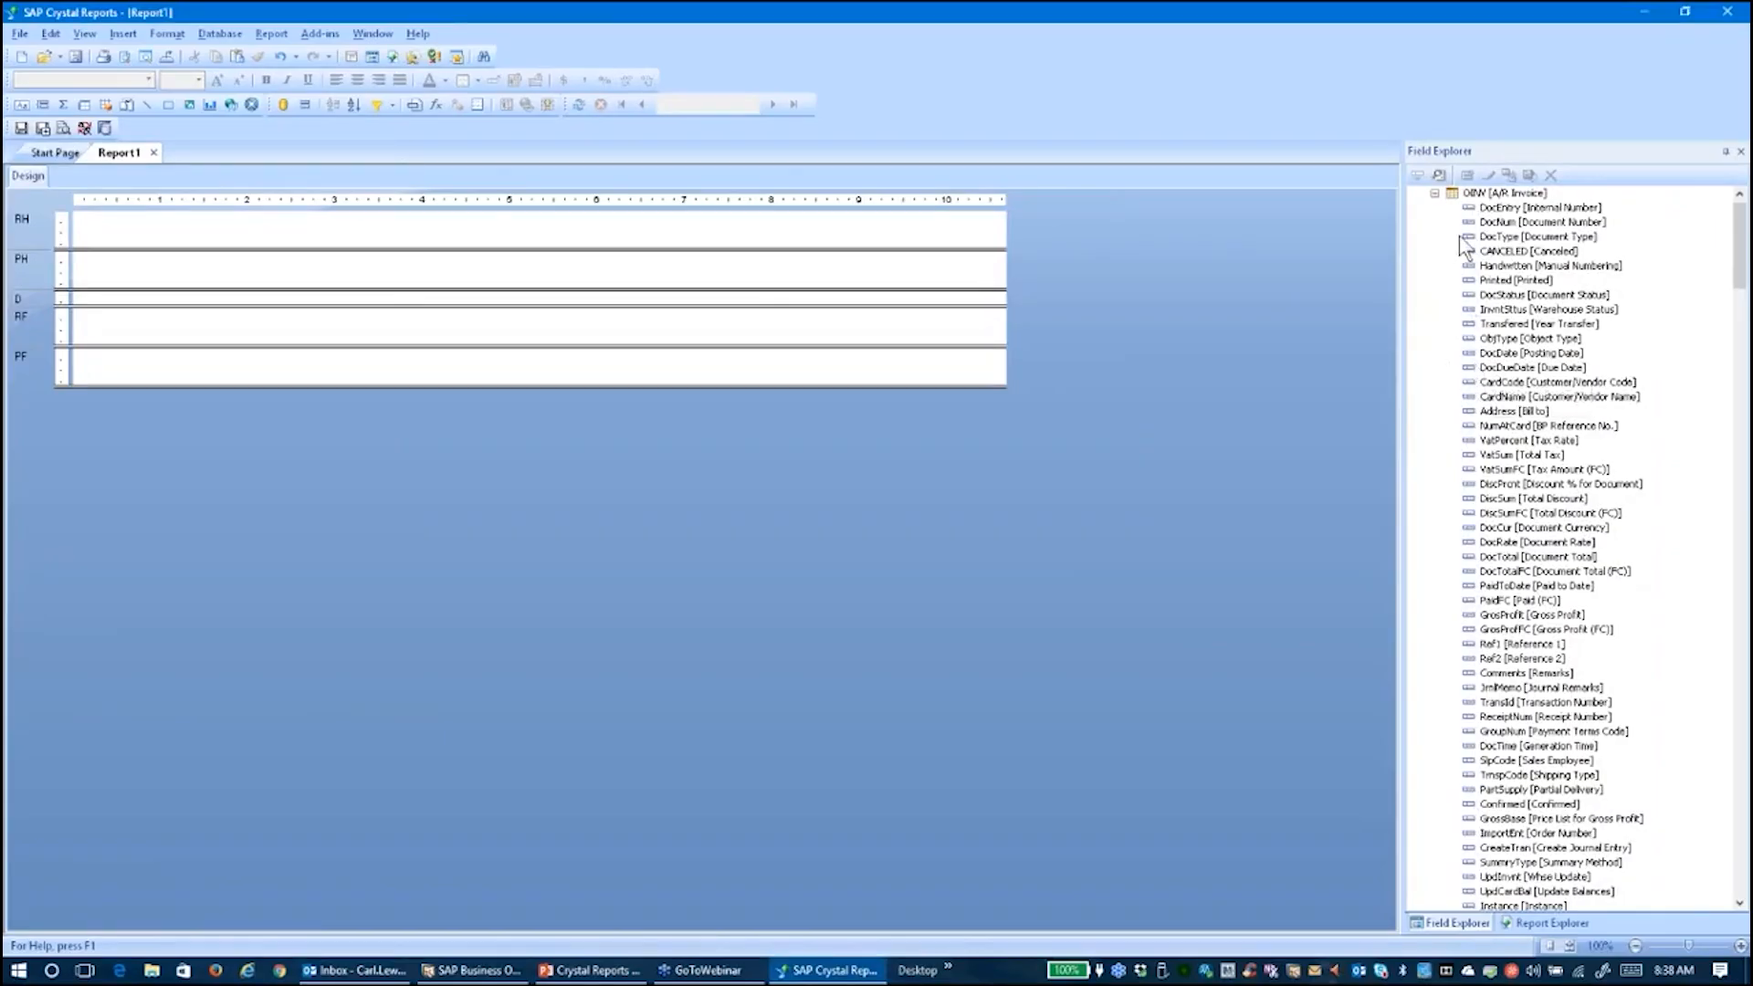
{"action": "left_click", "coordinate": [1494, 223]}
{"action": "left_click_drag", "start_coordinate": [1493, 230], "coordinate": [86, 305]}
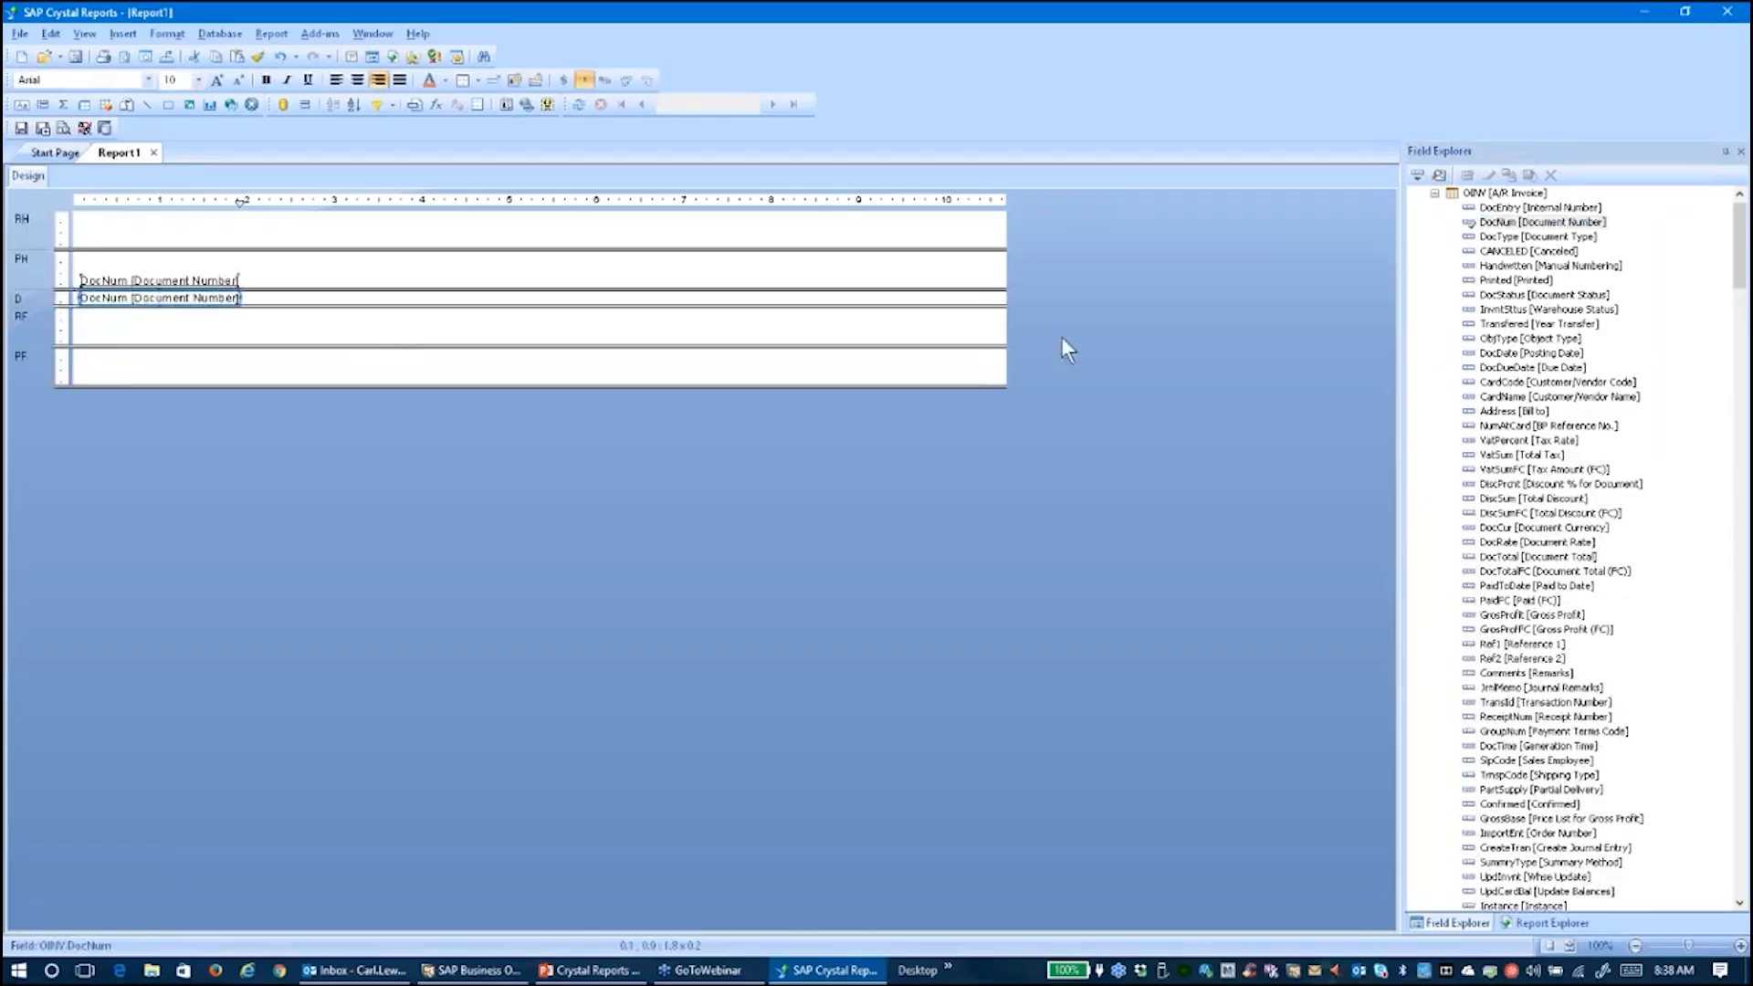
{"action": "left_click_drag", "start_coordinate": [1497, 295], "coordinate": [254, 301]}
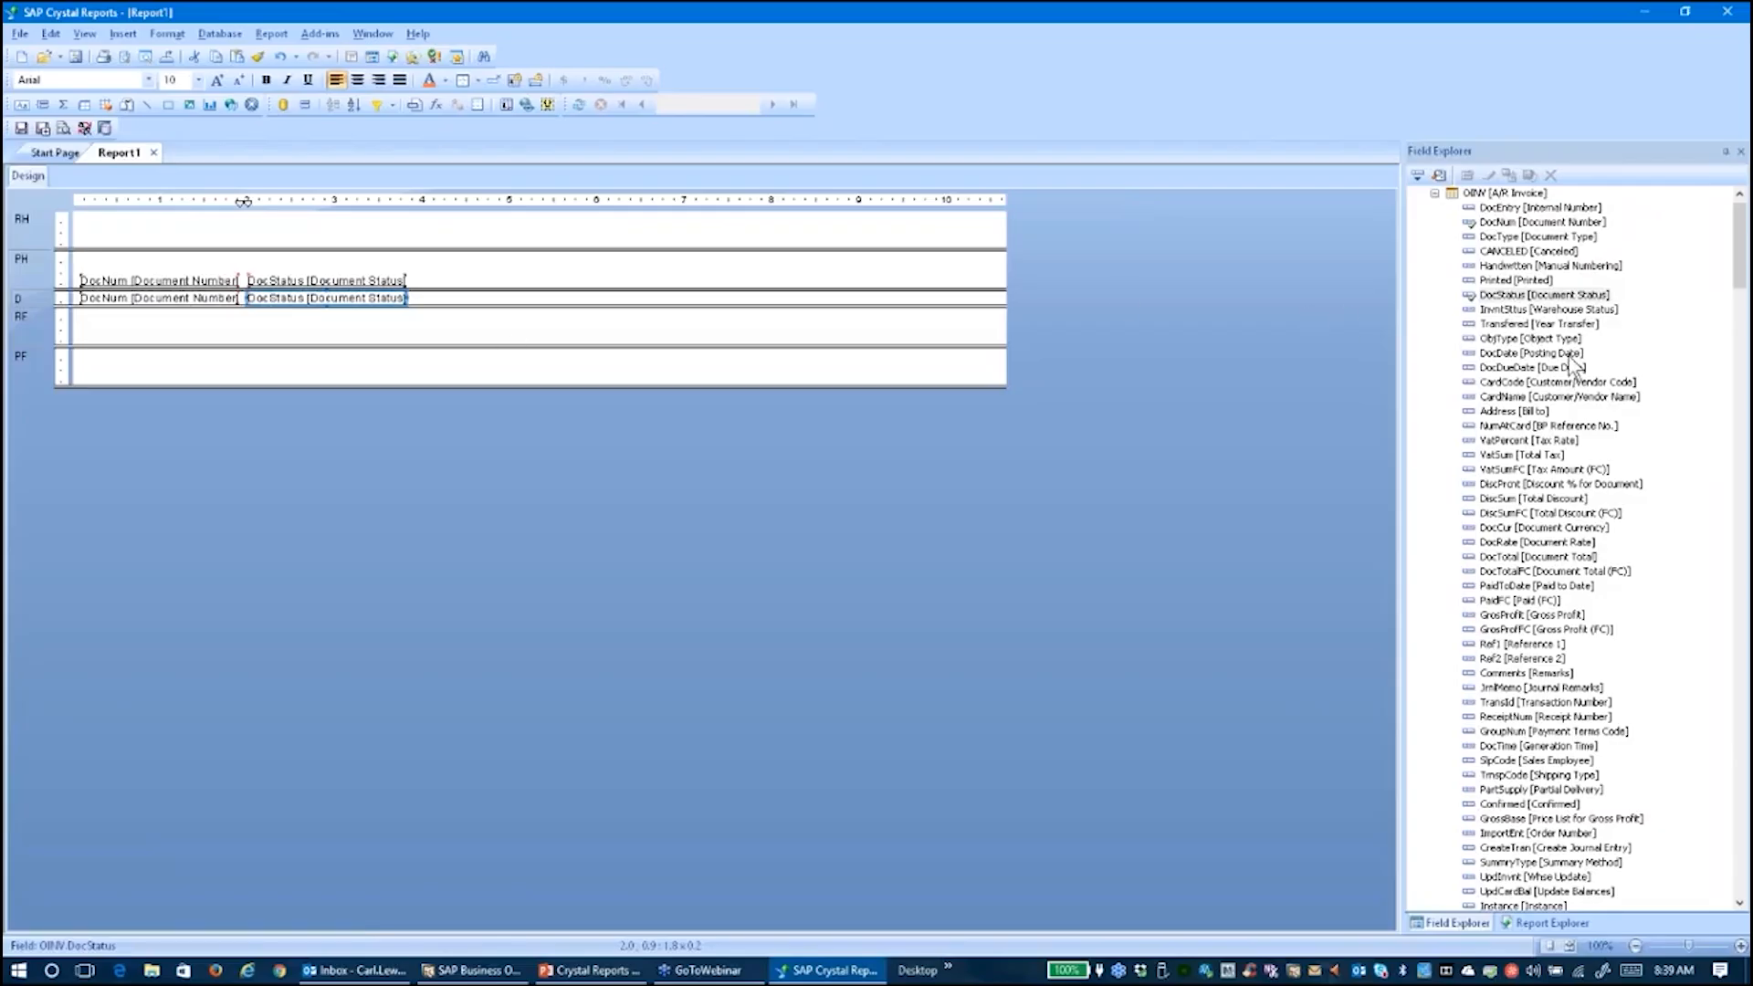
{"action": "left_click_drag", "start_coordinate": [1518, 356], "coordinate": [426, 304]}
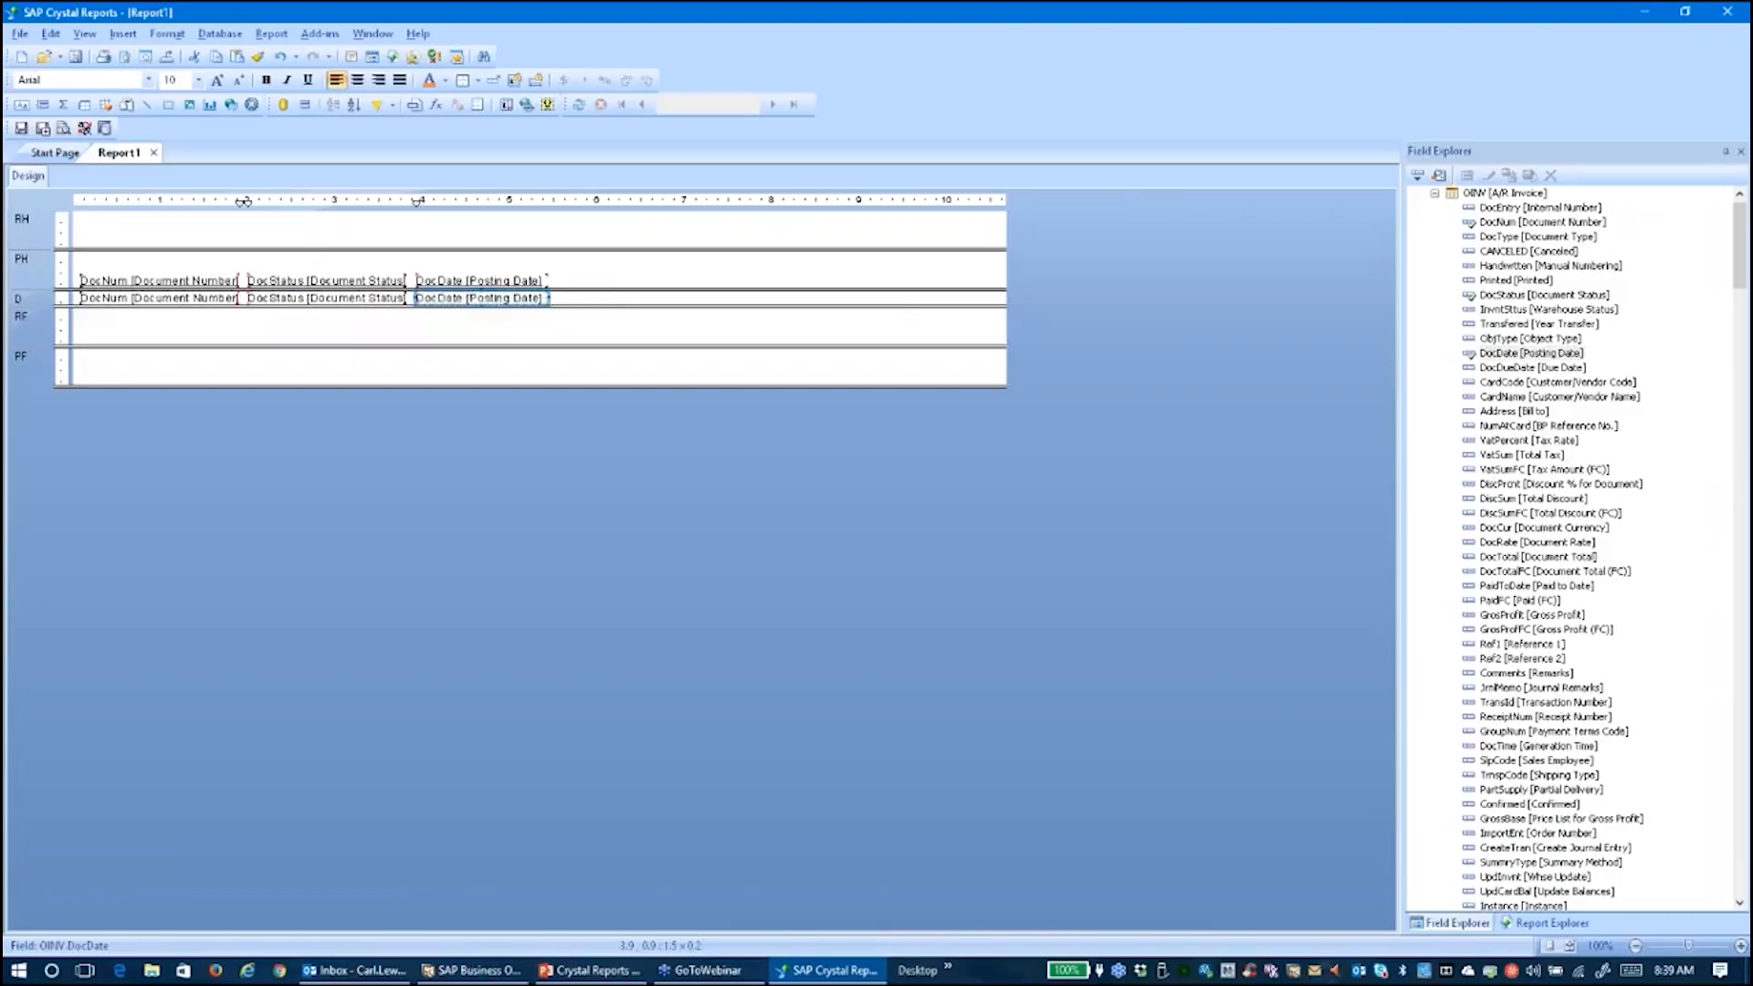
{"action": "left_click_drag", "start_coordinate": [1513, 397], "coordinate": [558, 298]}
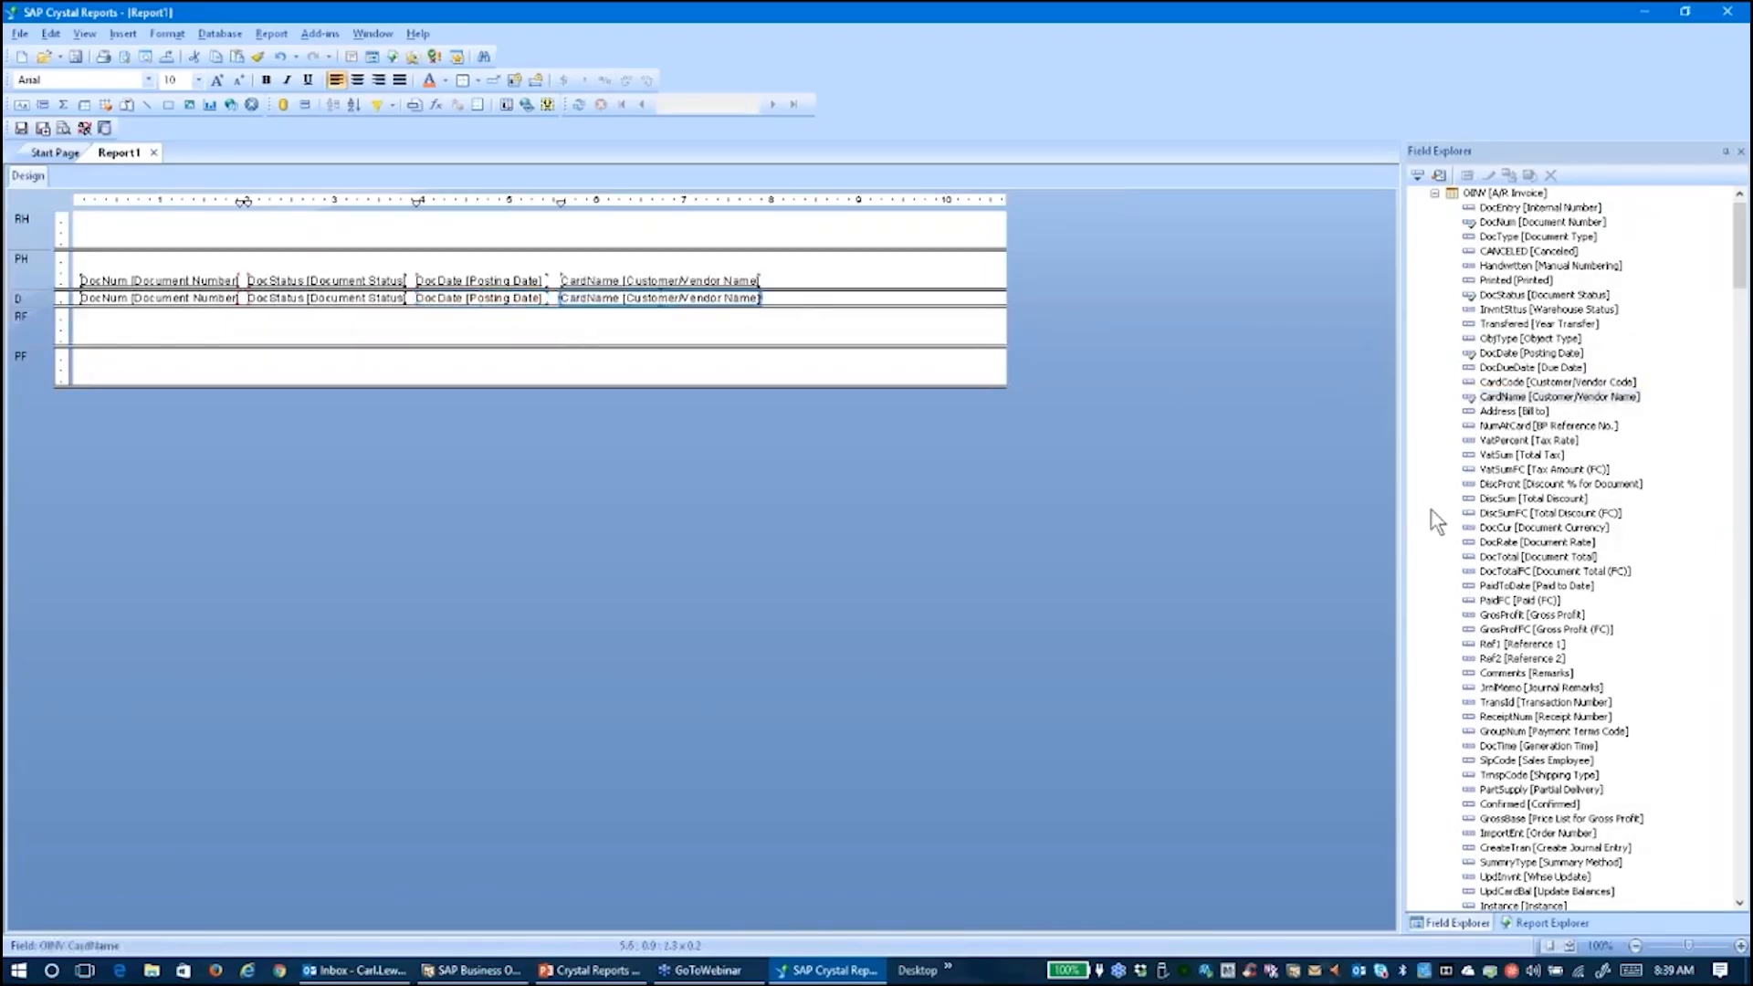
Add DocTotalFC to the details row after CardName
{"action": "left_click", "coordinate": [1435, 194]}
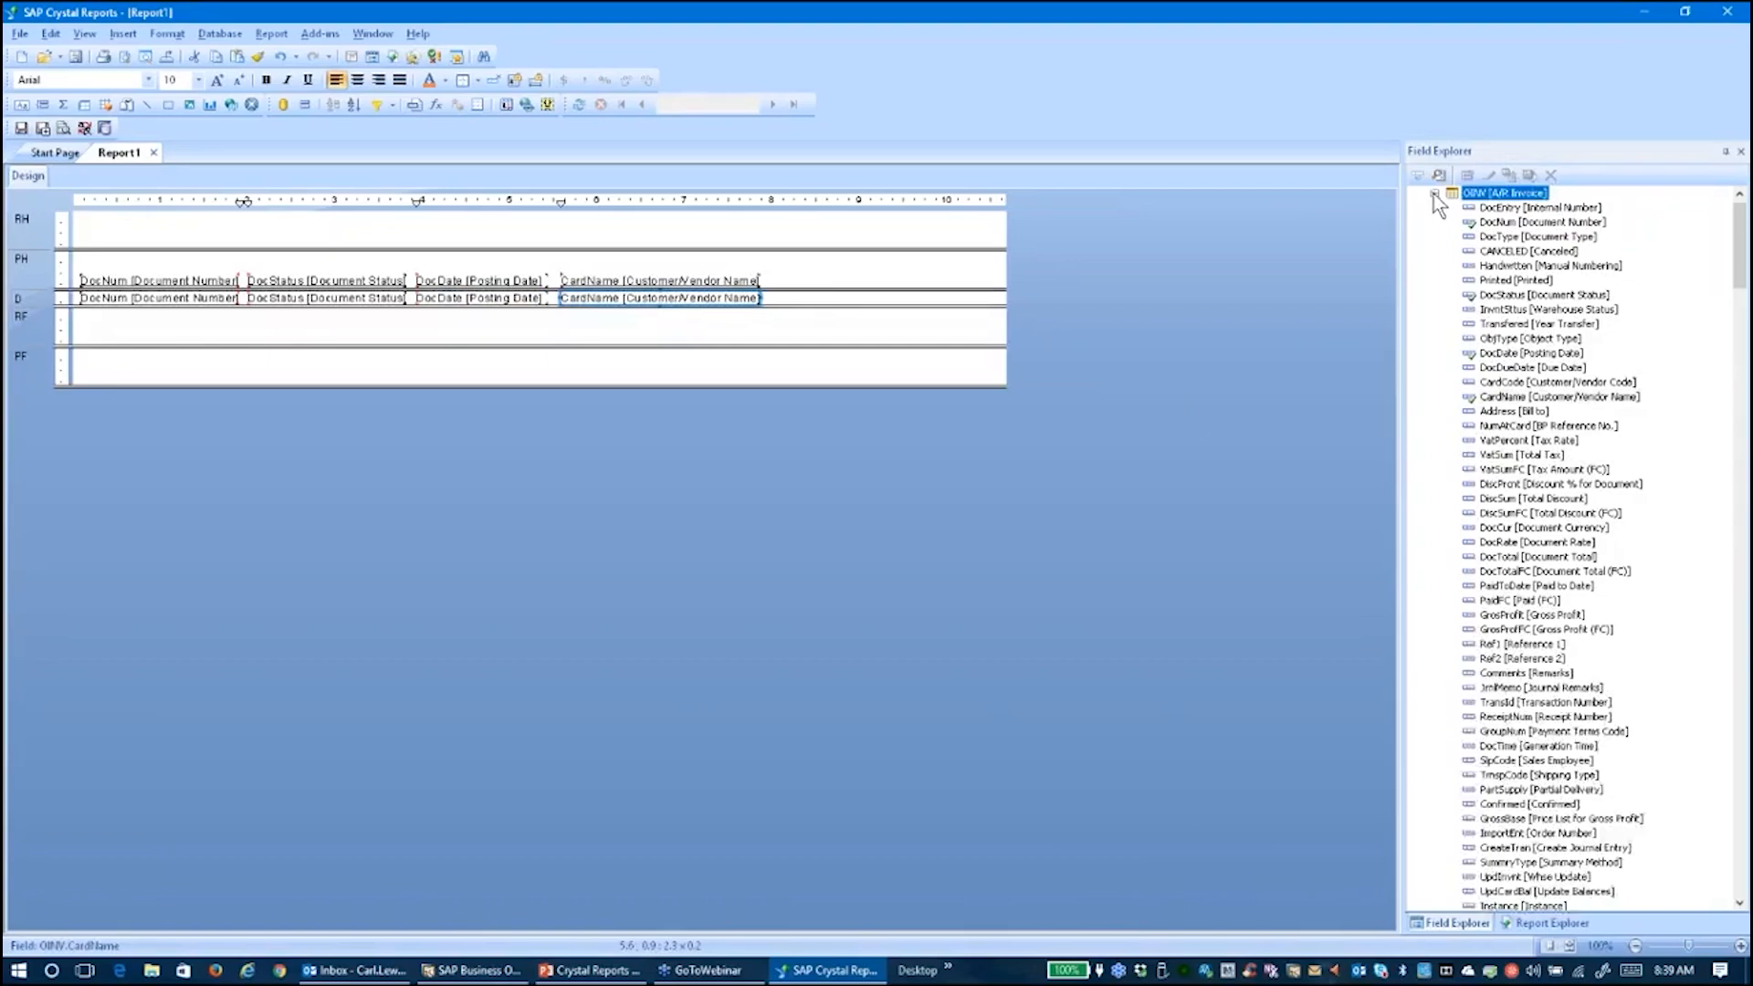
{"action": "left_click", "coordinate": [1435, 194]}
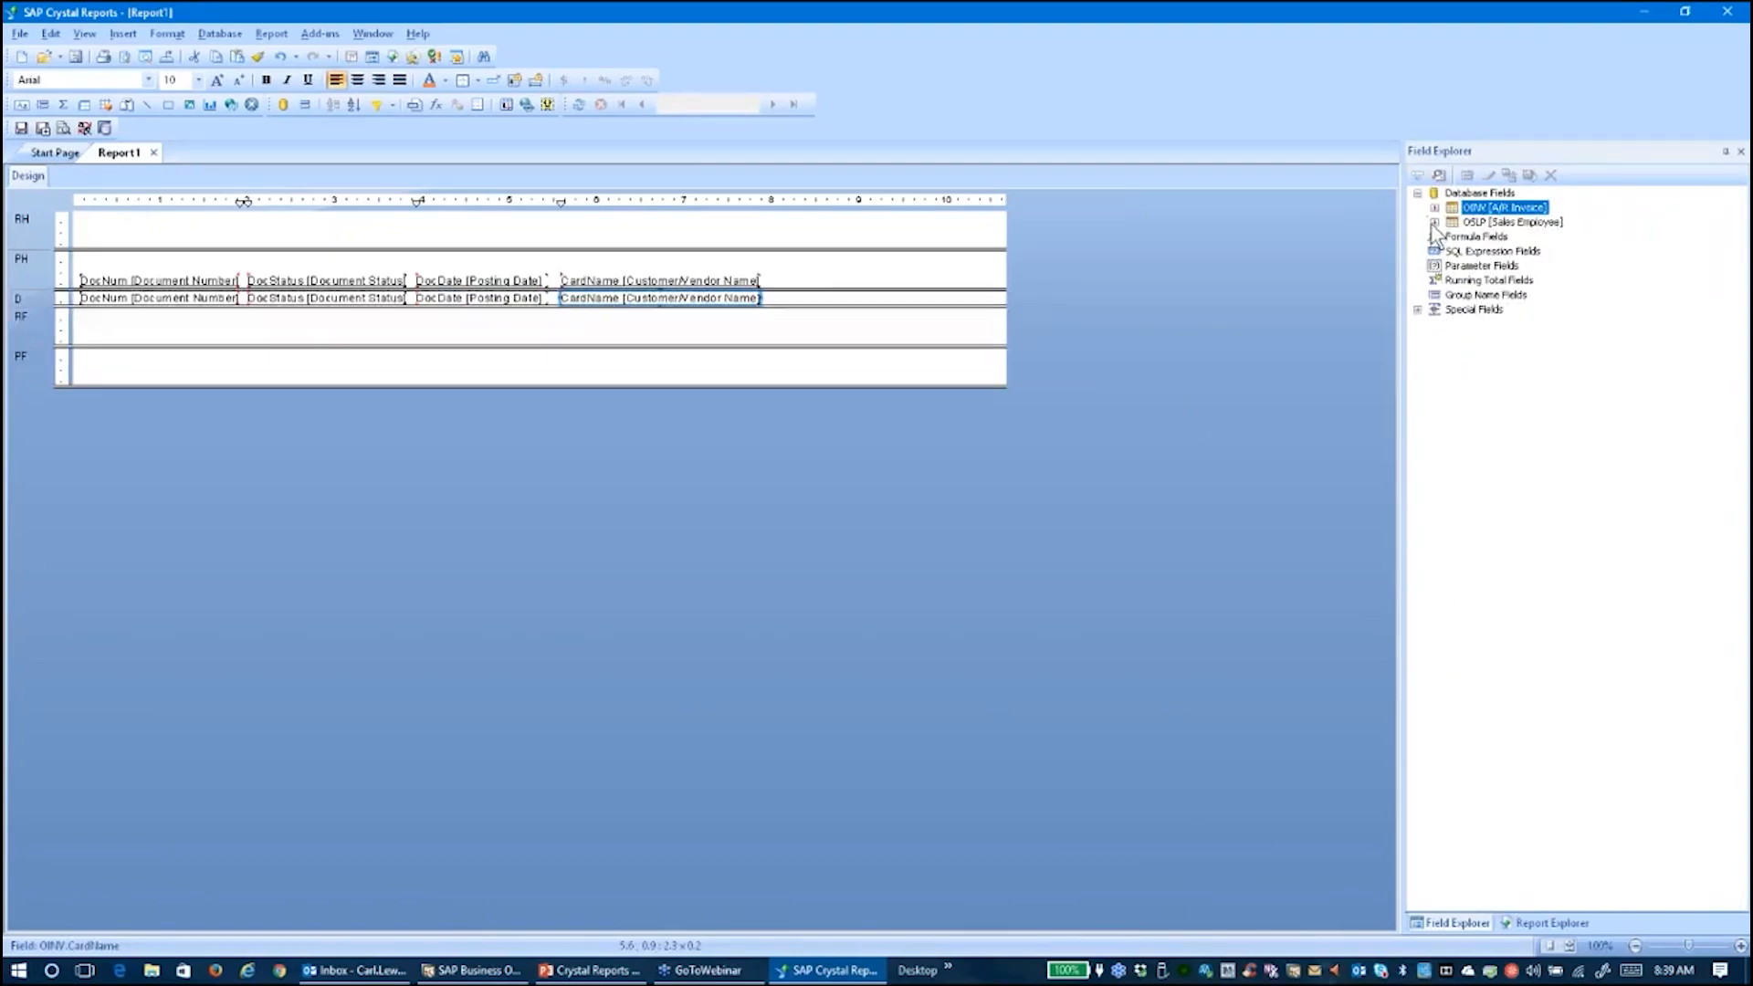
{"action": "left_click", "coordinate": [1434, 207]}
{"action": "scroll", "coordinate": [1451, 493], "scroll_direction": "down", "scroll_amount": 3}
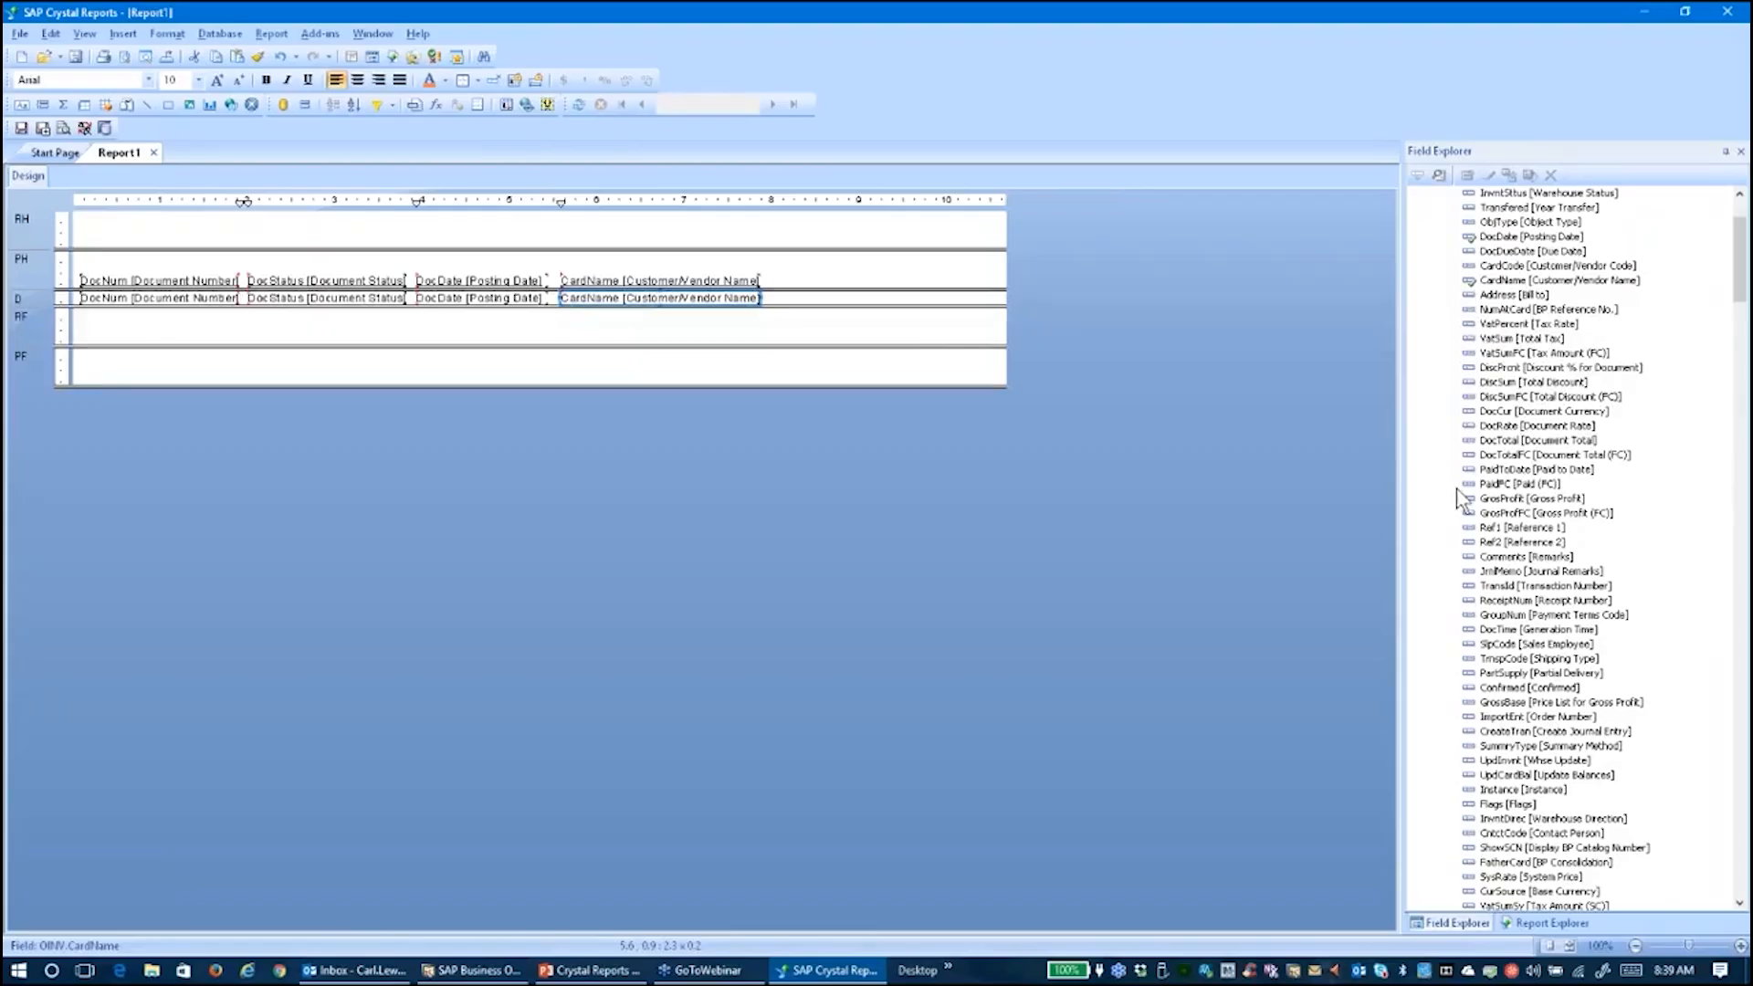
{"action": "scroll", "coordinate": [1461, 488], "scroll_direction": "up", "scroll_amount": 2}
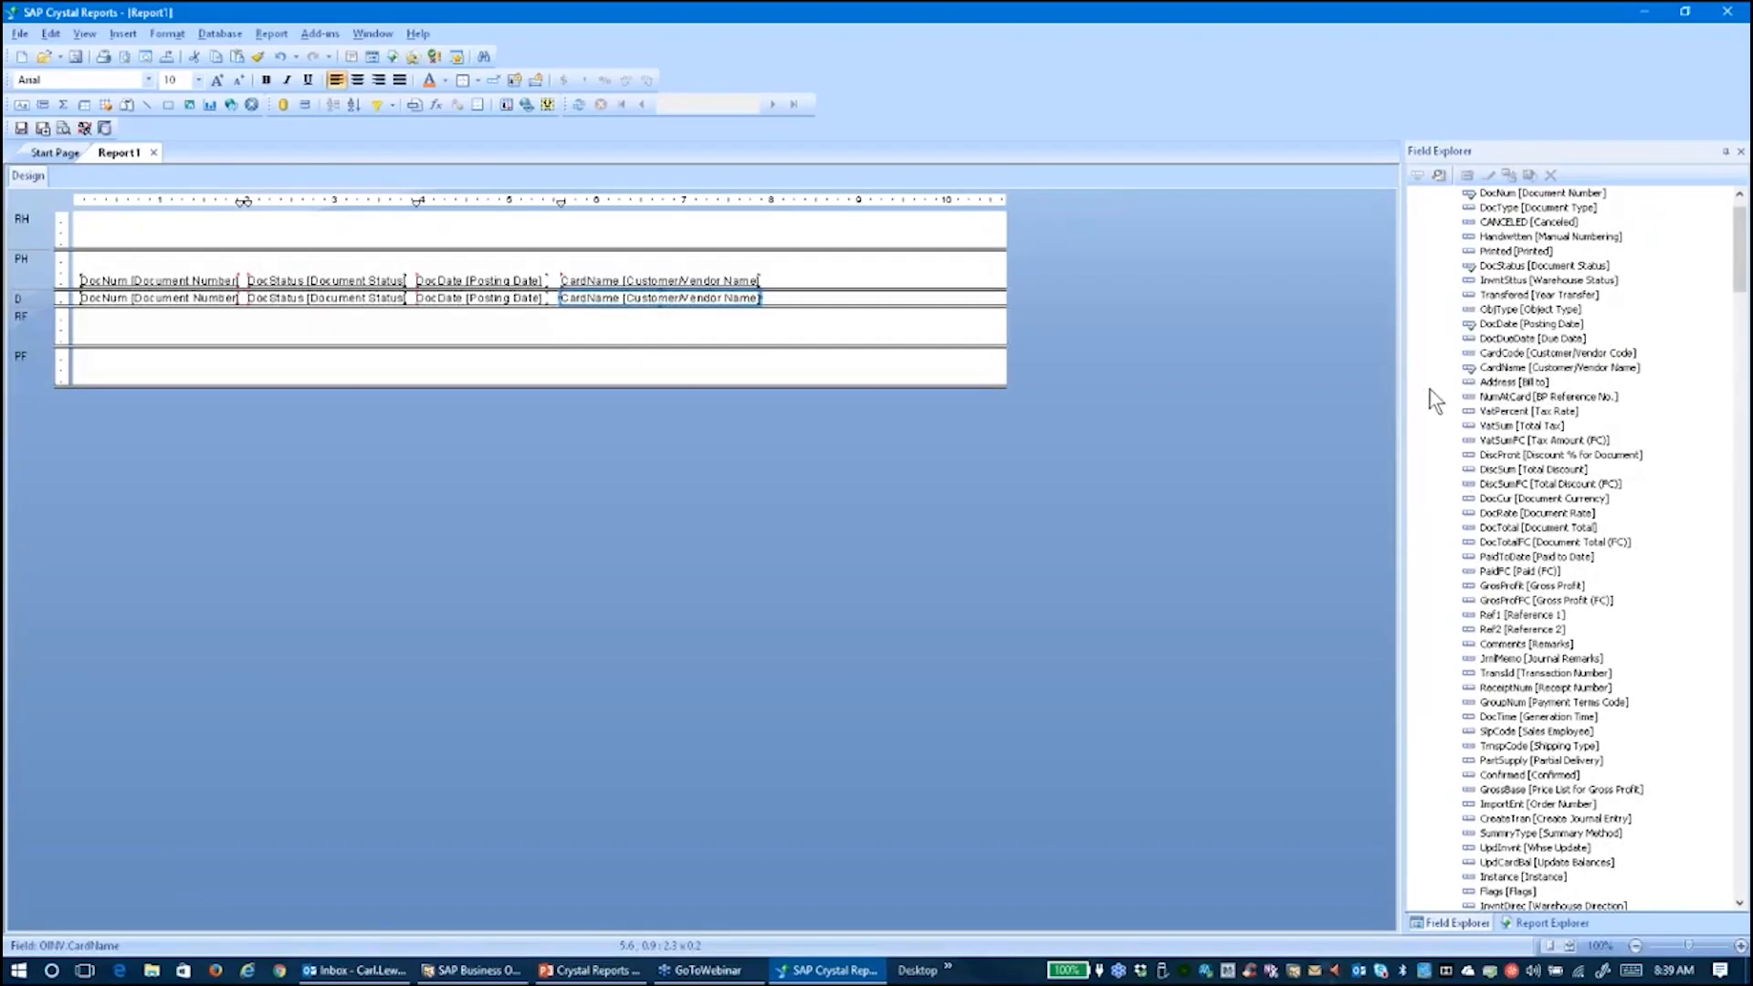
{"action": "left_click_drag", "start_coordinate": [1552, 542], "coordinate": [805, 298]}
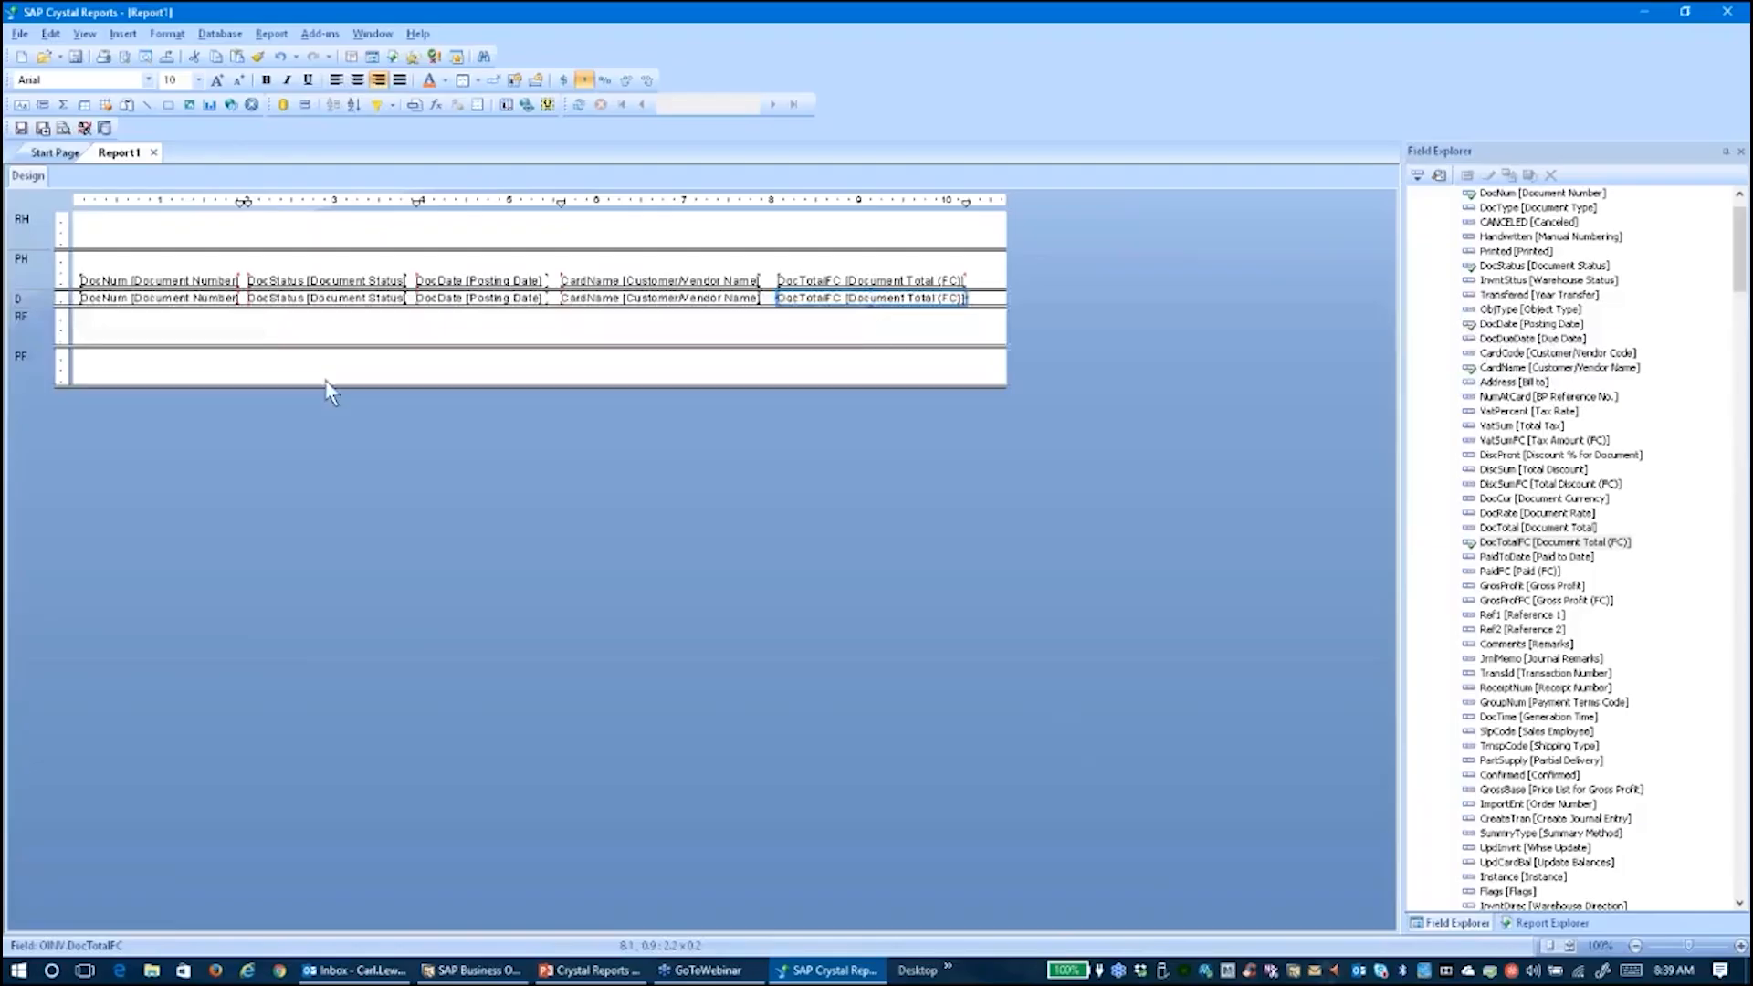
{"action": "left_click", "coordinate": [175, 298]}
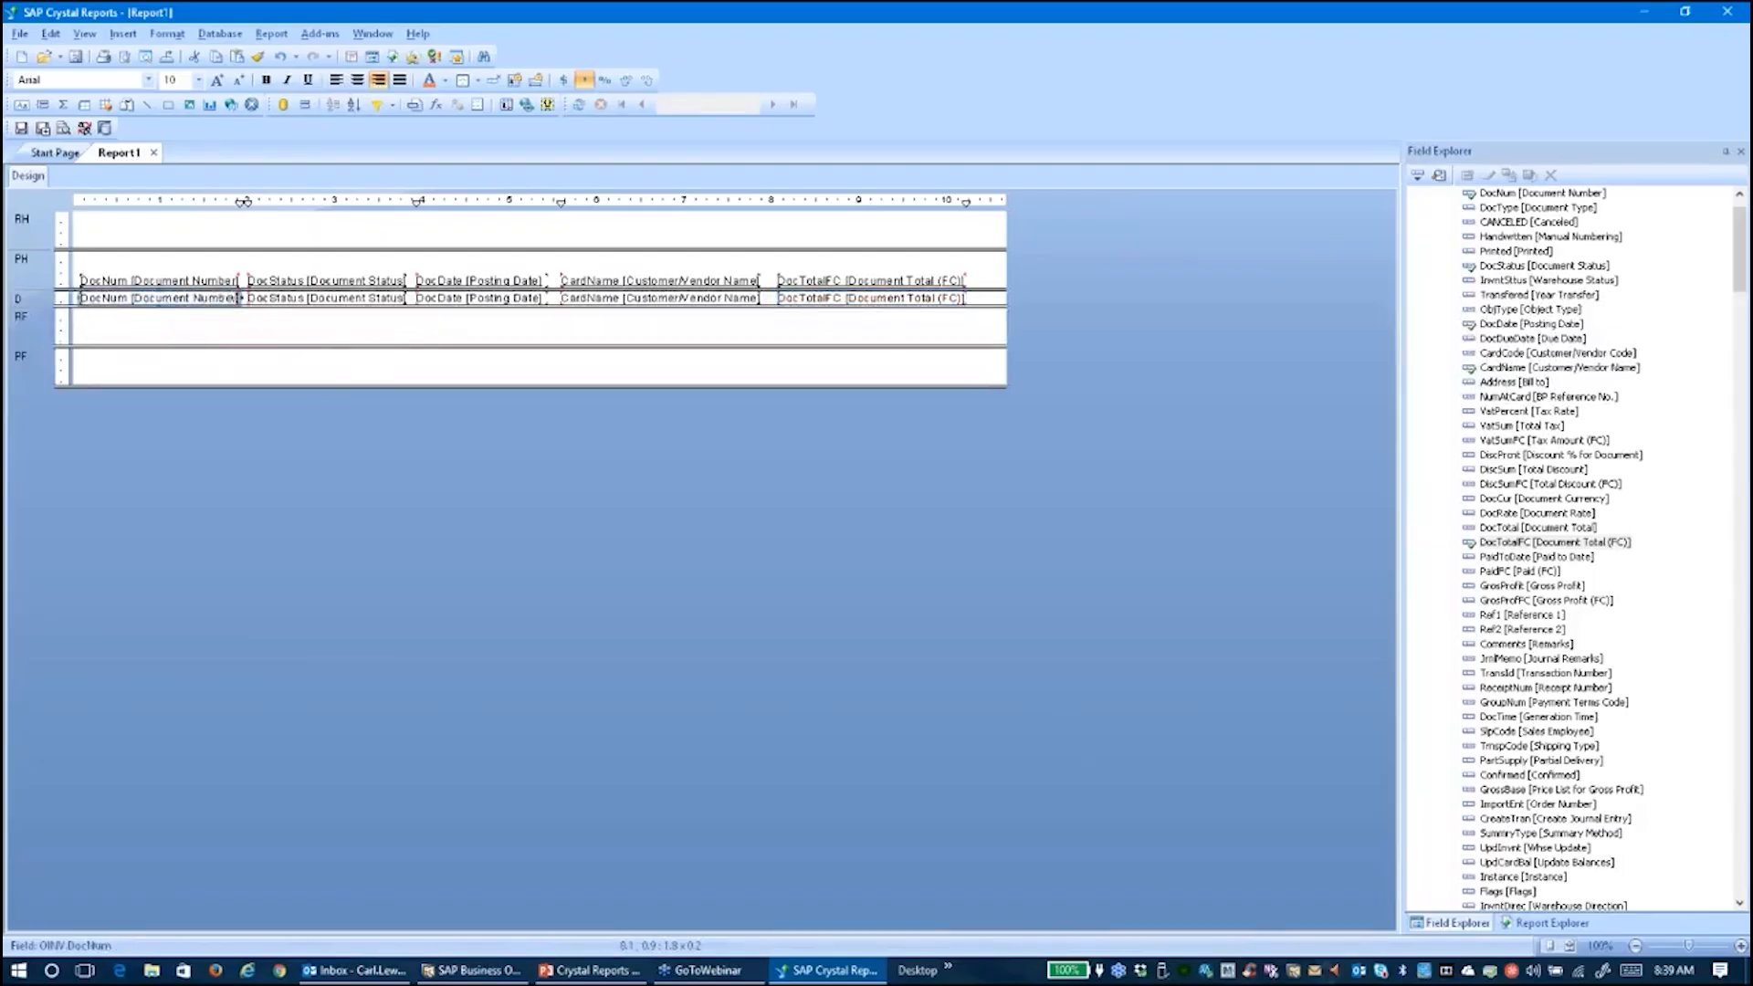
Shrink the DocNum field, then slide DocStatus and DocDate left against it
{"action": "left_click_drag", "start_coordinate": [240, 297], "coordinate": [153, 298]}
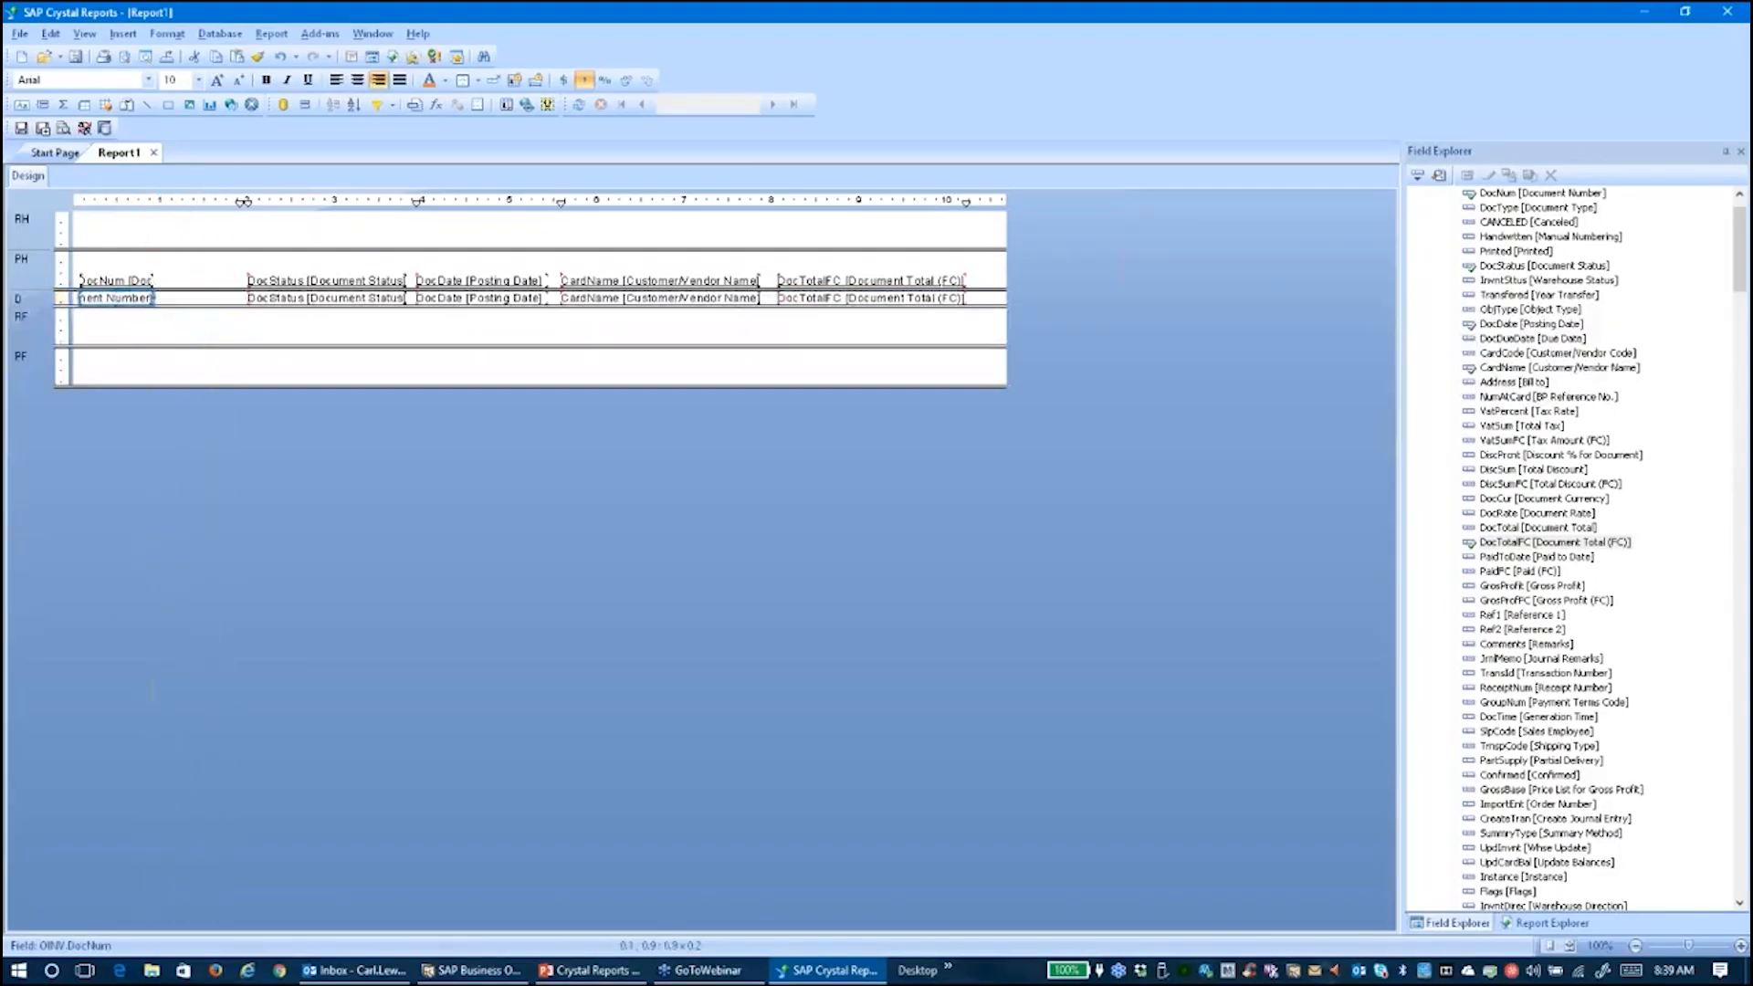
{"action": "left_click", "coordinate": [336, 299]}
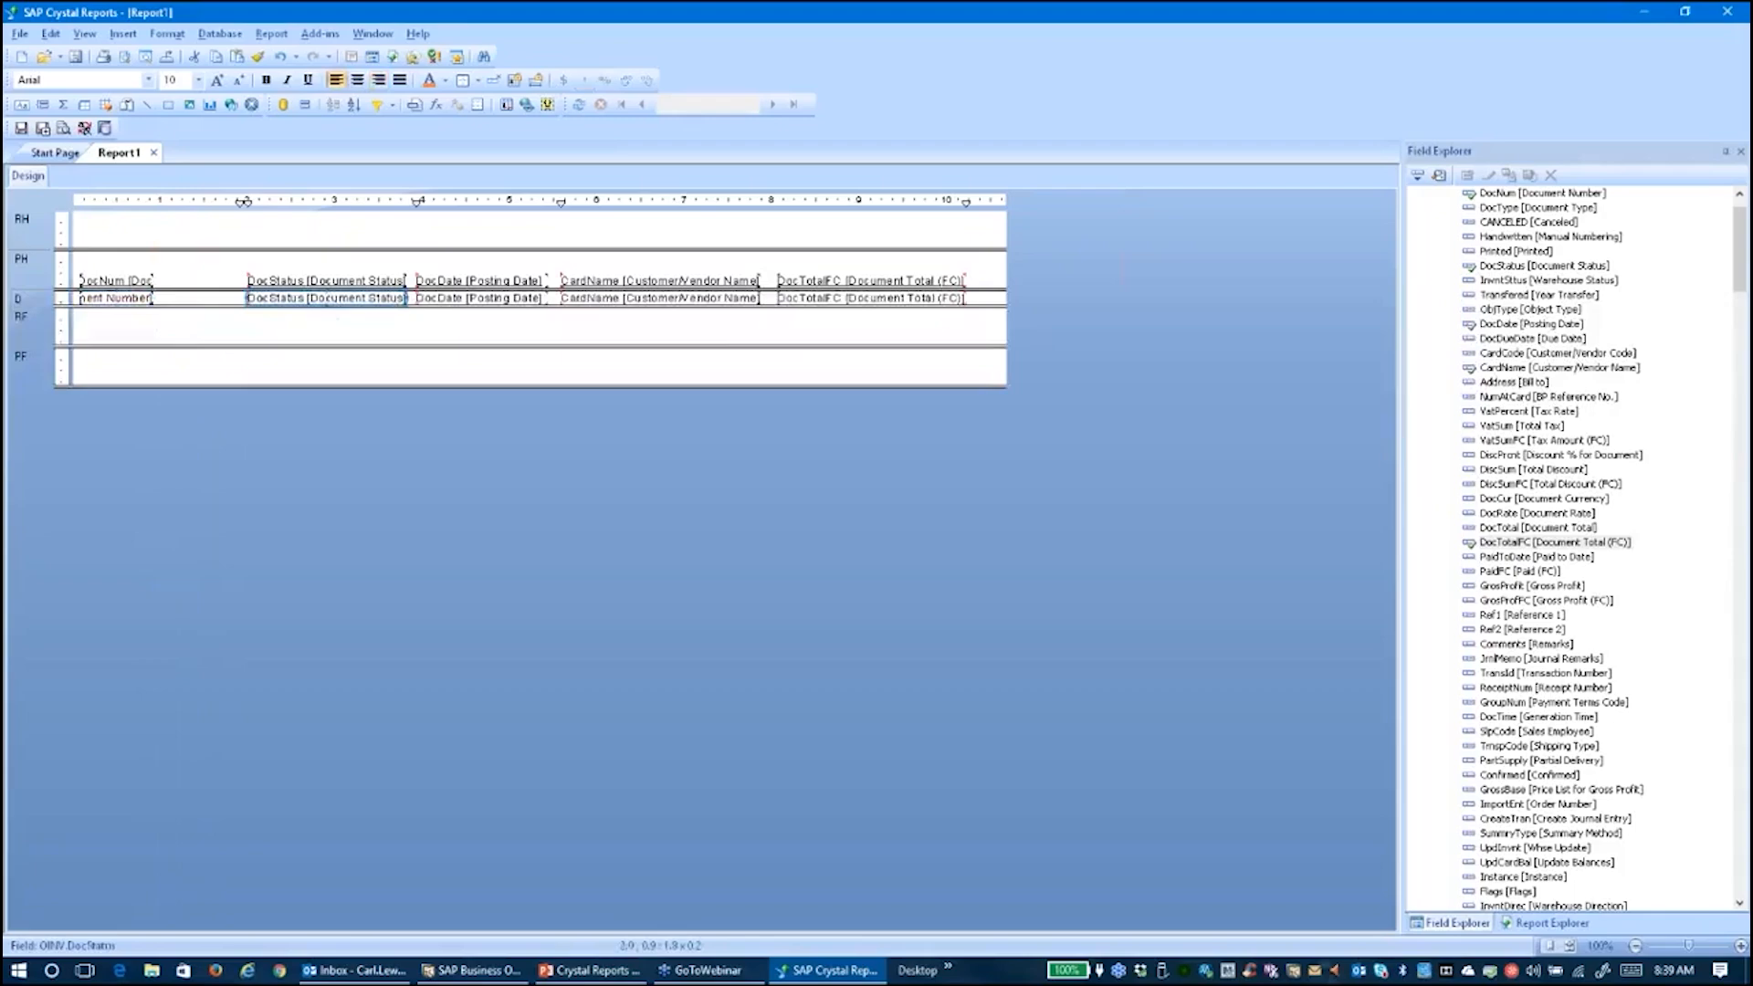
{"action": "left_click_drag", "start_coordinate": [383, 302], "coordinate": [226, 302]}
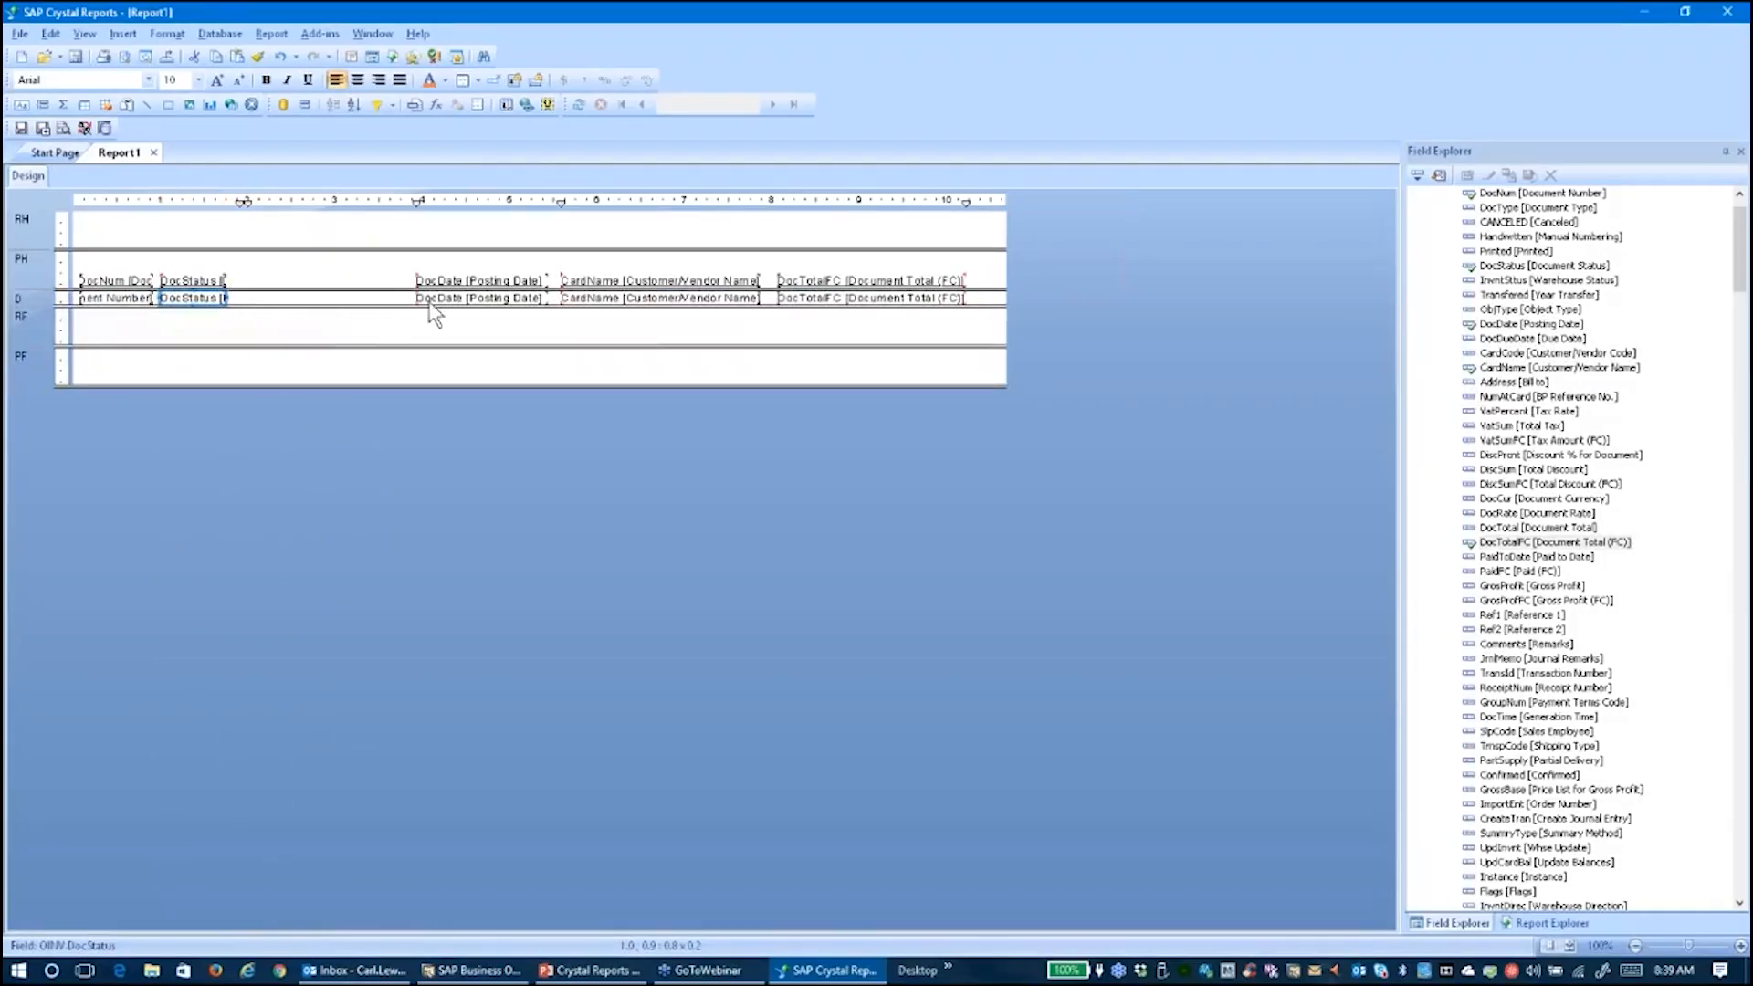
{"action": "left_click_drag", "start_coordinate": [442, 301], "coordinate": [264, 303]}
Format the DocDate field with the 3/1/99 date style
{"action": "right_click", "coordinate": [264, 302]}
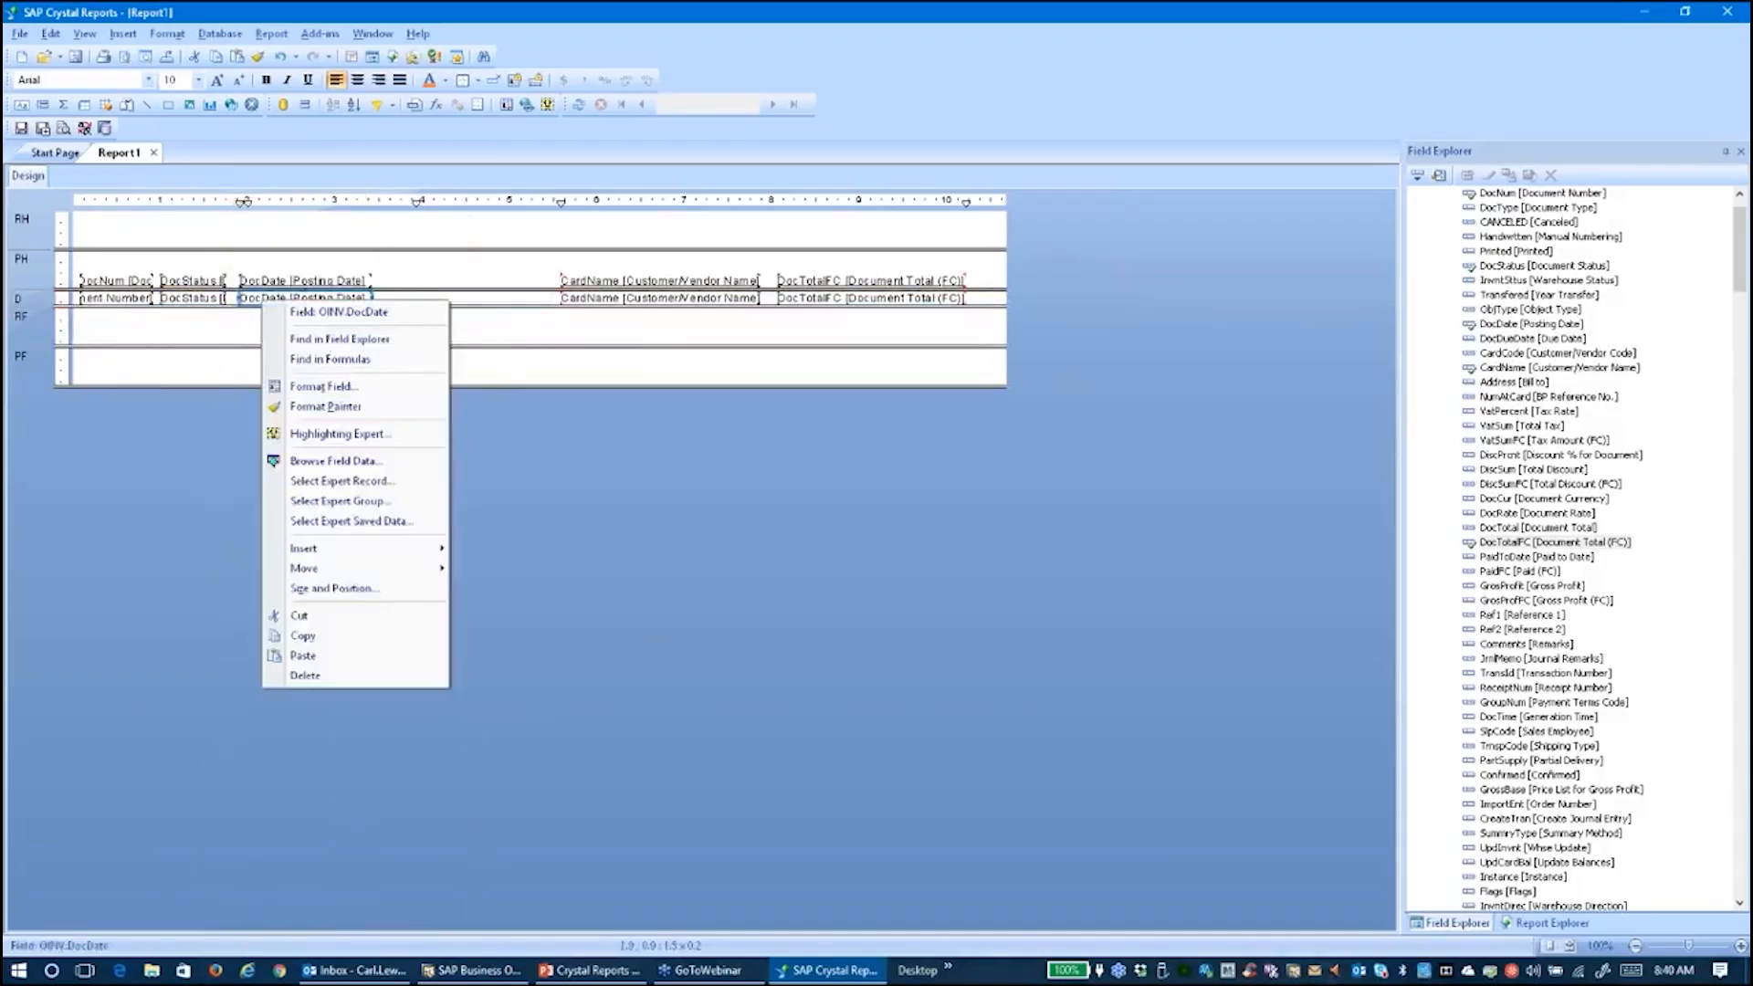
{"action": "left_click", "coordinate": [298, 385]}
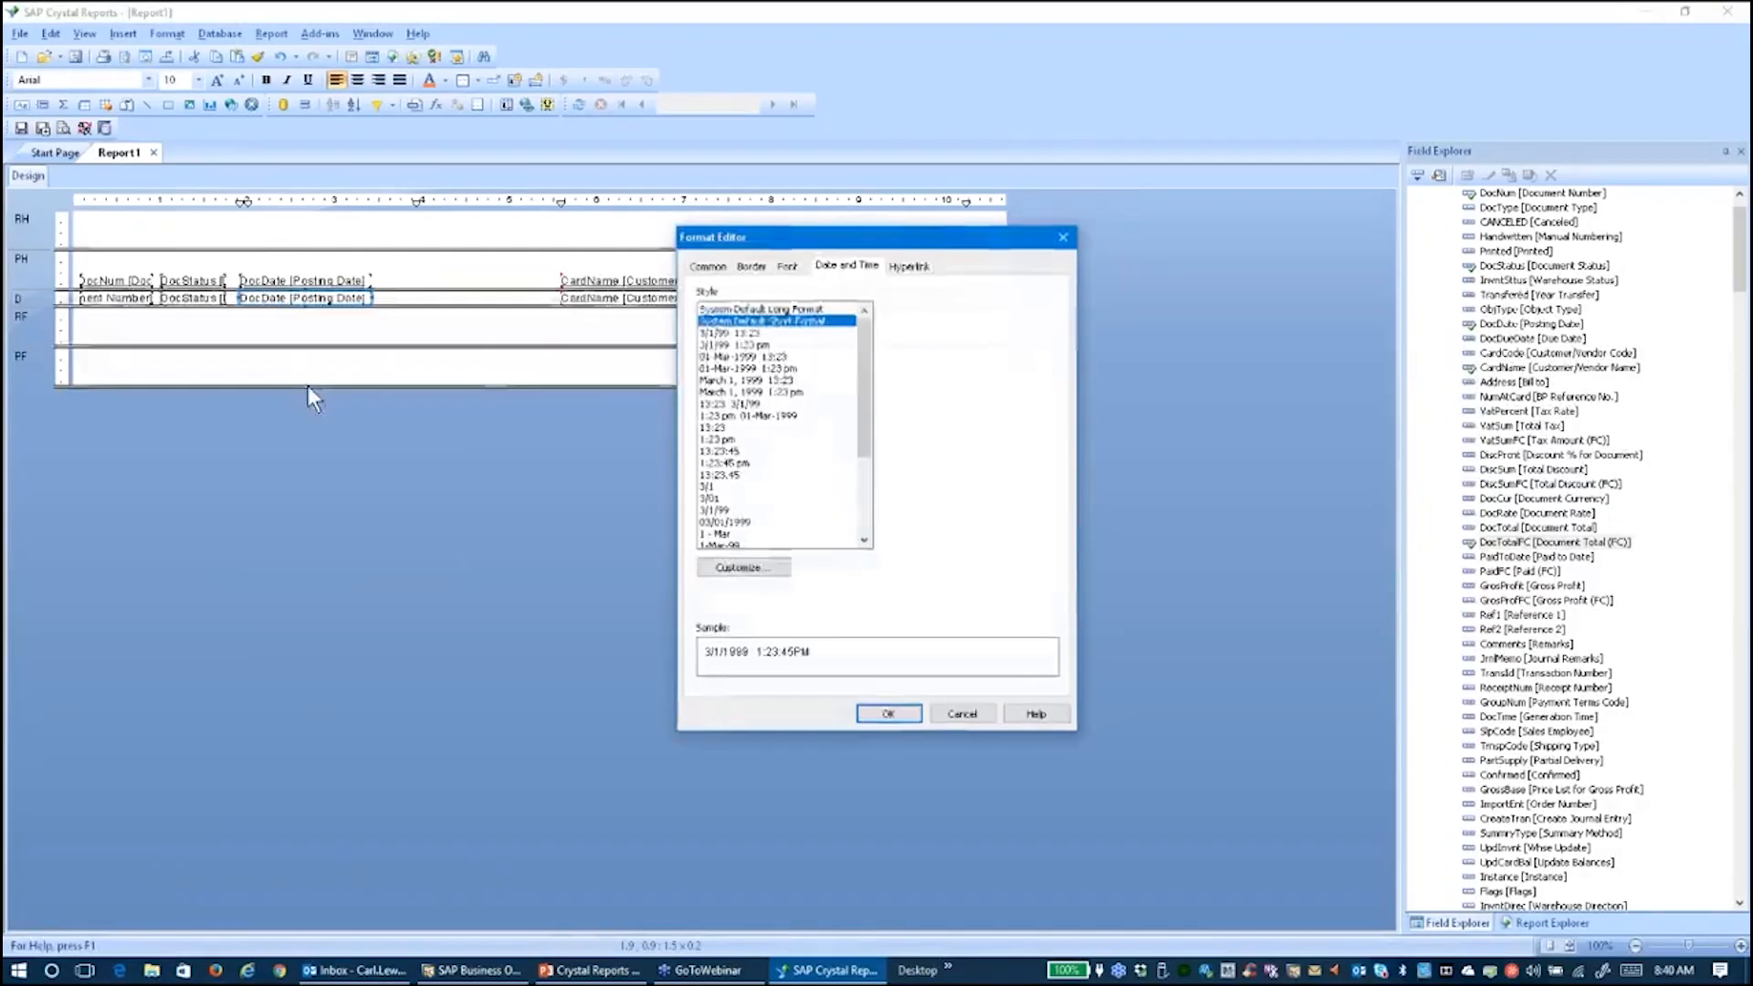
{"action": "left_click", "coordinate": [725, 510]}
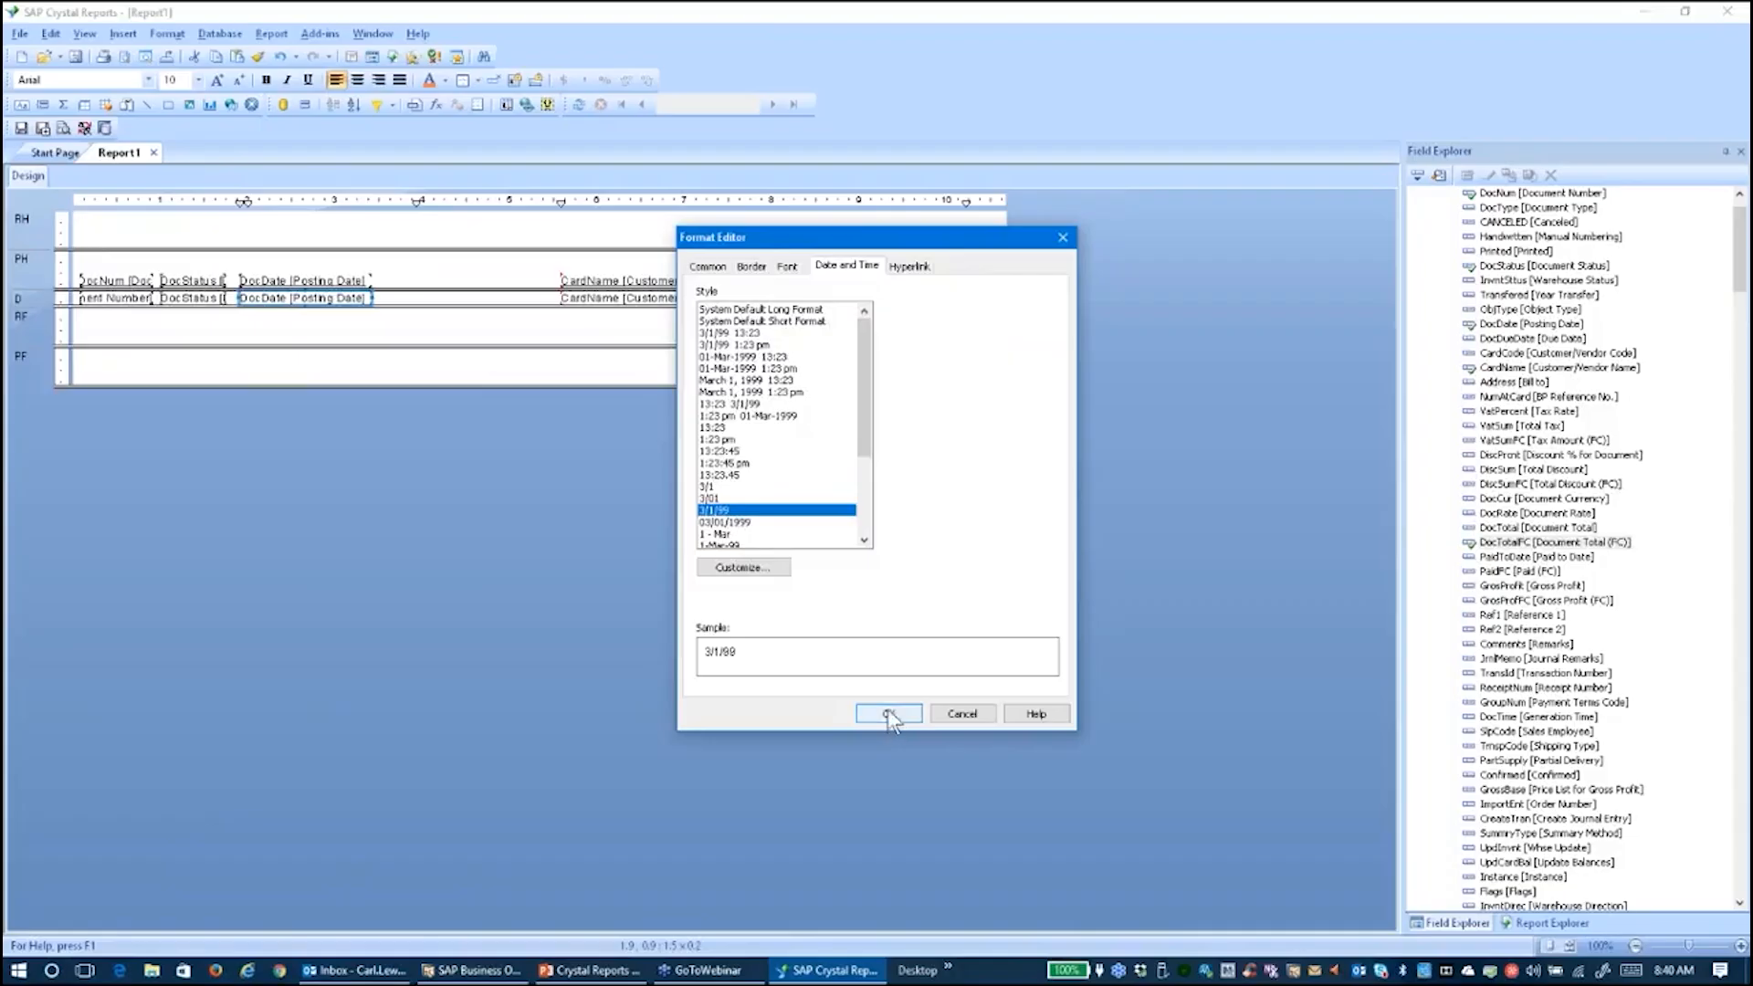
{"action": "left_click", "coordinate": [888, 712]}
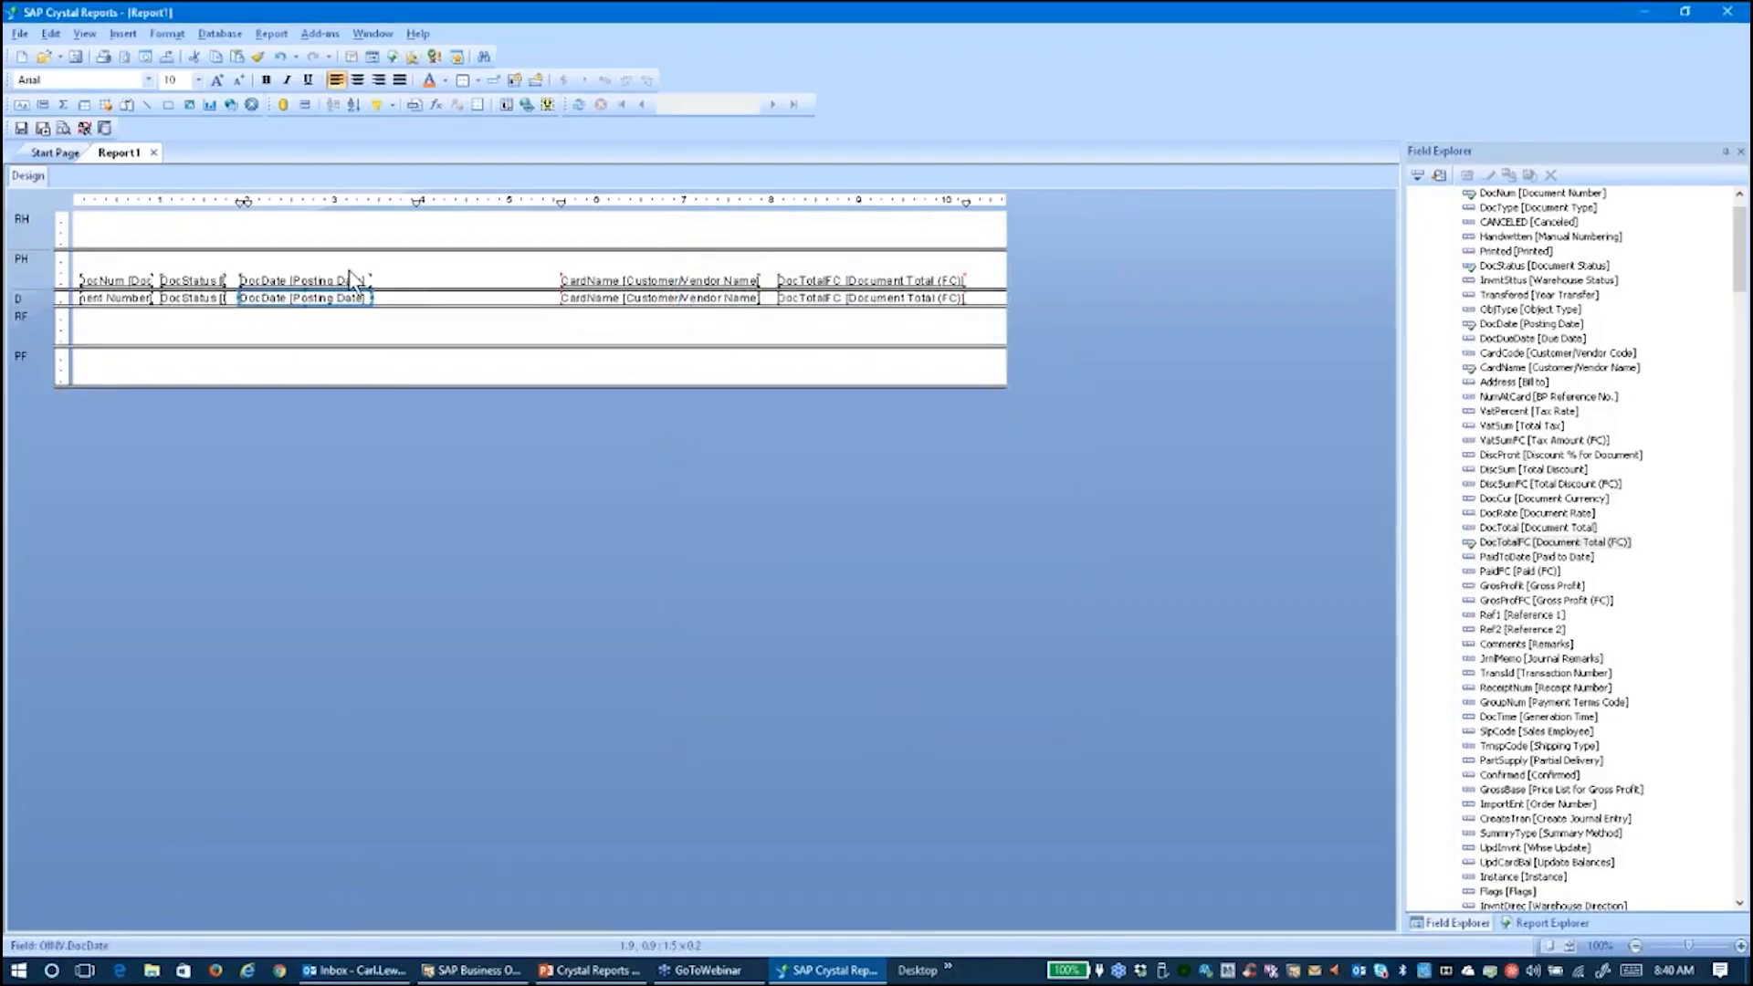
Narrow DocDate and move CardName and DocTotalFC left beside it
{"action": "left_click_drag", "start_coordinate": [373, 298], "coordinate": [329, 297]}
{"action": "left_click_drag", "start_coordinate": [659, 299], "coordinate": [428, 305]}
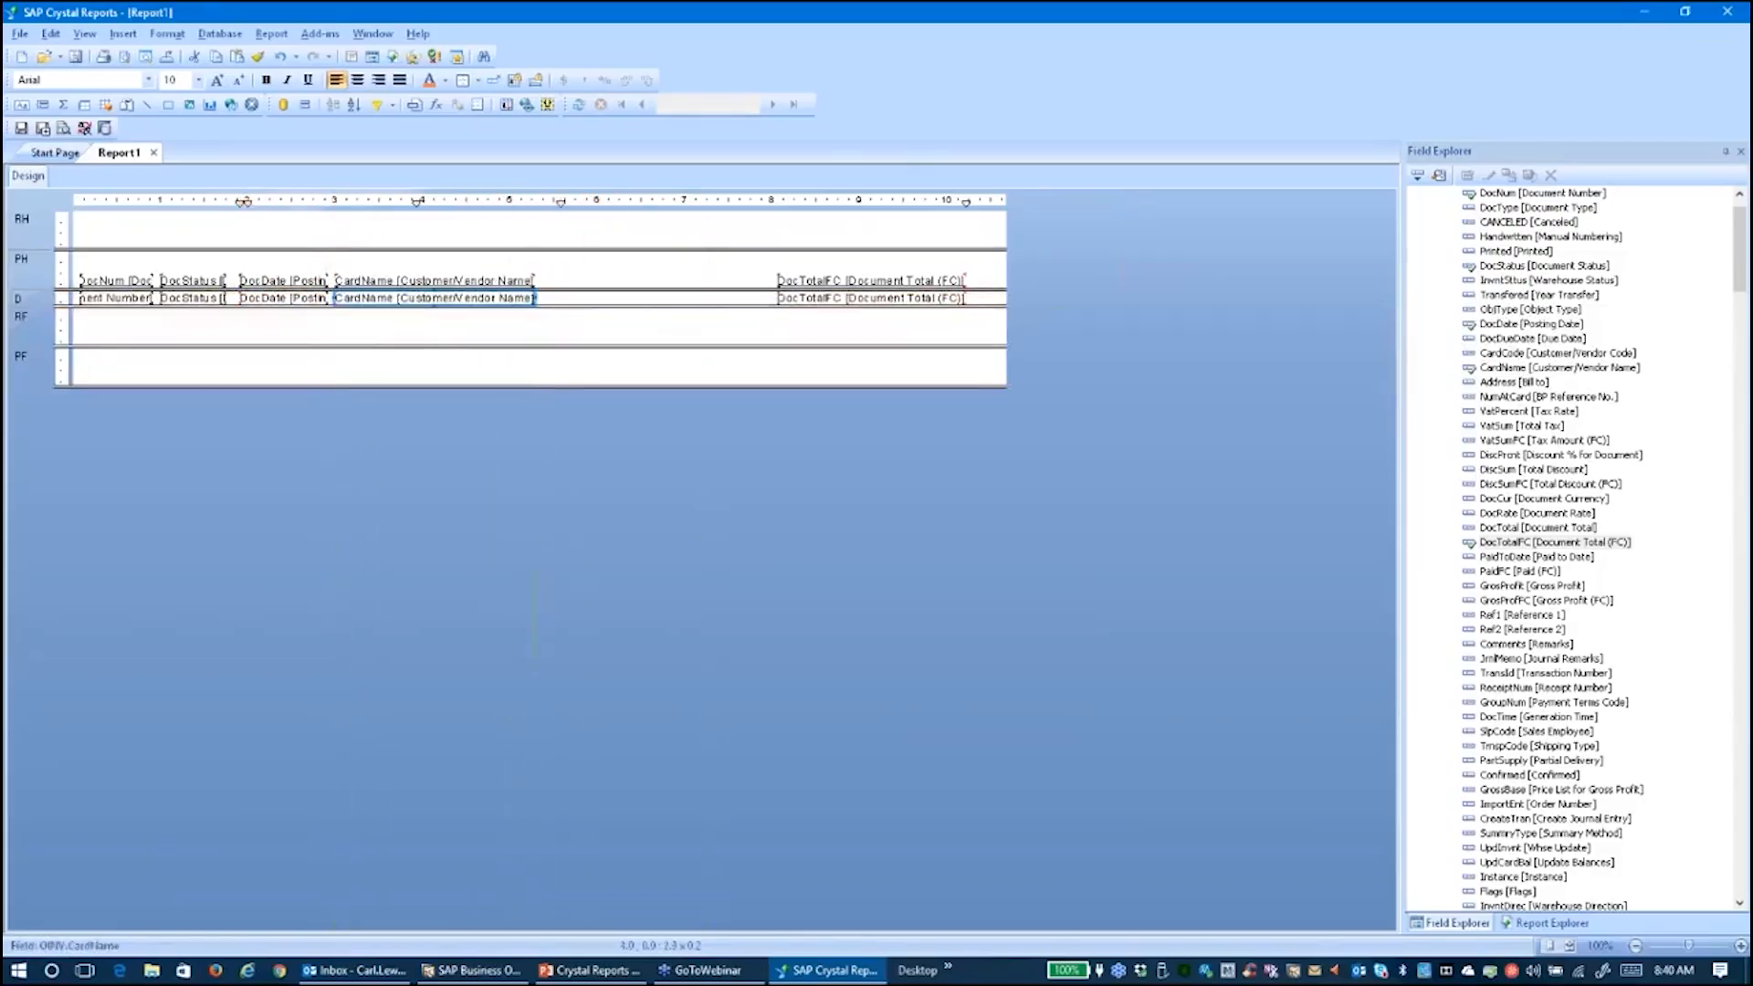
{"action": "left_click", "coordinate": [815, 302]}
{"action": "left_click_drag", "start_coordinate": [813, 301], "coordinate": [575, 304]}
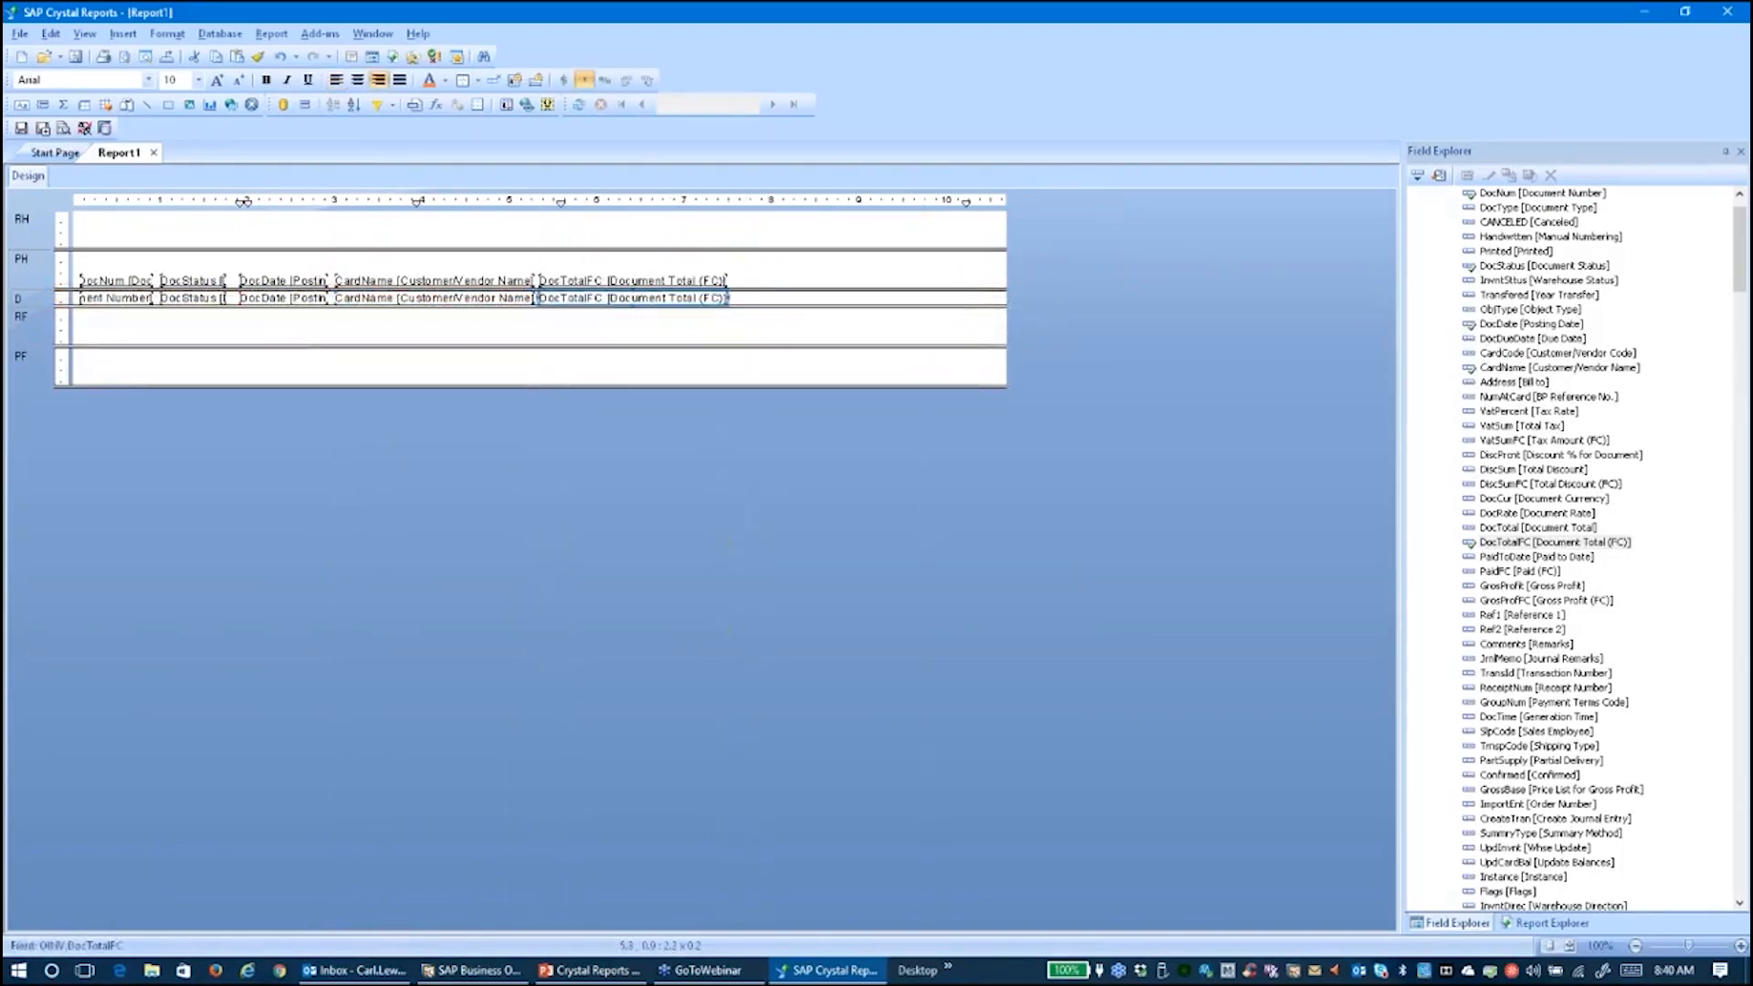
{"action": "left_click", "coordinate": [84, 33]}
Preview the report, return to Design, and rename the first two headings to Doc # and Status
{"action": "left_click", "coordinate": [116, 76]}
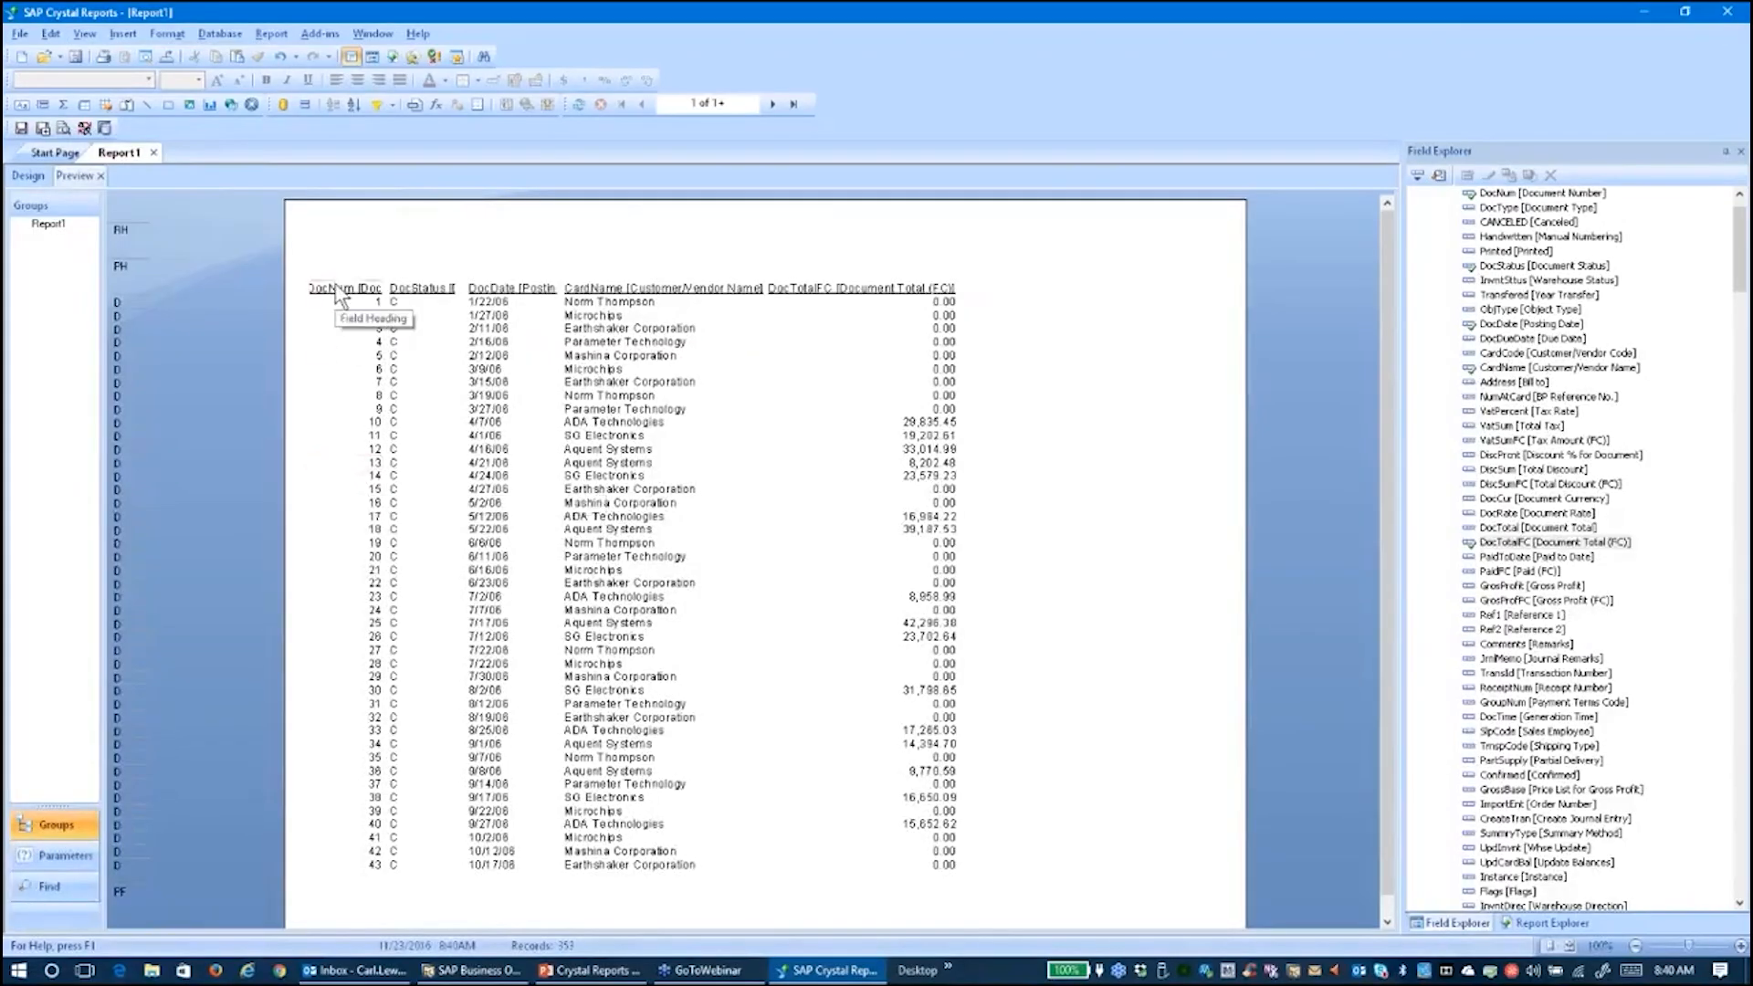
{"action": "left_click", "coordinate": [25, 175]}
{"action": "double_click", "coordinate": [116, 280]}
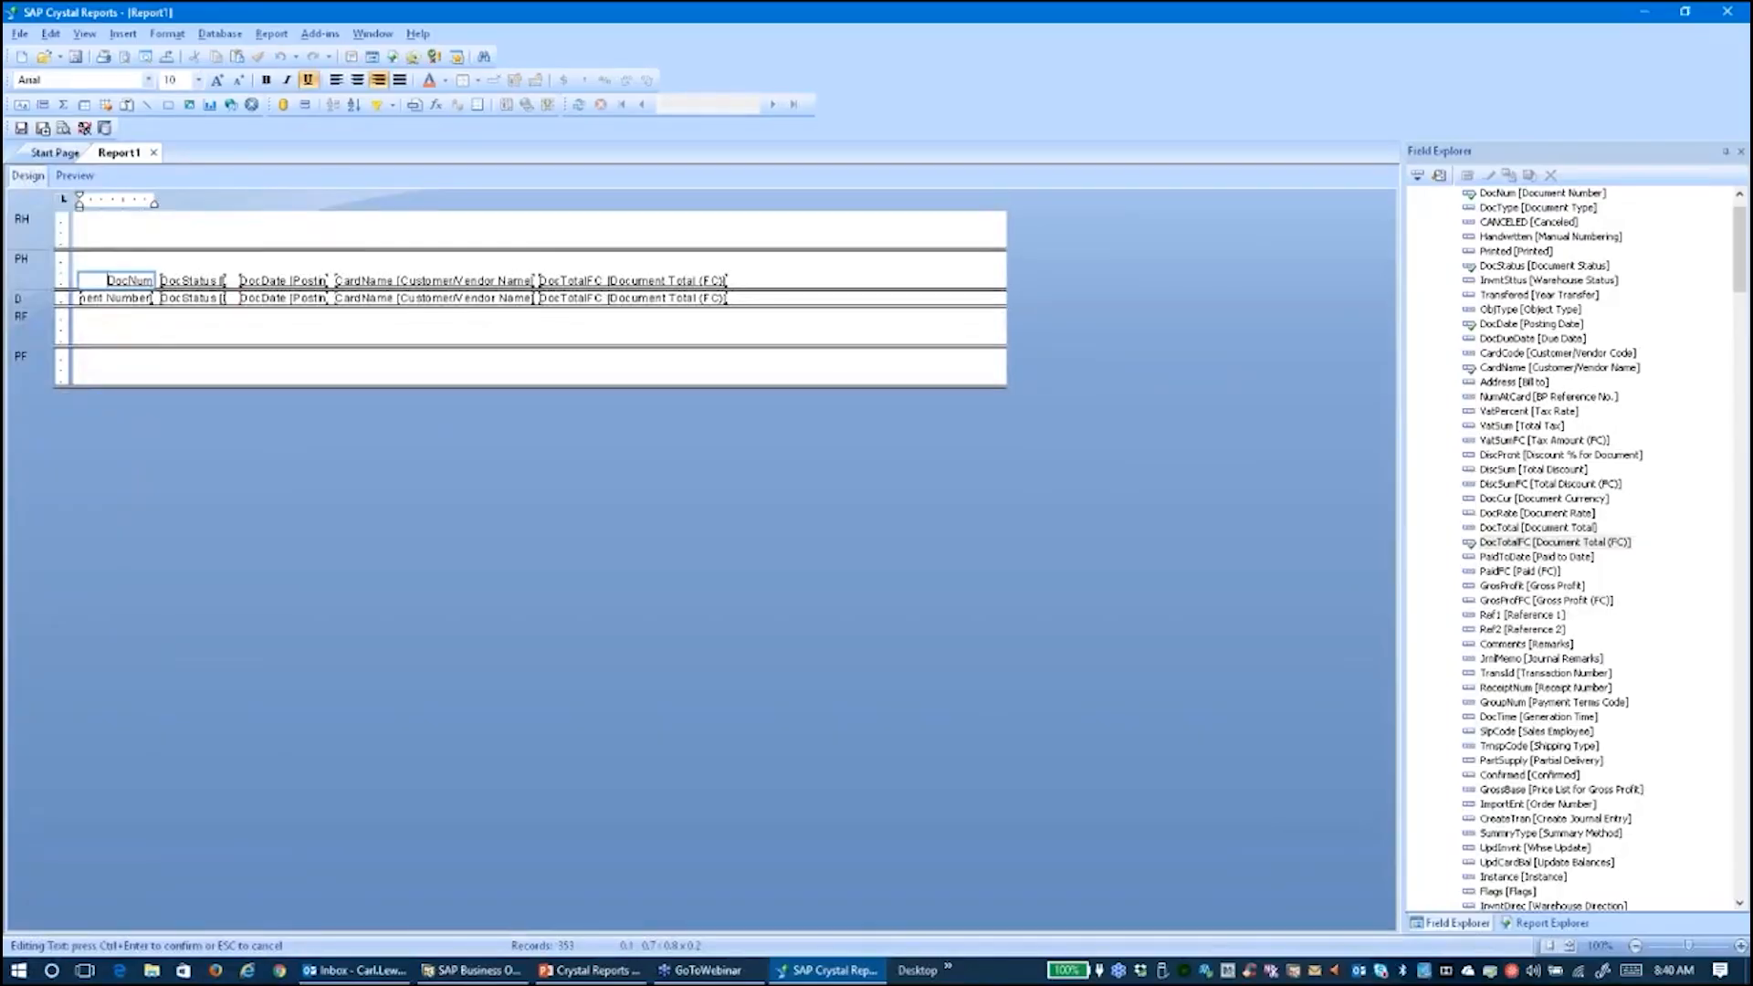
{"action": "key", "text": "Delete"}
{"action": "key", "text": "Delete"}
{"action": "key", "text": "Delete"}
{"action": "key", "text": "Delete"}
{"action": "key", "text": "Delete"}
{"action": "key", "text": "Delete"}
{"action": "key", "text": "Delete"}
{"action": "key", "text": "Delete"}
{"action": "key", "text": "Delete"}
{"action": "key", "text": "Delete"}
{"action": "key", "text": "Delete"}
{"action": "key", "text": "Delete"}
{"action": "key", "text": "Delete"}
{"action": "key", "text": "Delete"}
{"action": "key", "text": "Delete"}
{"action": "key", "text": "Delete"}
{"action": "key", "text": "Delete"}
{"action": "key", "text": "Delete"}
{"action": "key", "text": "Delete"}
{"action": "key", "text": "Delete"}
{"action": "type", "text": "#"}
{"action": "double_click", "coordinate": [188, 280]}
{"action": "left_click_drag", "start_coordinate": [222, 278], "coordinate": [144, 280]}
{"action": "key", "text": "Delete"}
{"action": "key", "text": "Delete"}
{"action": "key", "text": "Delete"}
{"action": "key", "text": "Delete"}
{"action": "key", "text": "Delete"}
{"action": "key", "text": "Delete"}
{"action": "key", "text": "Delete"}
{"action": "key", "text": "Delete"}
{"action": "key", "text": "Delete"}
{"action": "key", "text": "Delete"}
{"action": "key", "text": "Delete"}
{"action": "key", "text": "Delete"}
{"action": "key", "text": "Delete"}
{"action": "key", "text": "Delete"}
{"action": "key", "text": "Delete"}
{"action": "key", "text": "Delete"}
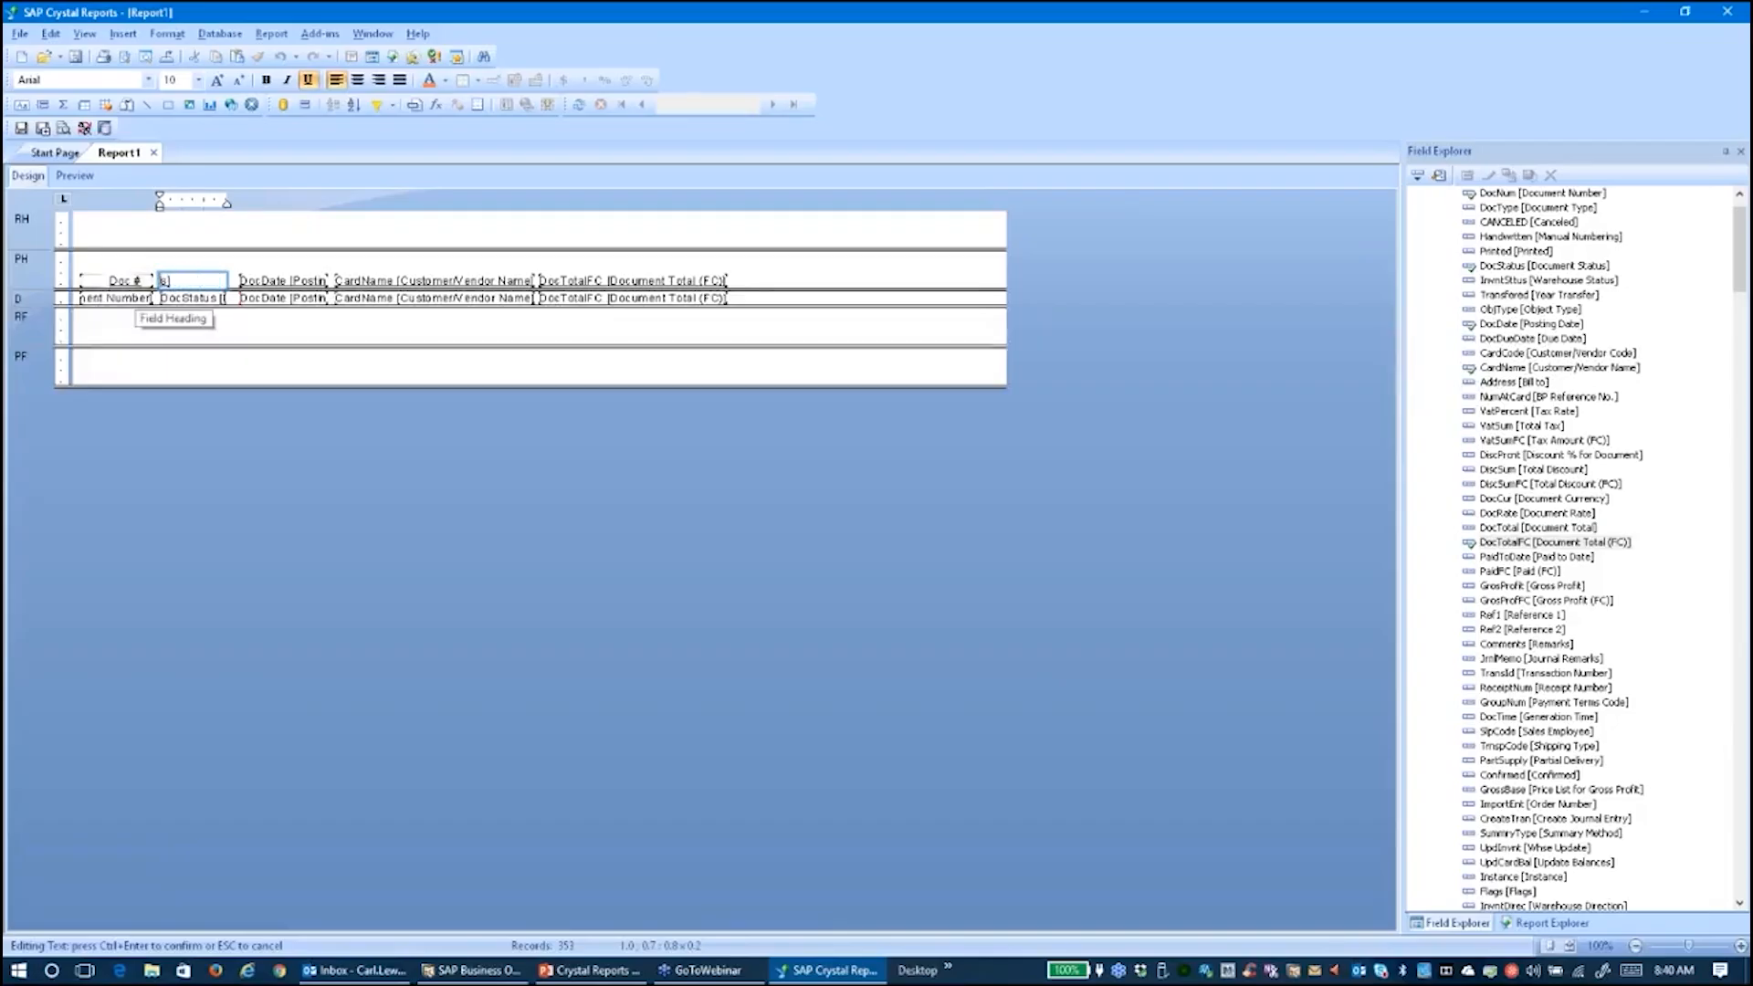
{"action": "type", "text": "Status"}
Rename the DocDate heading to Date and the CardName heading to Customer
{"action": "double_click", "coordinate": [301, 280]}
{"action": "left_click_drag", "start_coordinate": [291, 280], "coordinate": [210, 281]}
{"action": "key", "text": "Delete"}
{"action": "key", "text": "Delete"}
{"action": "key", "text": "Delete"}
{"action": "key", "text": "Delete"}
{"action": "key", "text": "Delete"}
{"action": "key", "text": "Delete"}
{"action": "key", "text": "Delete"}
{"action": "key", "text": "Delete"}
{"action": "key", "text": "Delete"}
{"action": "key", "text": "Delete"}
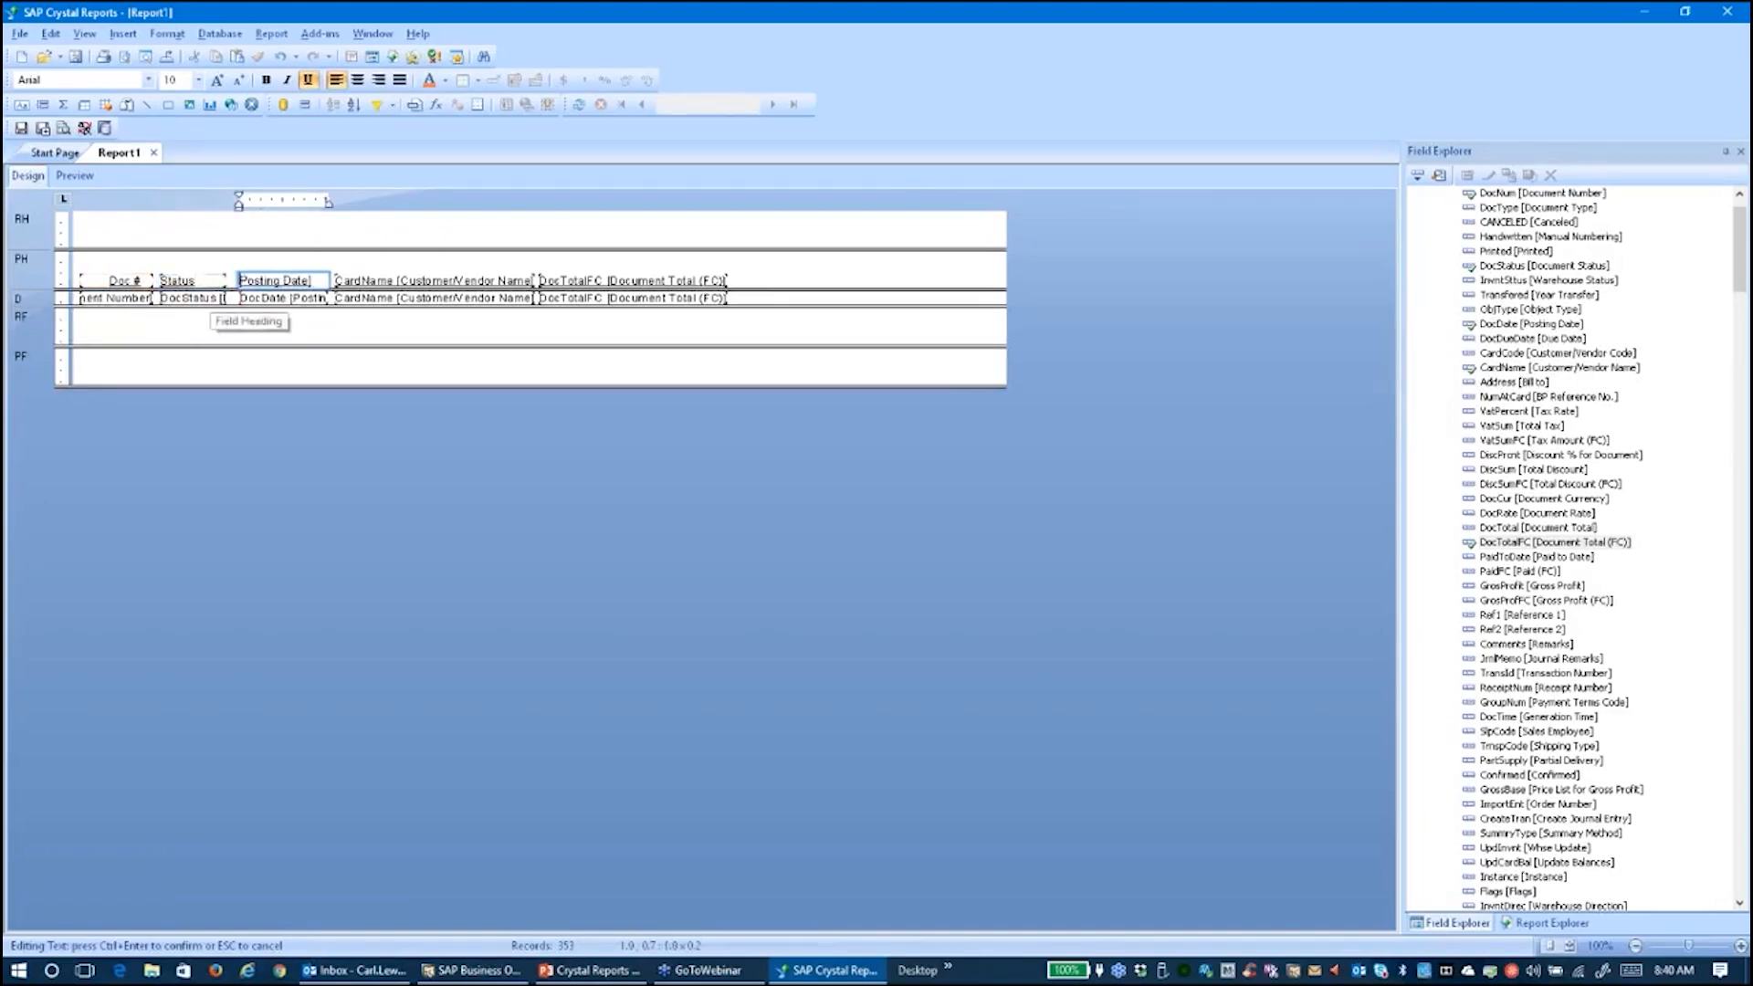
{"action": "key", "text": "Delete"}
{"action": "key", "text": "Delete"}
{"action": "key", "text": "Delete"}
{"action": "key", "text": "Delete"}
{"action": "key", "text": "Delete"}
{"action": "type", "text": "Date"}
{"action": "key", "text": "Tab"}
{"action": "double_click", "coordinate": [411, 280]}
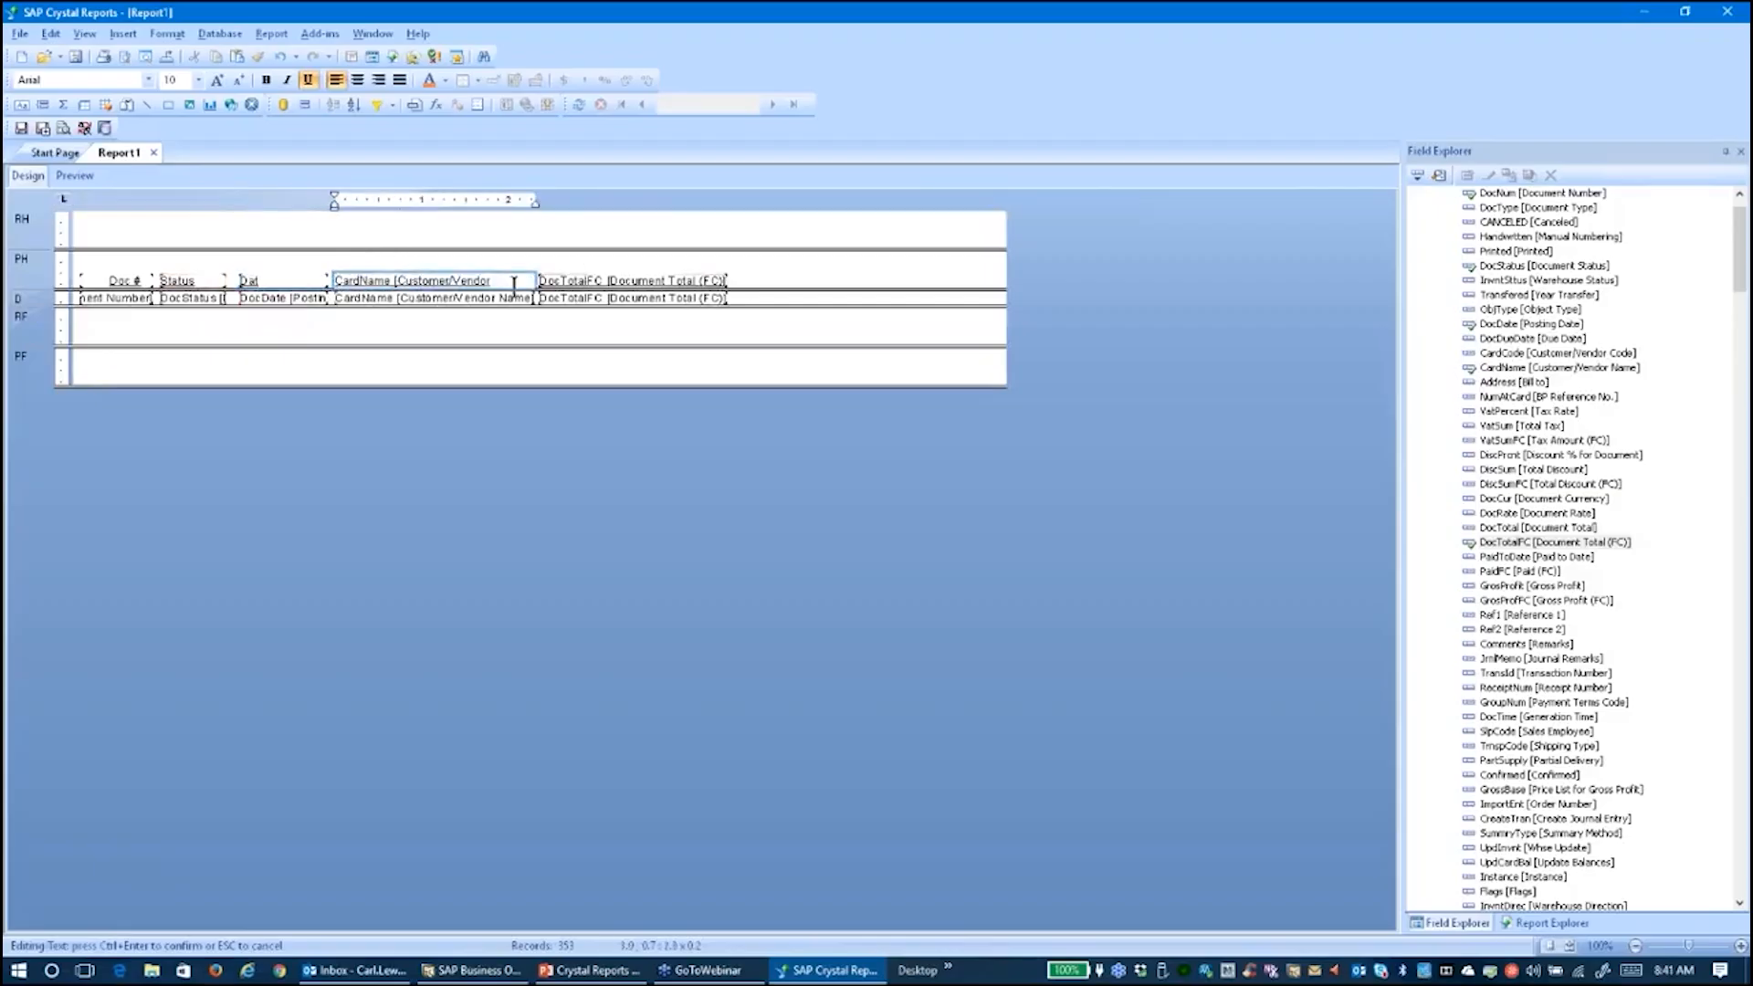
{"action": "left_click_drag", "start_coordinate": [514, 286], "coordinate": [298, 302]}
{"action": "key", "text": "BackSpace"}
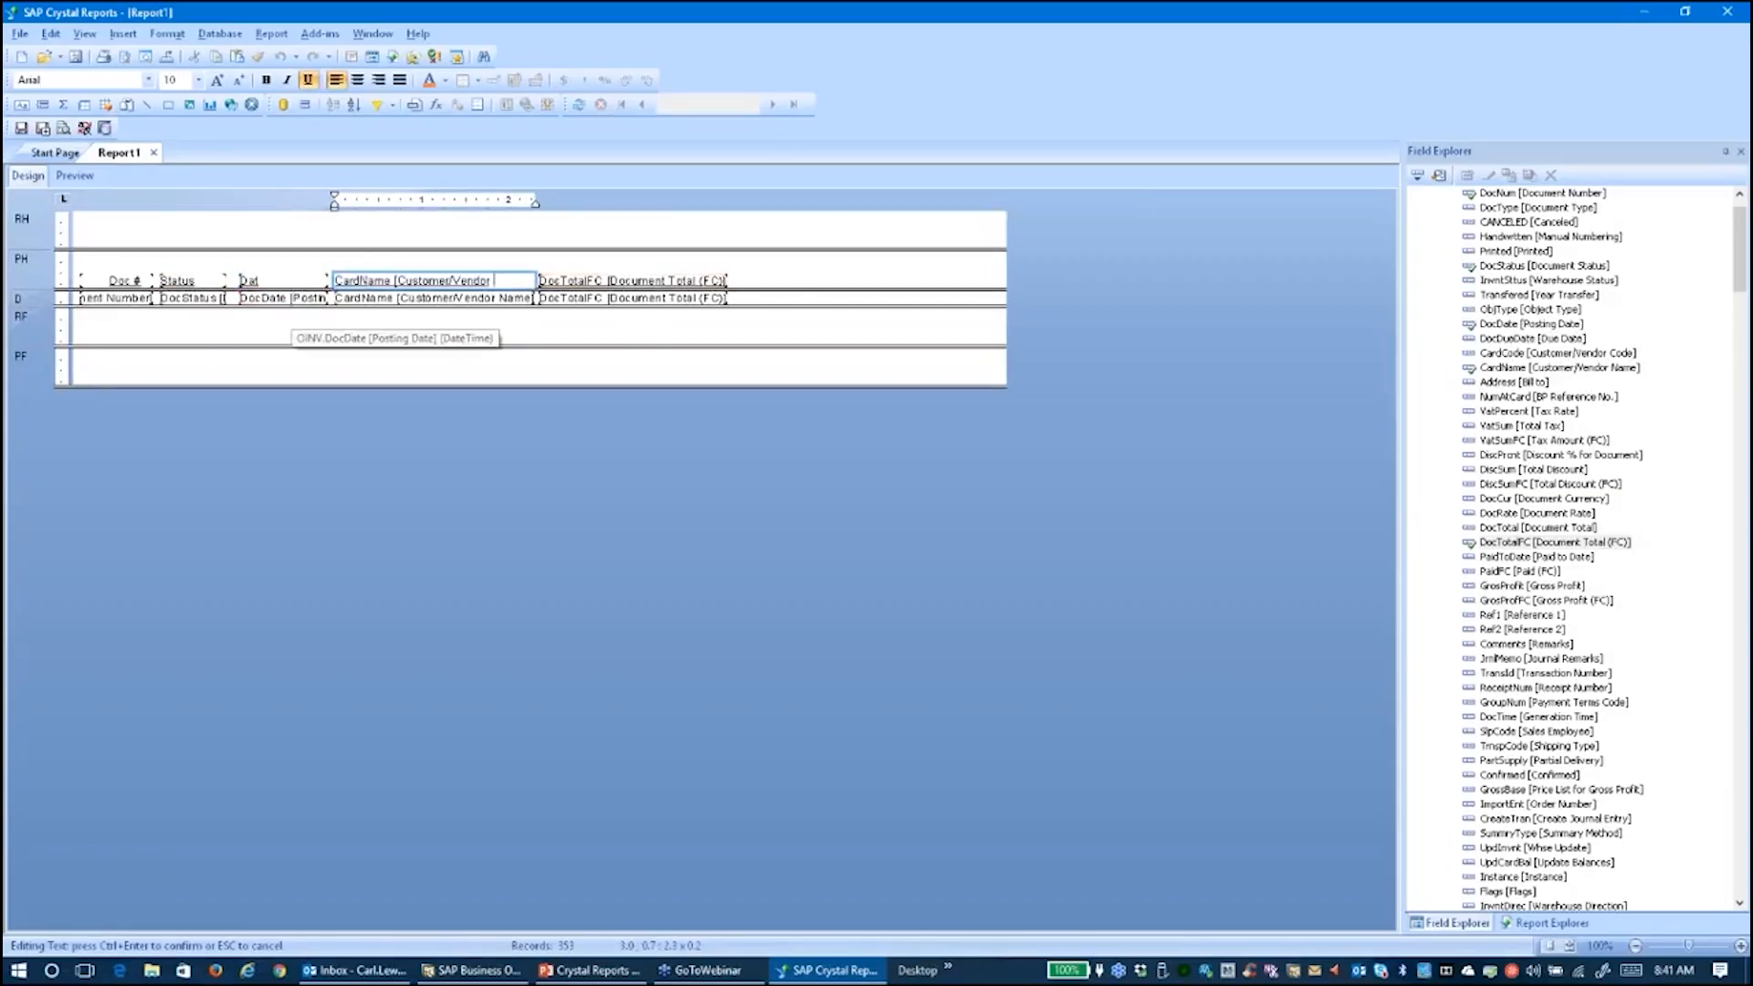
{"action": "key", "text": "BackSpace"}
{"action": "key", "text": "BackSpace"}
{"action": "key", "text": "BackSpace"}
{"action": "key", "text": "BackSpace"}
{"action": "key", "text": "BackSpace"}
{"action": "key", "text": "BackSpace"}
{"action": "key", "text": "BackSpace"}
{"action": "key", "text": "BackSpace"}
{"action": "key", "text": "BackSpace"}
{"action": "key", "text": "BackSpace"}
{"action": "key", "text": "BackSpace"}
{"action": "key", "text": "BackSpace"}
{"action": "key", "text": "BackSpace"}
{"action": "key", "text": "BackSpace"}
{"action": "key", "text": "BackSpace"}
{"action": "key", "text": "BackSpace"}
{"action": "key", "text": "BackSpace"}
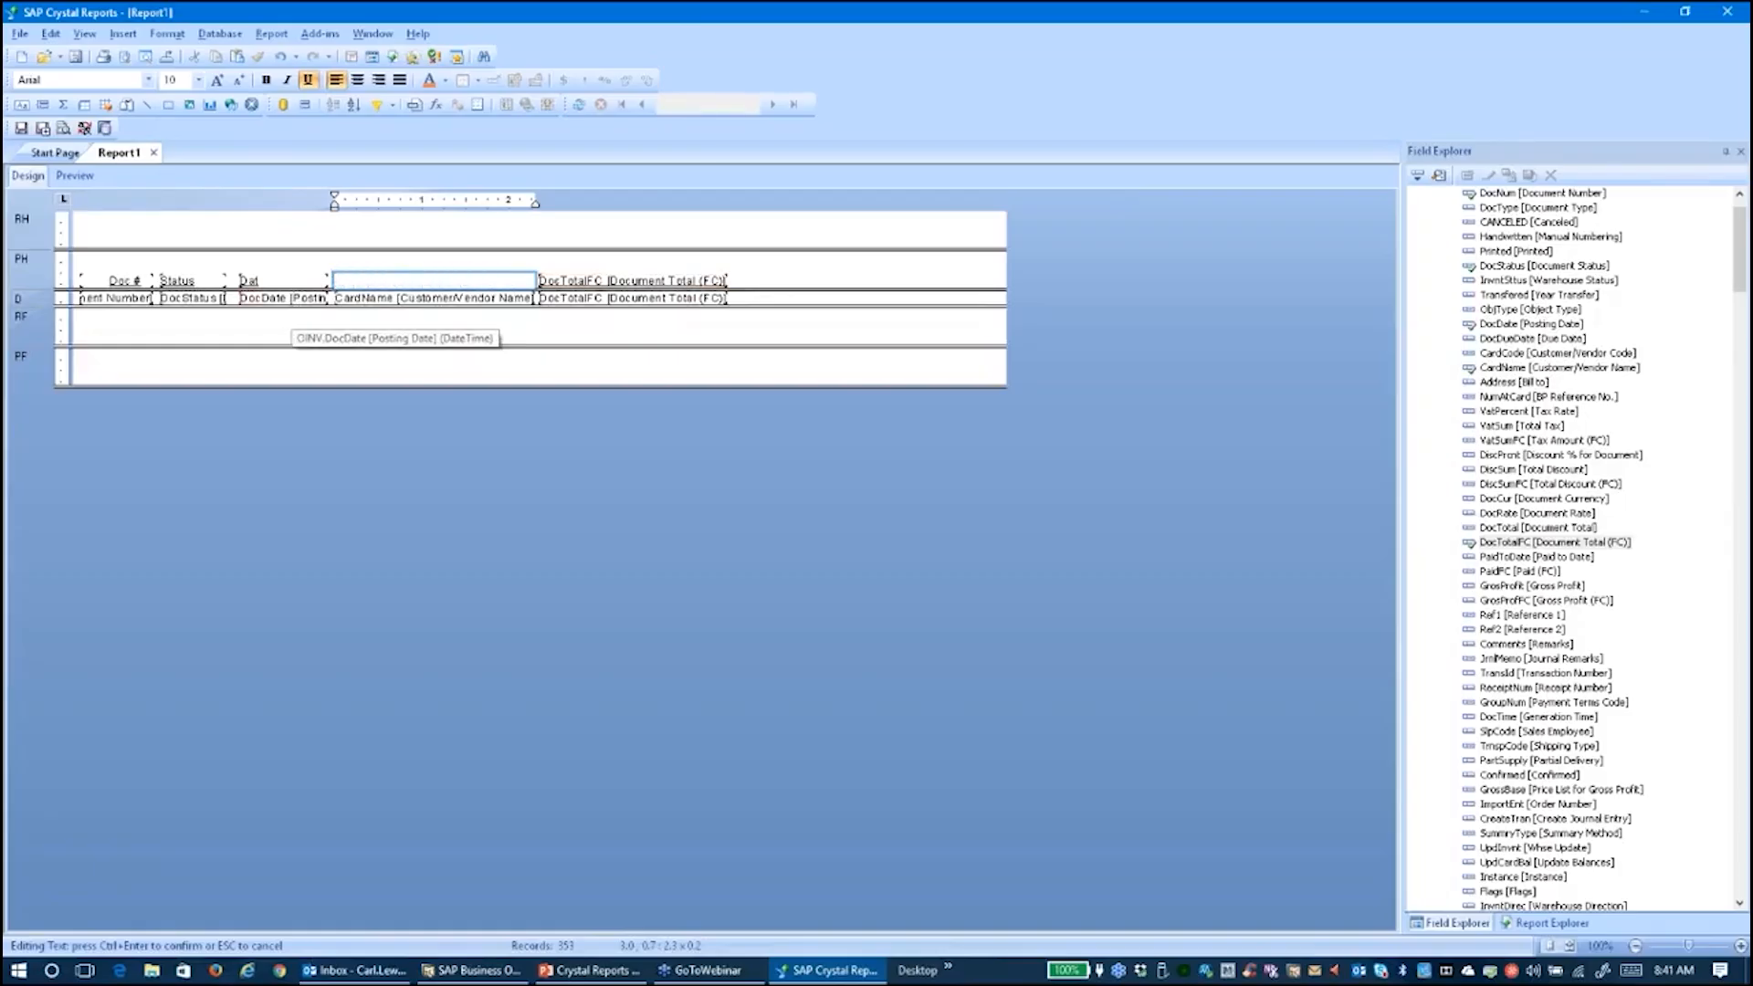
{"action": "type", "text": "tomer"}
Replace the DocTotalFC heading with 'Total Invoice' and centre it
{"action": "left_click", "coordinate": [616, 281]}
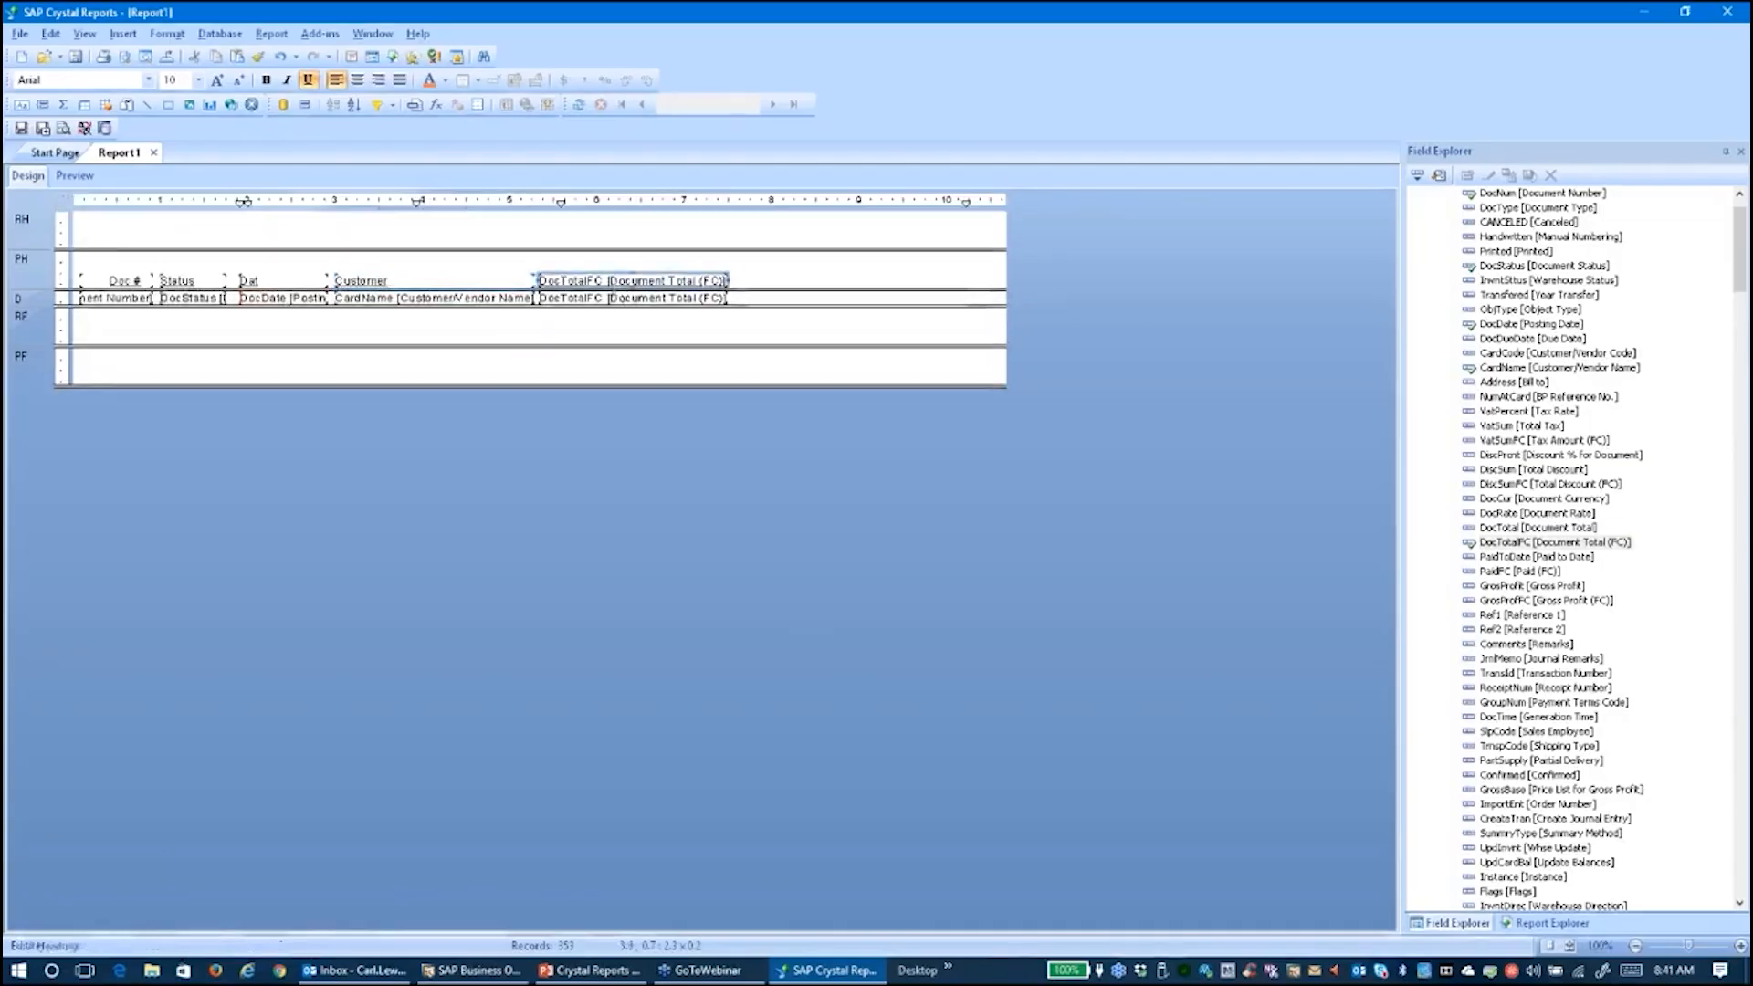
{"action": "double_click", "coordinate": [616, 281]}
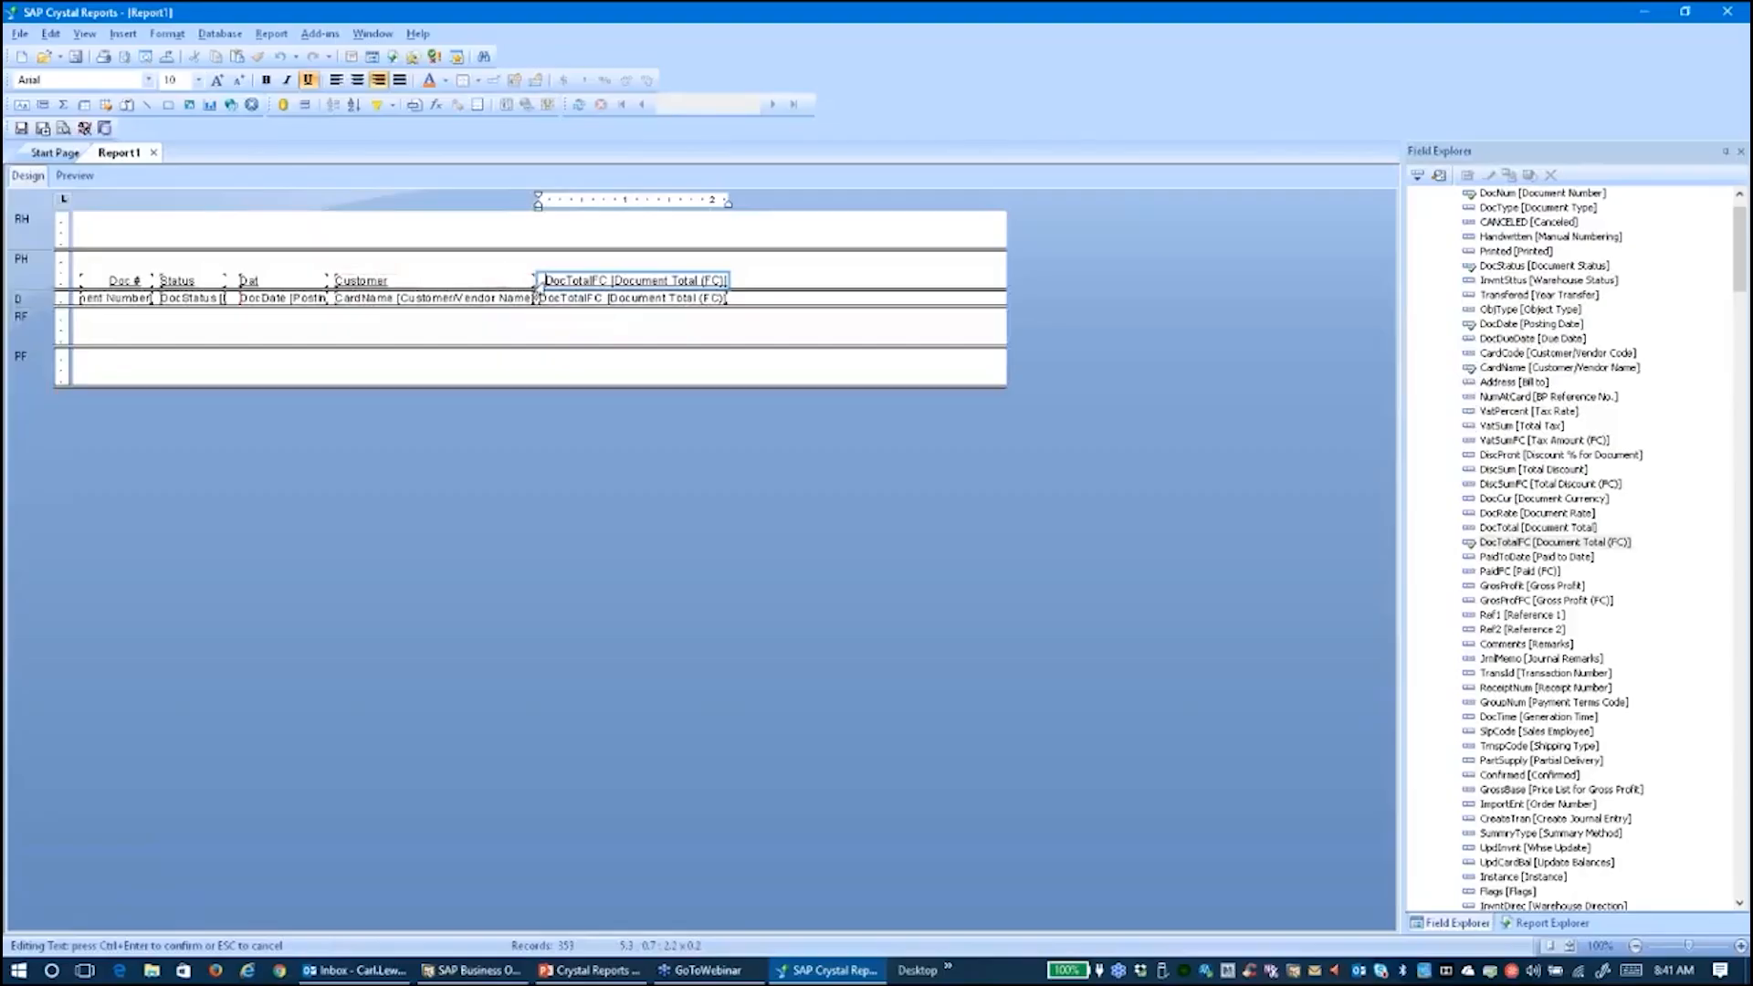
{"action": "key", "text": "ctrl+a"}
{"action": "type", "text": "To"}
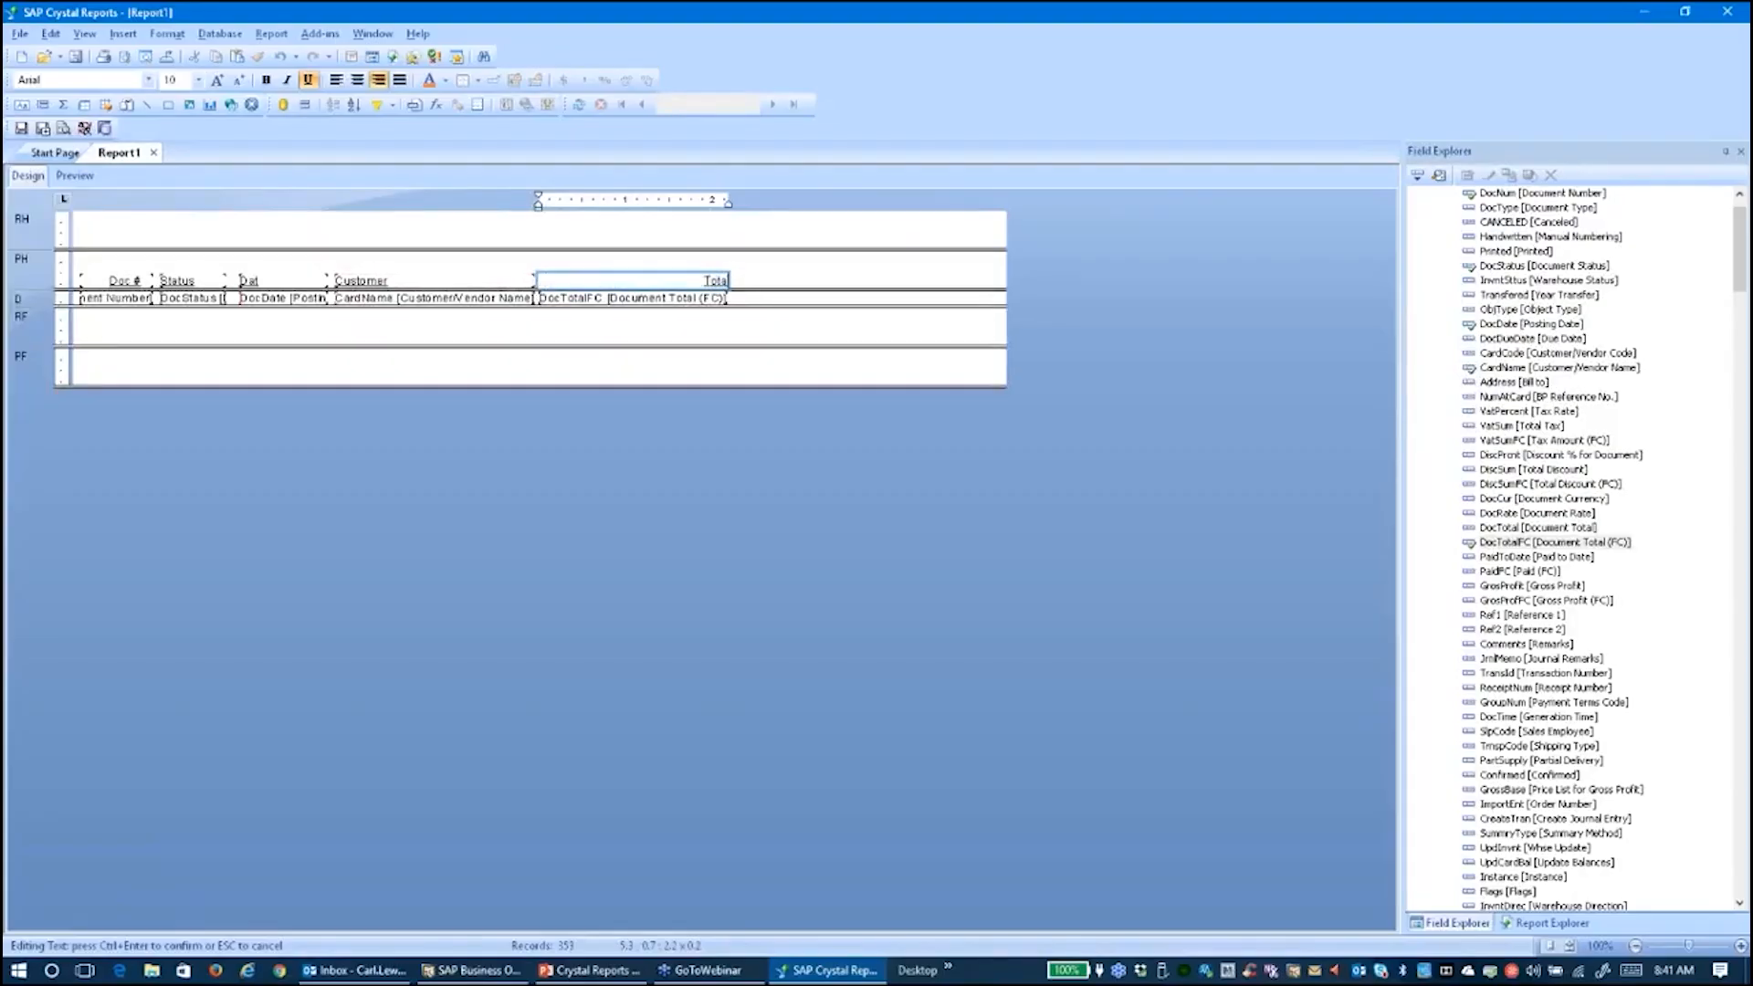
{"action": "type", "text": "tal Invoice"}
{"action": "key", "text": "ctrl+e"}
Finish the Total Invoice edit and correct the Date heading text
{"action": "left_click", "coordinate": [131, 284]}
{"action": "left_click", "coordinate": [131, 284]}
{"action": "left_click", "coordinate": [189, 285], "text": "ctrl"}
{"action": "left_click", "coordinate": [266, 281]}
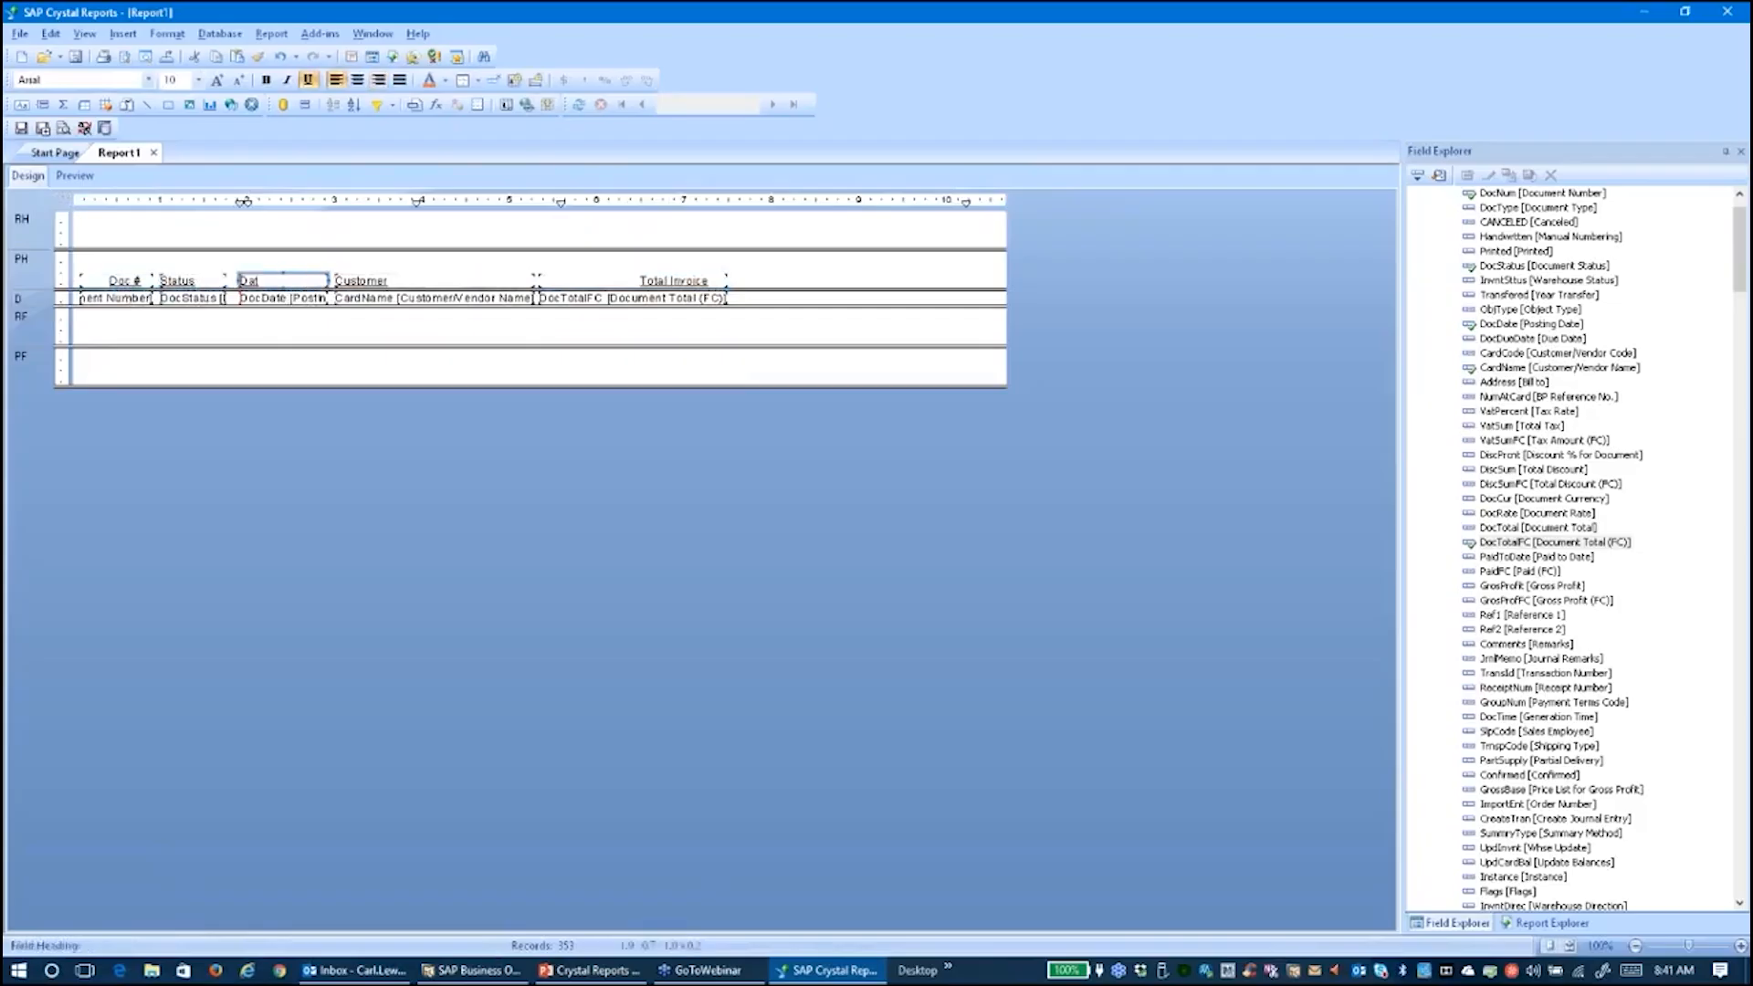
{"action": "left_click", "coordinate": [270, 281]}
Bold the Doc #, Status, Date, Customer and Total Invoice headings, then preview the report
{"action": "left_click", "coordinate": [439, 341]}
{"action": "left_click", "coordinate": [119, 281]}
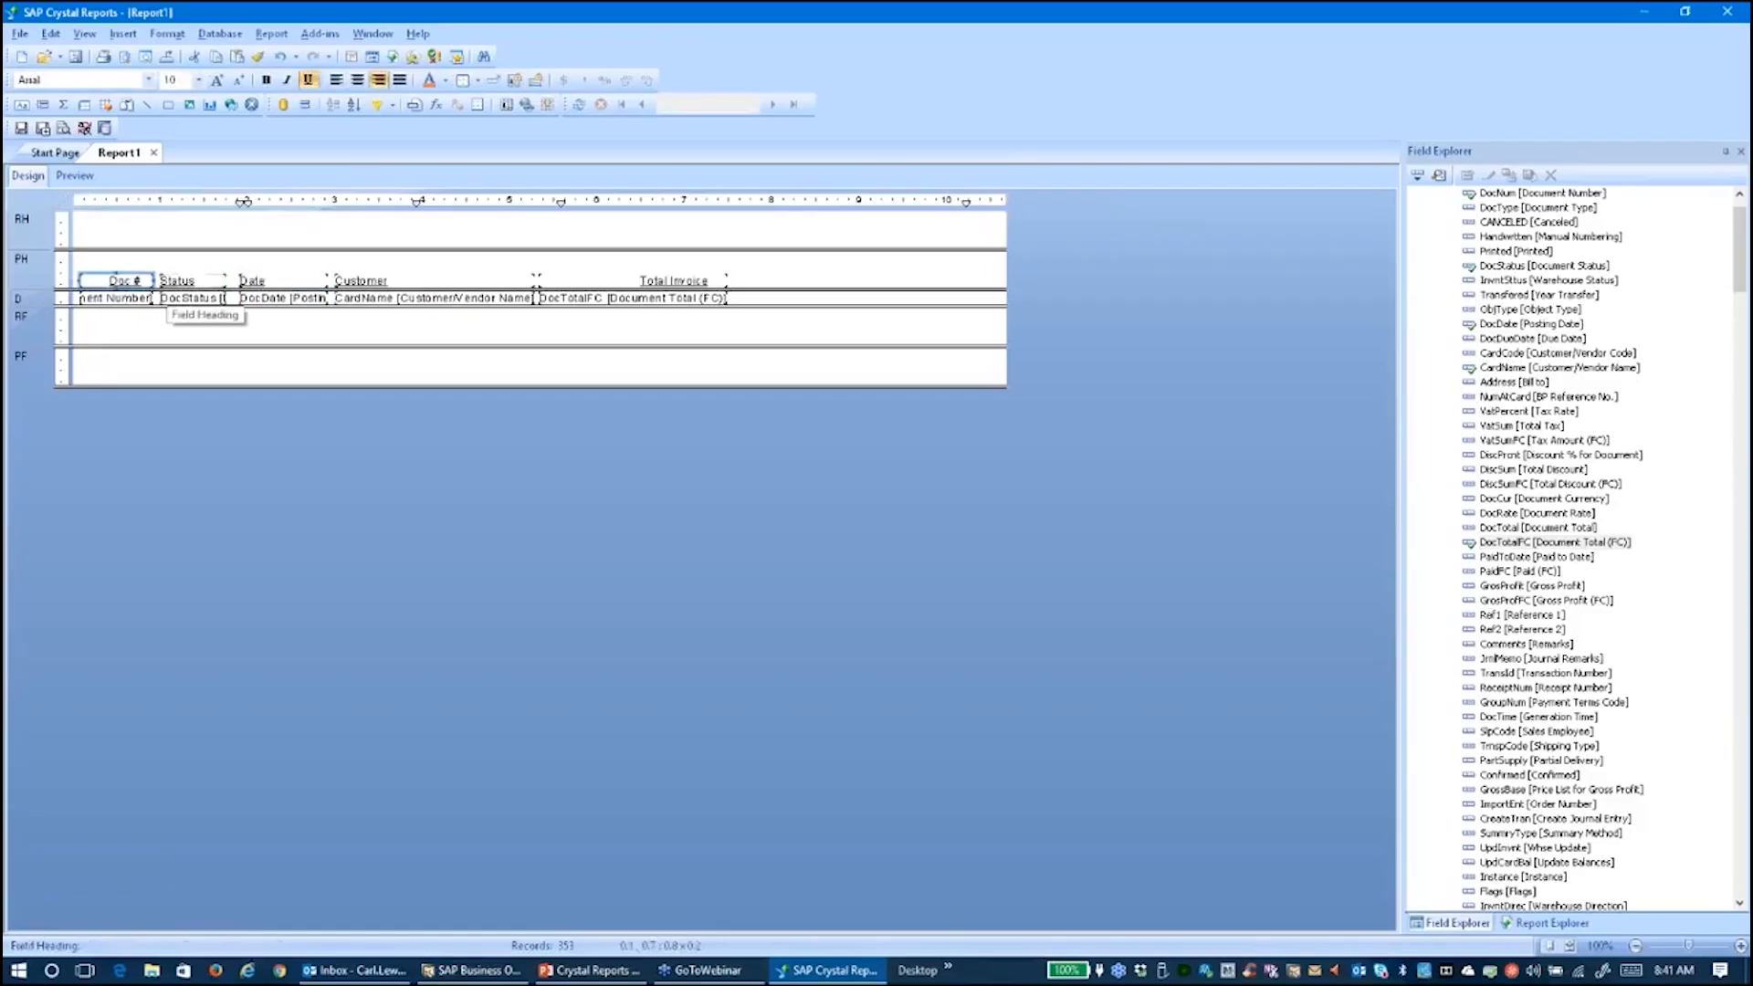
{"action": "left_click", "coordinate": [182, 281], "text": "ctrl"}
{"action": "left_click", "coordinate": [304, 283], "text": "ctrl"}
{"action": "left_click", "coordinate": [376, 282], "text": "ctrl"}
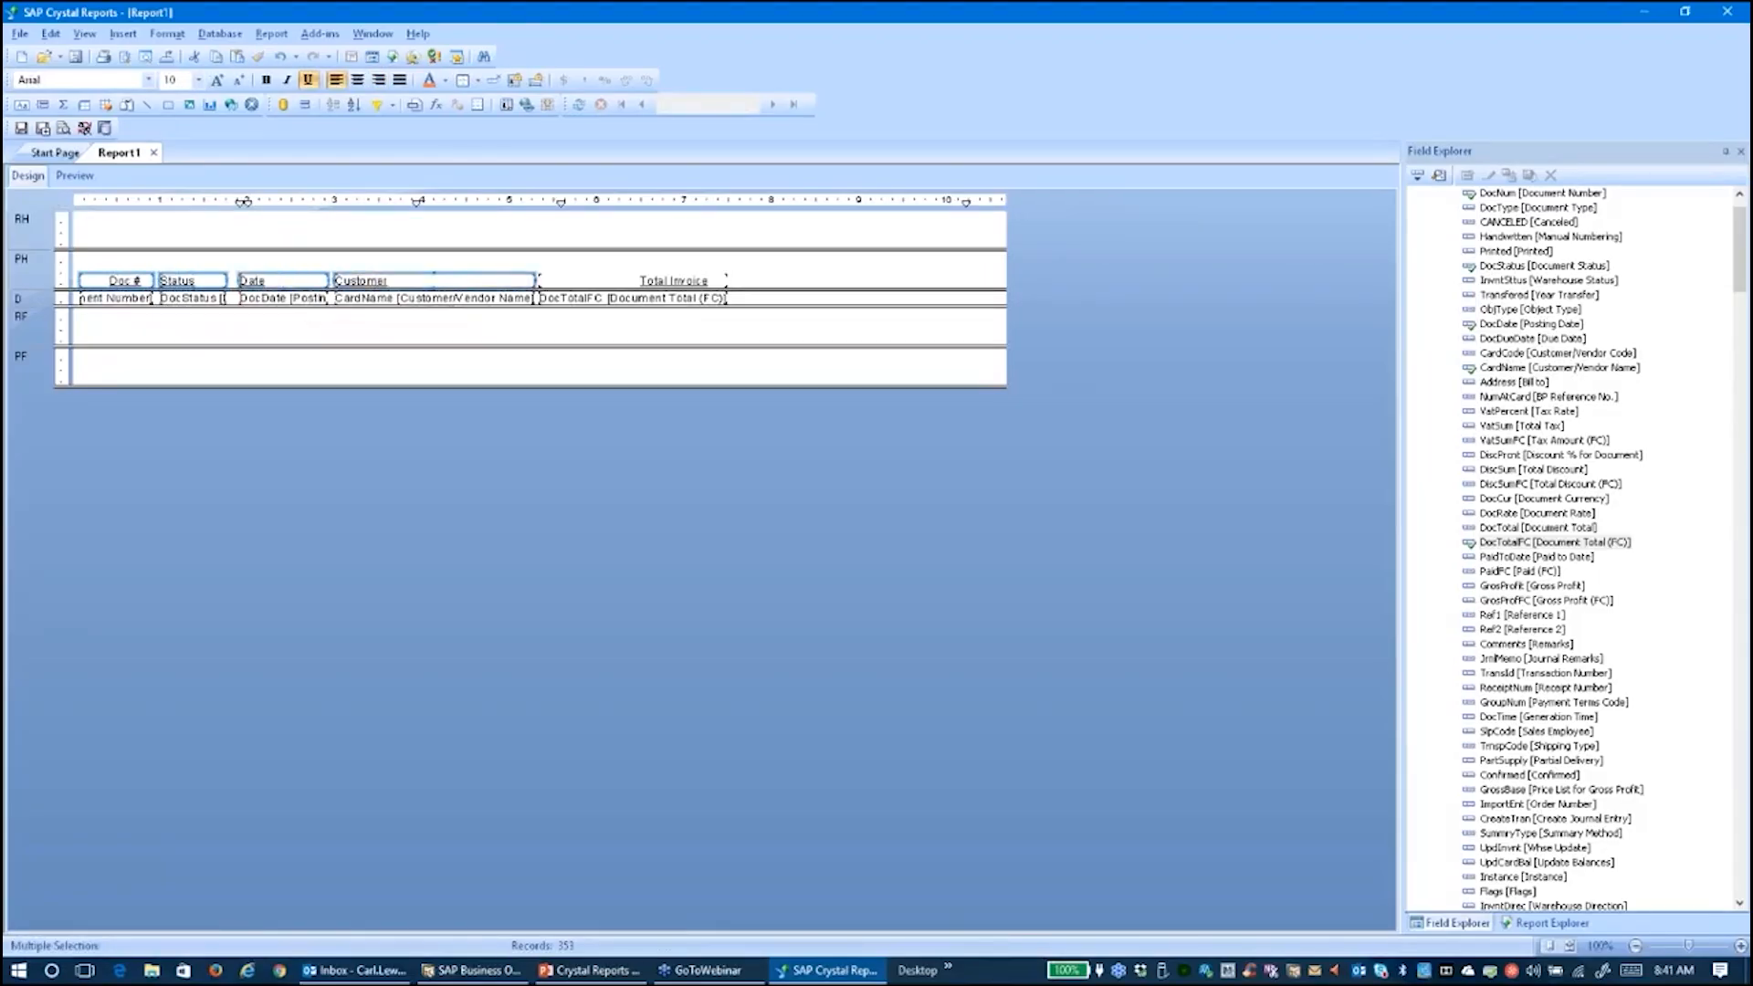
{"action": "left_click", "coordinate": [637, 281], "text": "ctrl"}
{"action": "left_click", "coordinate": [266, 80]}
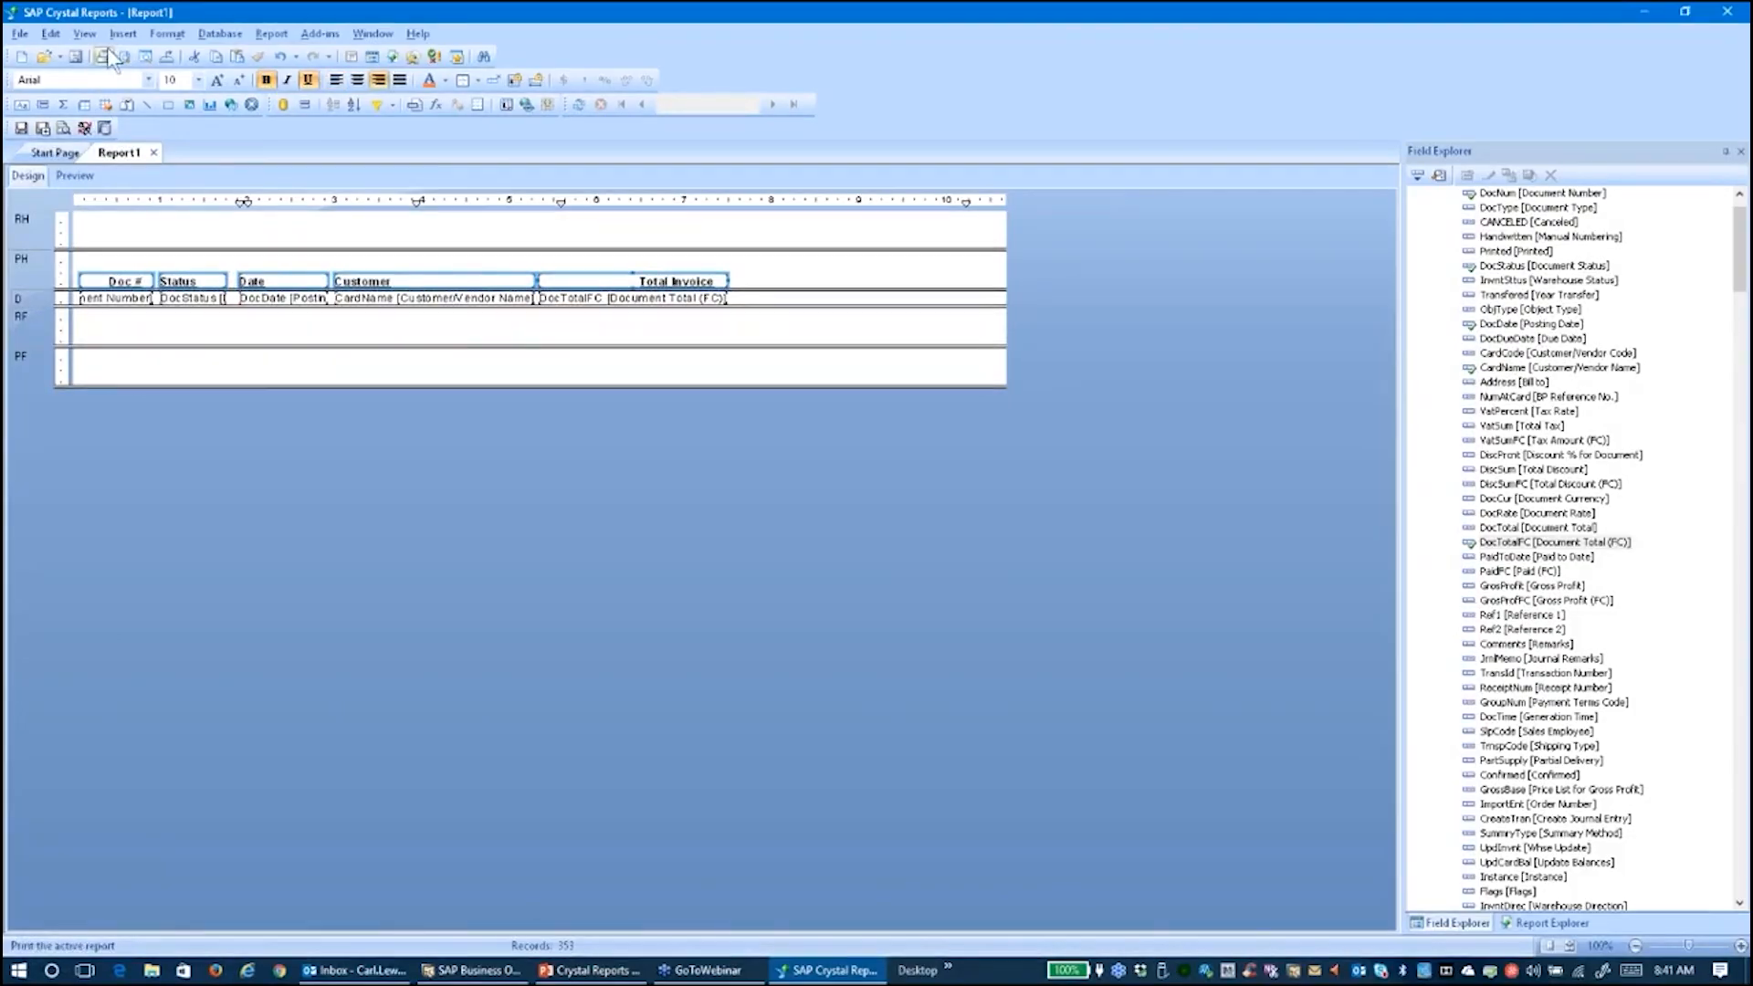
{"action": "left_click", "coordinate": [84, 33]}
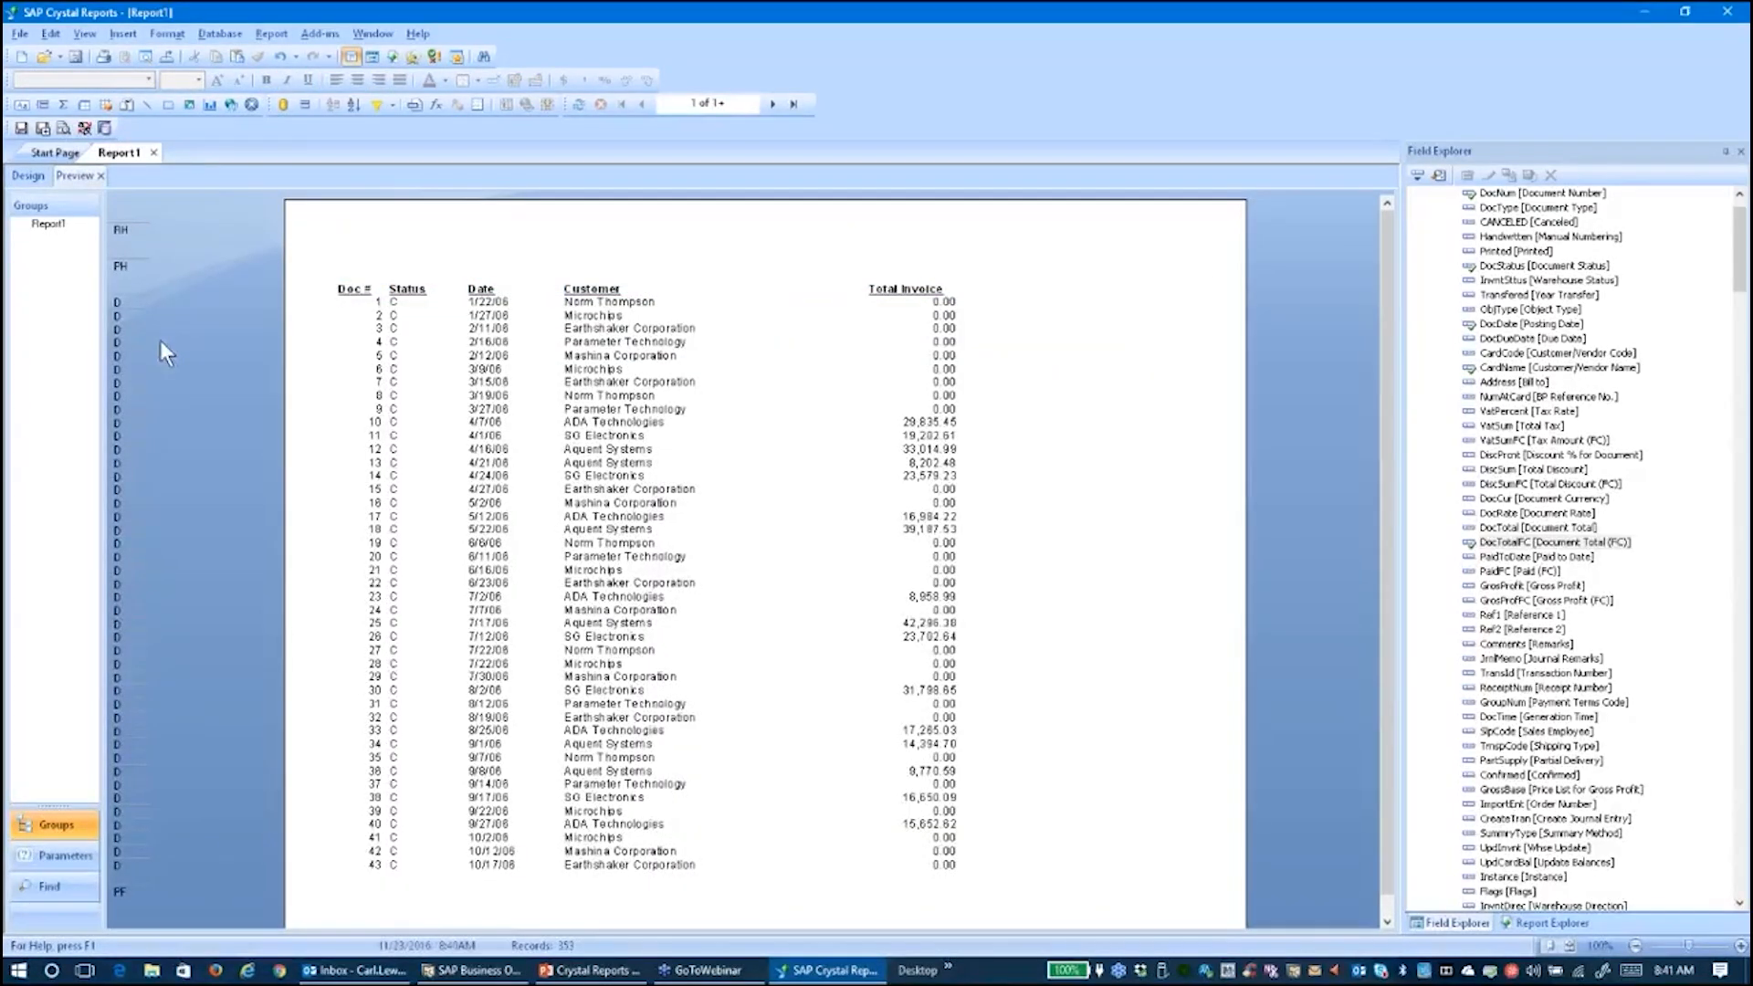
Try left alignment on the Total Invoice heading, then restore it to right-aligned
{"action": "left_click", "coordinate": [922, 289]}
{"action": "left_click", "coordinate": [338, 81]}
{"action": "left_click", "coordinate": [378, 80]}
{"action": "left_click", "coordinate": [1212, 535]}
Format the Total Invoice amounts with a fixed $ currency symbol and return to Design
{"action": "left_click", "coordinate": [907, 304]}
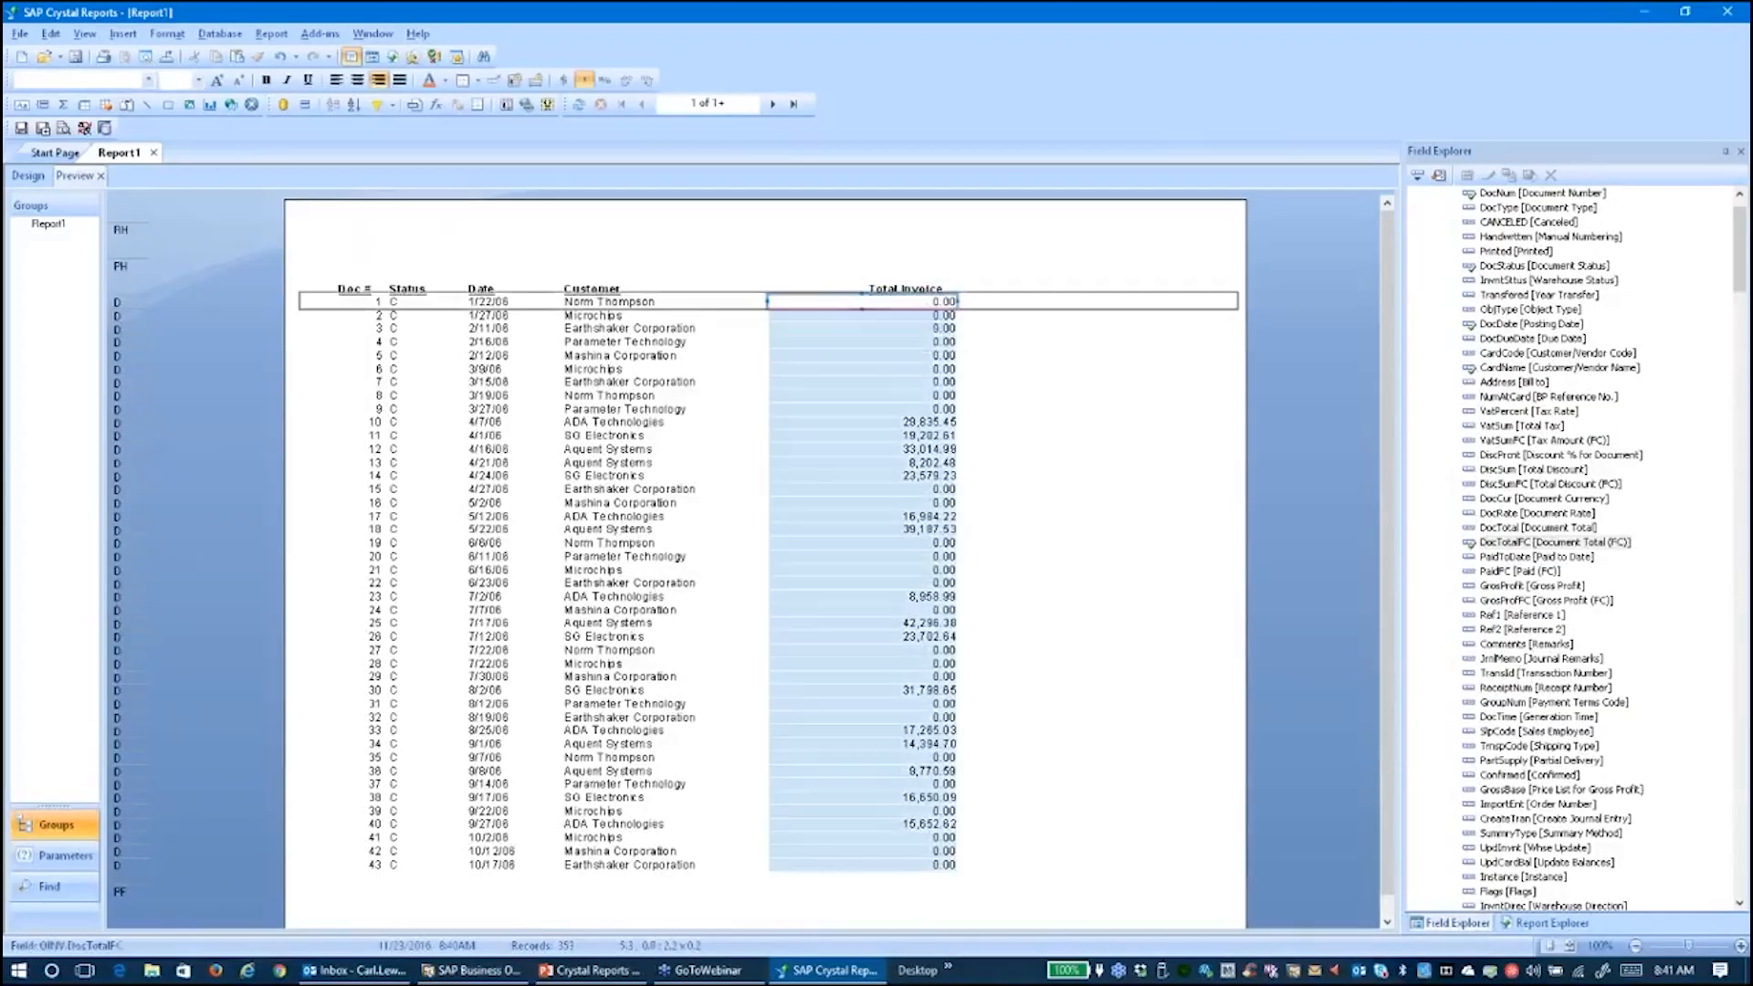
{"action": "right_click", "coordinate": [924, 303]}
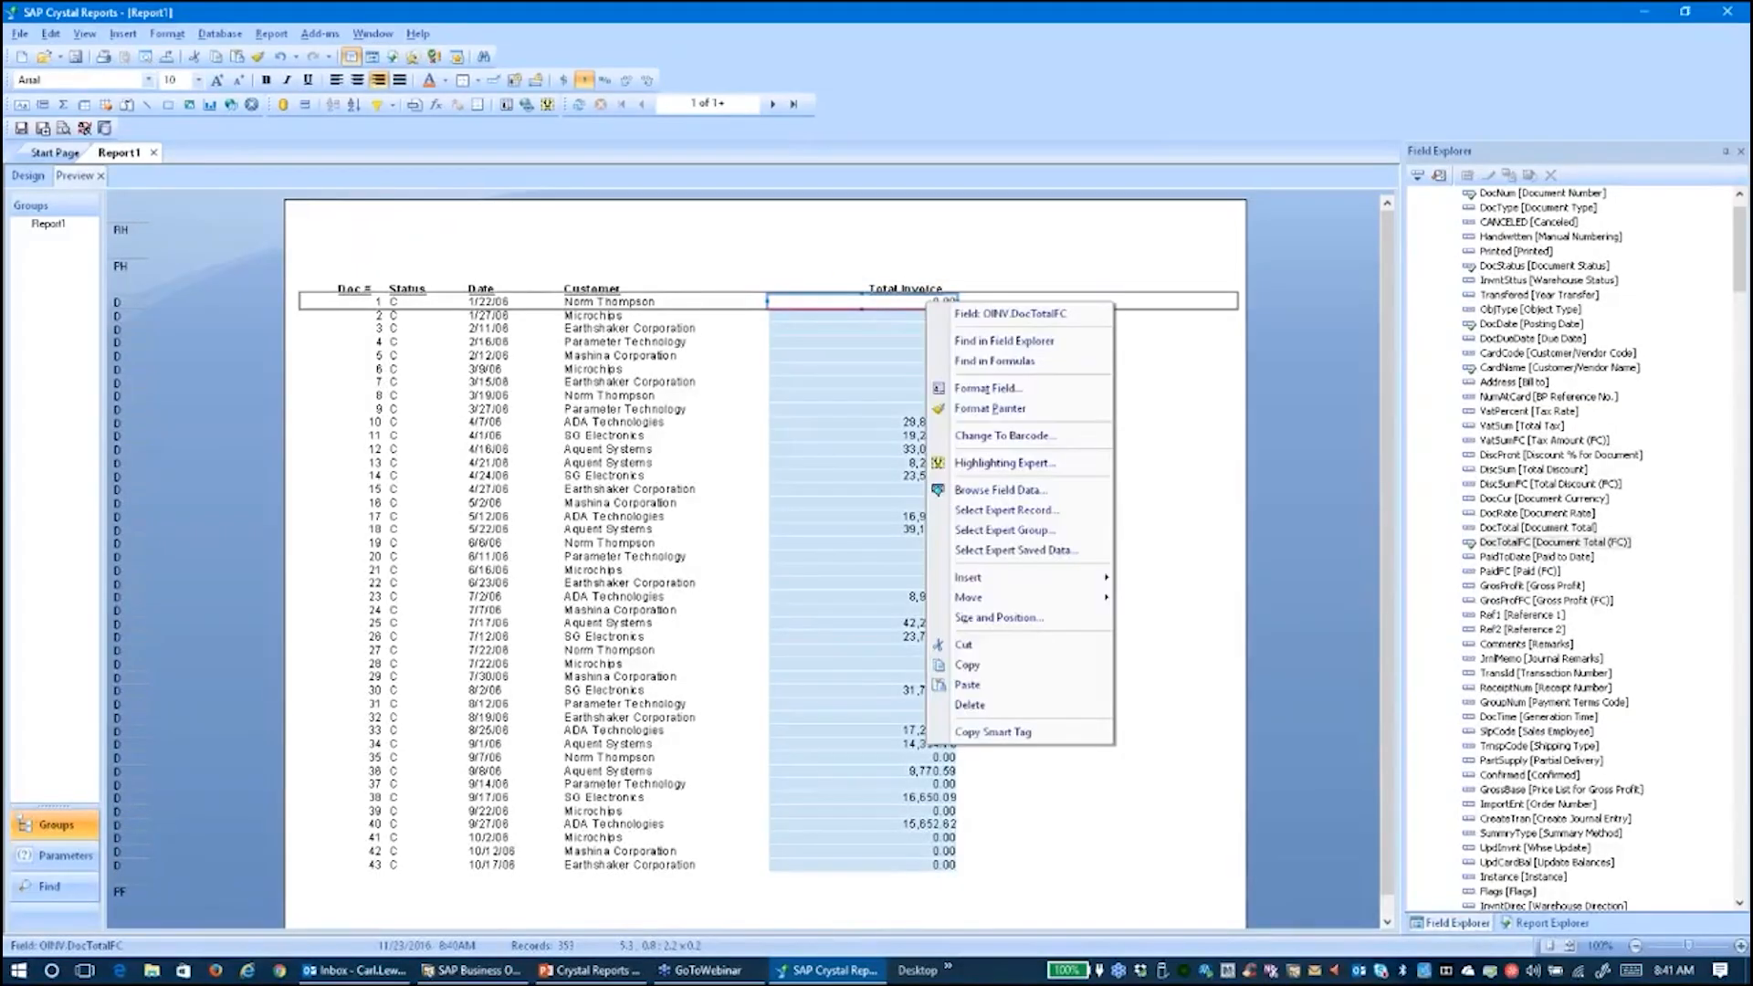
{"action": "left_click", "coordinate": [986, 388]}
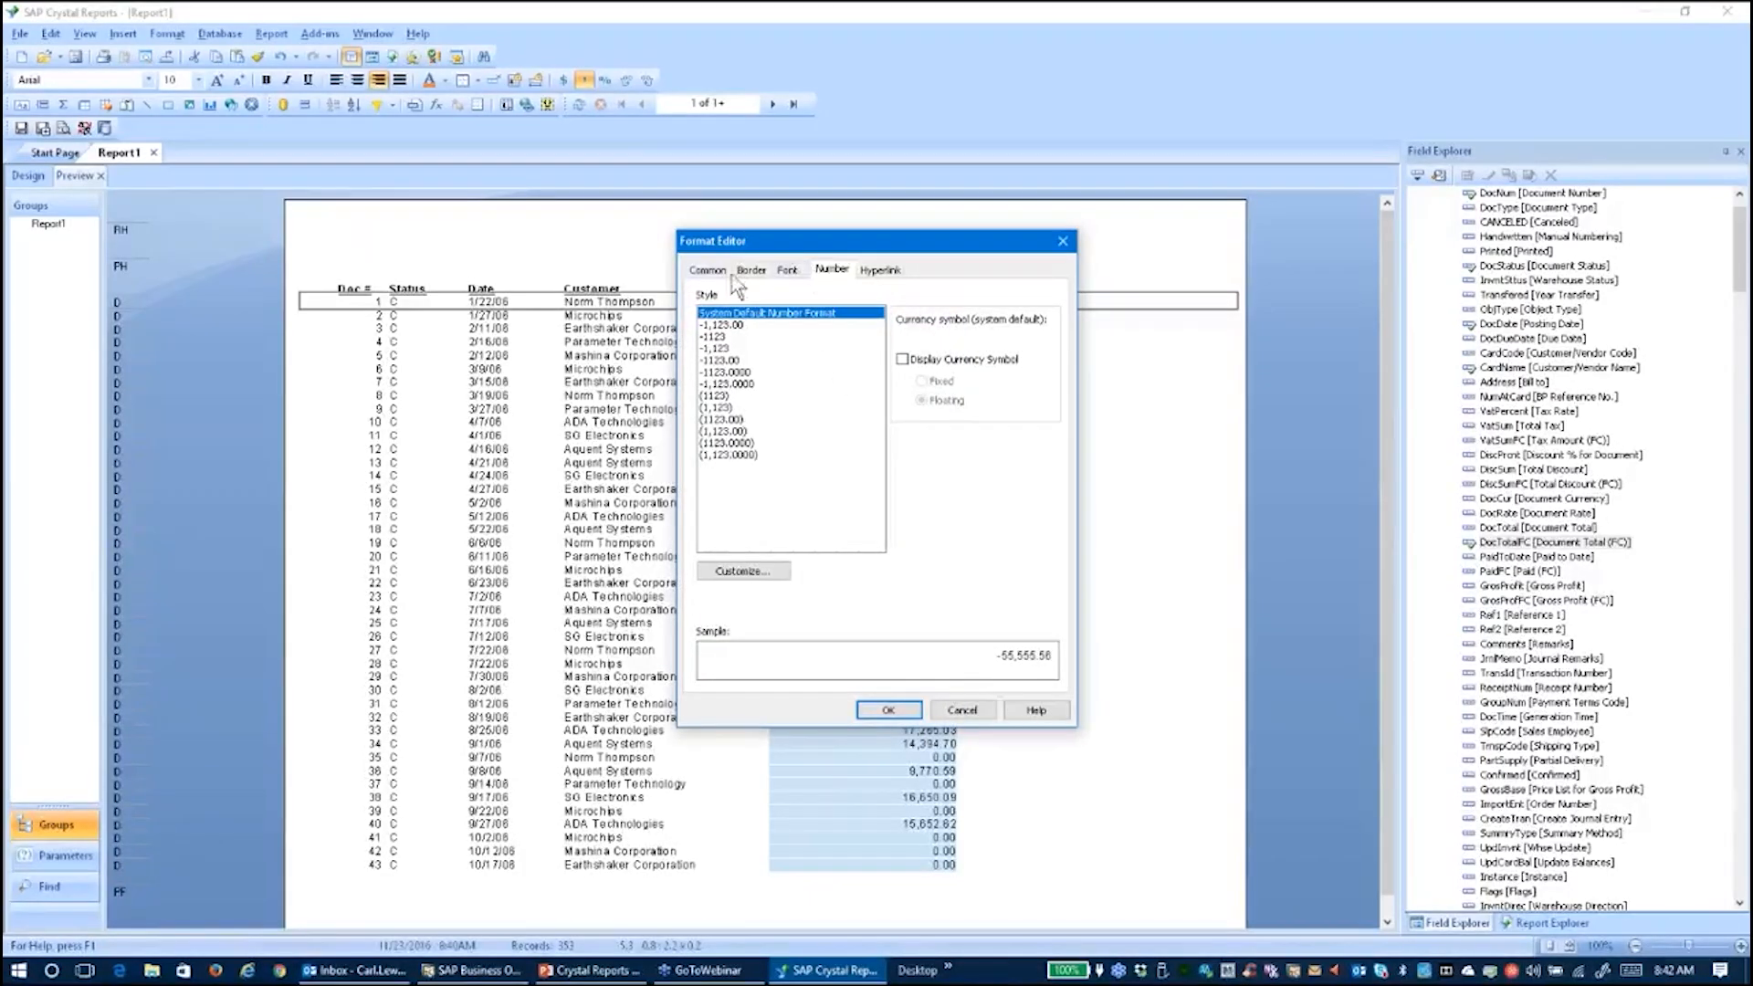
{"action": "left_click", "coordinate": [903, 359]}
{"action": "left_click", "coordinate": [922, 381]}
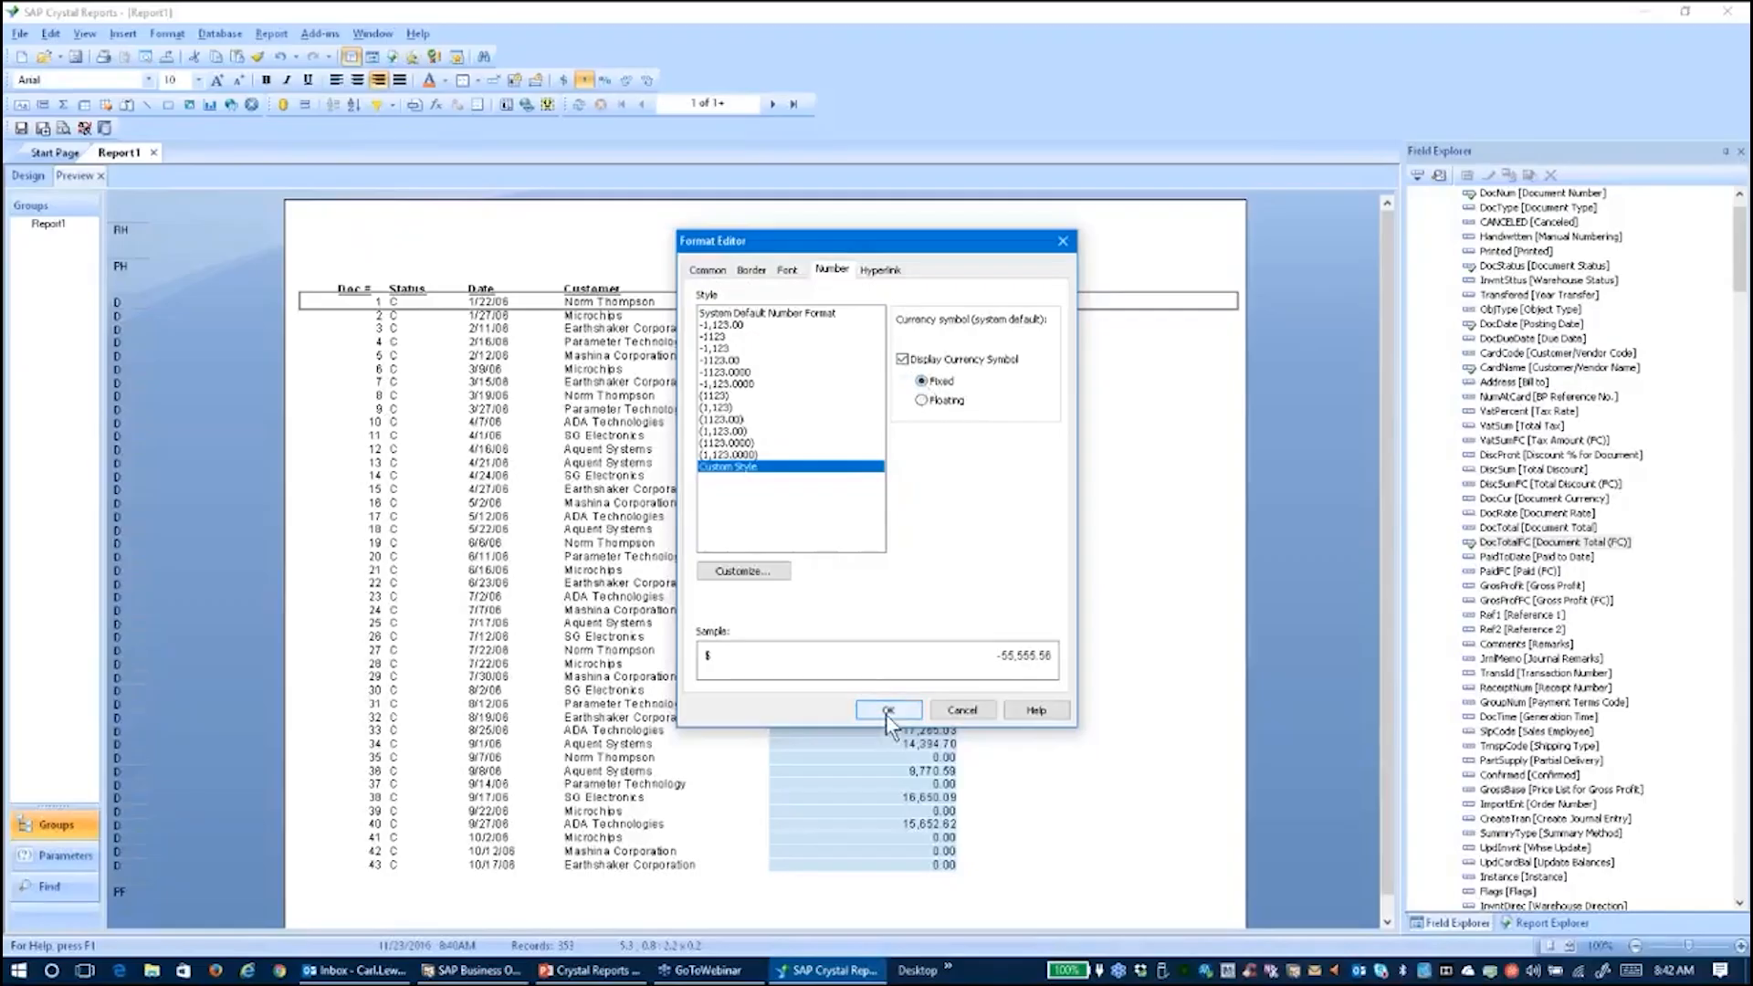
{"action": "left_click", "coordinate": [885, 711]}
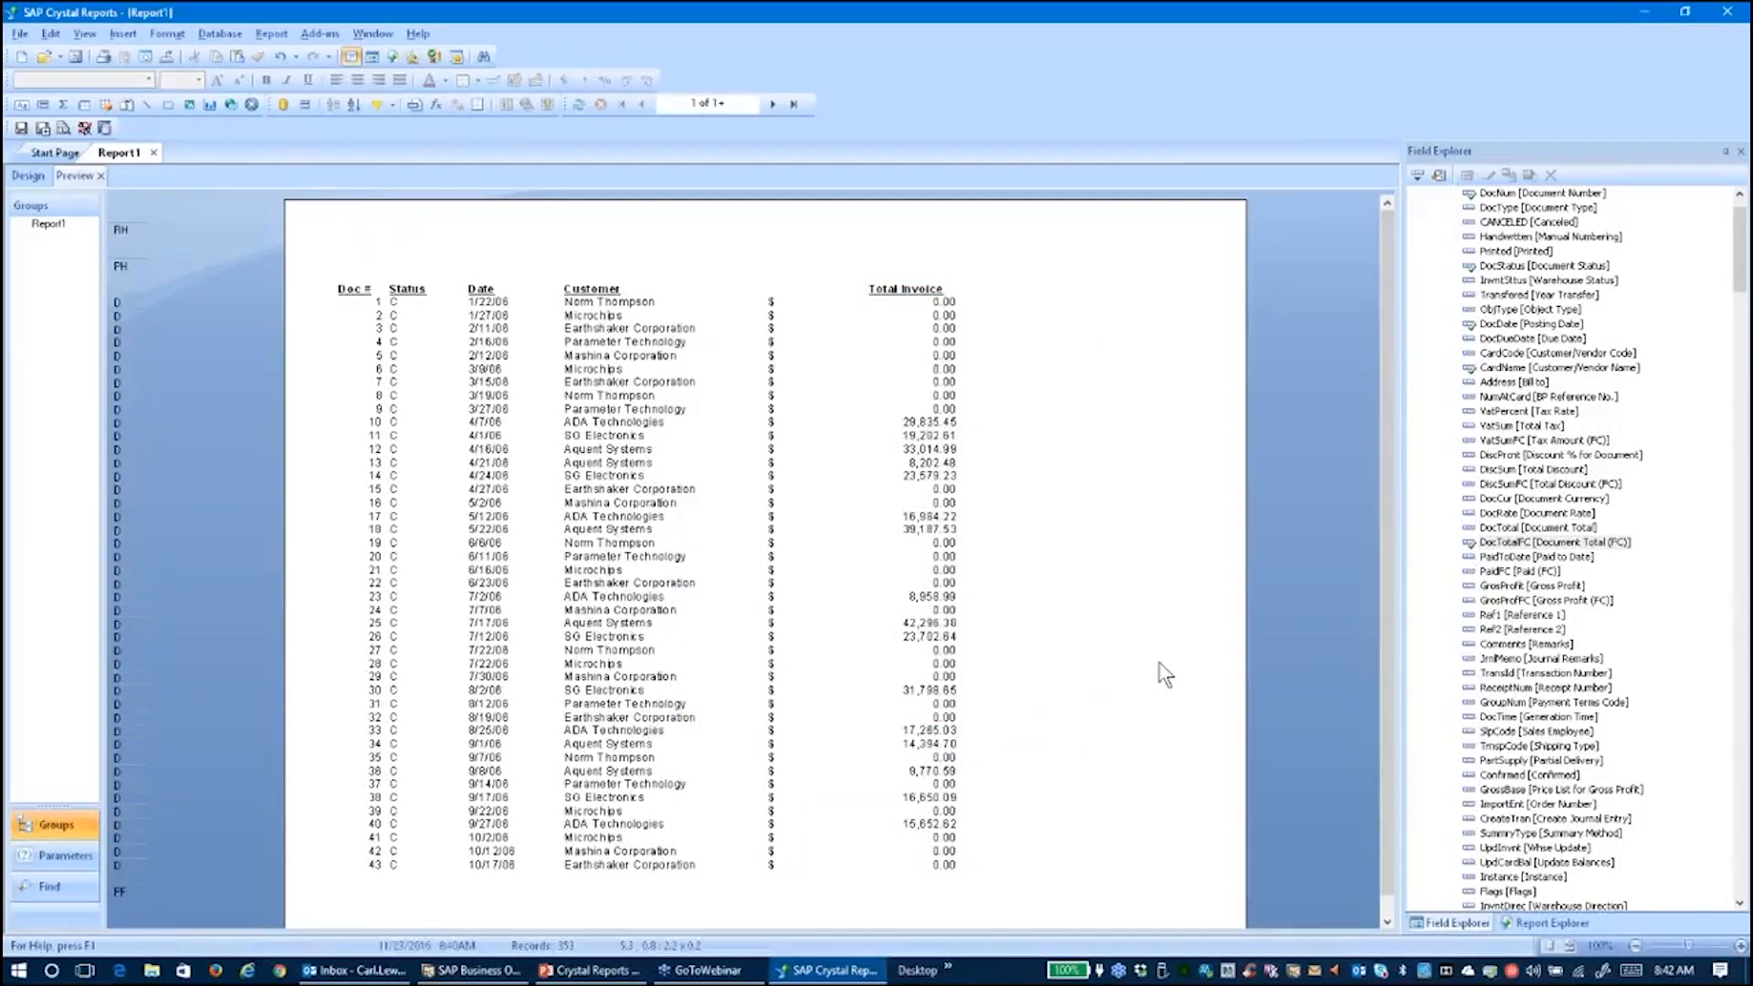
{"action": "left_click", "coordinate": [26, 175]}
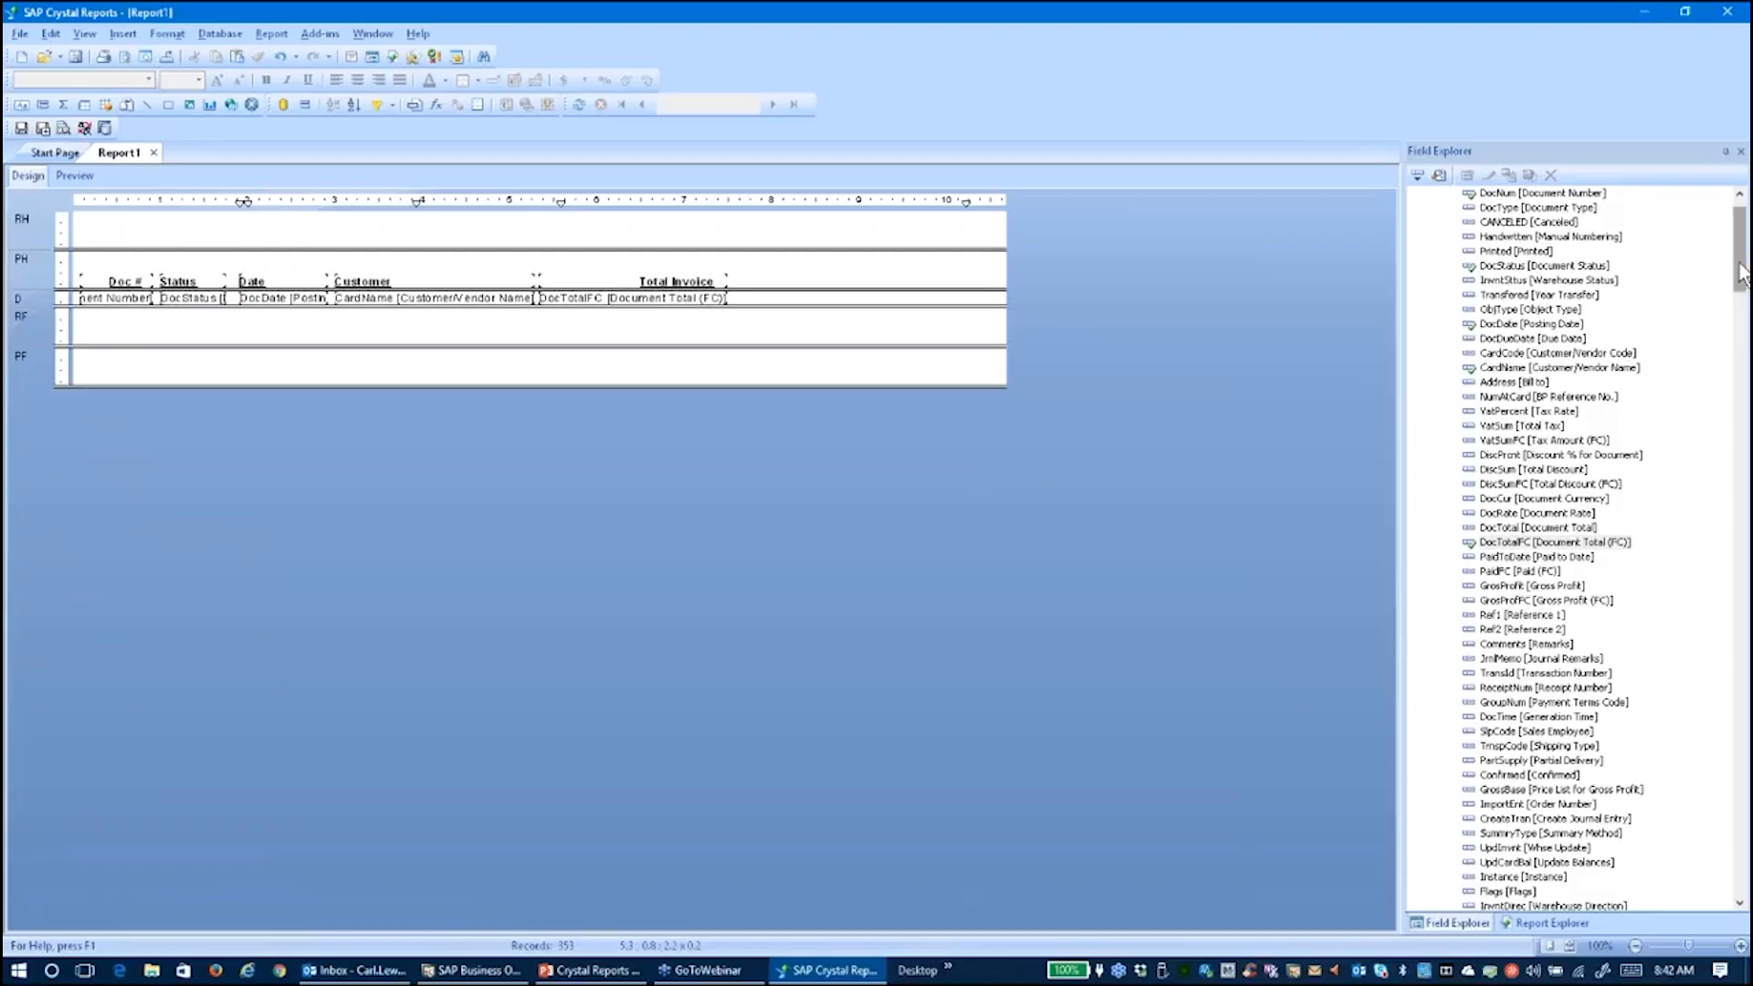
Collapse the OINV field list and choose New under Formula Fields for a new formula
{"action": "scroll", "coordinate": [1739, 274], "scroll_direction": "up", "scroll_amount": 1}
{"action": "left_click", "coordinate": [1434, 208]}
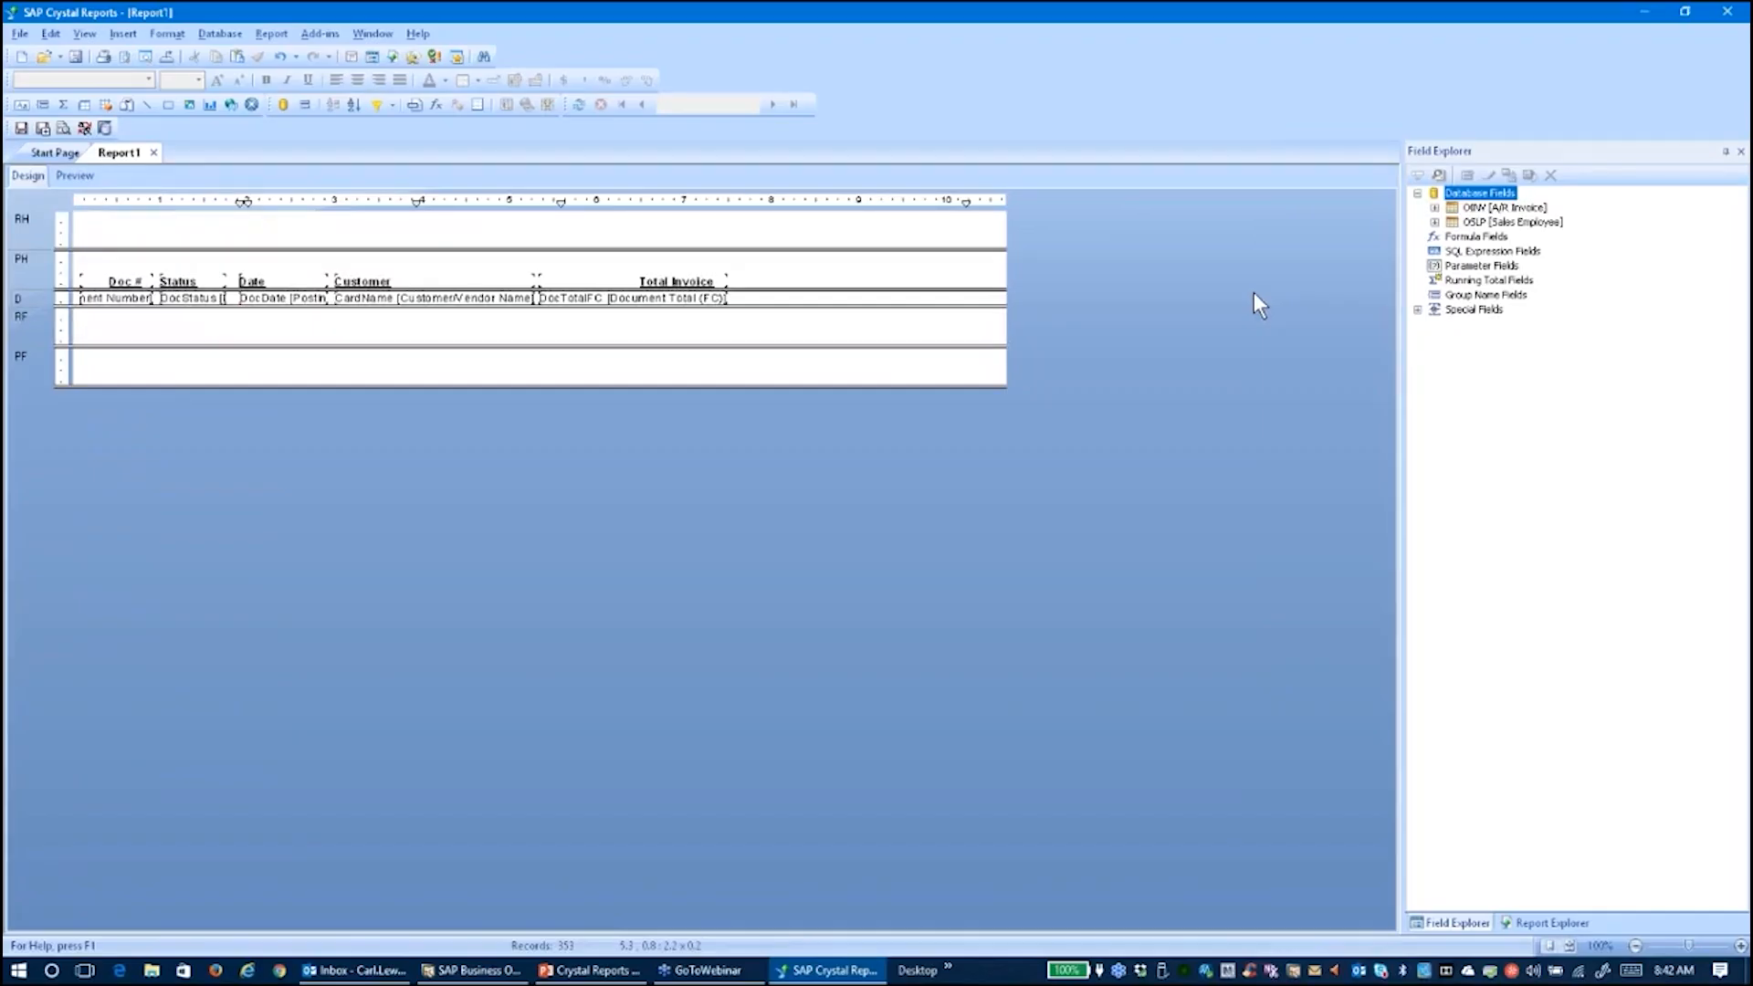
{"action": "left_click", "coordinate": [1465, 237]}
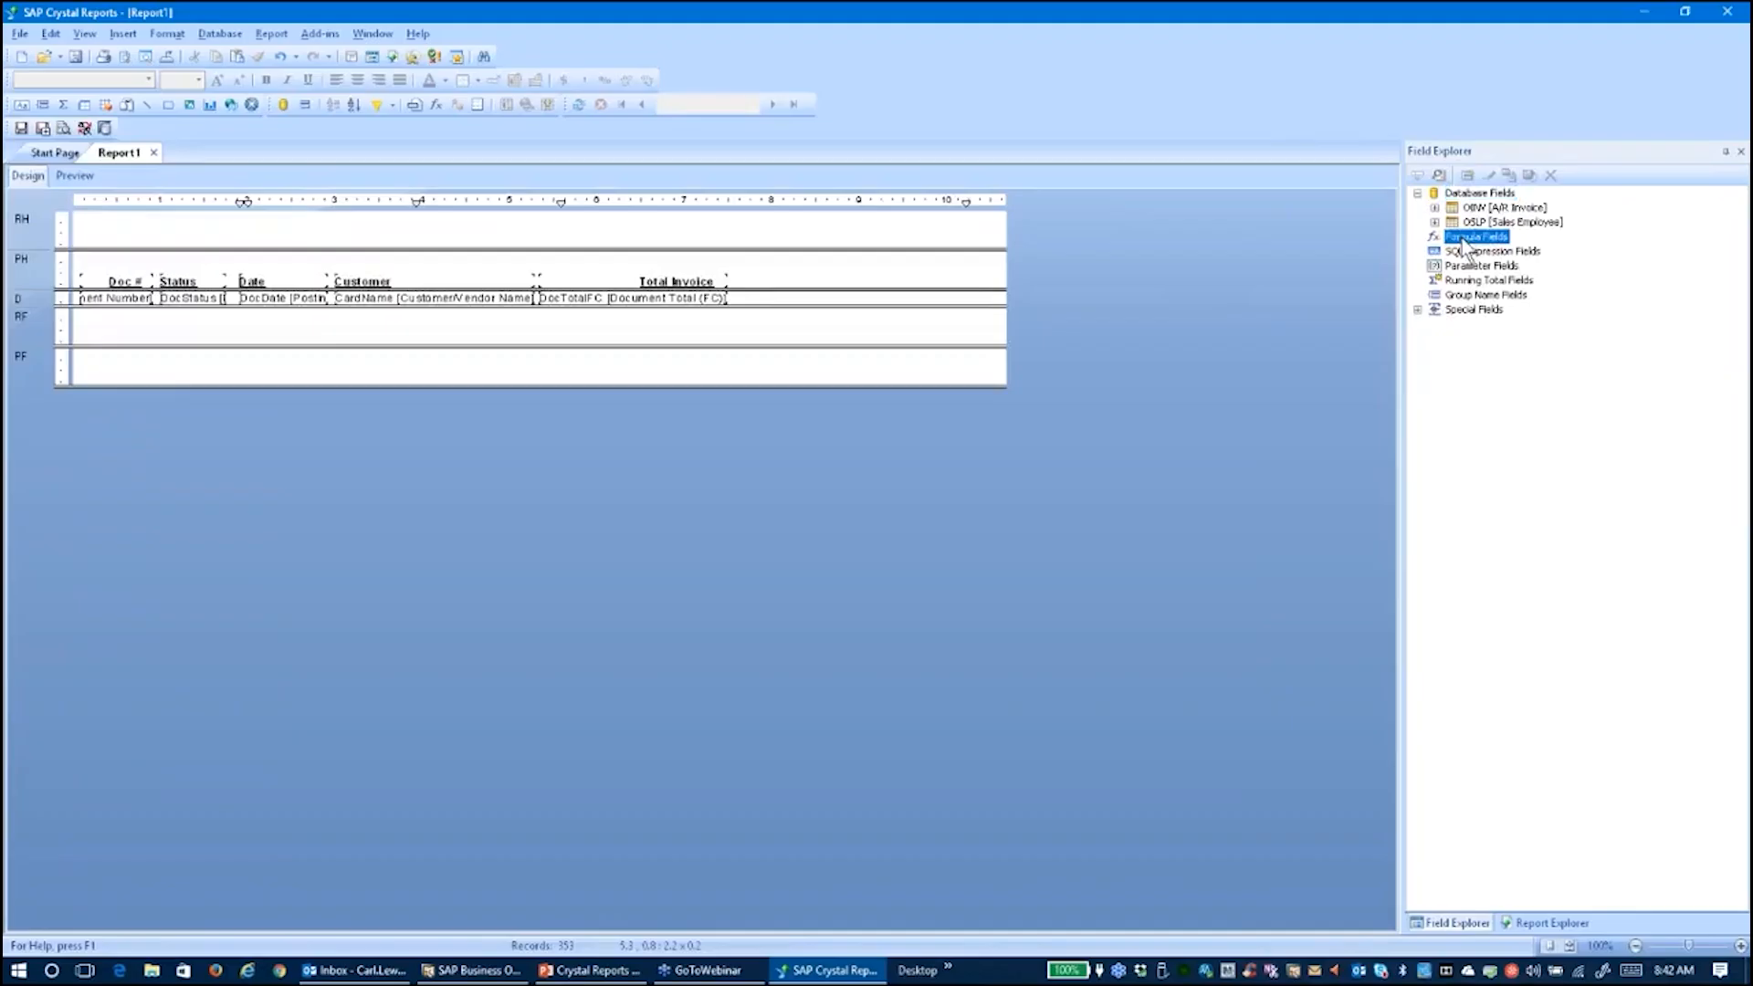
{"action": "right_click", "coordinate": [1463, 242]}
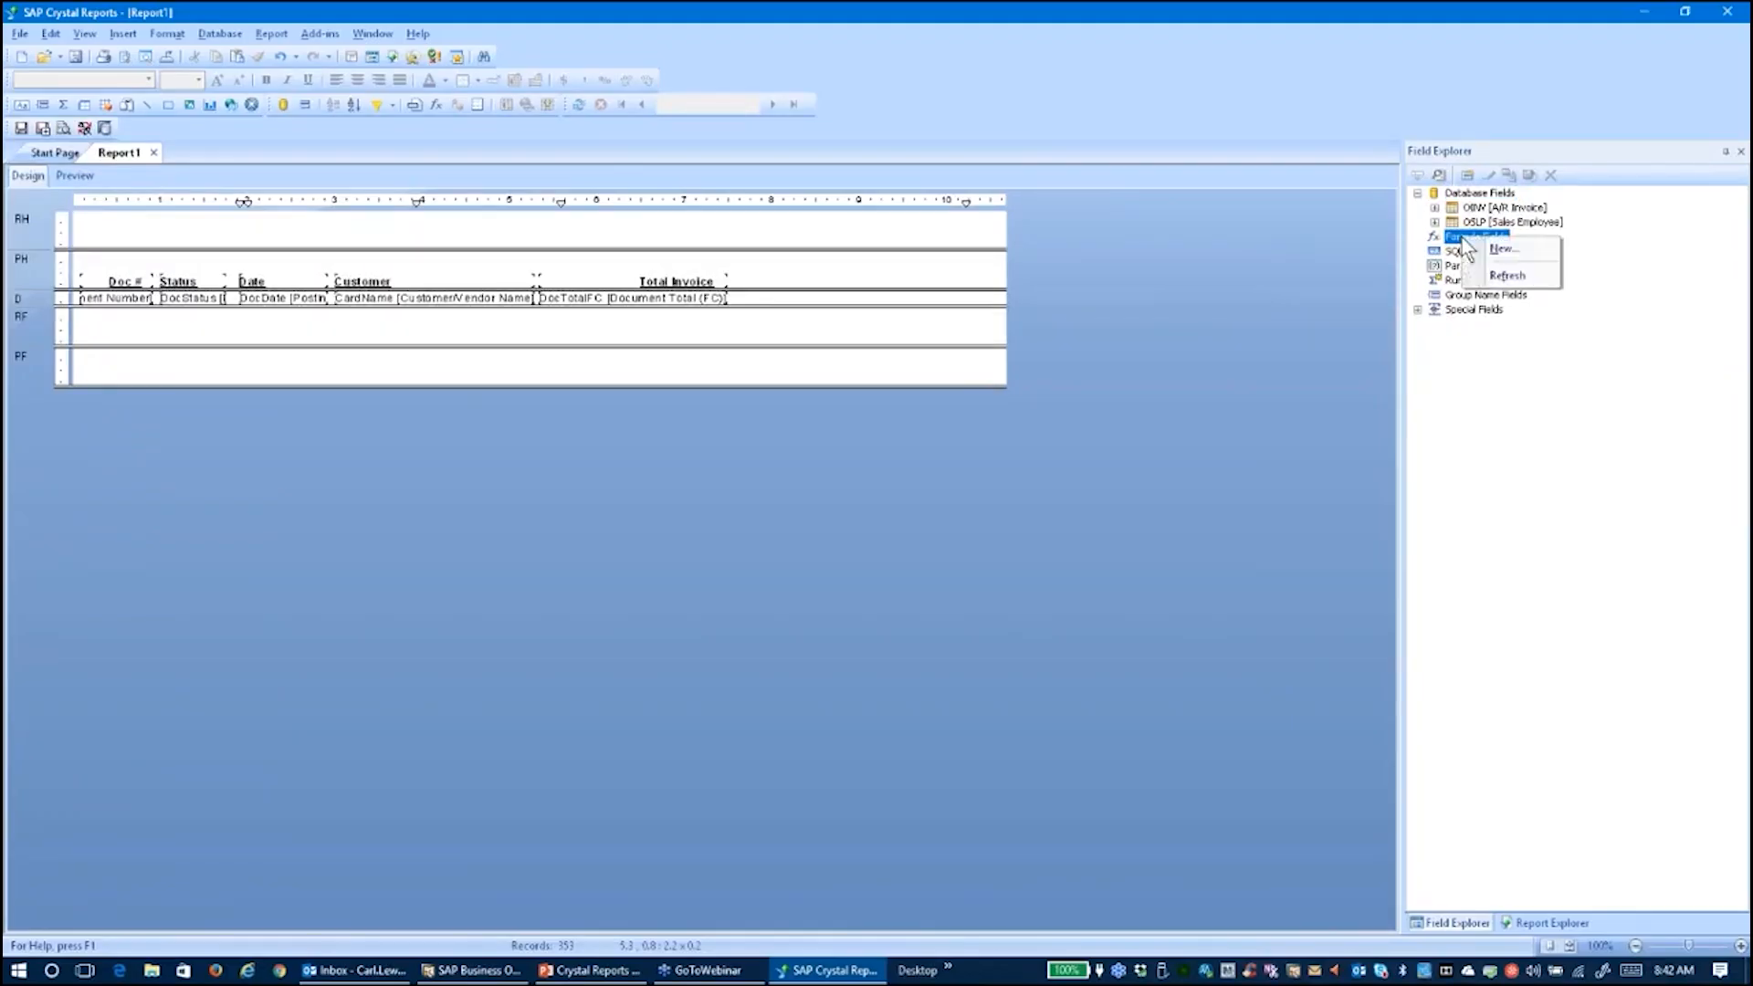
{"action": "left_click", "coordinate": [1447, 239]}
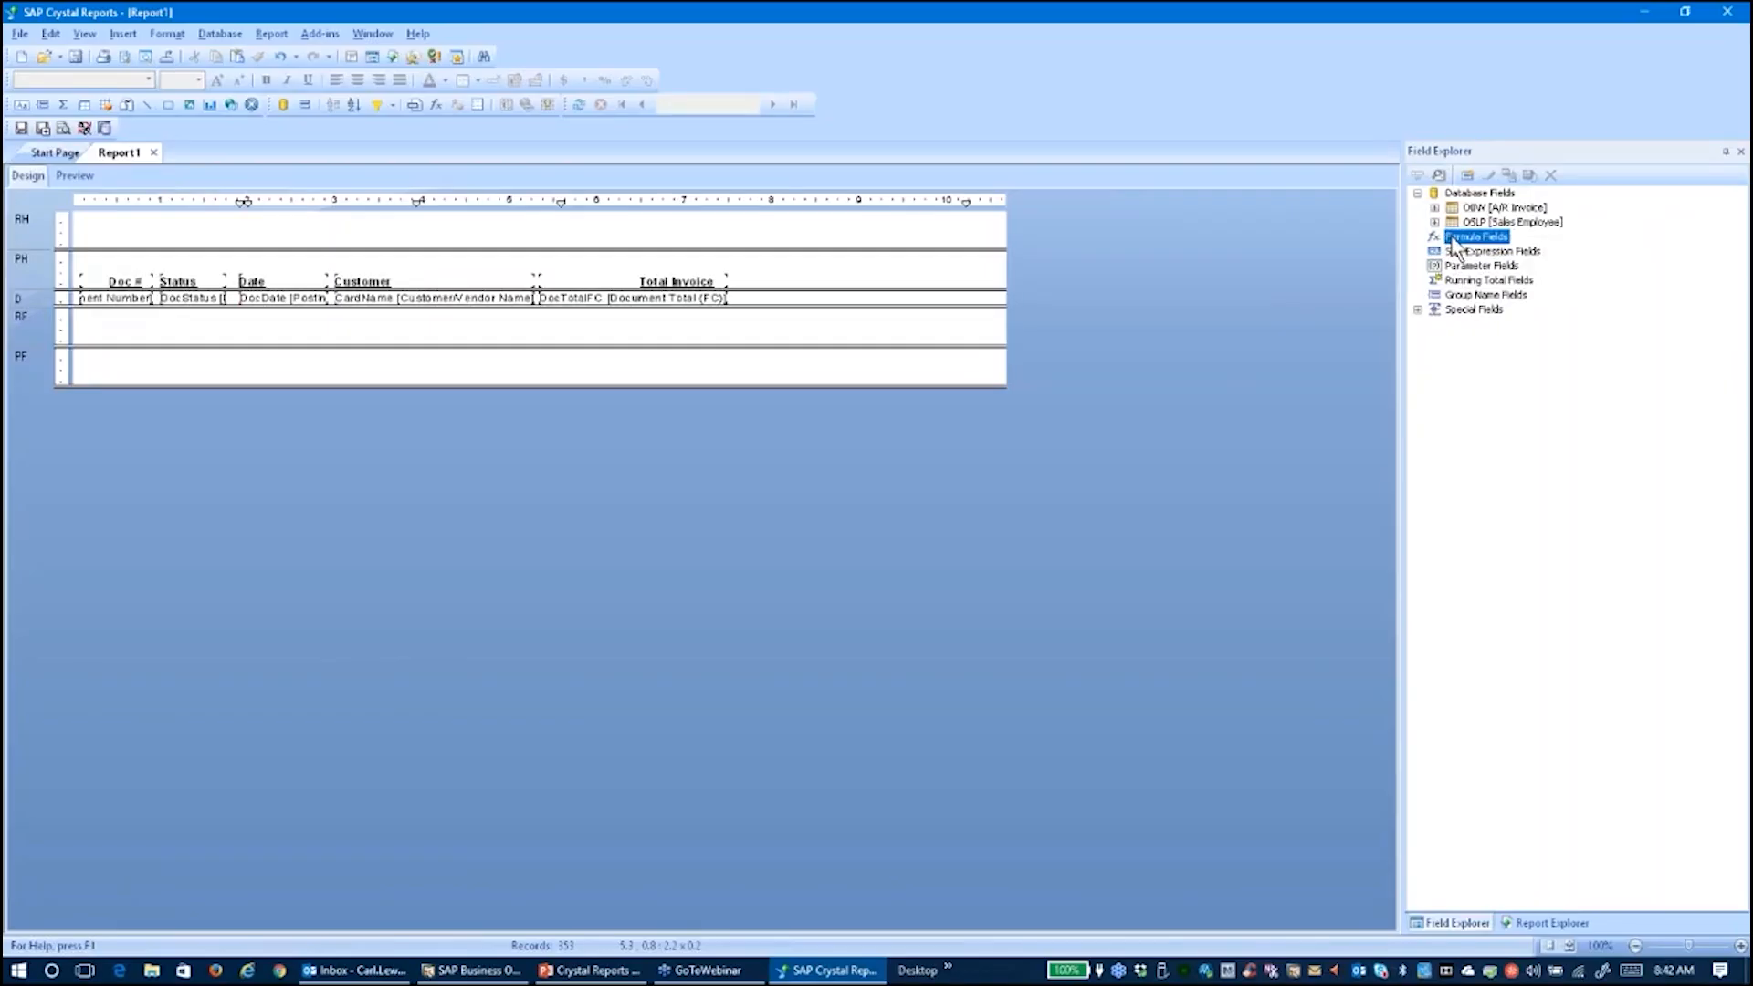
{"action": "right_click", "coordinate": [1456, 244]}
{"action": "left_click", "coordinate": [1488, 260]}
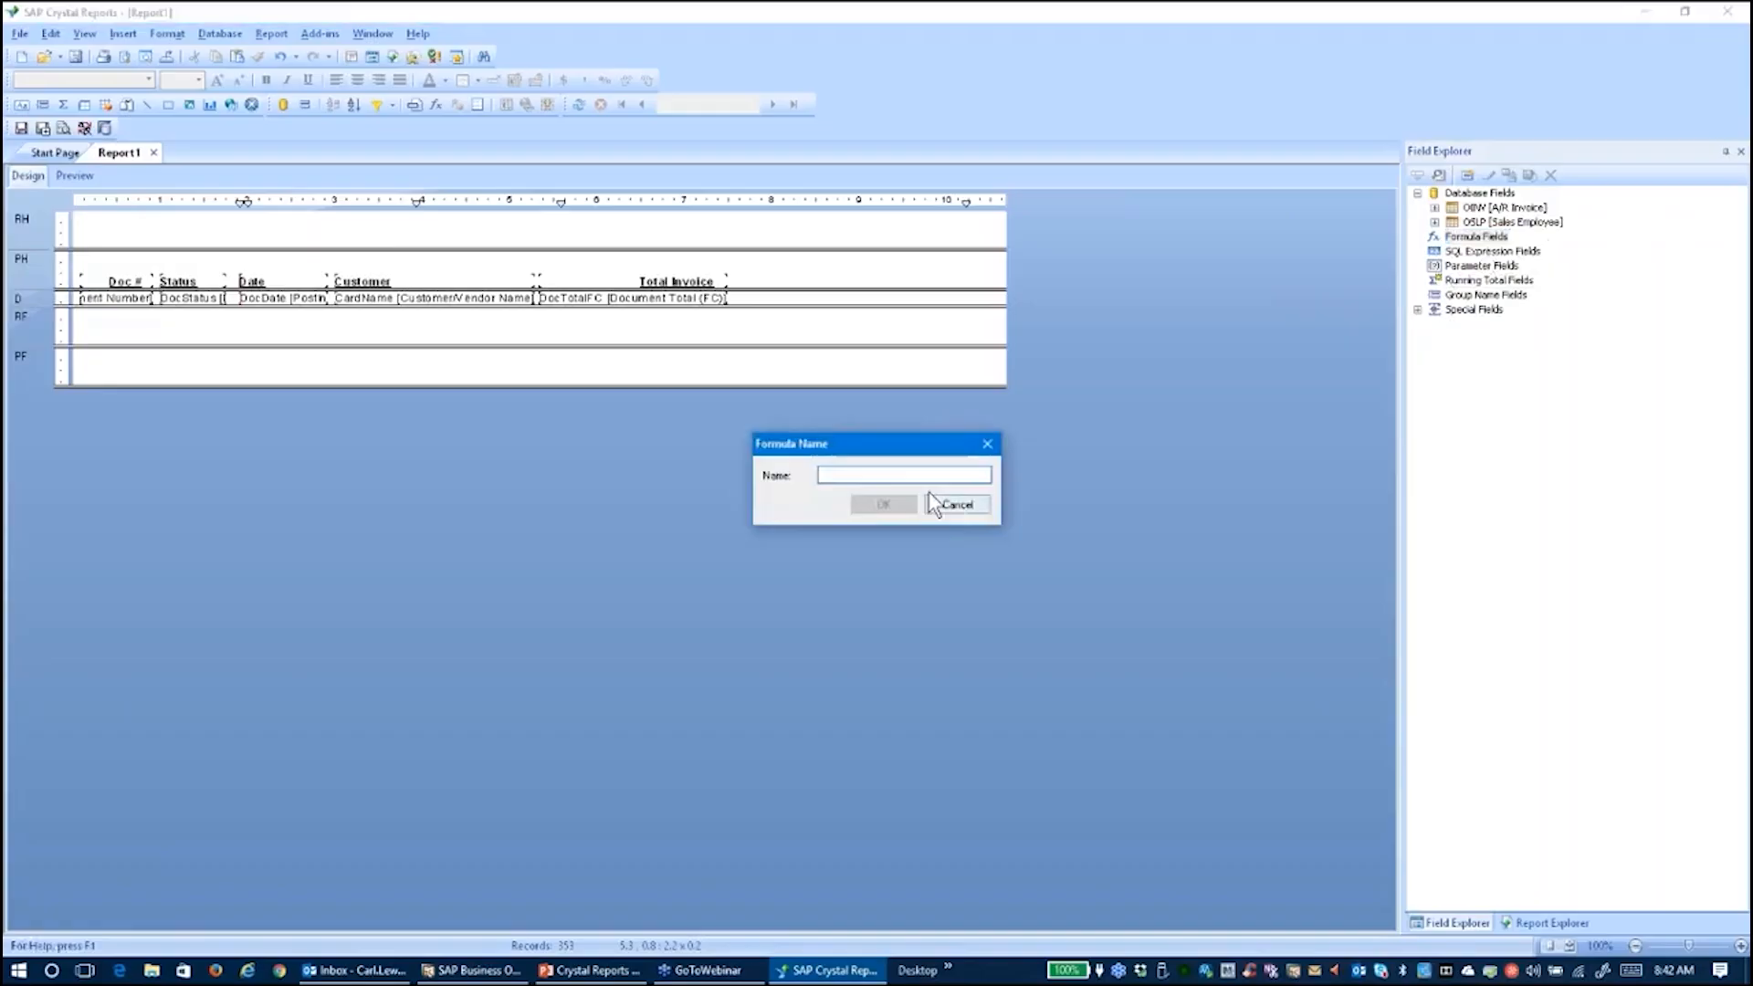
Name the formula Commission% and draft IF {OSLP.SlpName} = the sales employee's name THEN .03 ELSE
{"action": "type", "text": "Commission%"}
{"action": "left_click", "coordinate": [900, 502]}
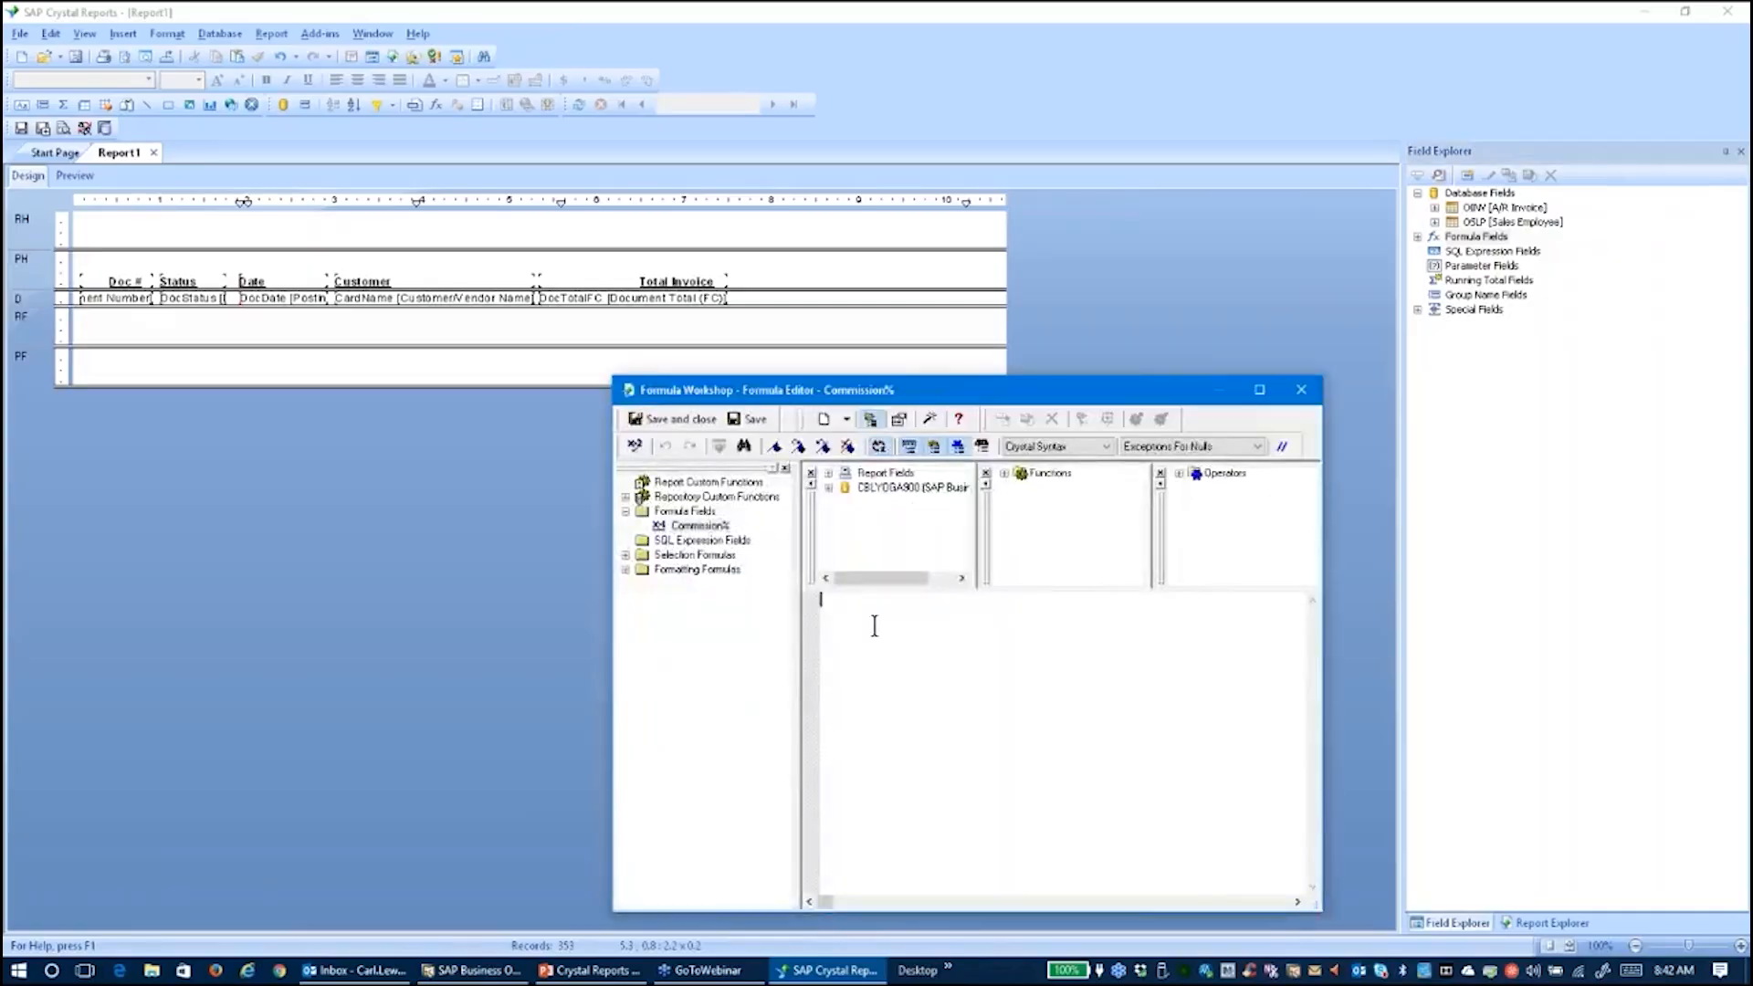
{"action": "type", "text": "If"}
{"action": "left_click", "coordinate": [829, 490]}
{"action": "left_click", "coordinate": [845, 516]}
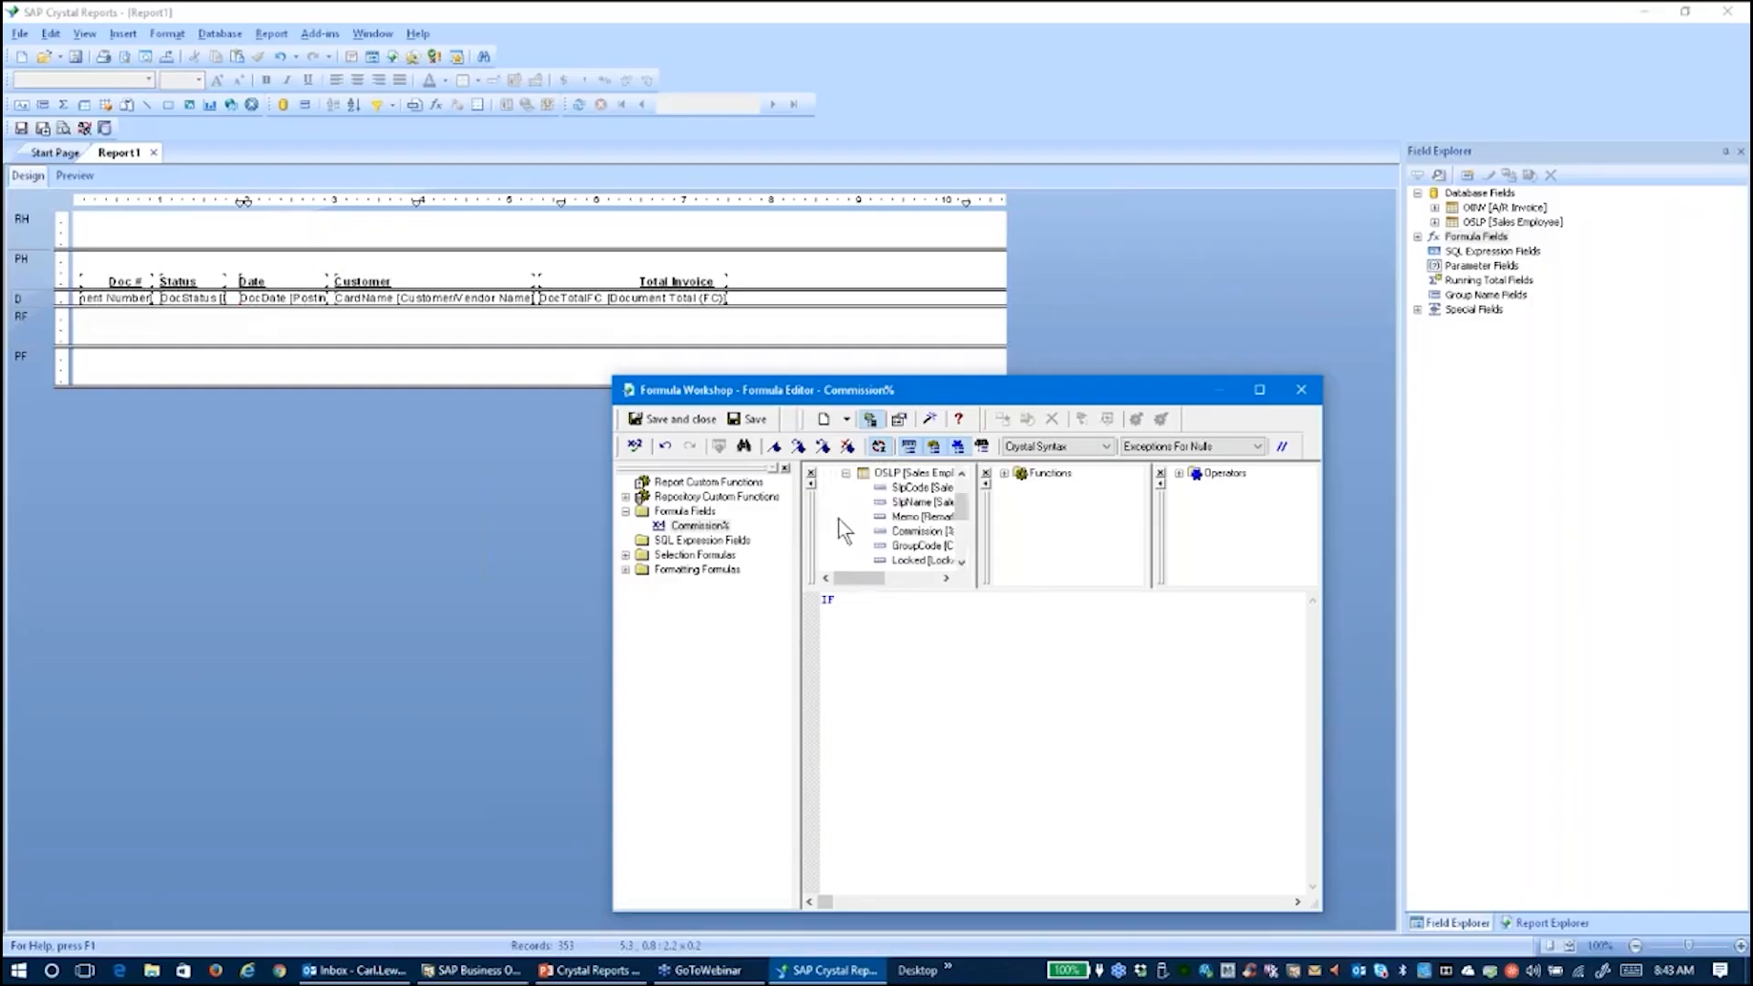
{"action": "left_click", "coordinate": [862, 603]}
{"action": "double_click", "coordinate": [902, 505]}
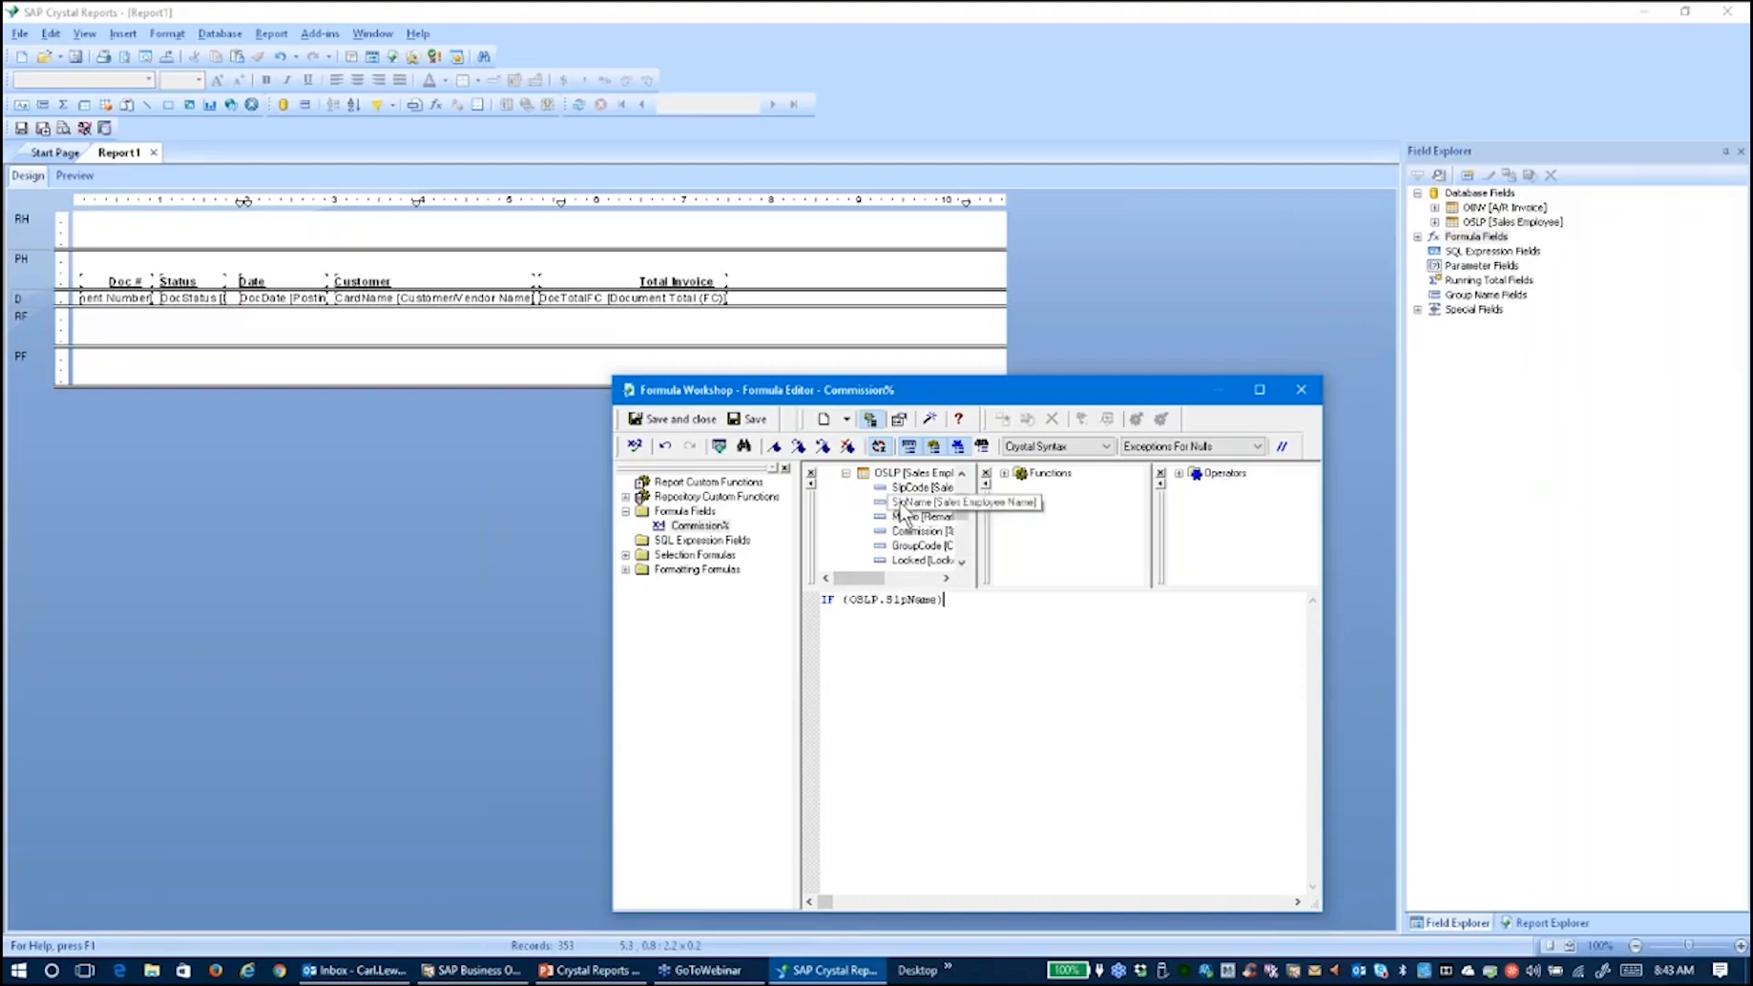
{"action": "type", "text": "= \"Sophie"}
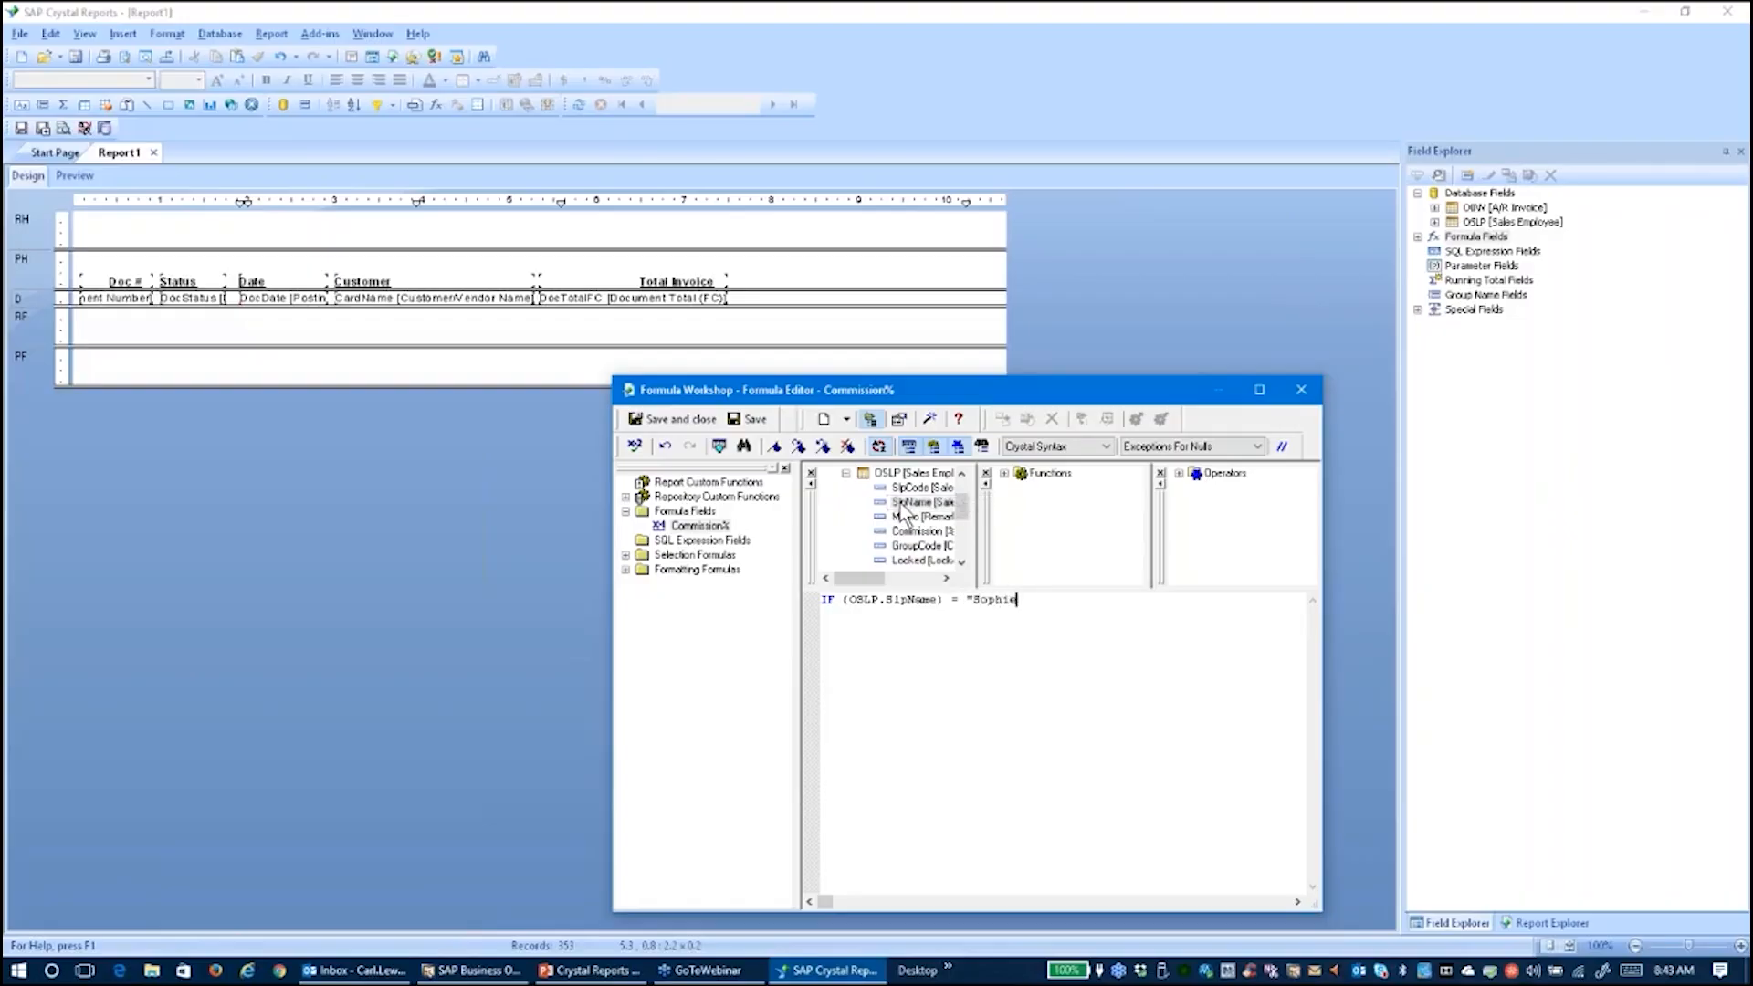
{"action": "type", "text": " Klogg\" THEN .03"}
{"action": "key", "text": "Return"}
{"action": "type", "text": "ELSE -"}
Correct the values to THEN .10 ELSE .05, pass the syntax check, and save the formula
{"action": "left_click", "coordinate": [1118, 599]}
{"action": "type", "text": "10"}
{"action": "left_click", "coordinate": [902, 618]}
{"action": "type", "text": ".05"}
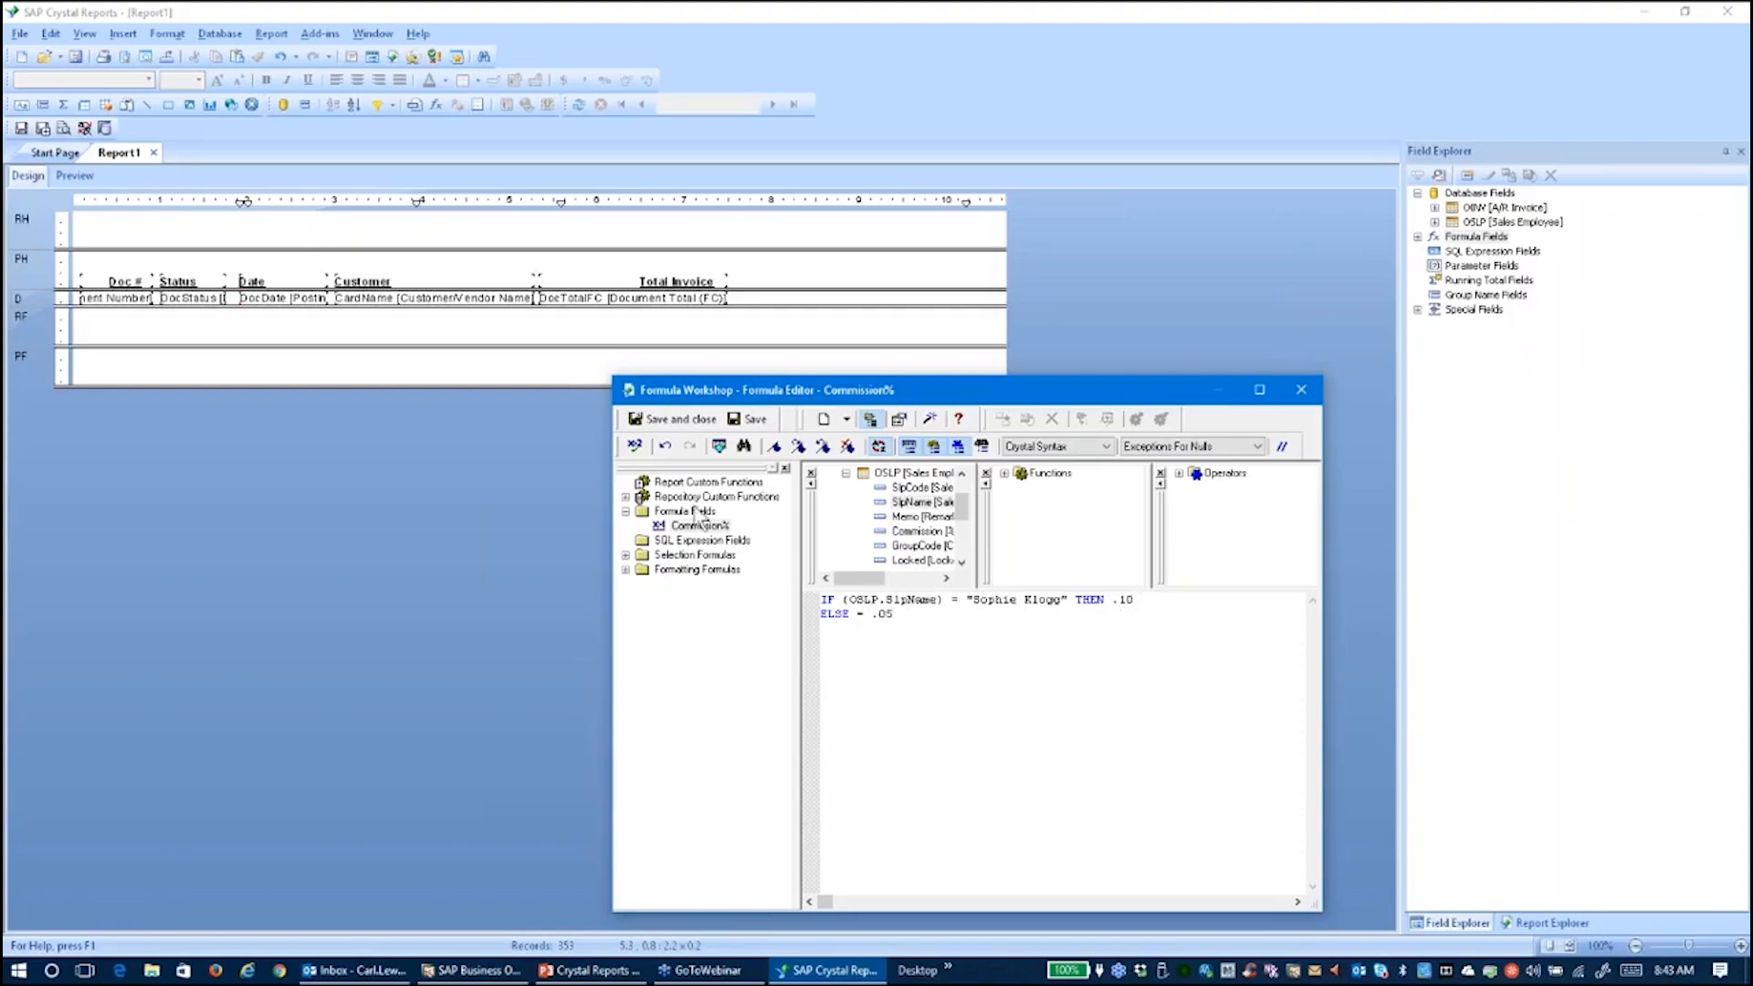
{"action": "left_click", "coordinate": [634, 447]}
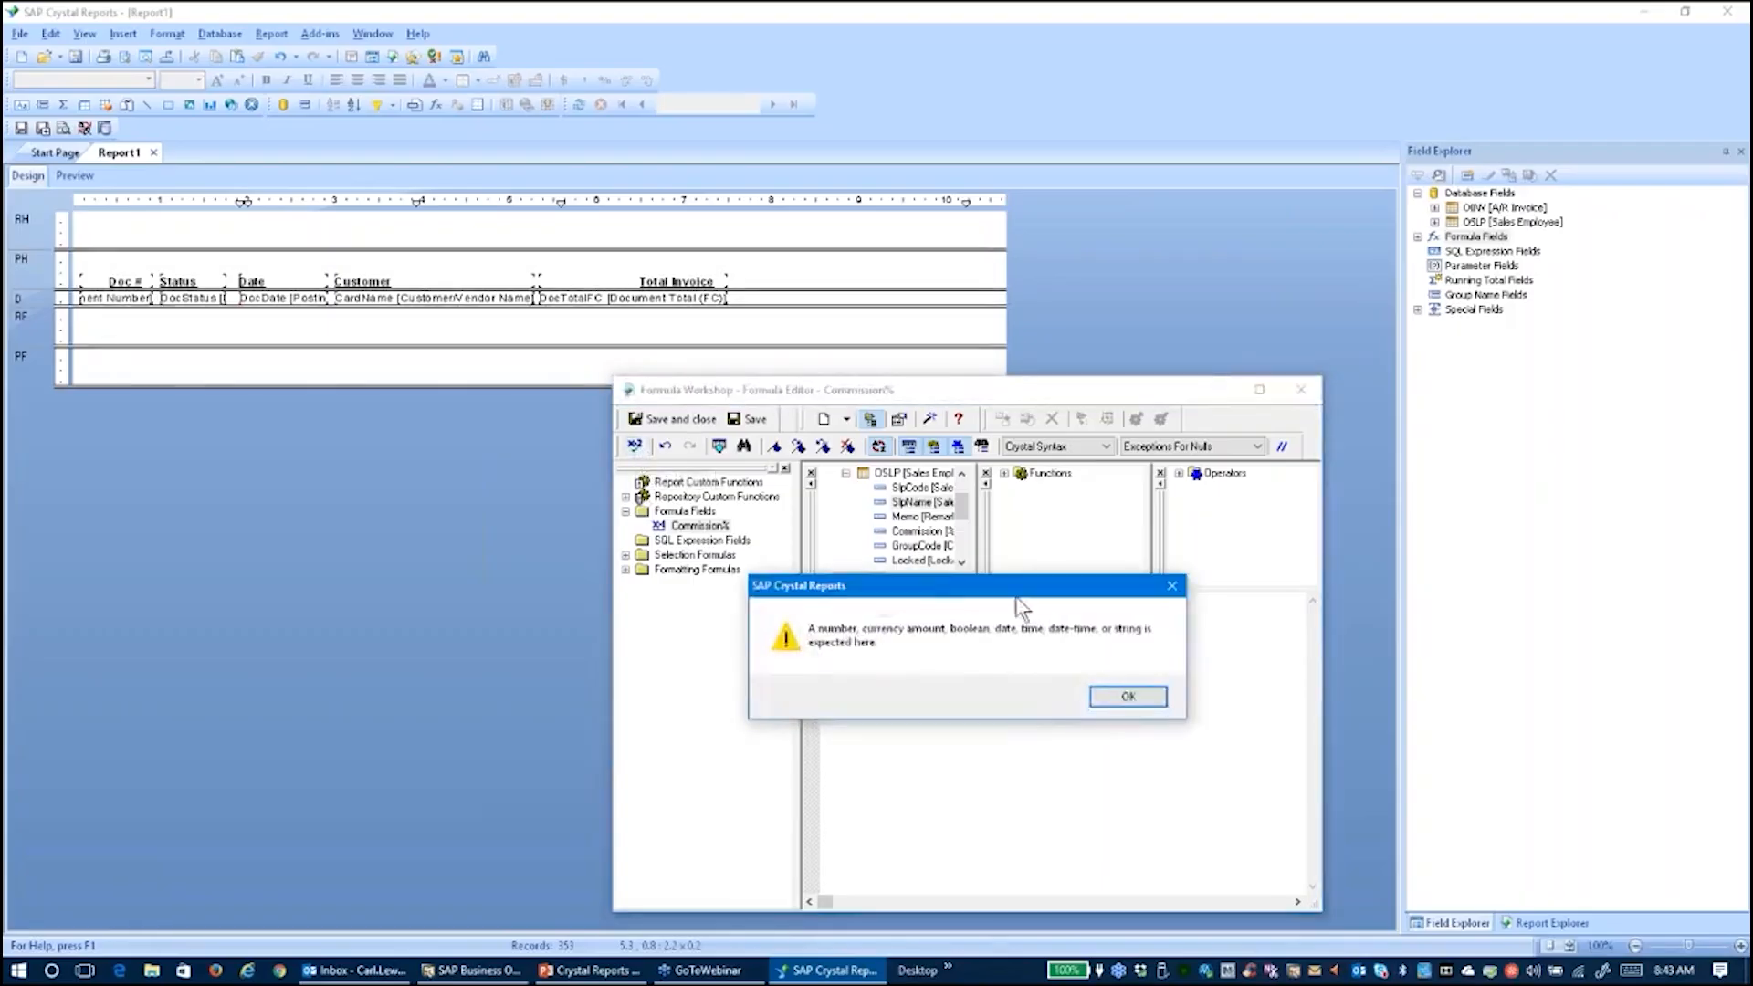
{"action": "left_click", "coordinate": [1128, 697]}
{"action": "left_click", "coordinate": [931, 628]}
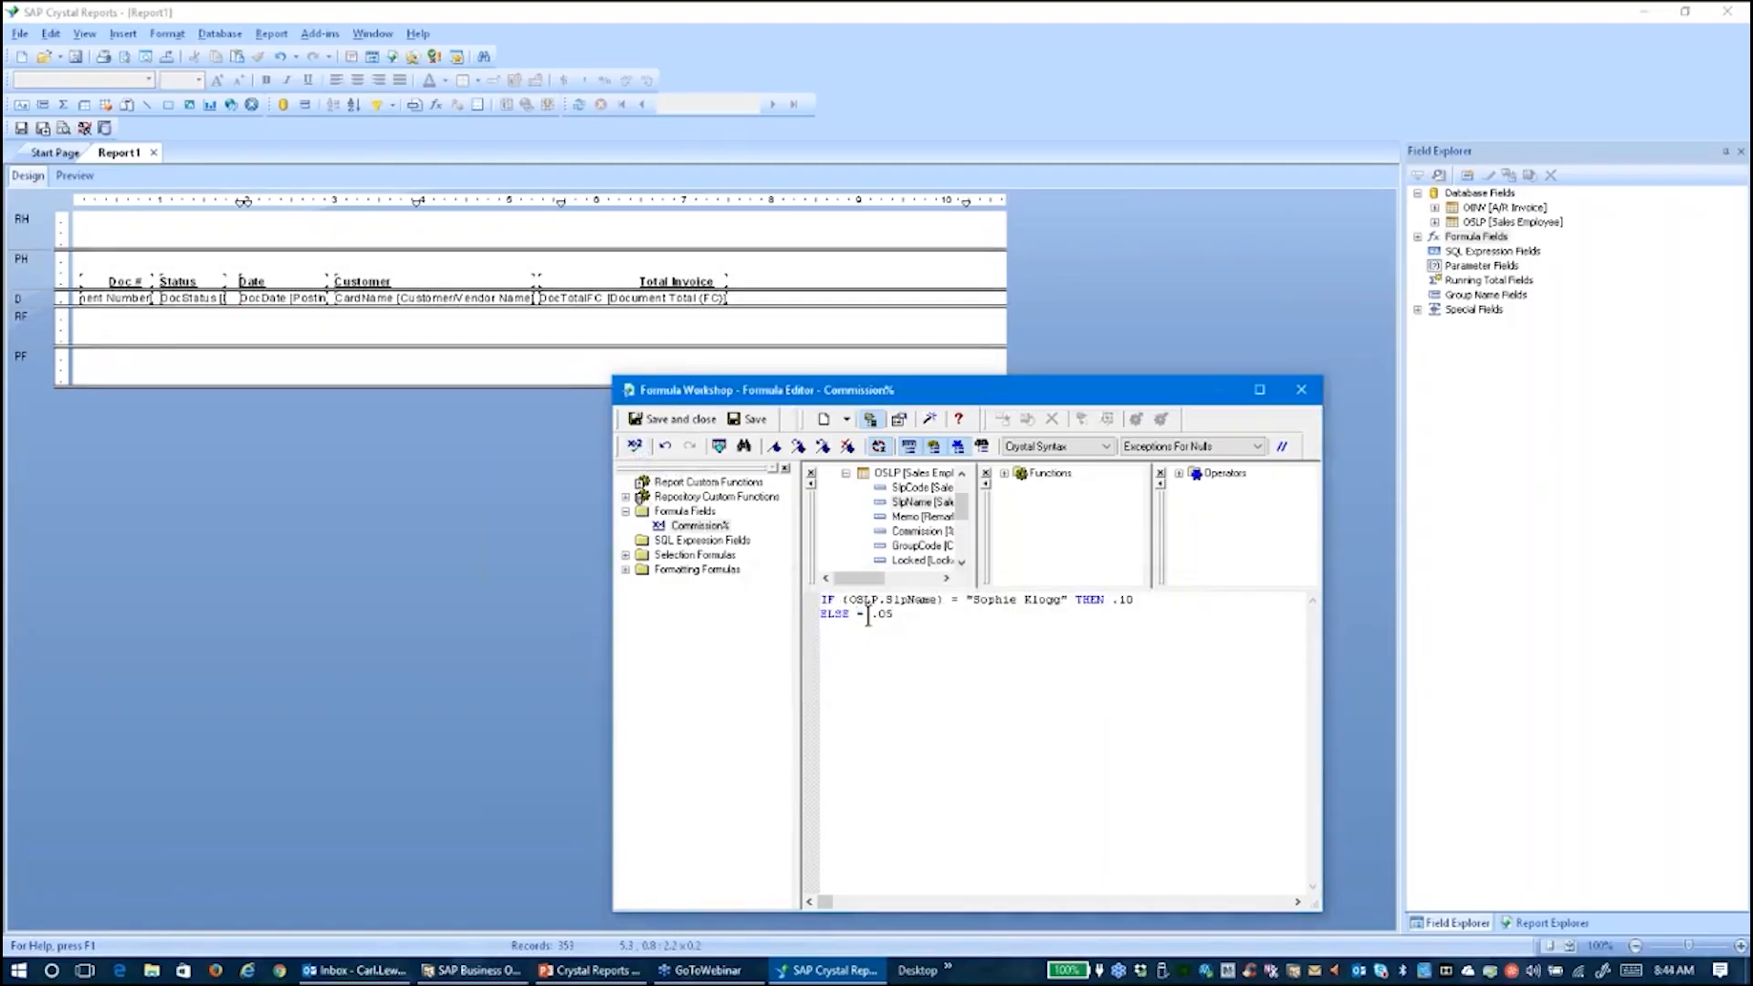
{"action": "key", "text": "Delete"}
{"action": "key", "text": "Delete"}
{"action": "key", "text": "Delete"}
{"action": "type", "text": "."}
{"action": "left_click", "coordinate": [634, 445]}
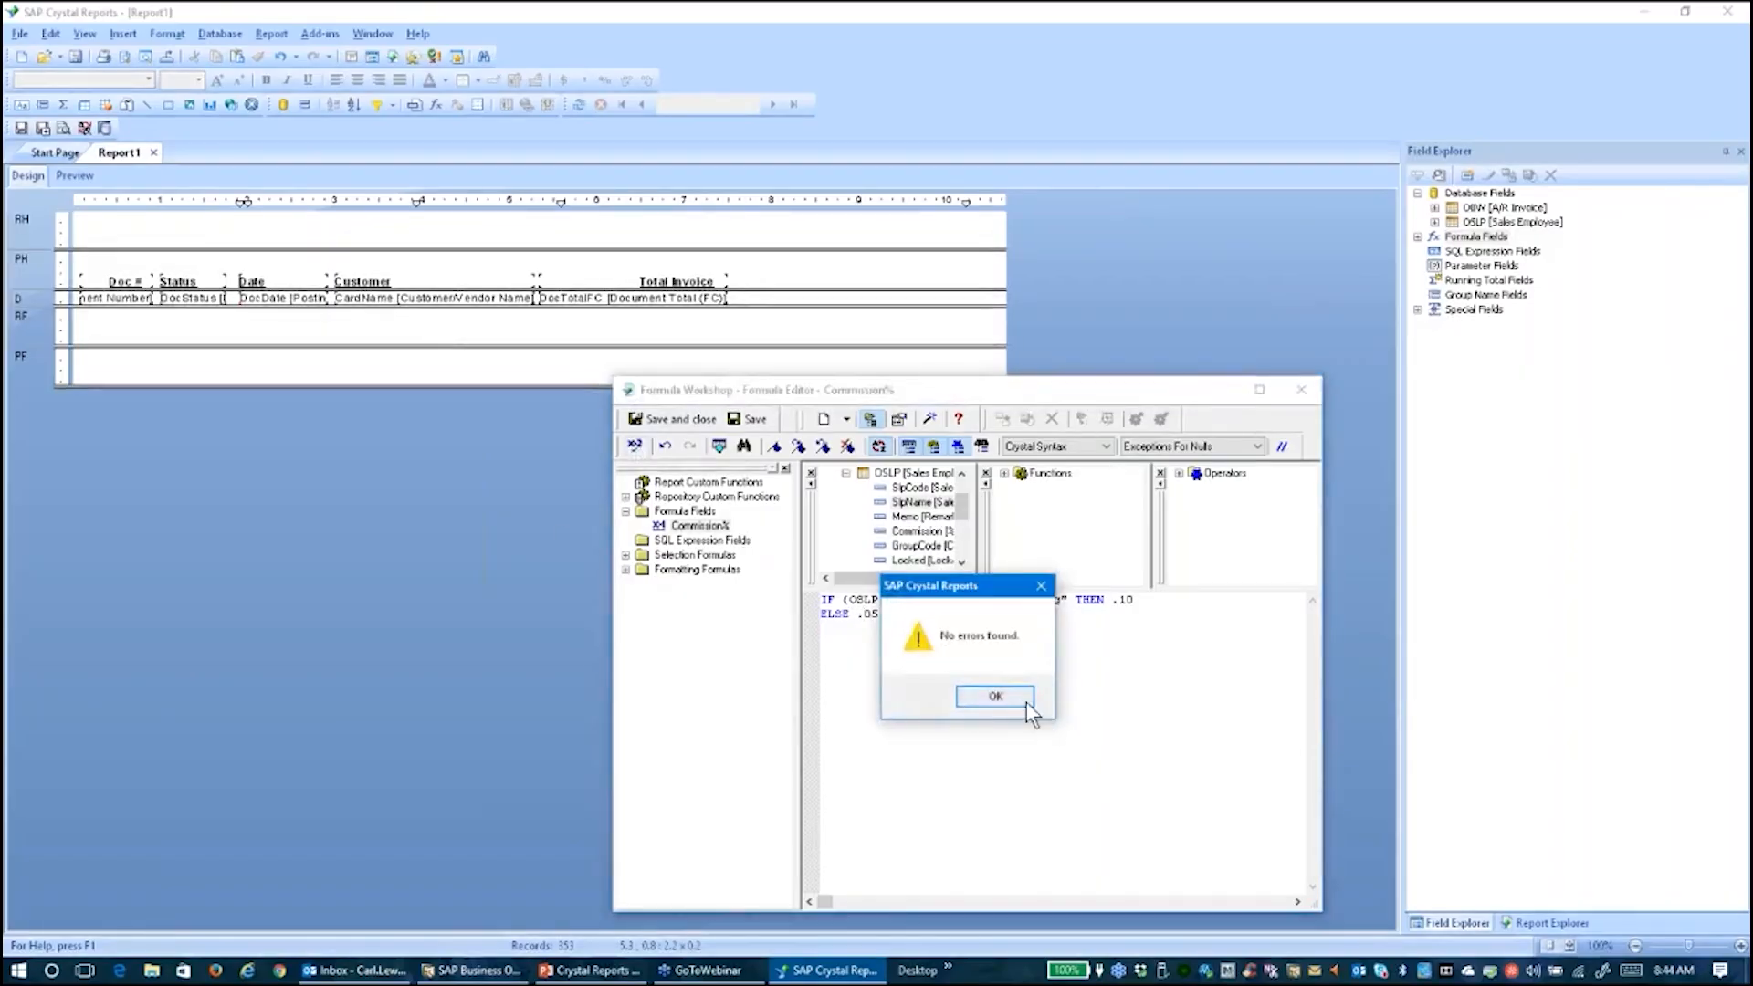
{"action": "left_click", "coordinate": [1026, 703]}
{"action": "left_click", "coordinate": [672, 420]}
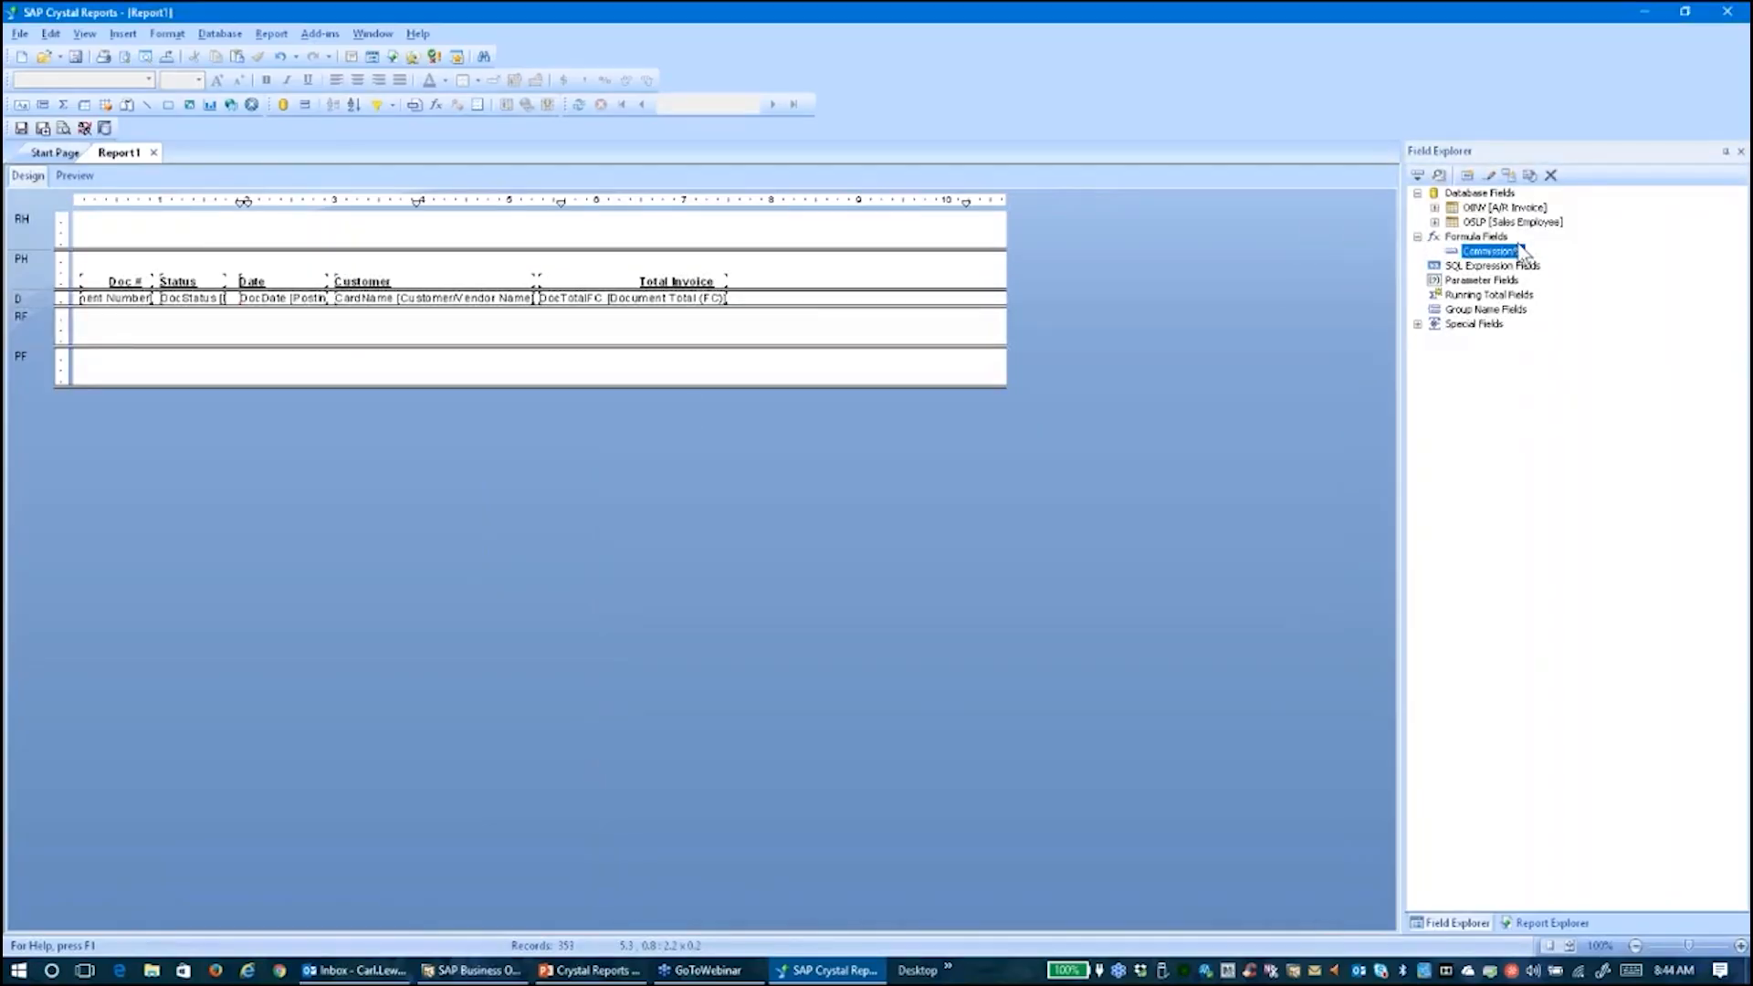
Place the Commission% field right of Total Invoice in the details row and bold its heading
{"action": "left_click_drag", "start_coordinate": [1488, 256], "coordinate": [995, 315]}
{"action": "left_click_drag", "start_coordinate": [838, 324], "coordinate": [749, 298]}
{"action": "left_click", "coordinate": [770, 282]}
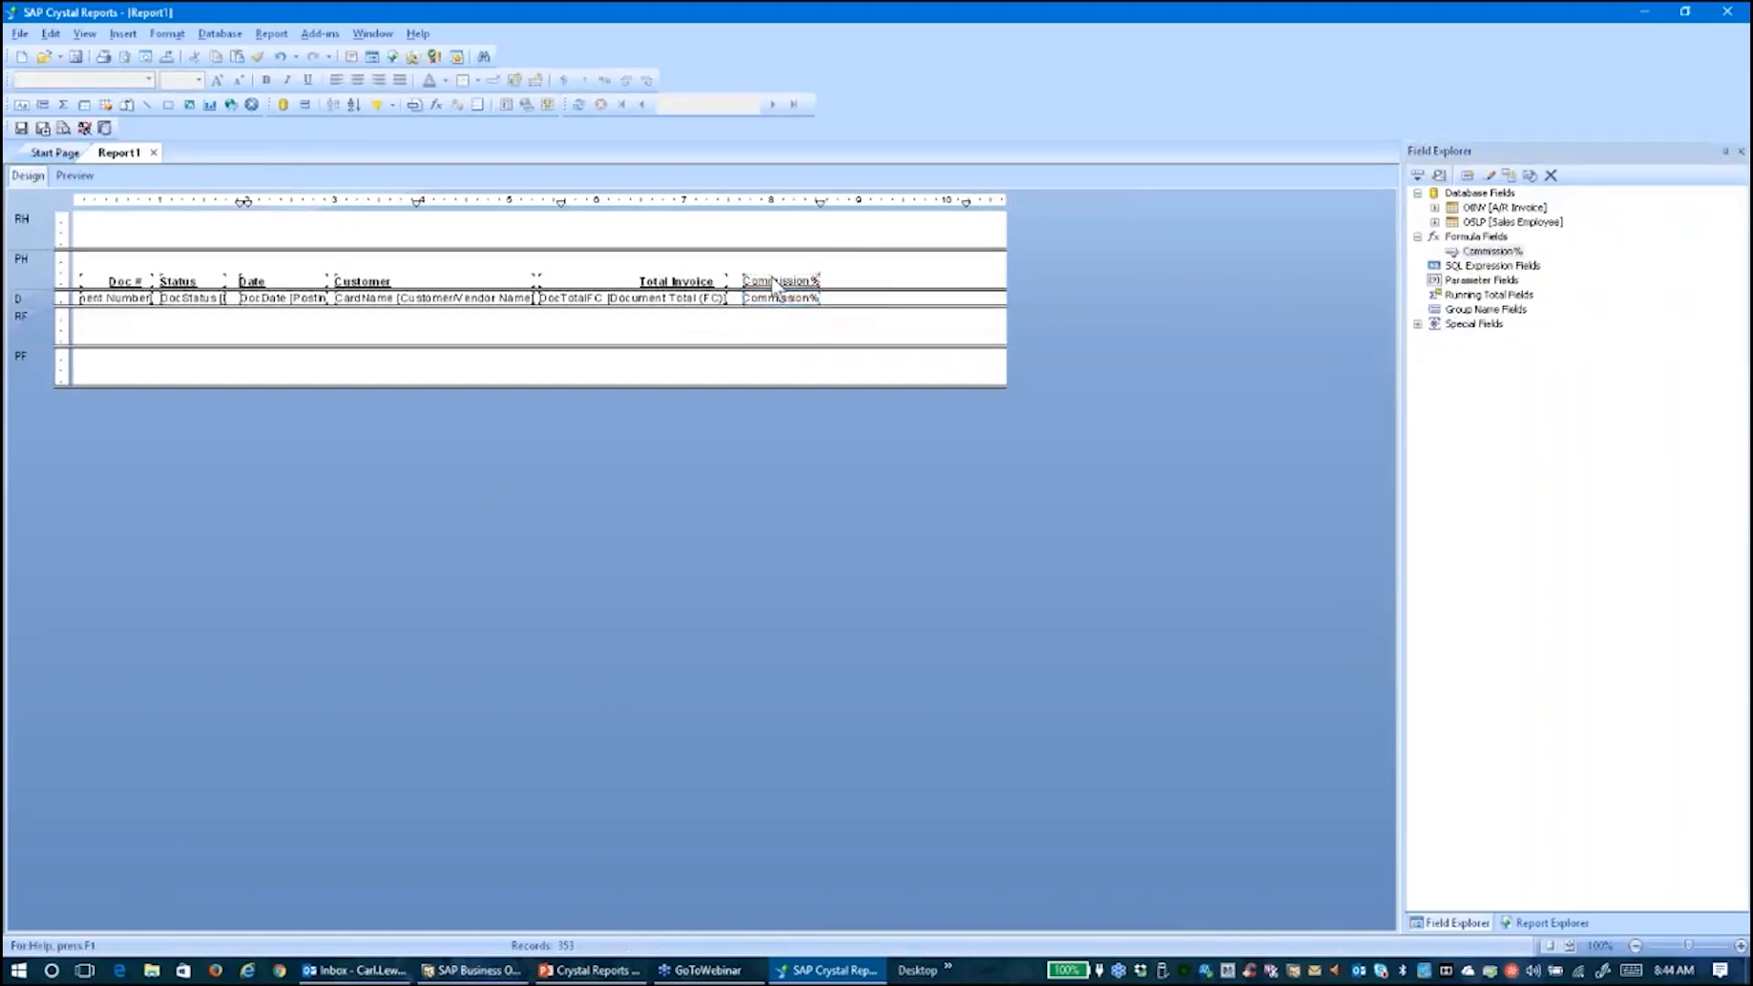
{"action": "double_click", "coordinate": [772, 282]}
{"action": "double_click", "coordinate": [740, 284]}
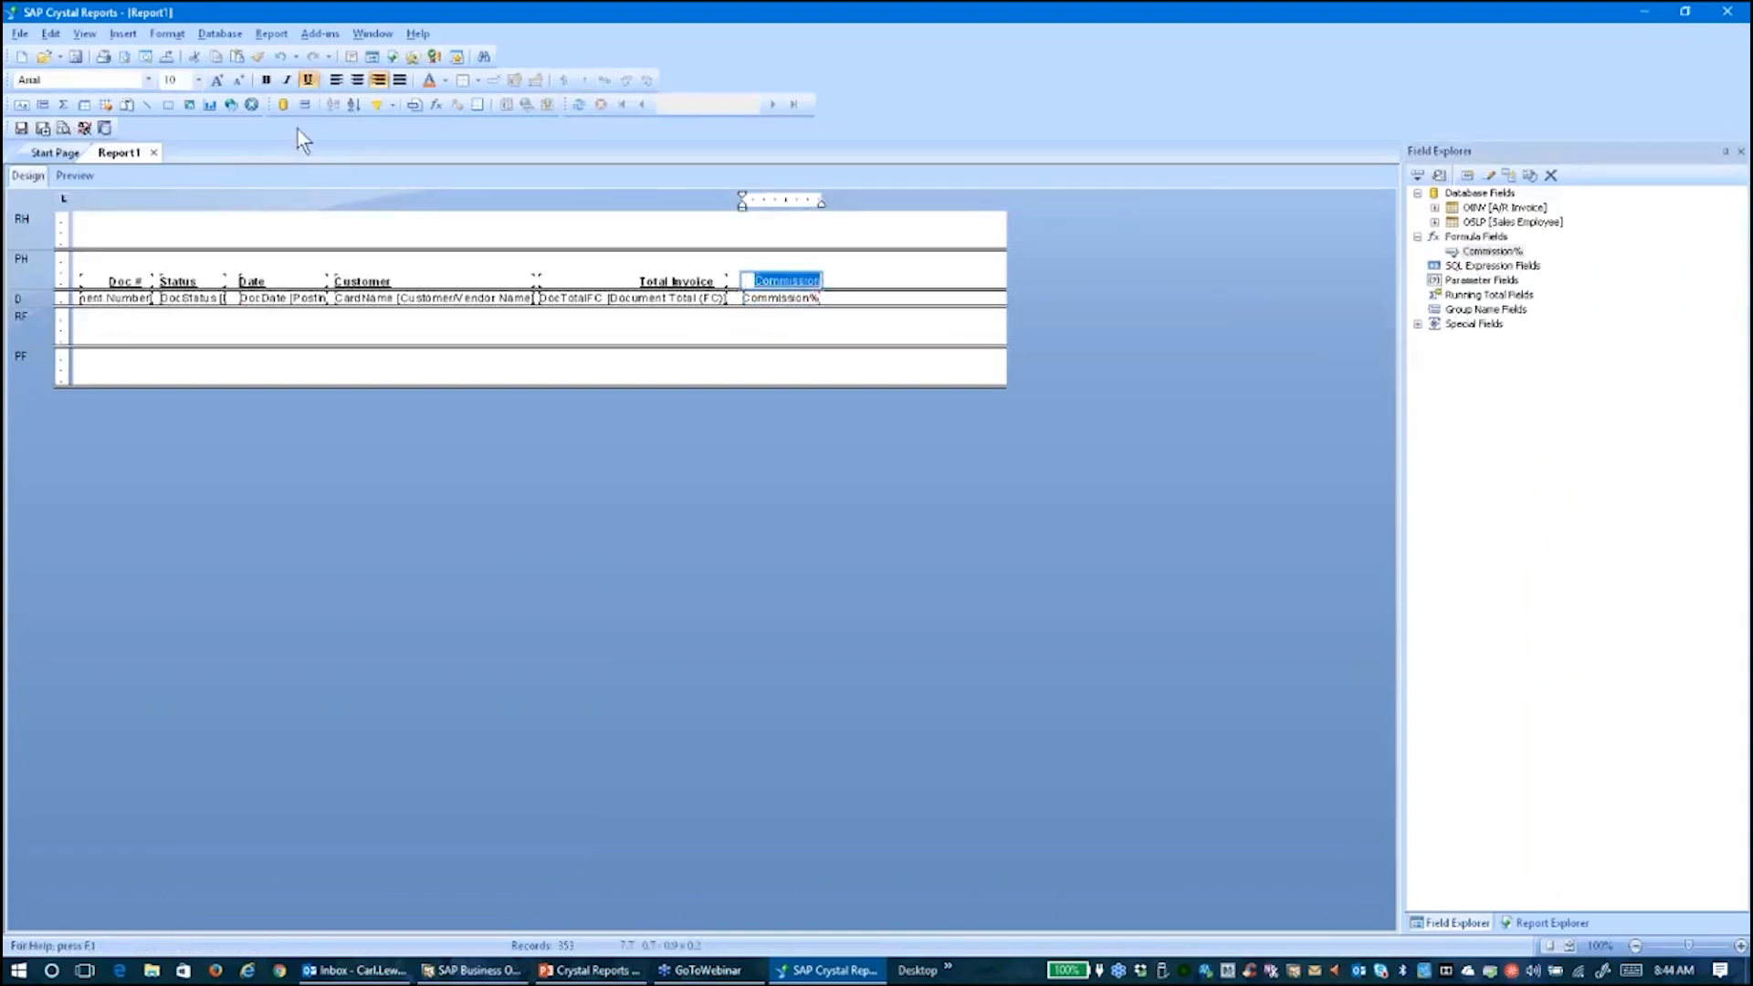
{"action": "left_click", "coordinate": [267, 81]}
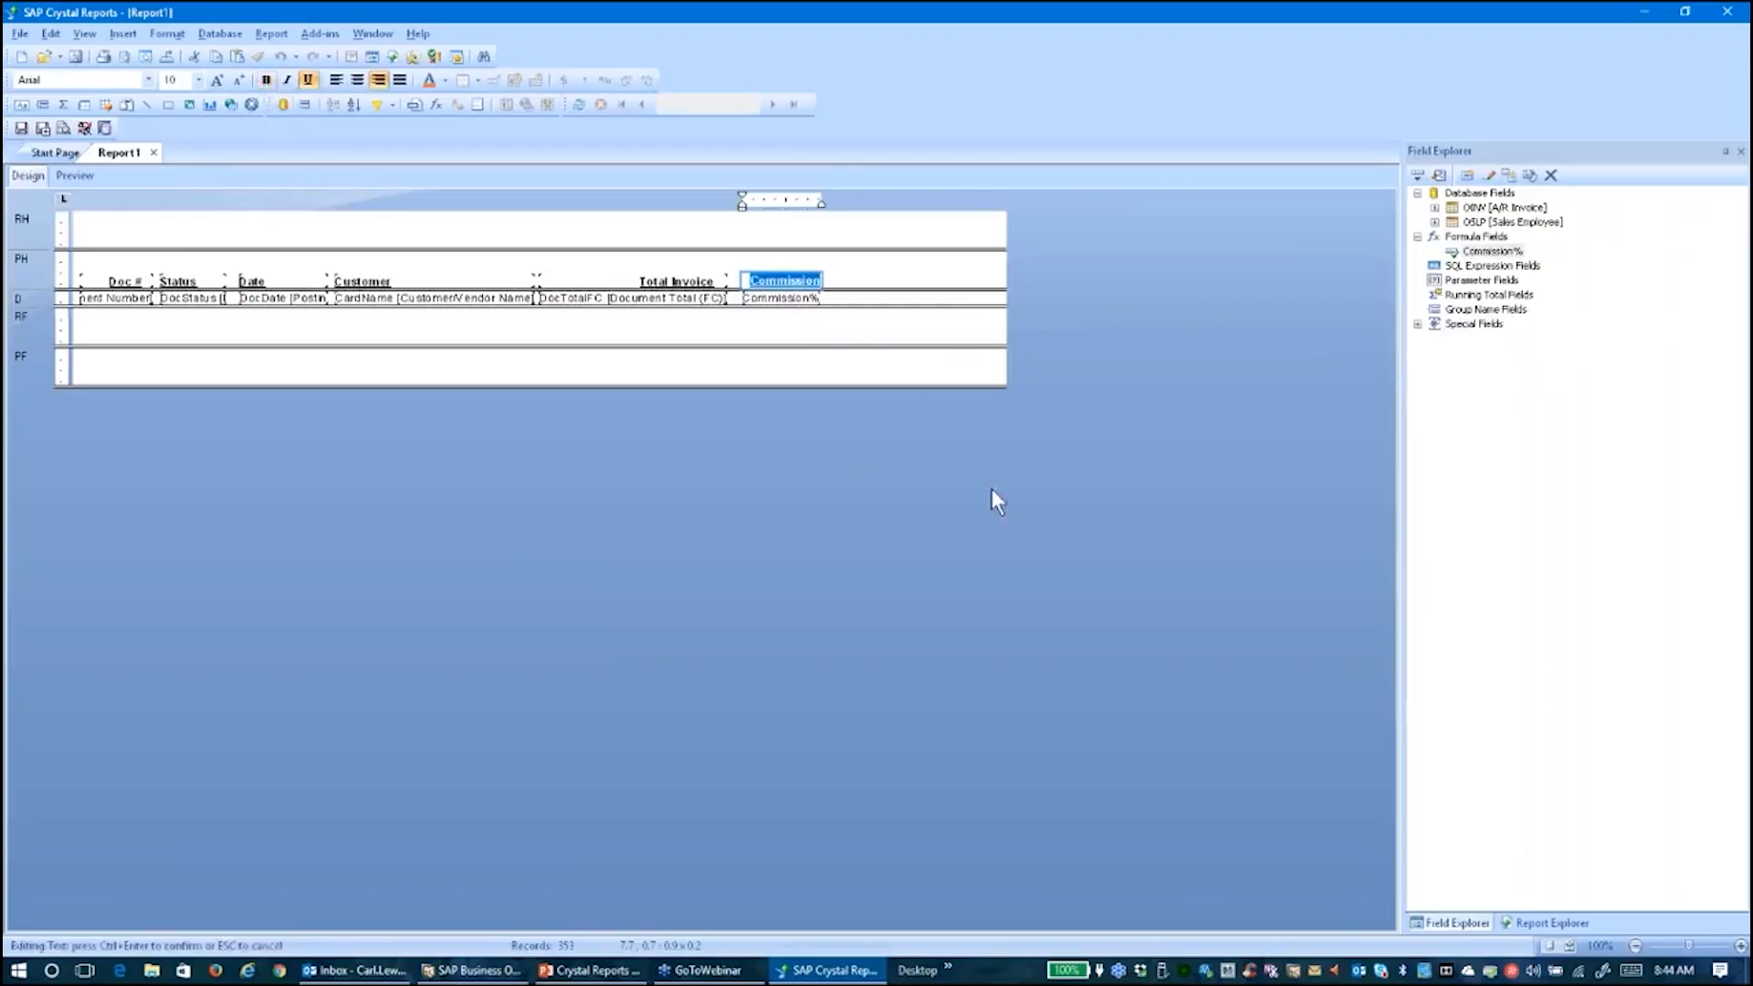
{"action": "left_click", "coordinate": [888, 336]}
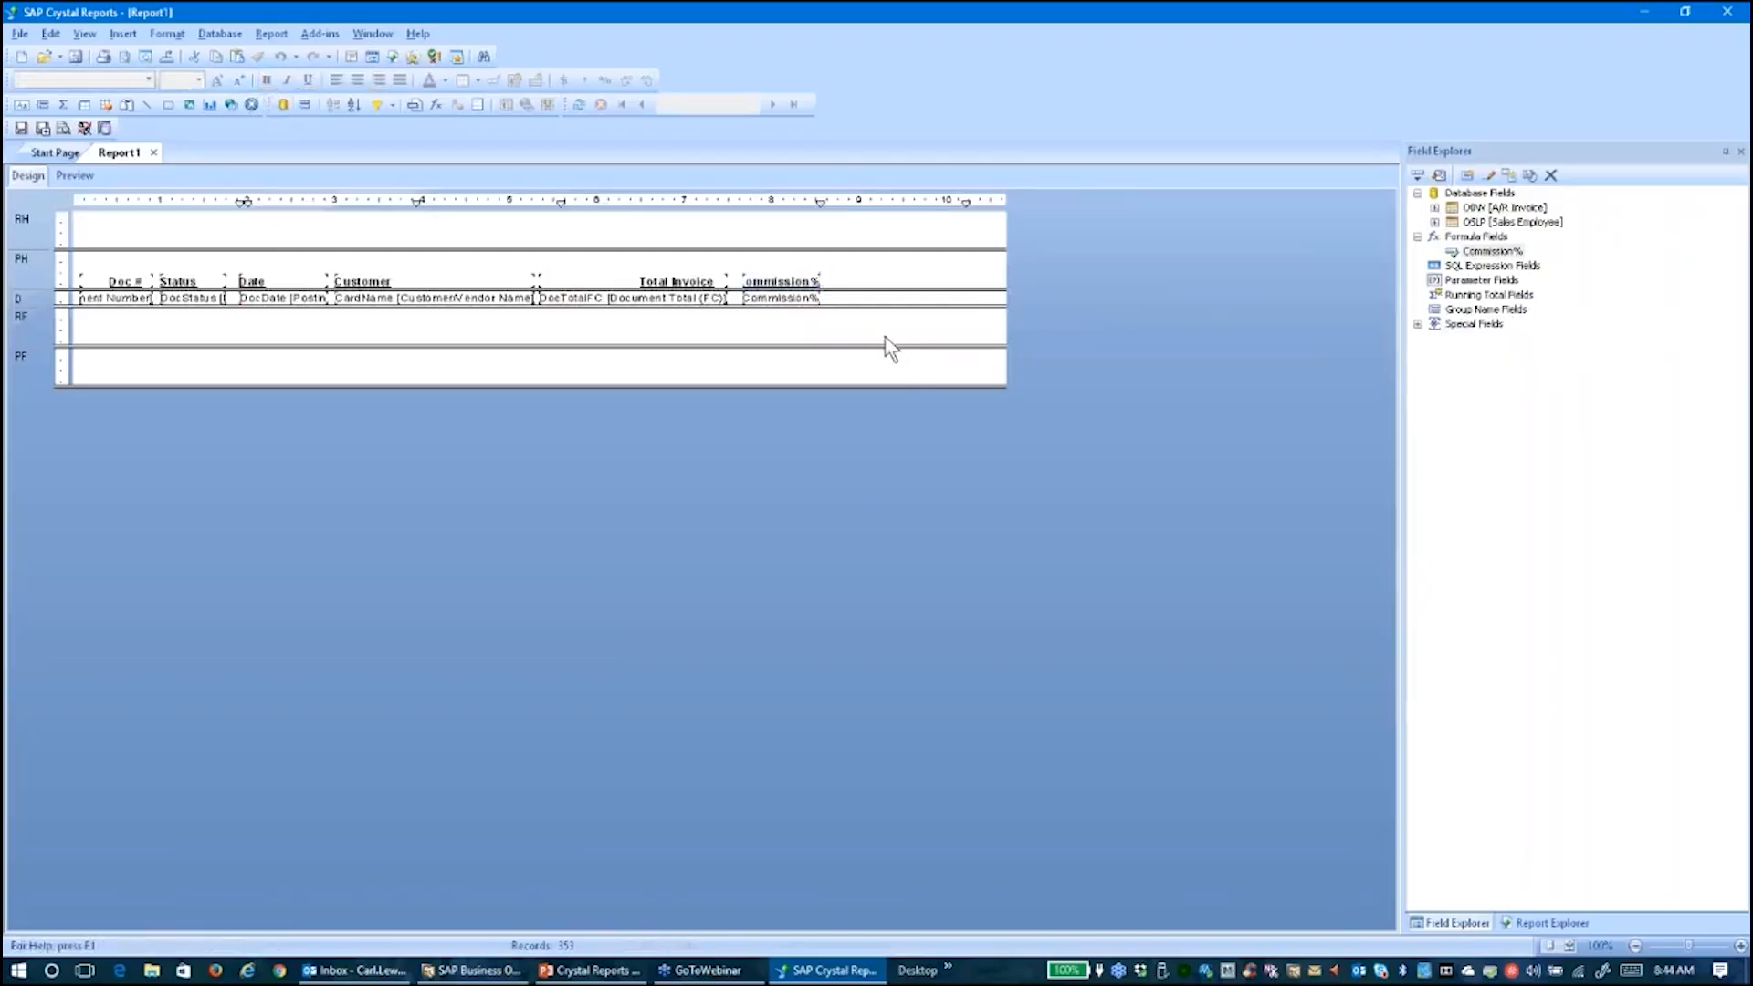
Widen the Commission% field, then center-align both its heading and values
{"action": "left_click", "coordinate": [815, 298]}
{"action": "left_click_drag", "start_coordinate": [821, 298], "coordinate": [829, 298]}
{"action": "left_click", "coordinate": [799, 330]}
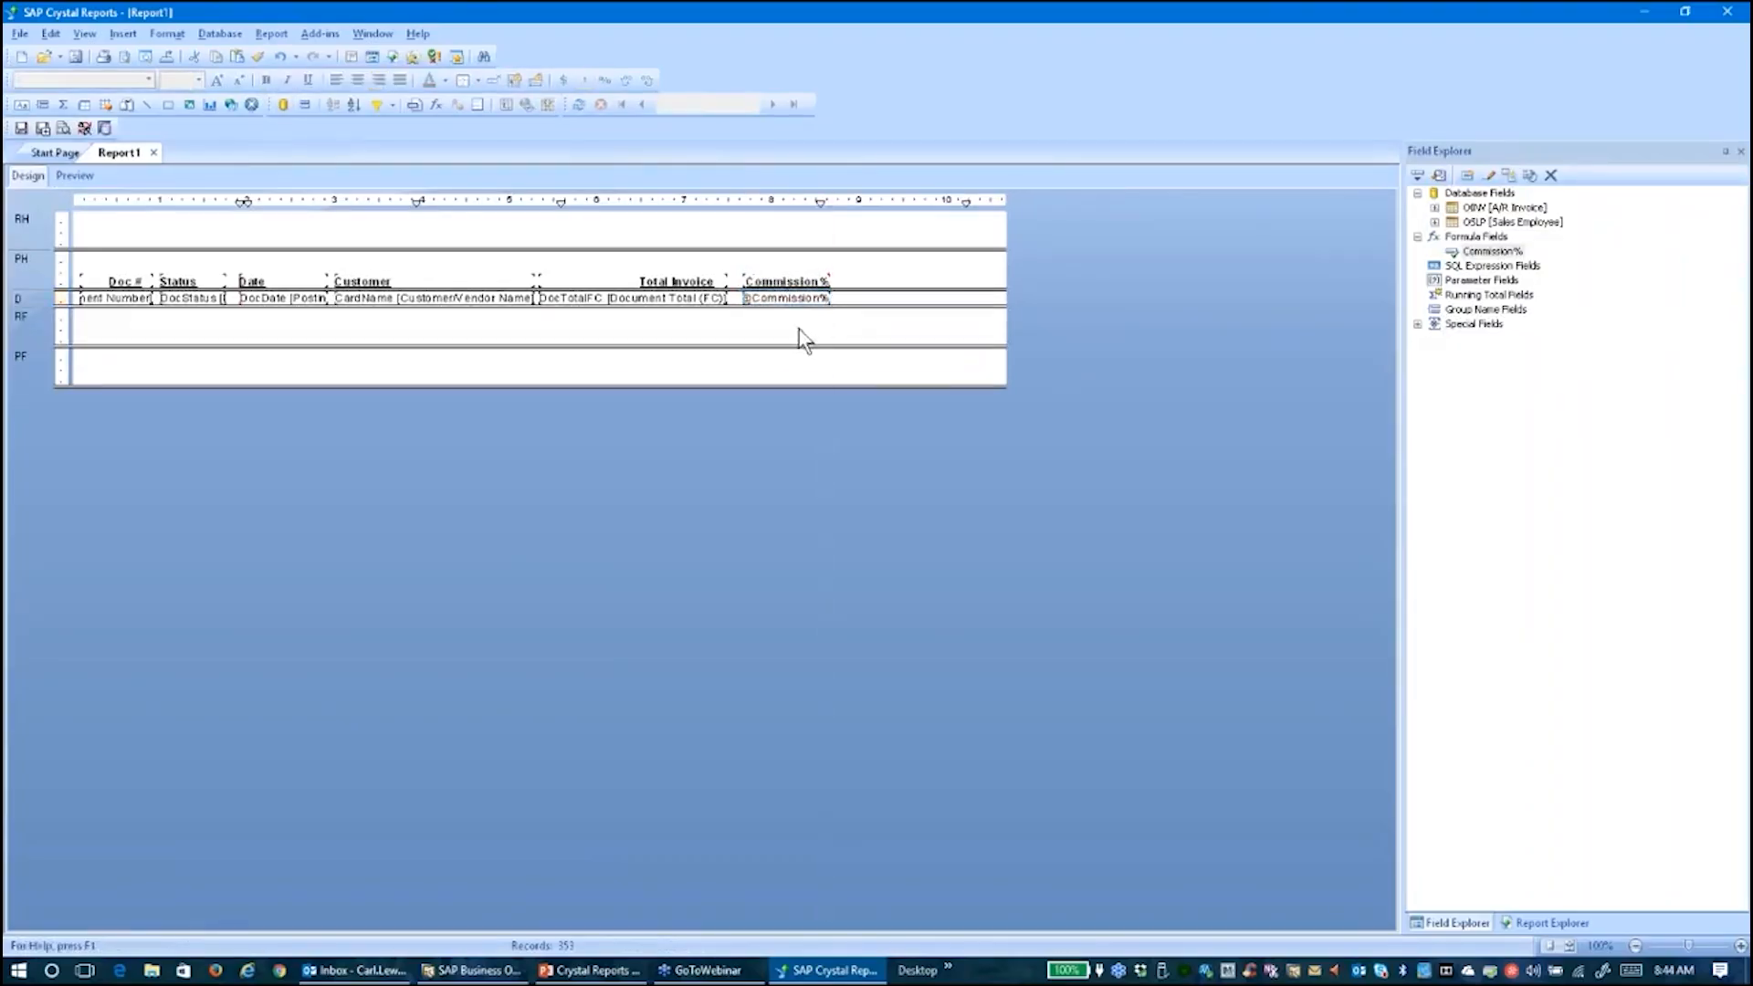
{"action": "left_click", "coordinate": [795, 299]}
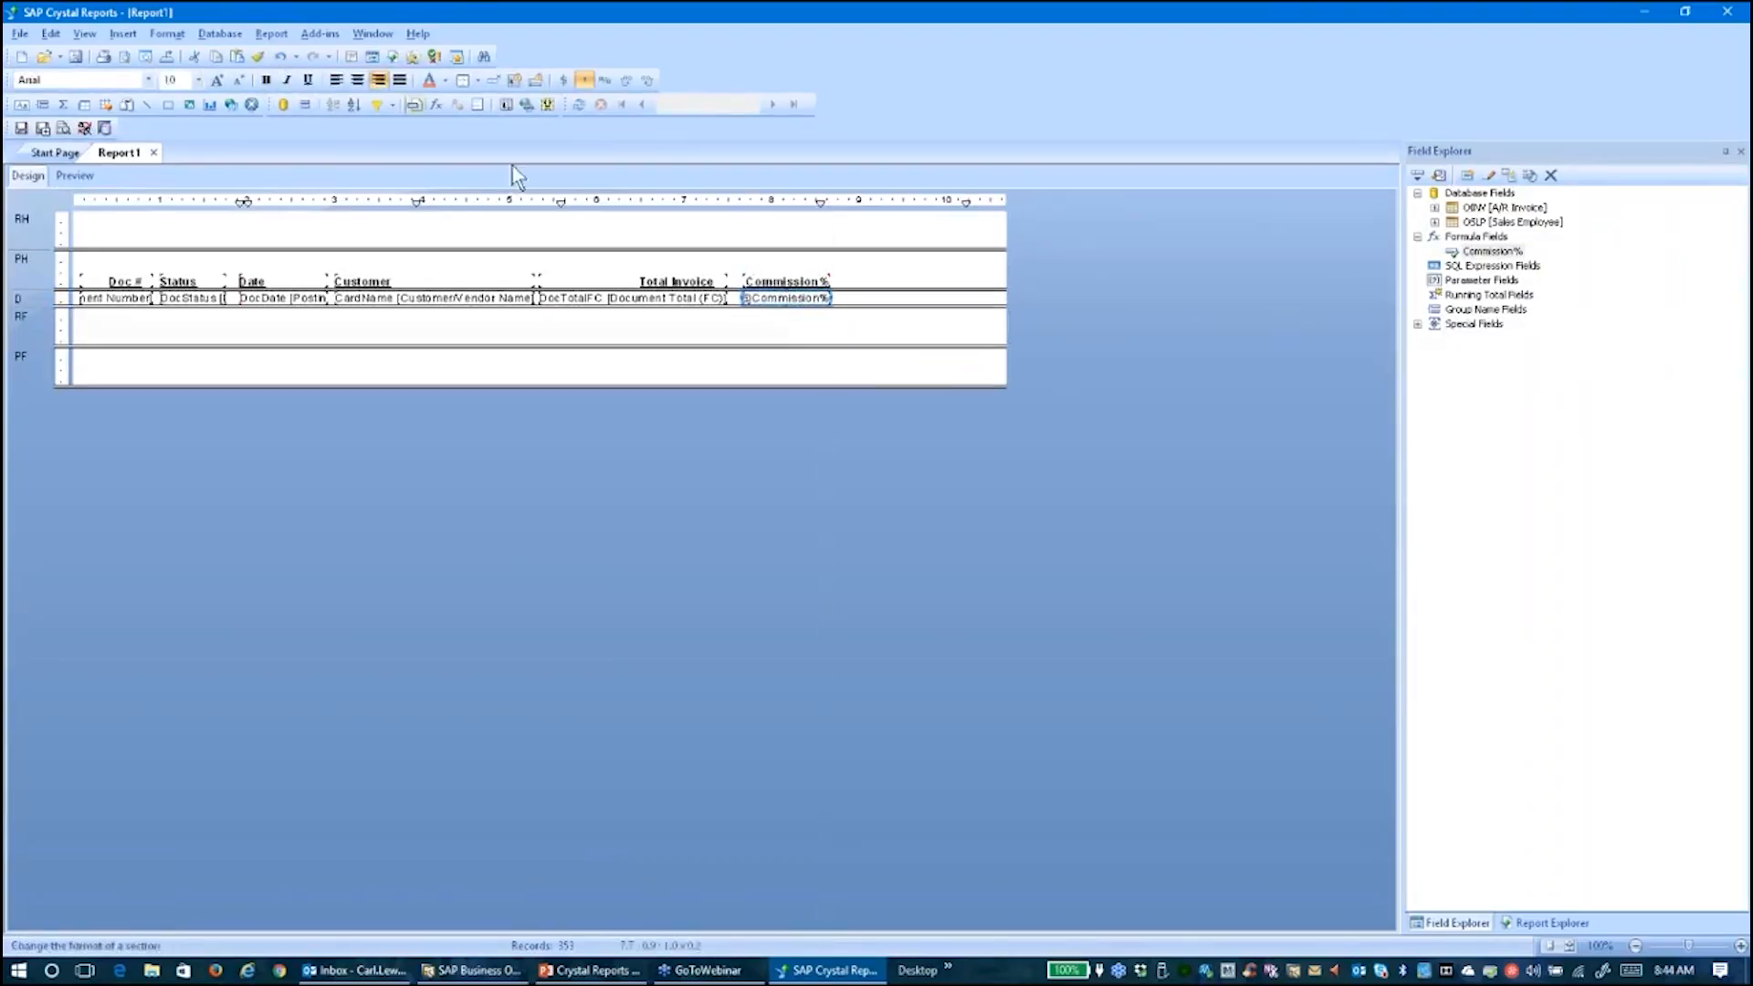
{"action": "left_click", "coordinate": [786, 282], "text": "ctrl"}
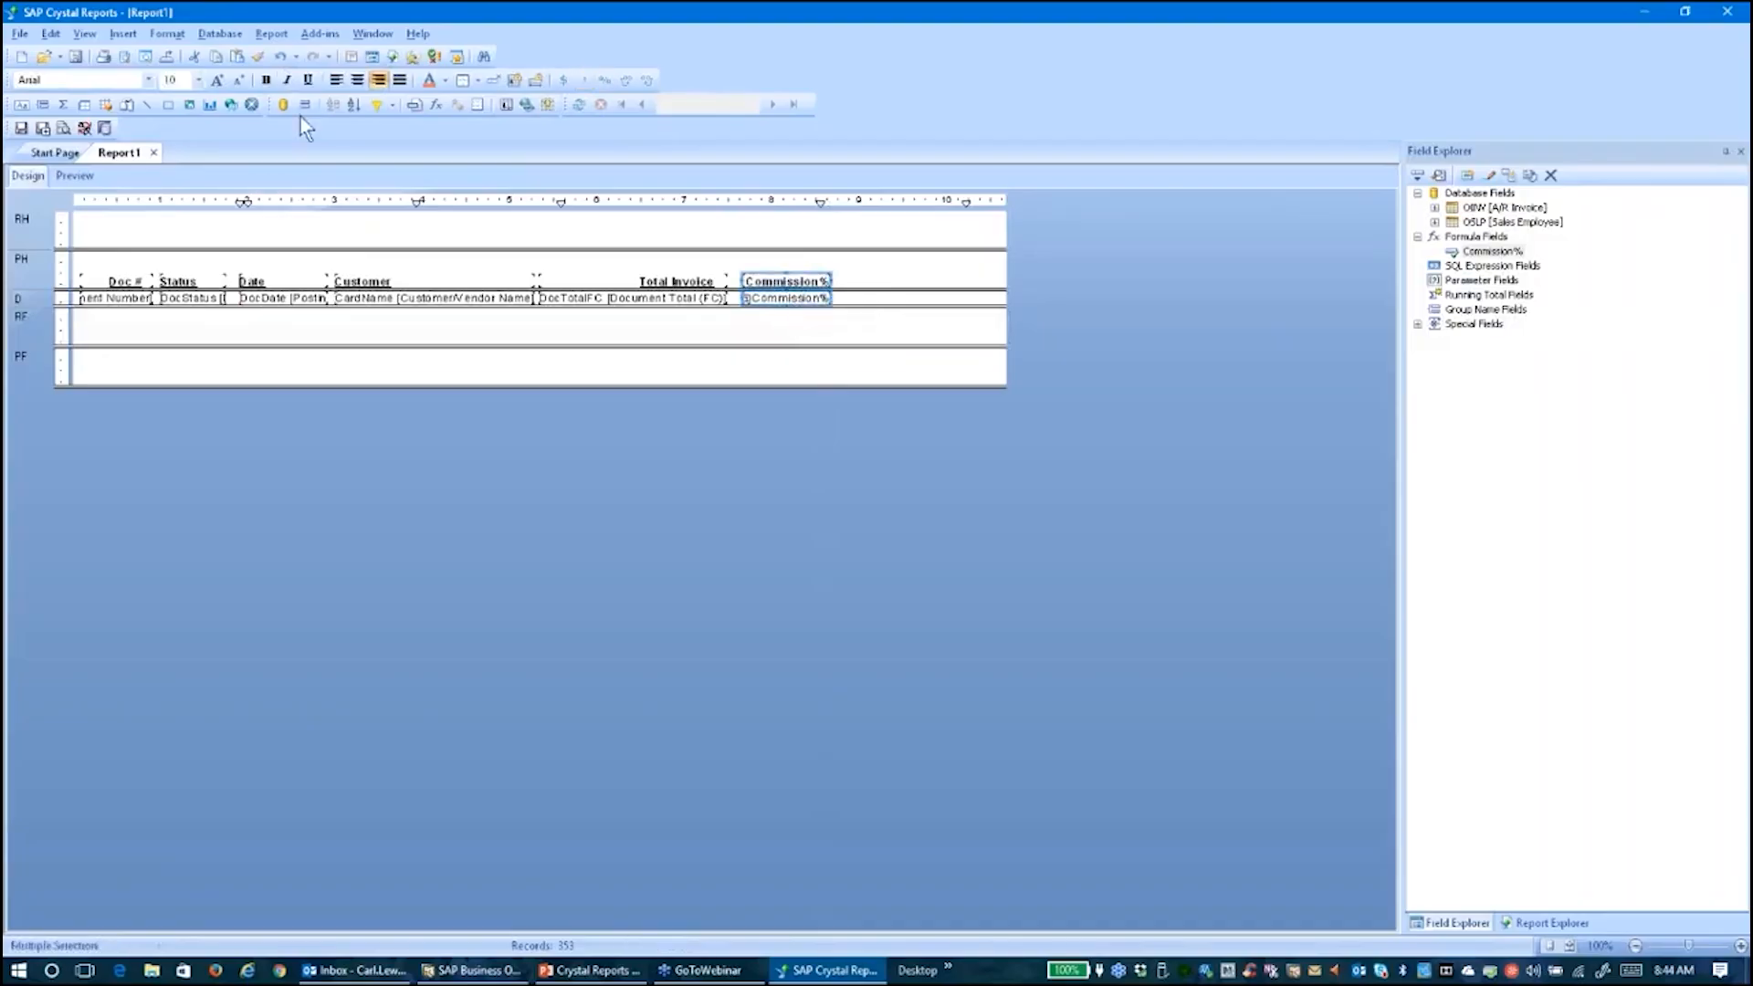
{"action": "left_click", "coordinate": [357, 79]}
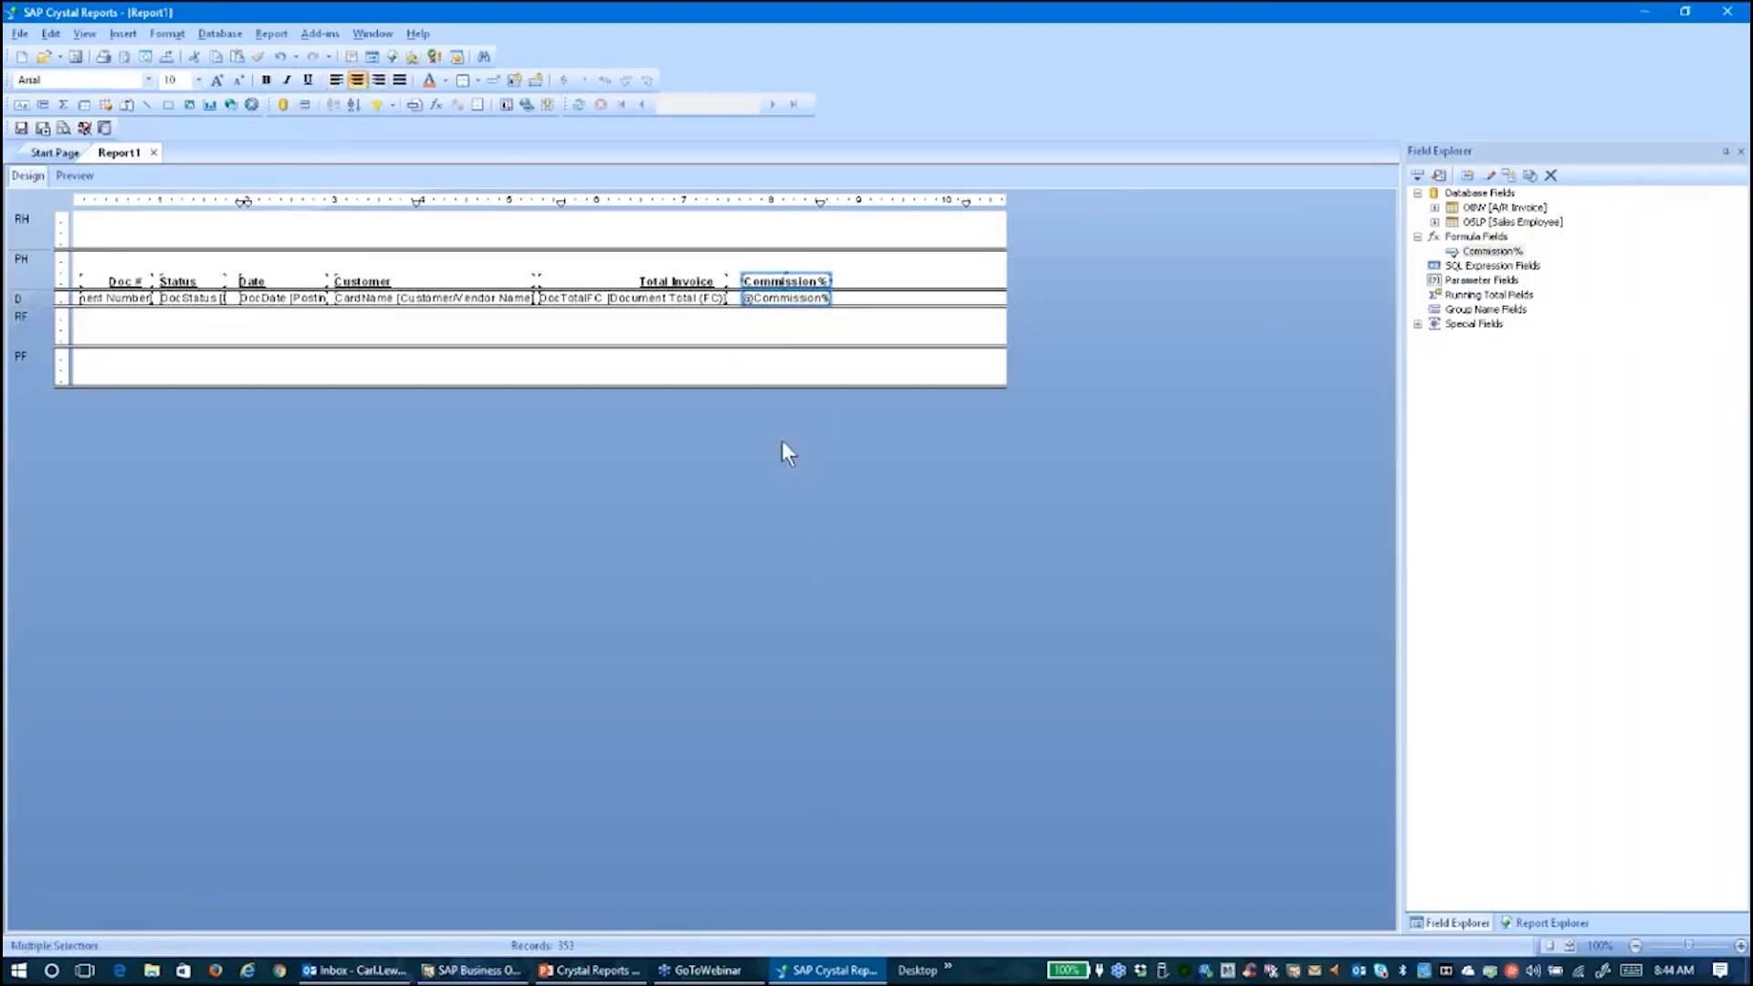
{"action": "left_click", "coordinate": [747, 379]}
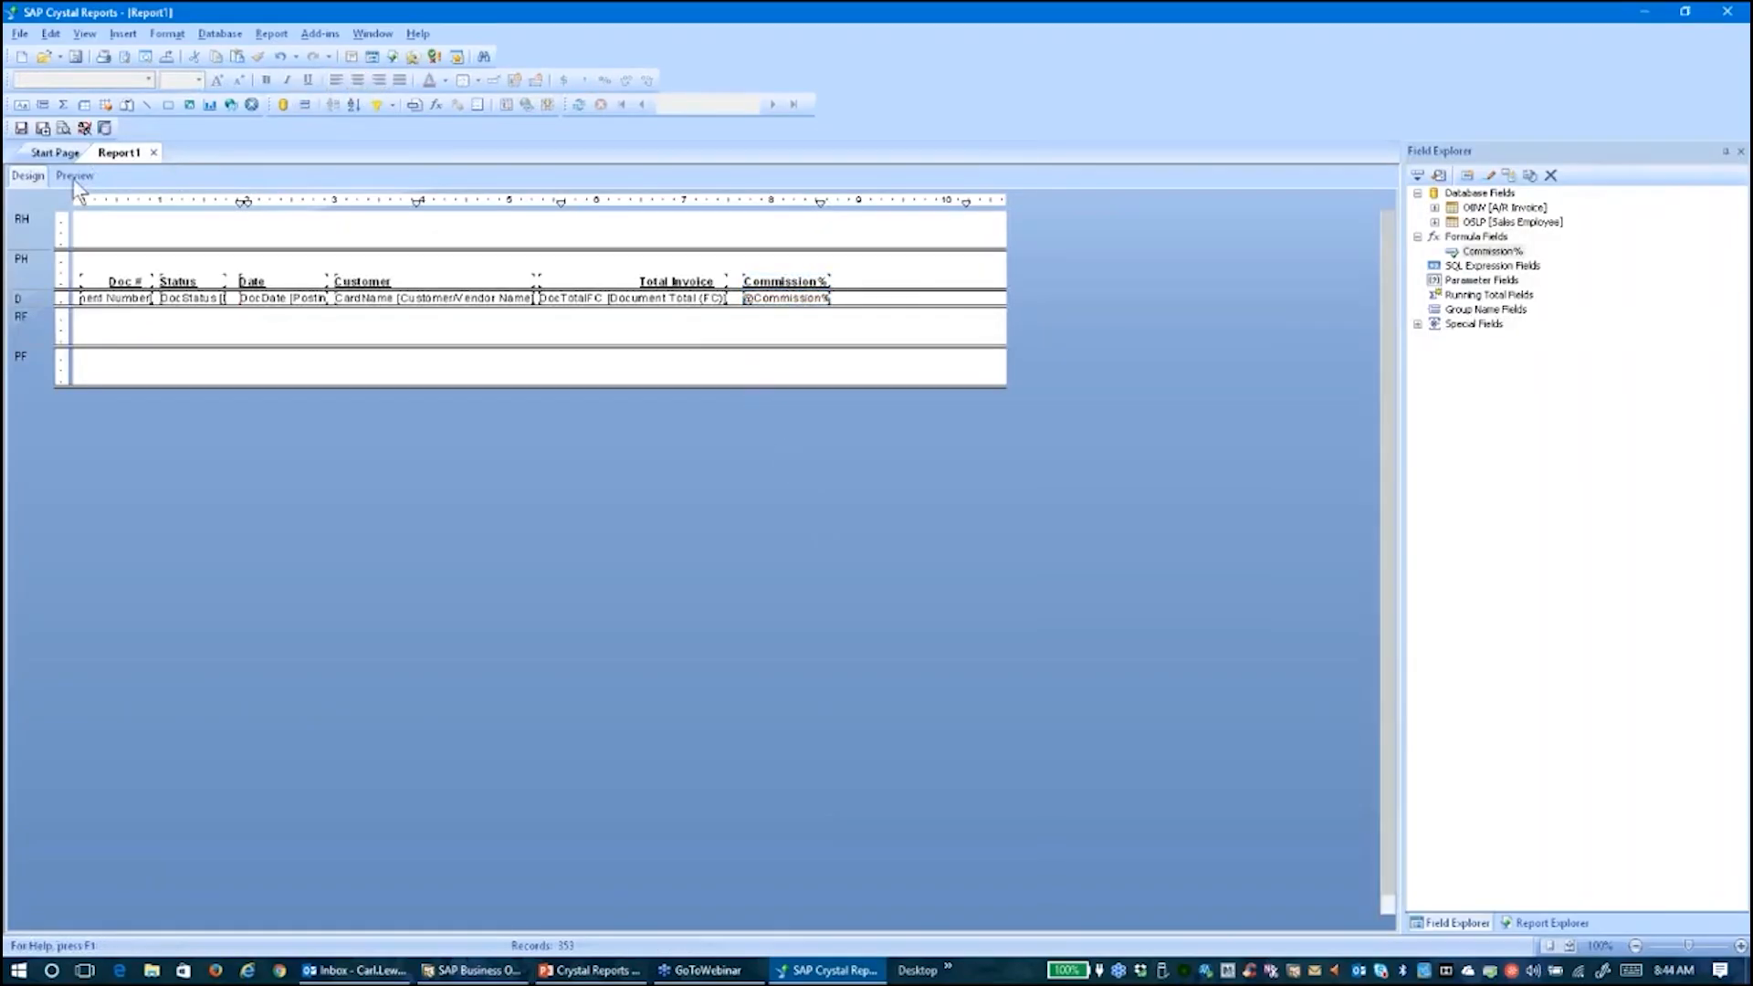
{"action": "left_click", "coordinate": [75, 176]}
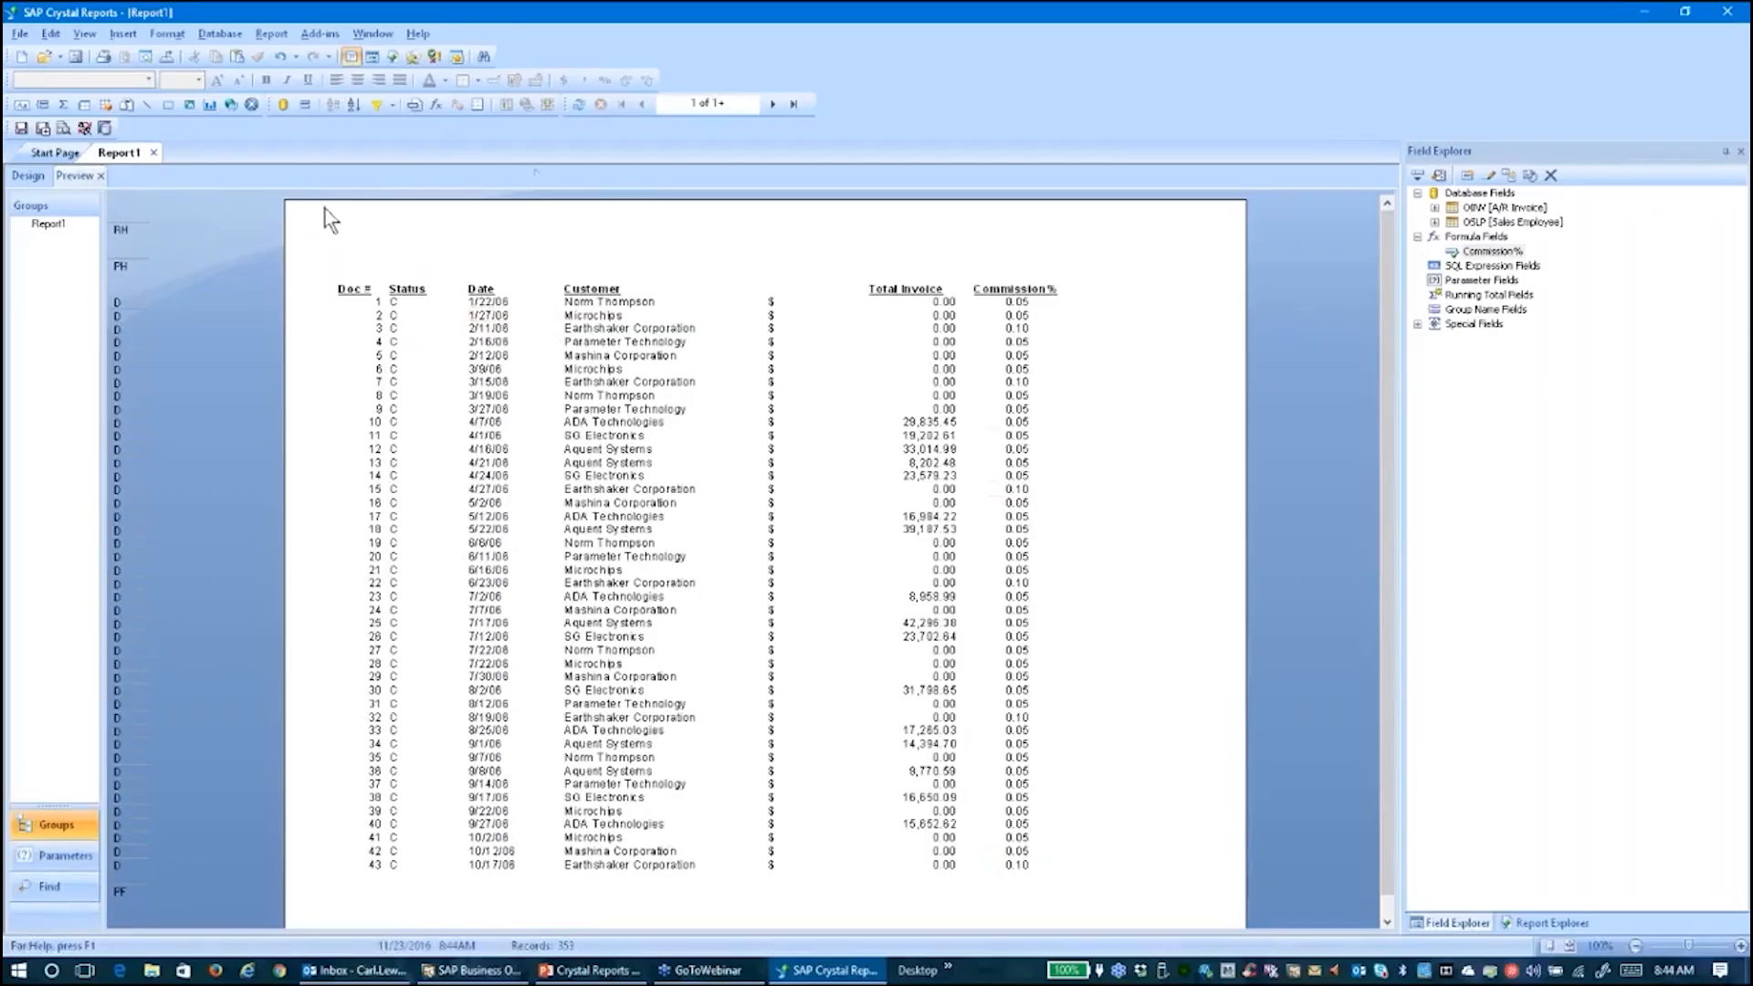
{"action": "left_click", "coordinate": [771, 103]}
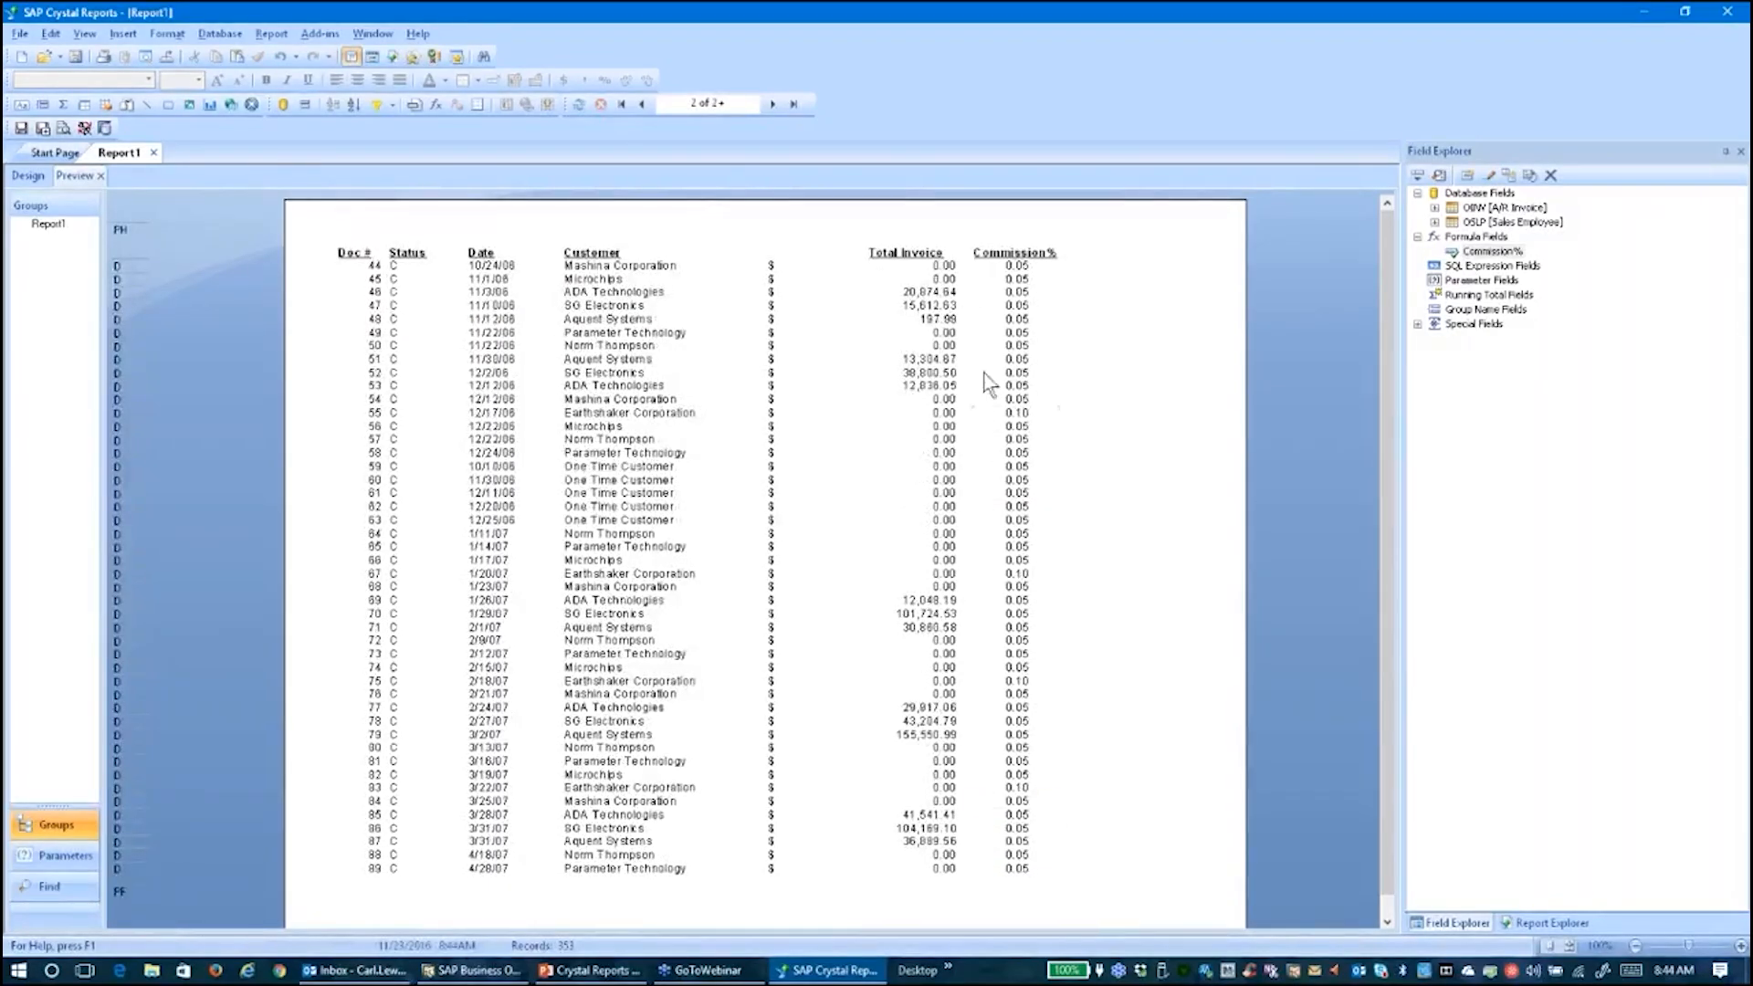
{"action": "left_click", "coordinate": [642, 104]}
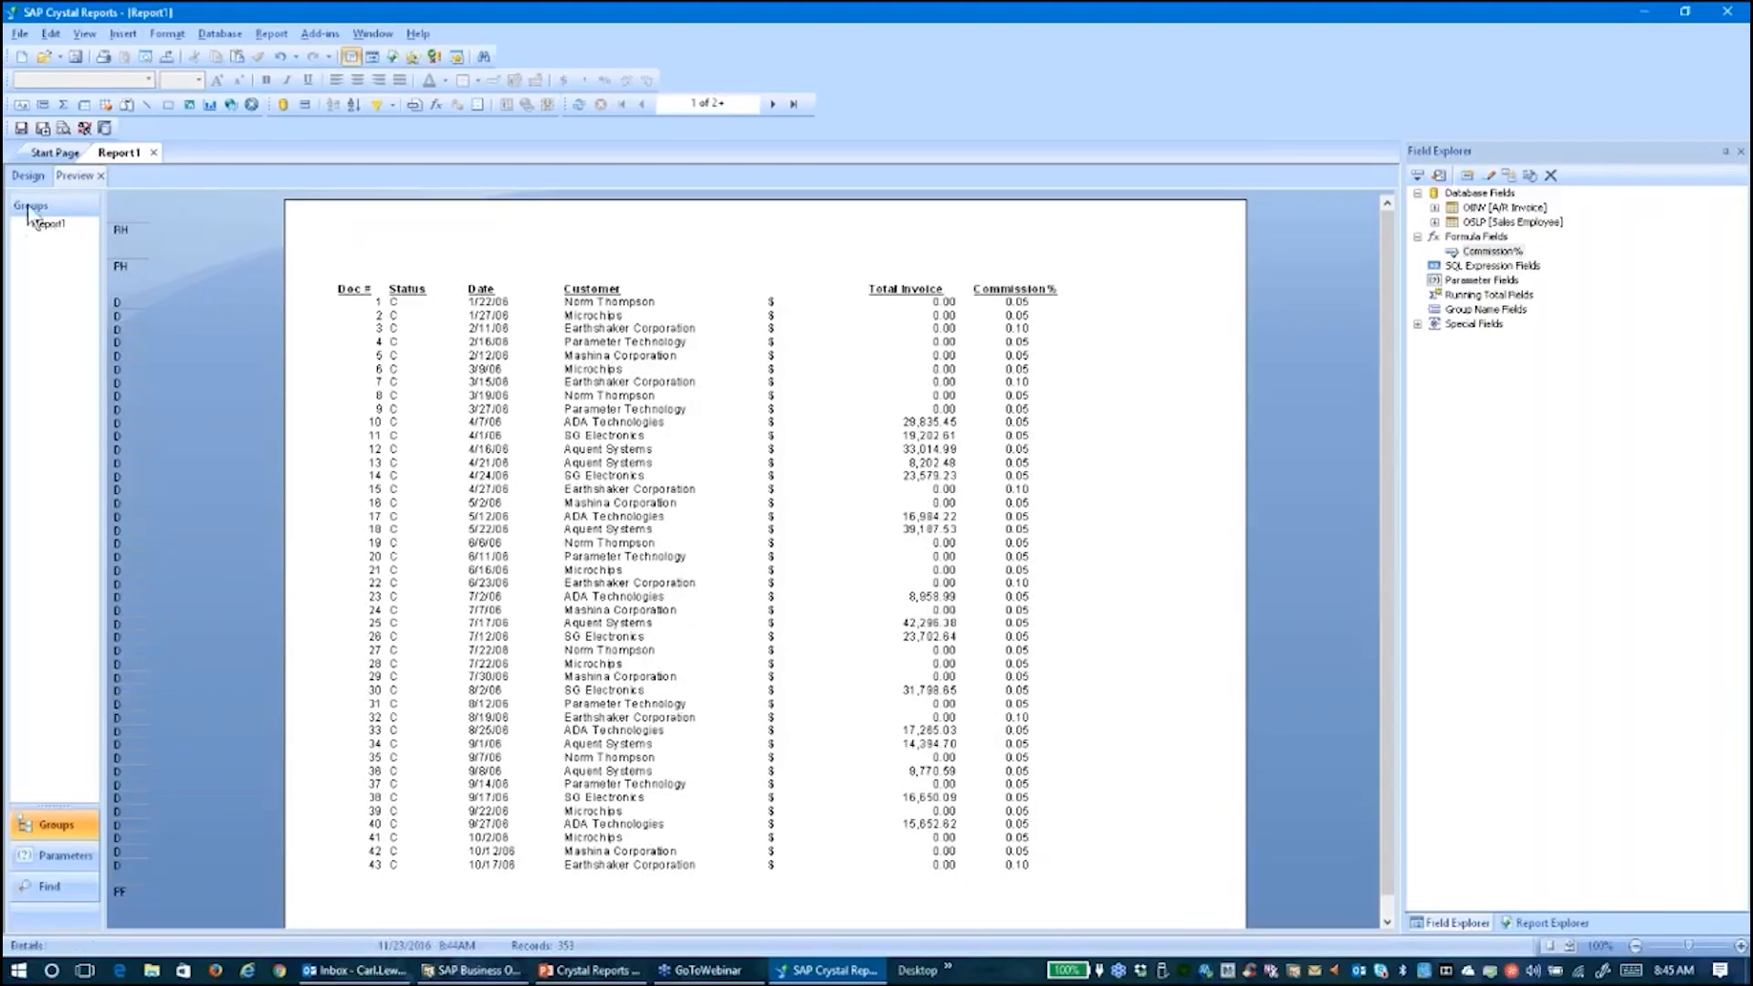
{"action": "left_click", "coordinate": [27, 175]}
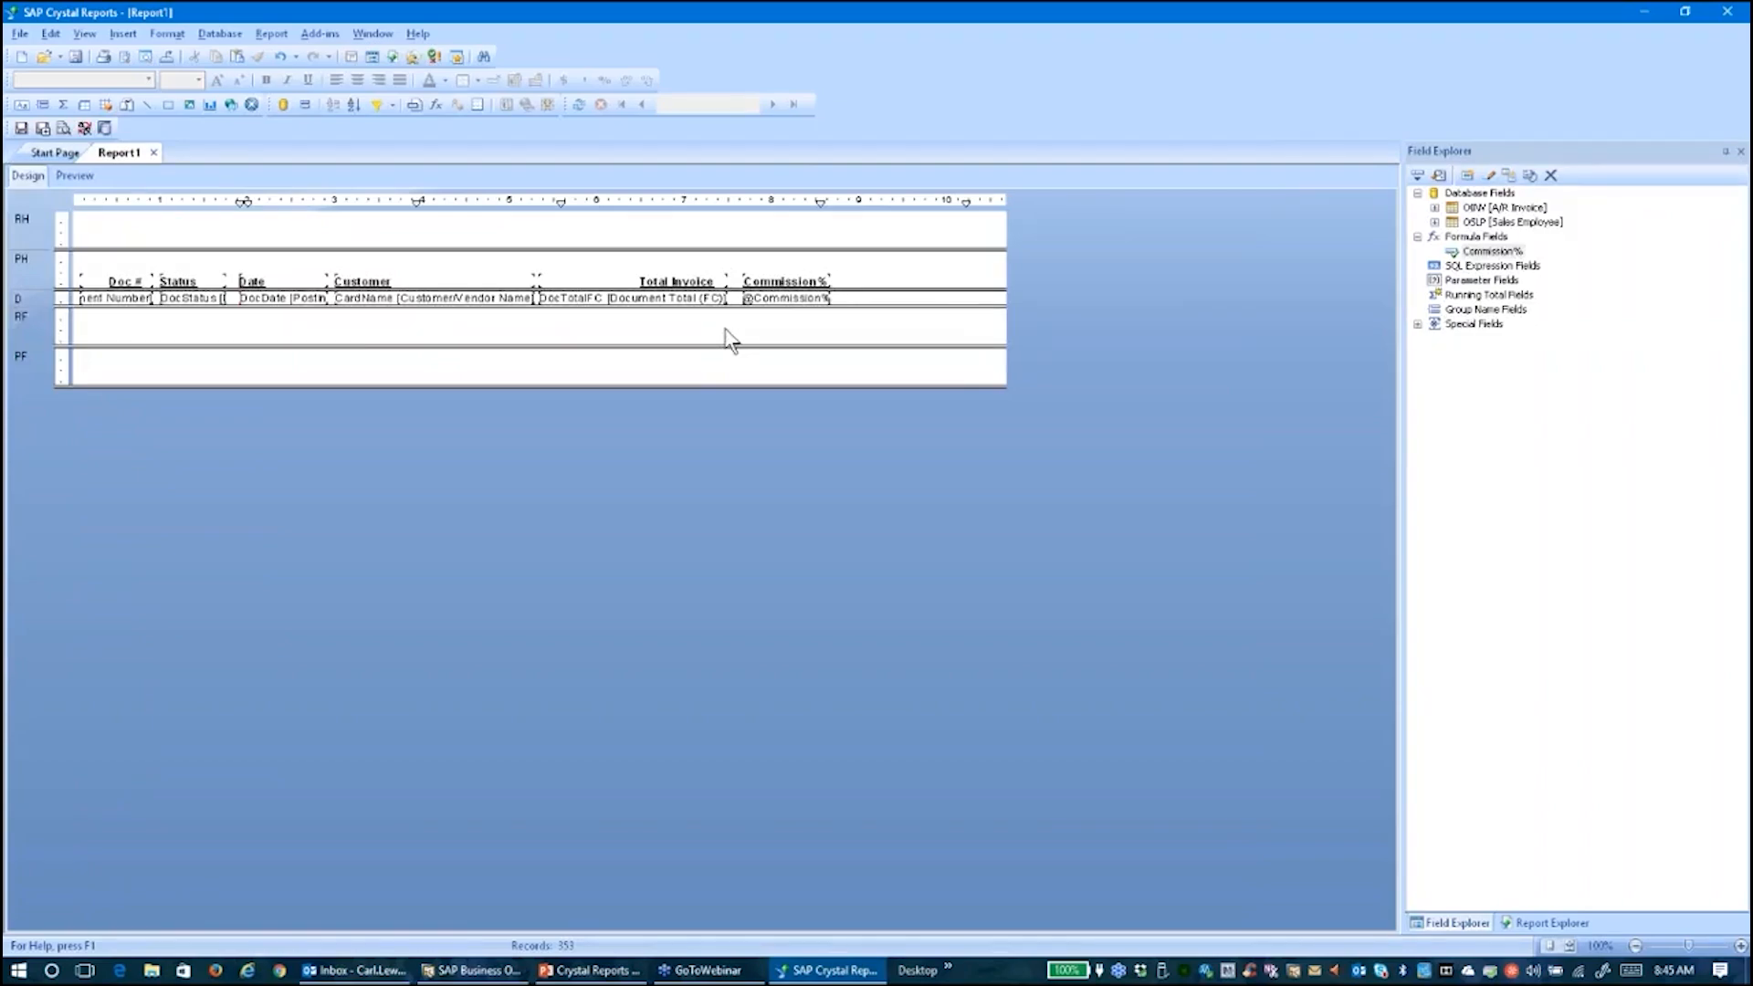
Create a new formula field named Commission Total
{"action": "left_click", "coordinate": [1484, 254]}
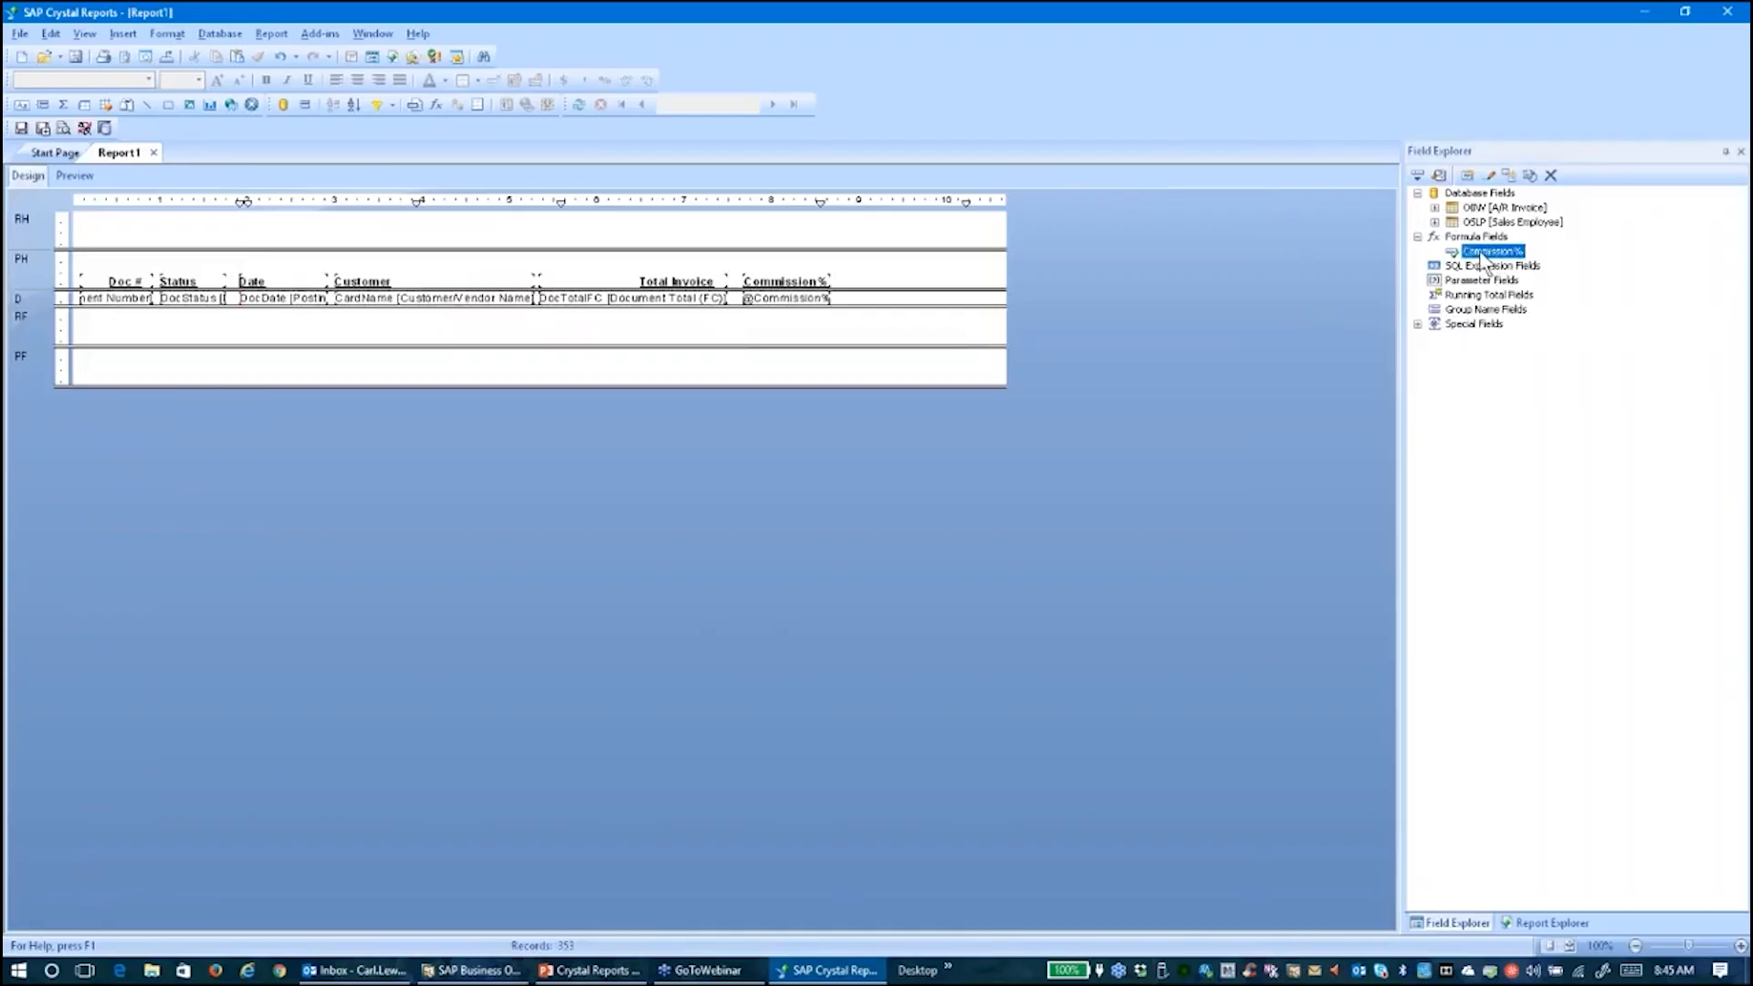
{"action": "right_click", "coordinate": [1484, 256]}
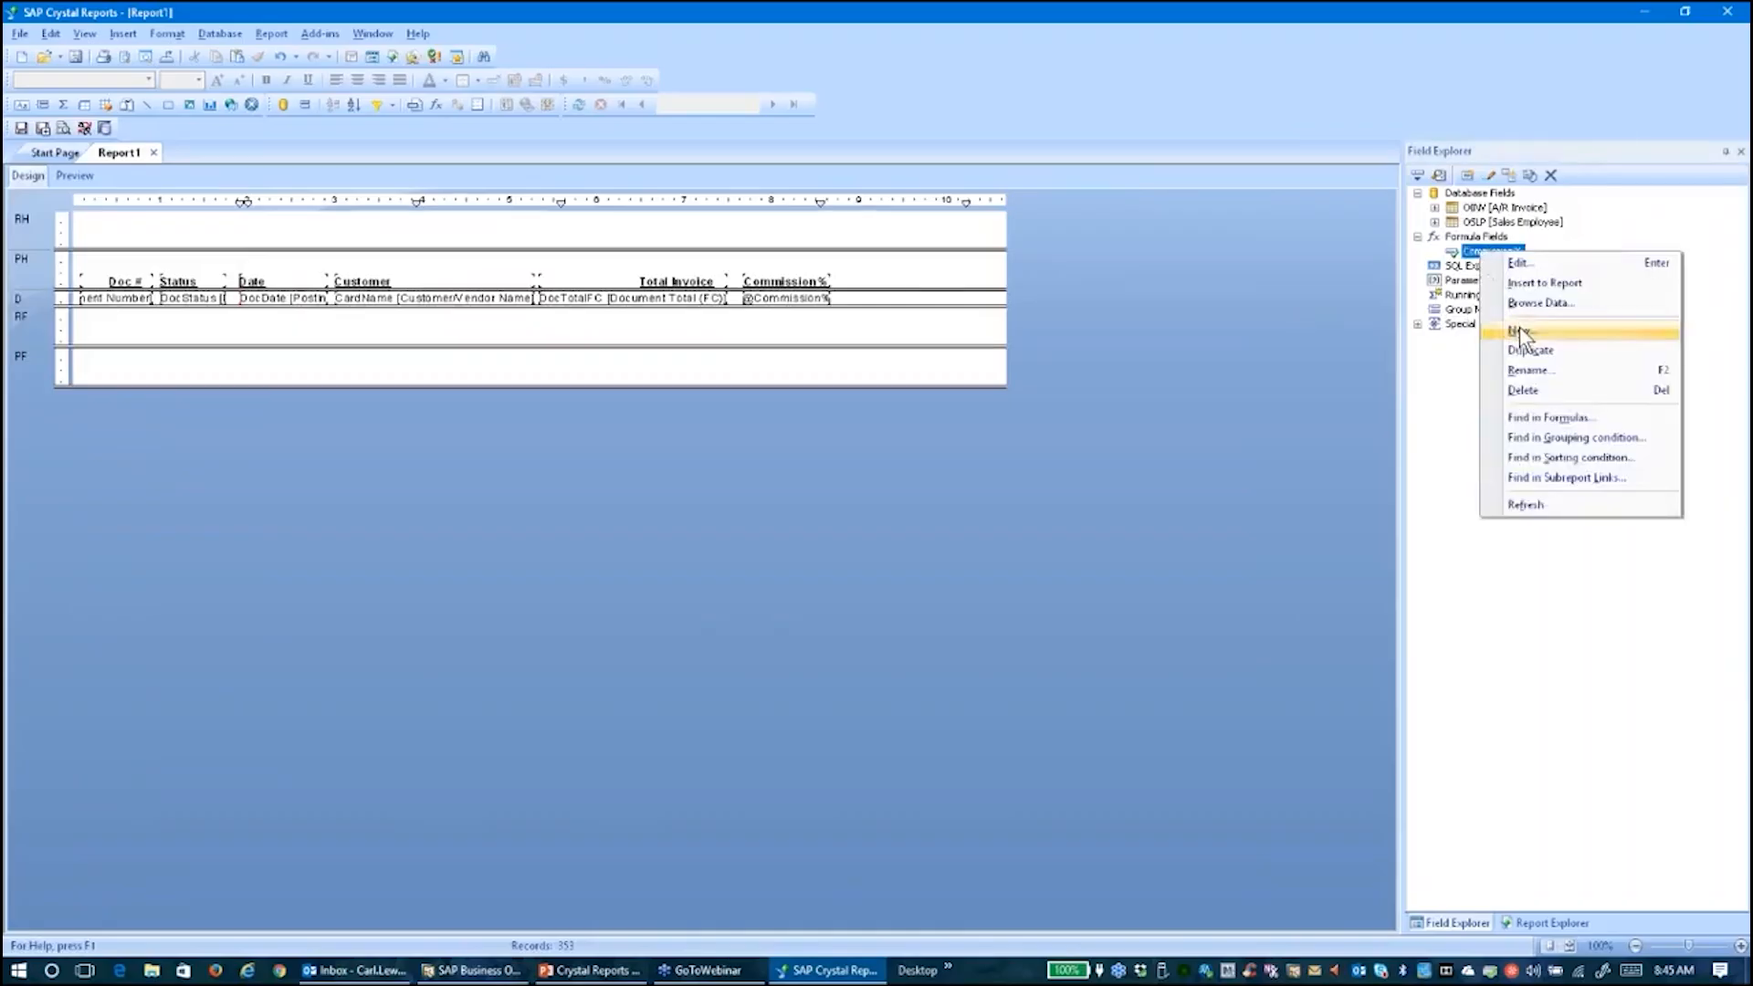
{"action": "left_click", "coordinate": [1519, 331]}
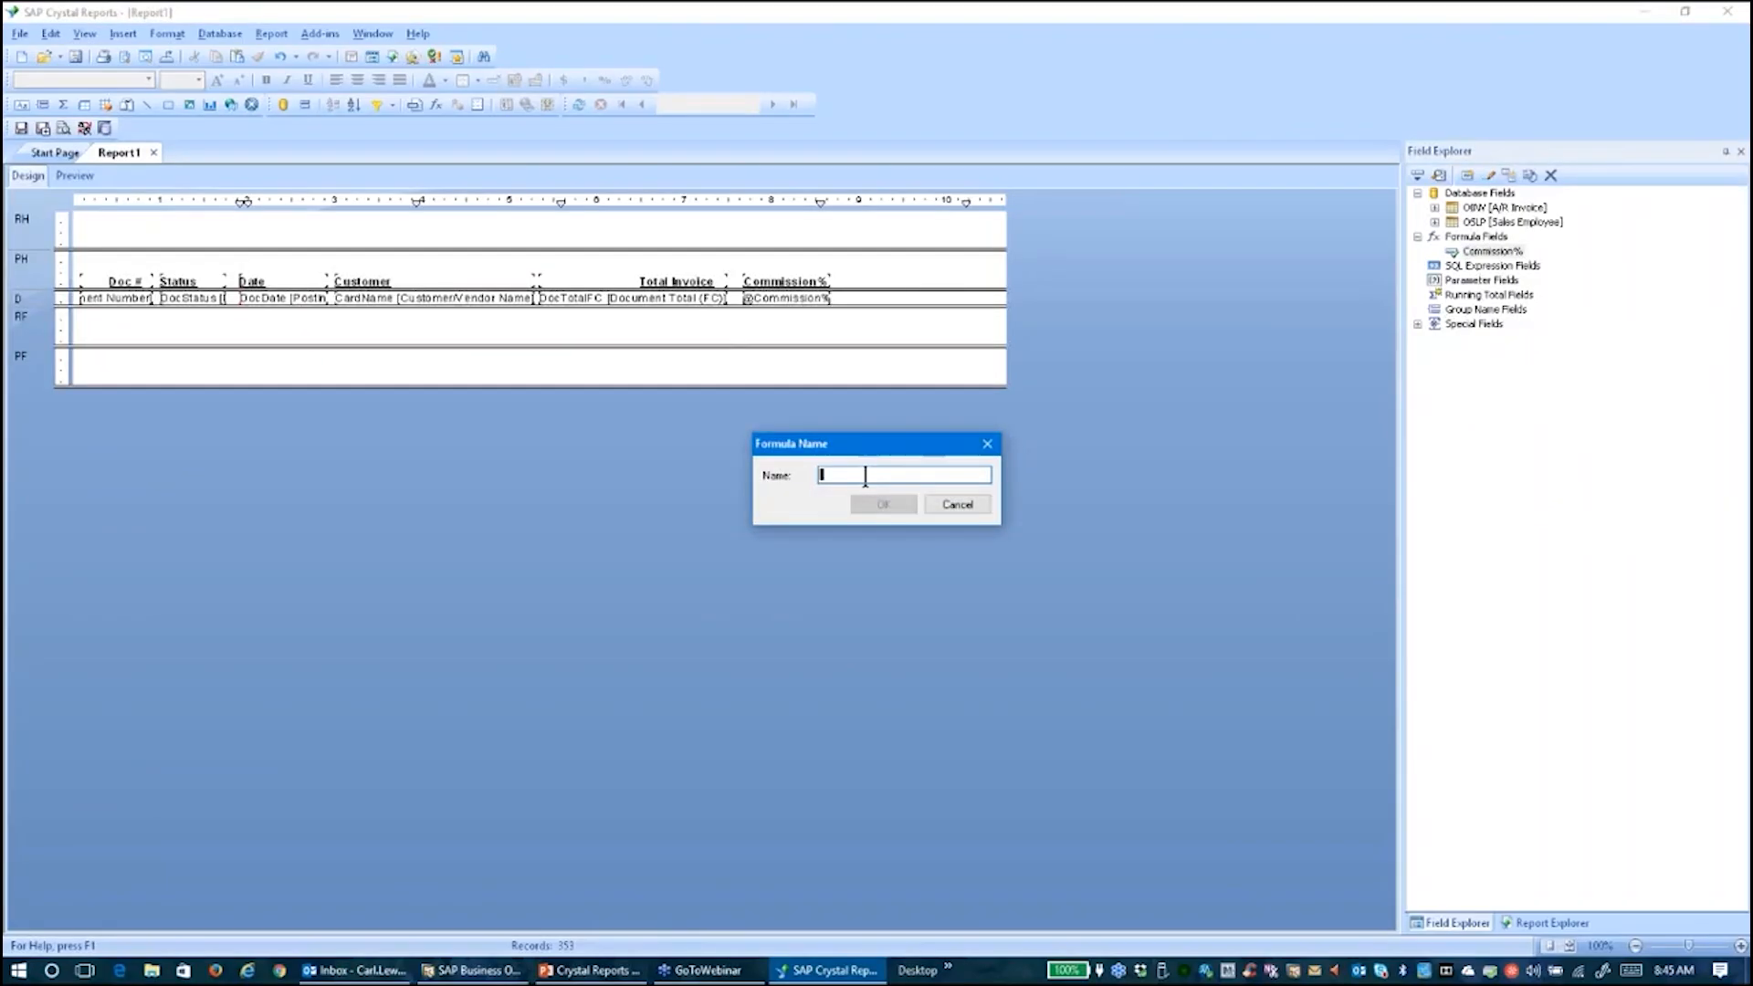
{"action": "type", "text": "Commission Total"}
{"action": "left_click", "coordinate": [878, 505]}
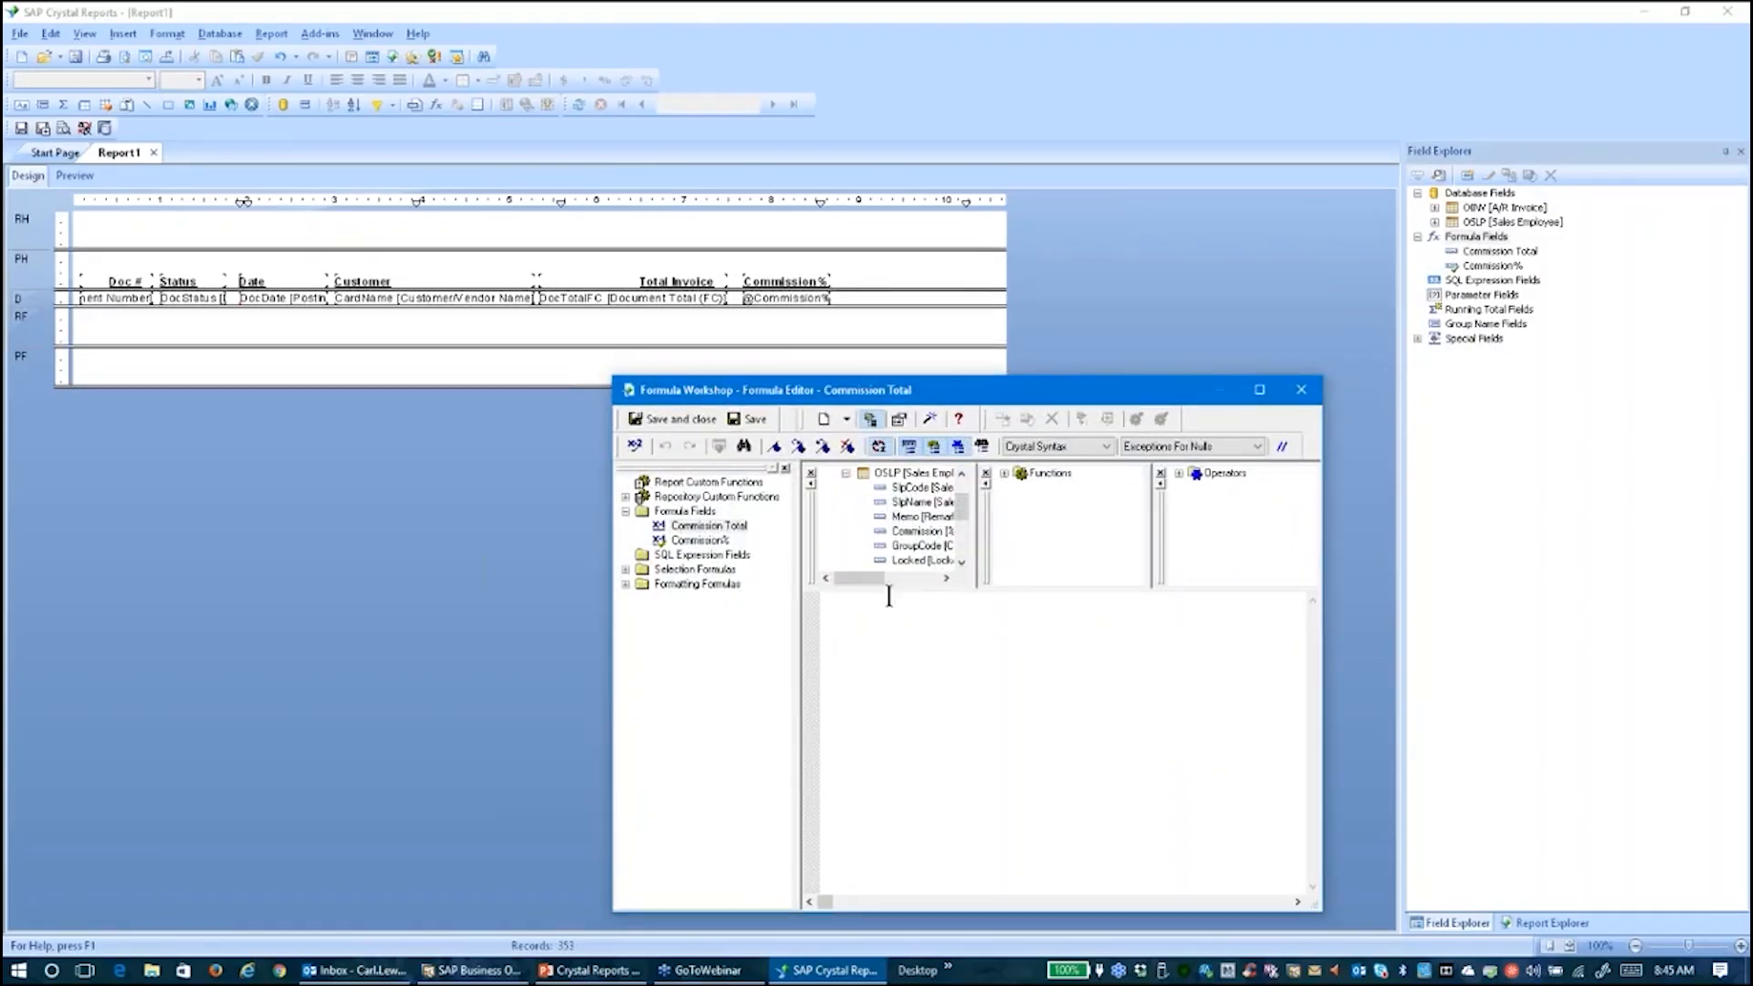
{"action": "left_click", "coordinate": [846, 473]}
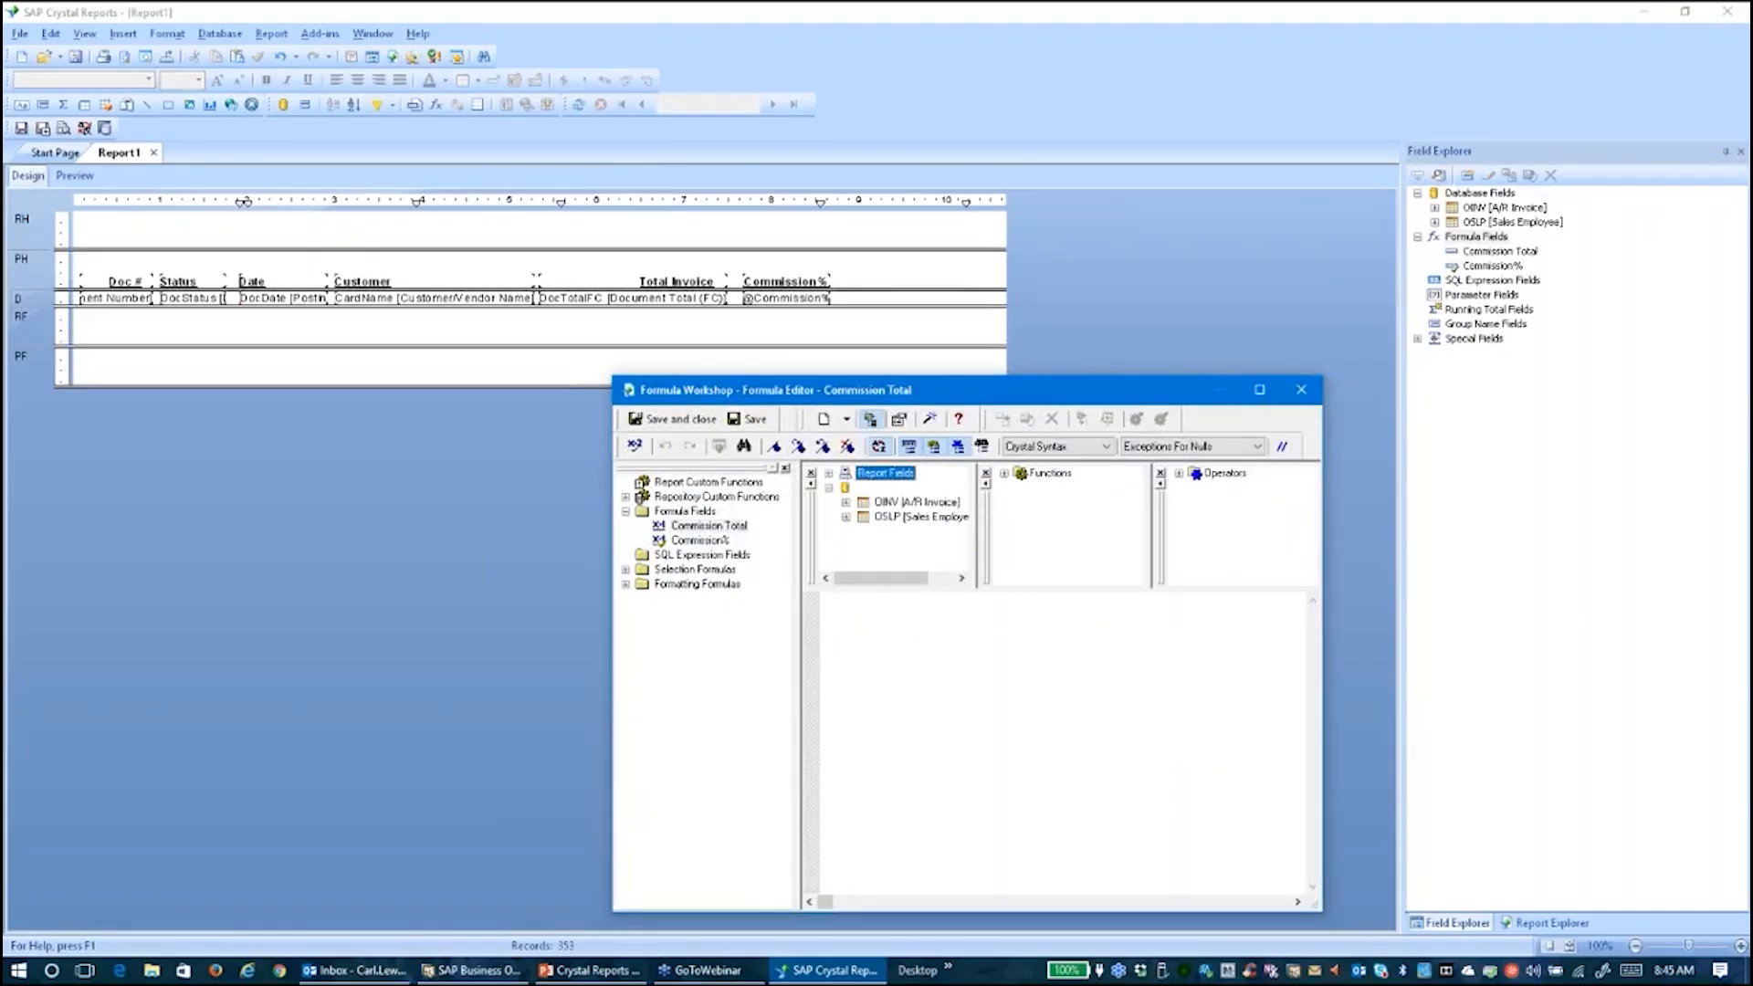
{"action": "left_click", "coordinate": [828, 474]}
{"action": "left_click", "coordinate": [912, 632]}
{"action": "left_click", "coordinate": [961, 562]}
{"action": "left_click", "coordinate": [962, 562]}
{"action": "left_click", "coordinate": [961, 563]}
{"action": "double_click", "coordinate": [923, 533]}
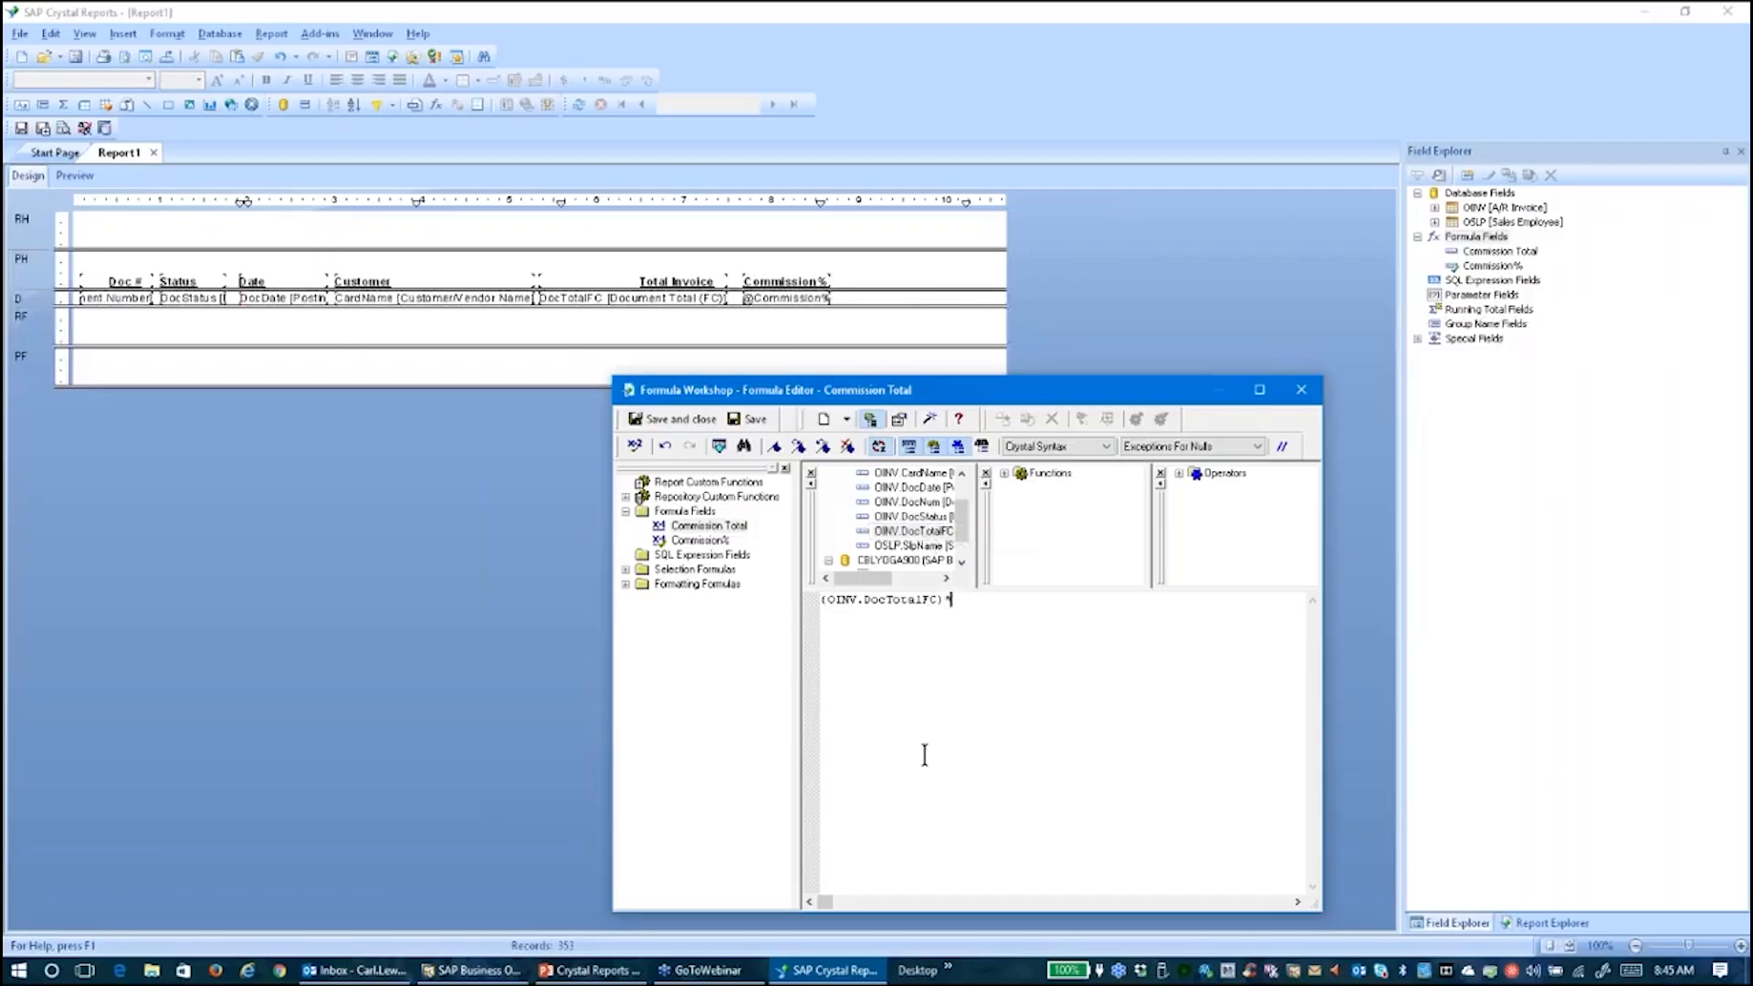
{"action": "left_click_drag", "start_coordinate": [960, 528], "coordinate": [962, 496]}
{"action": "type", "text": "("}
{"action": "double_click", "coordinate": [911, 503]}
{"action": "type", "text": ")"}
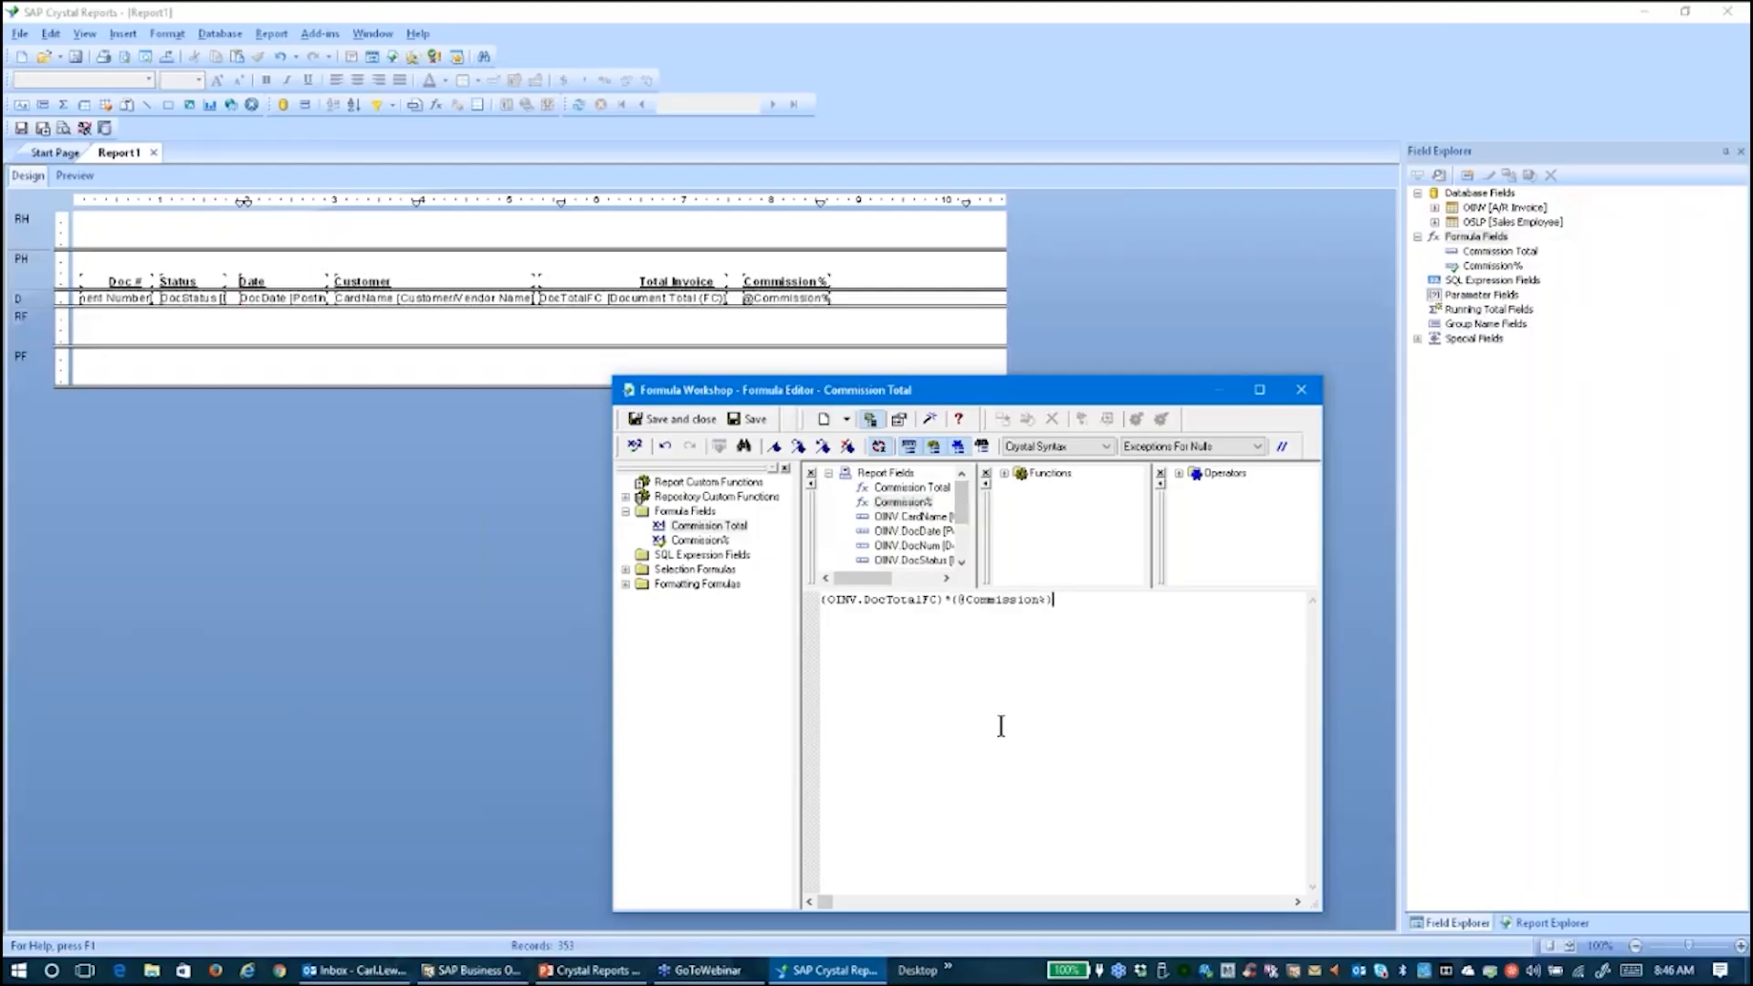
{"action": "left_click", "coordinate": [632, 446]}
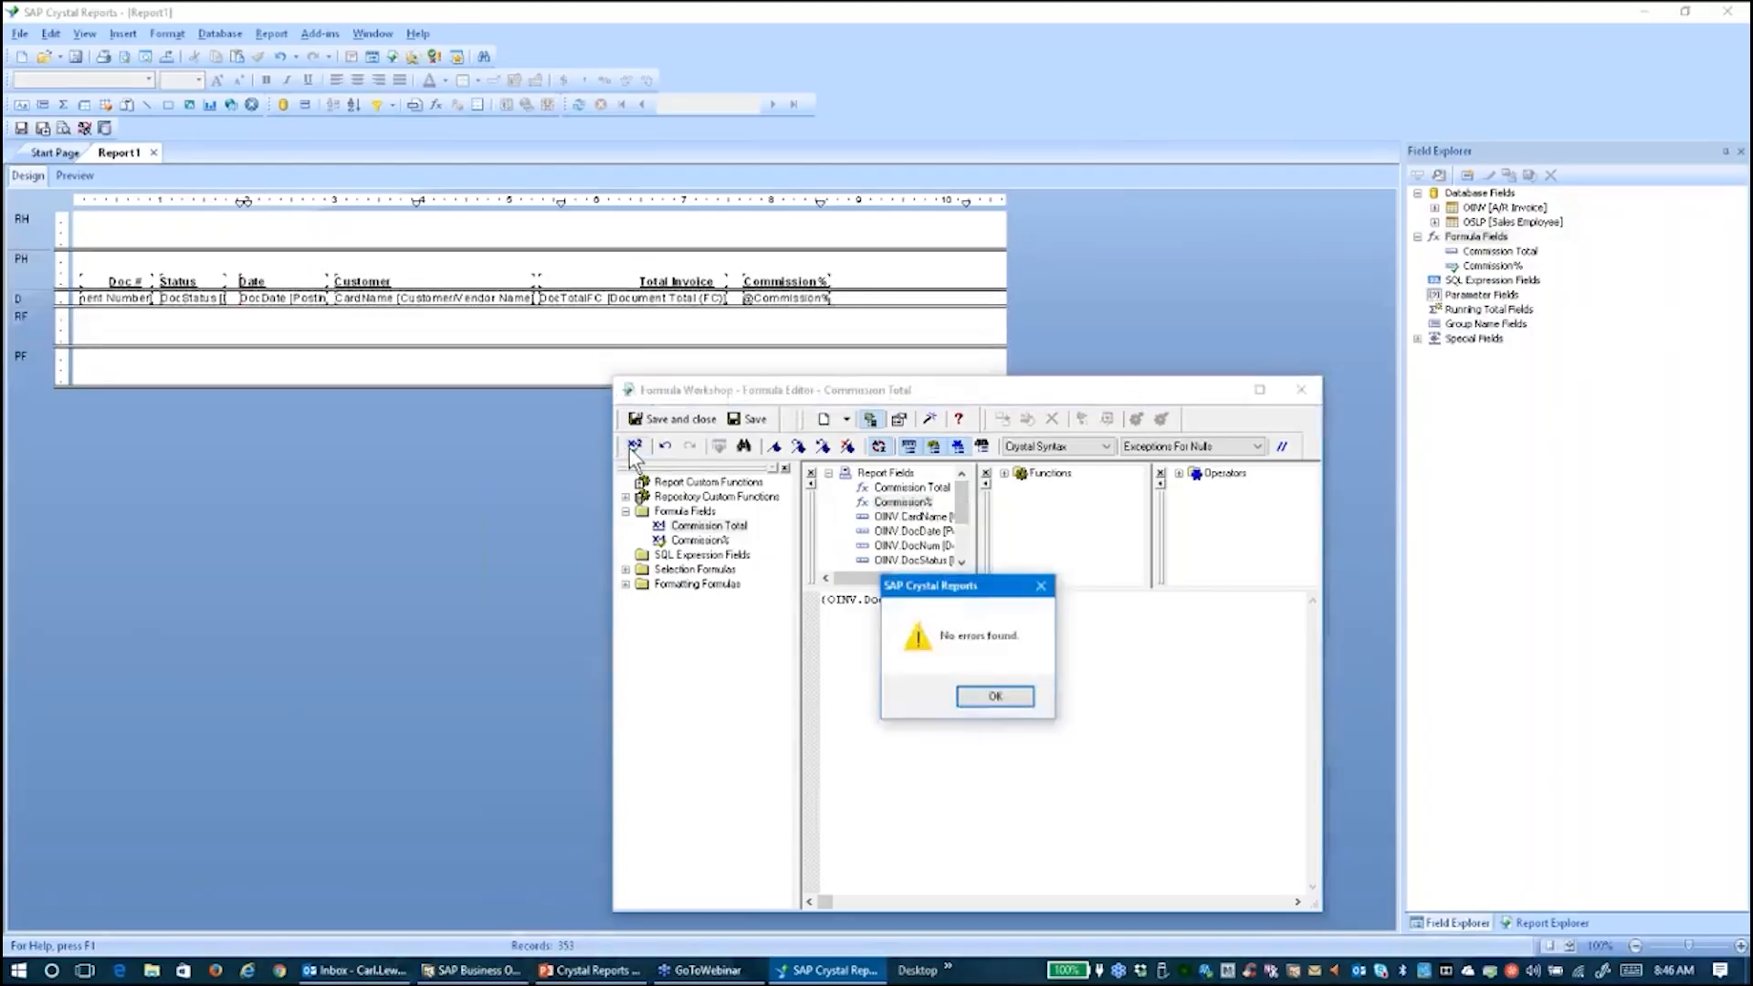
{"action": "key", "text": "Return"}
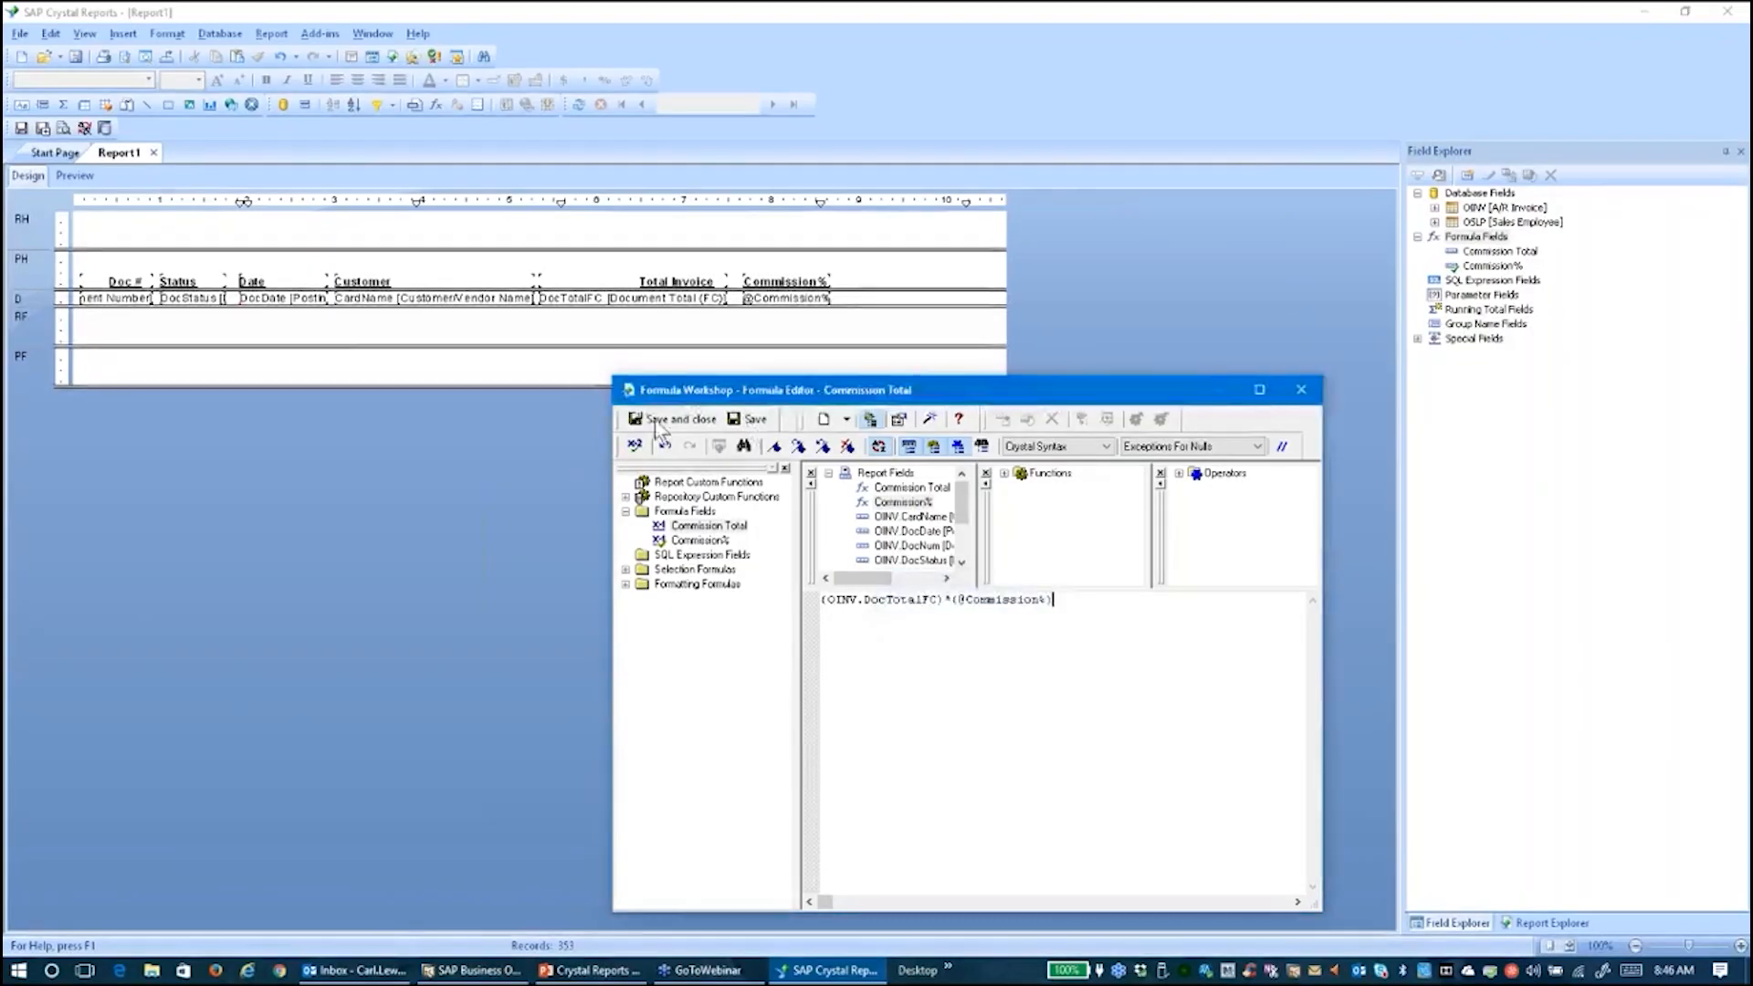
{"action": "left_click", "coordinate": [654, 419]}
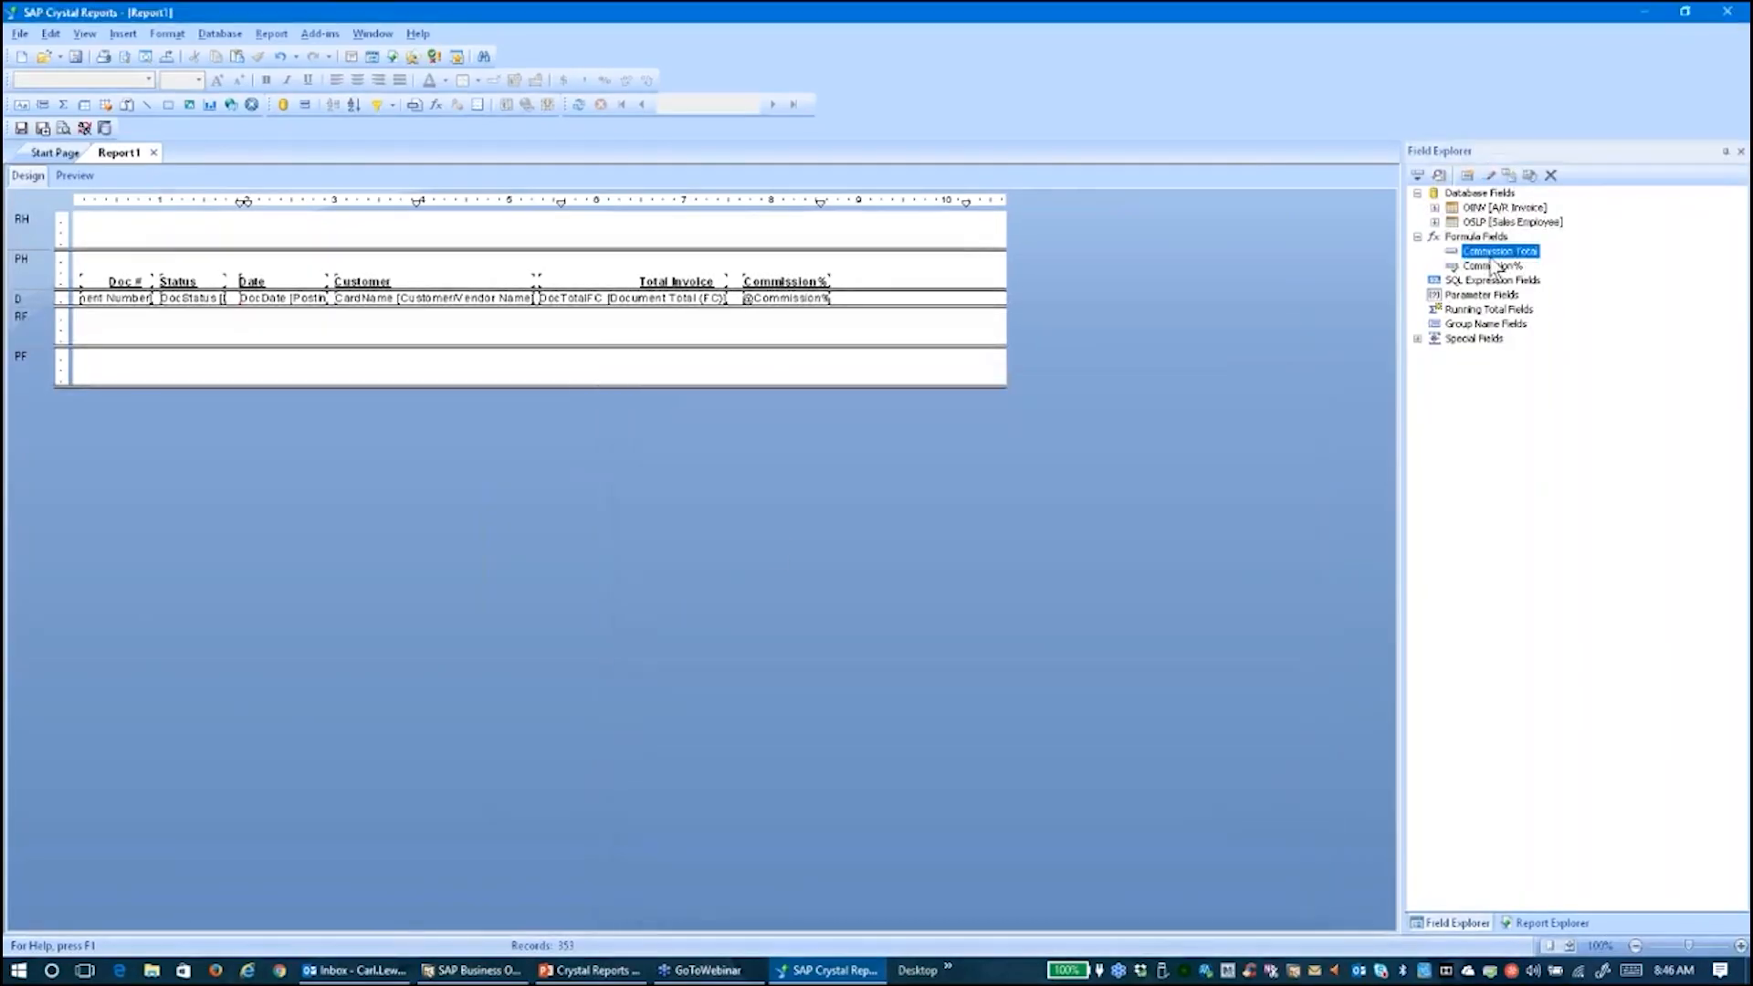
Place and size the Commission Total field in the details row, then preview amounts like 1,491.77
{"action": "left_click_drag", "start_coordinate": [1494, 260], "coordinate": [916, 305]}
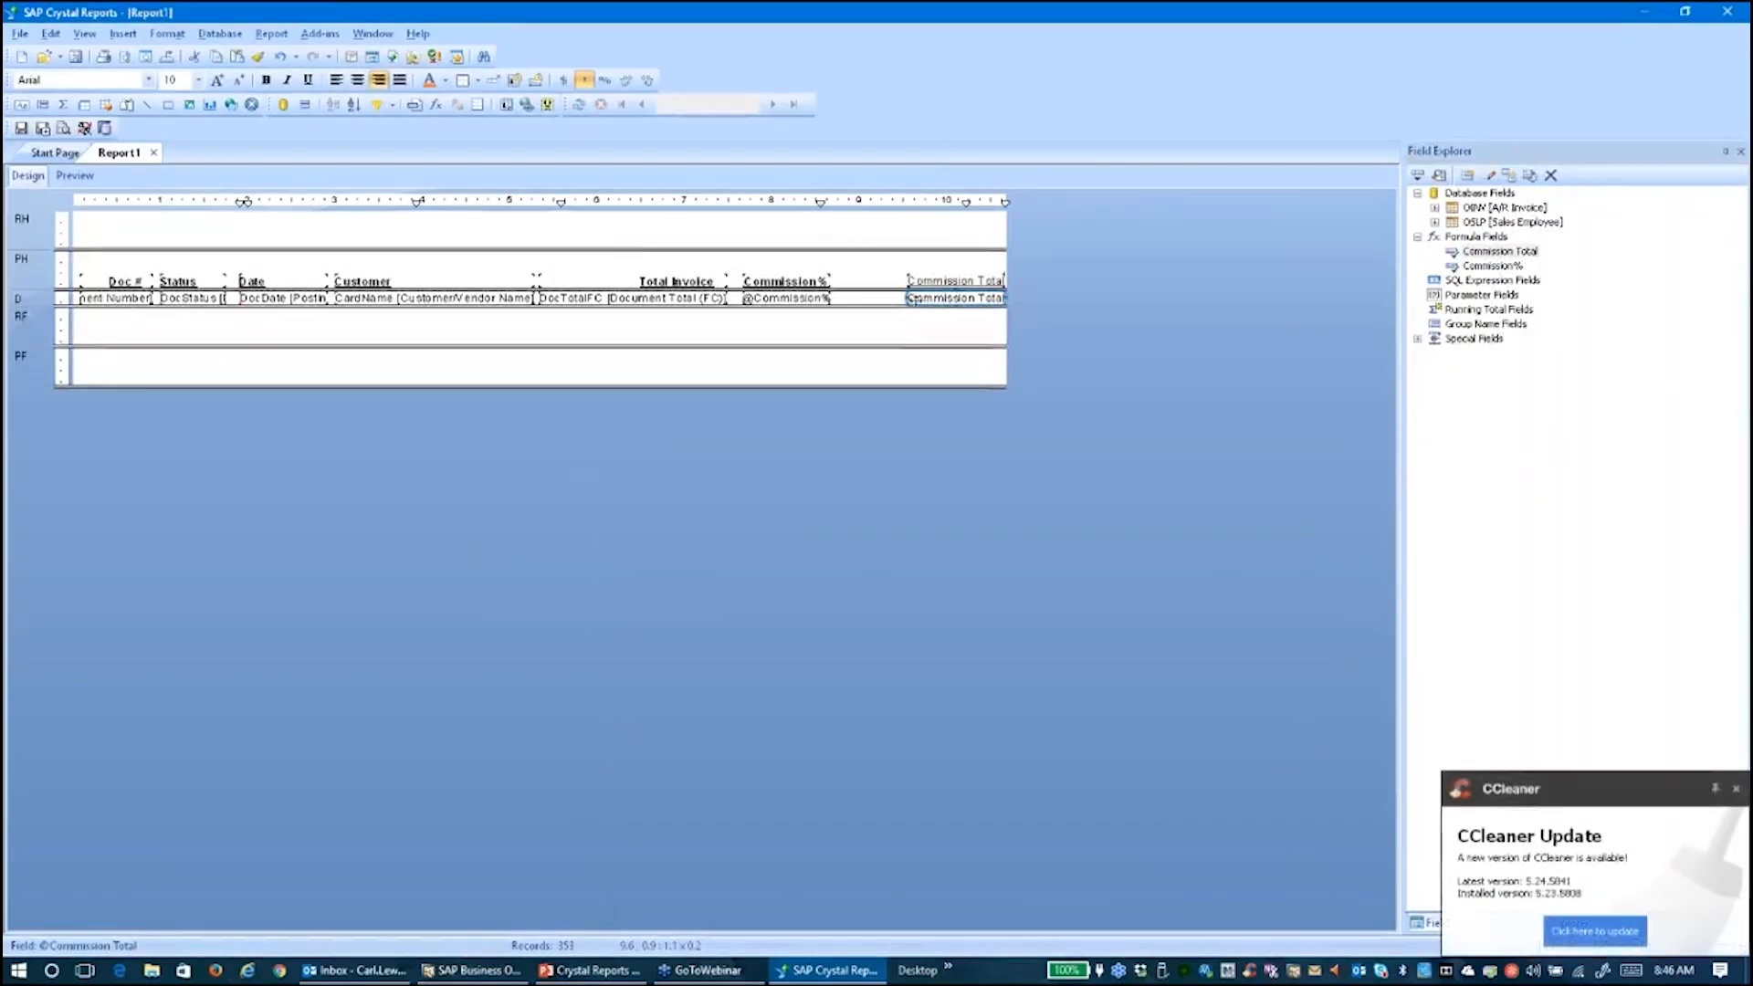
{"action": "left_click_drag", "start_coordinate": [927, 300], "coordinate": [889, 302]}
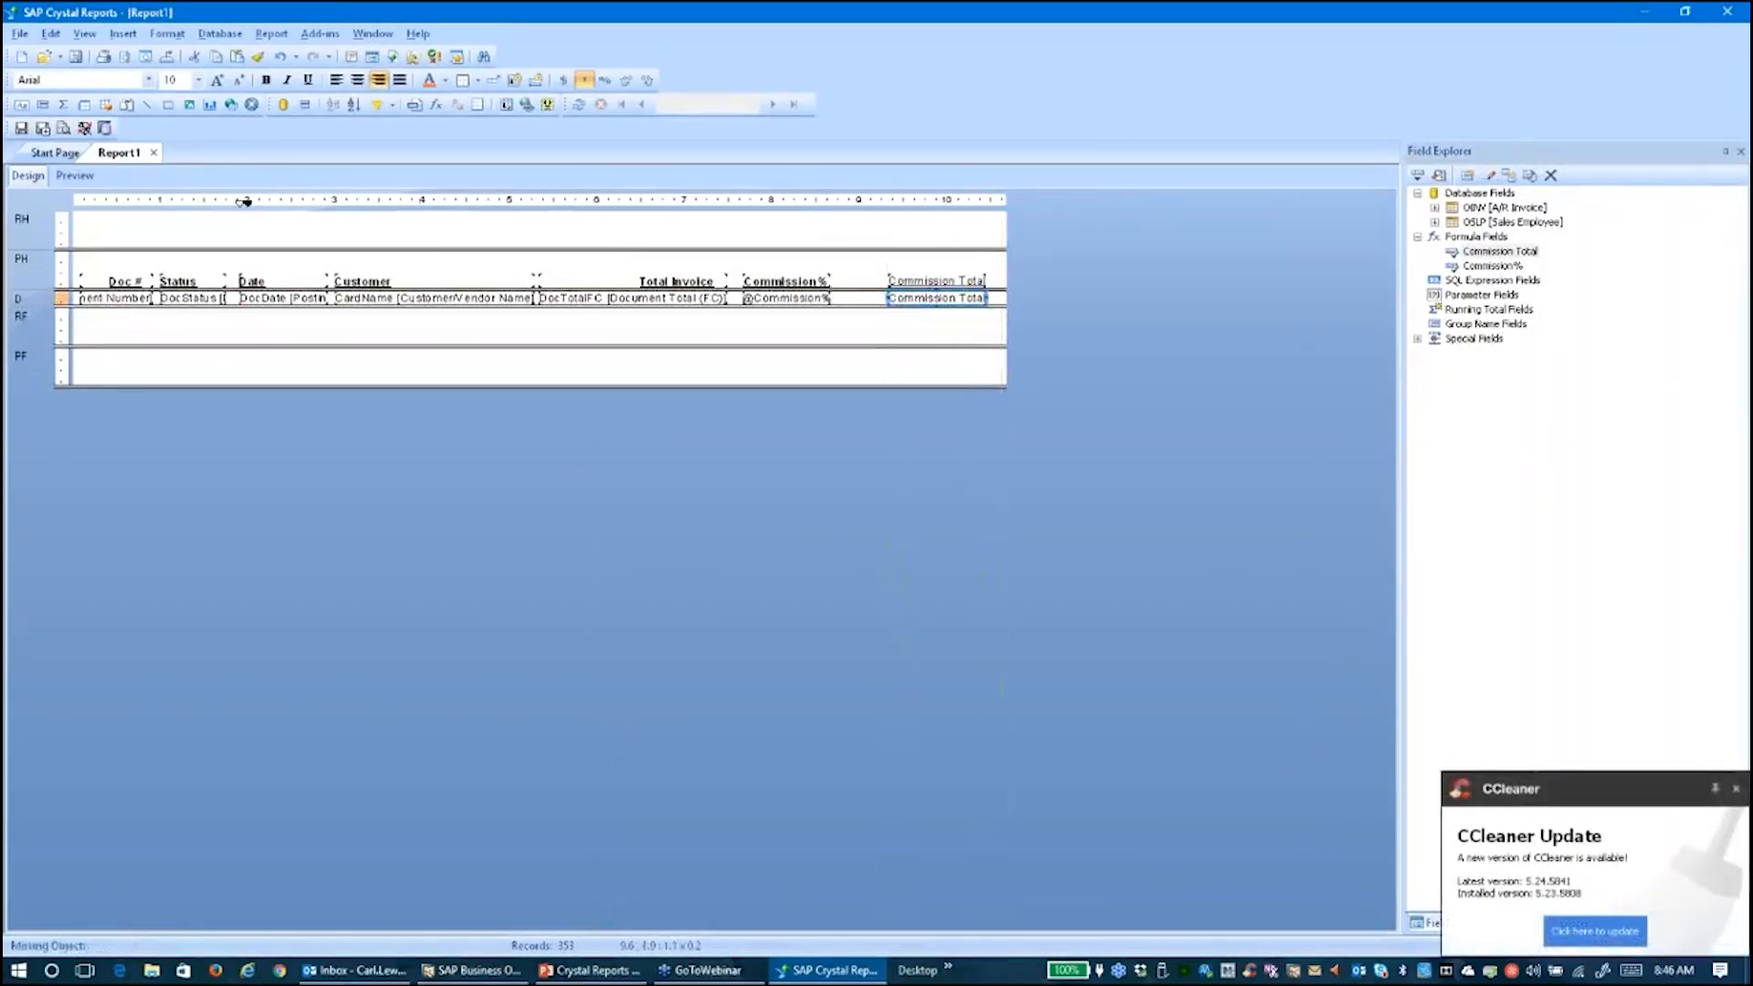
{"action": "left_click_drag", "start_coordinate": [887, 301], "coordinate": [850, 302]}
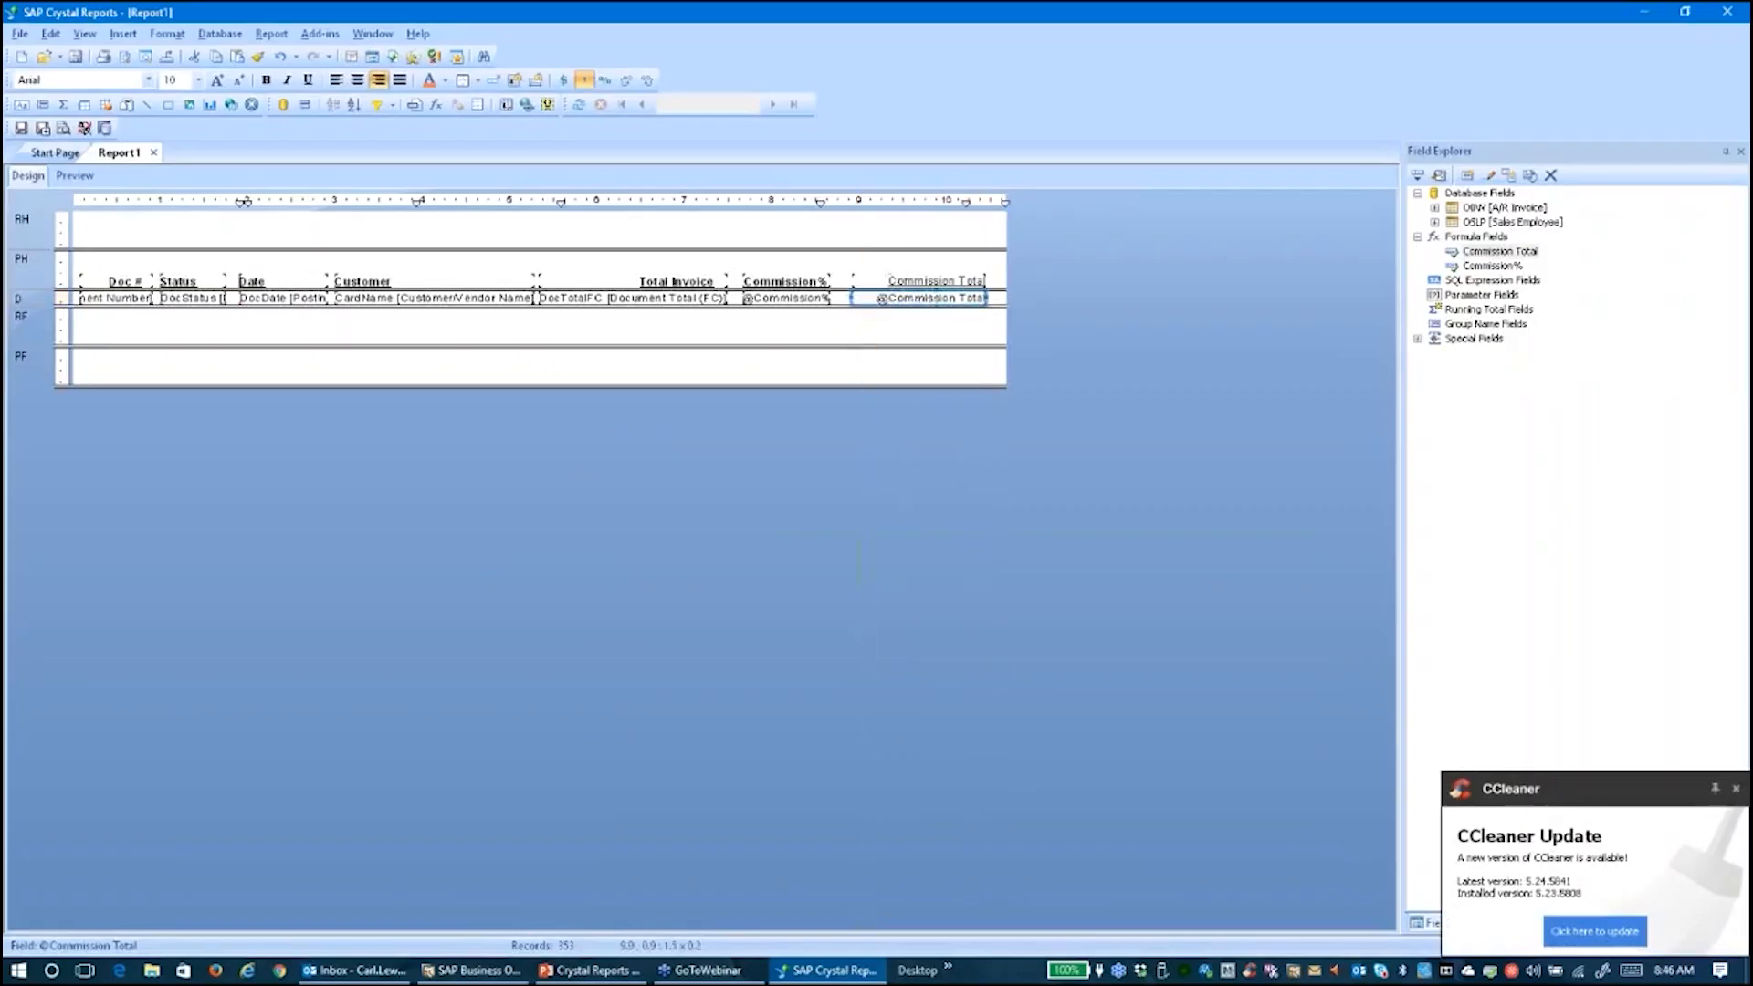
{"action": "left_click", "coordinate": [78, 176]}
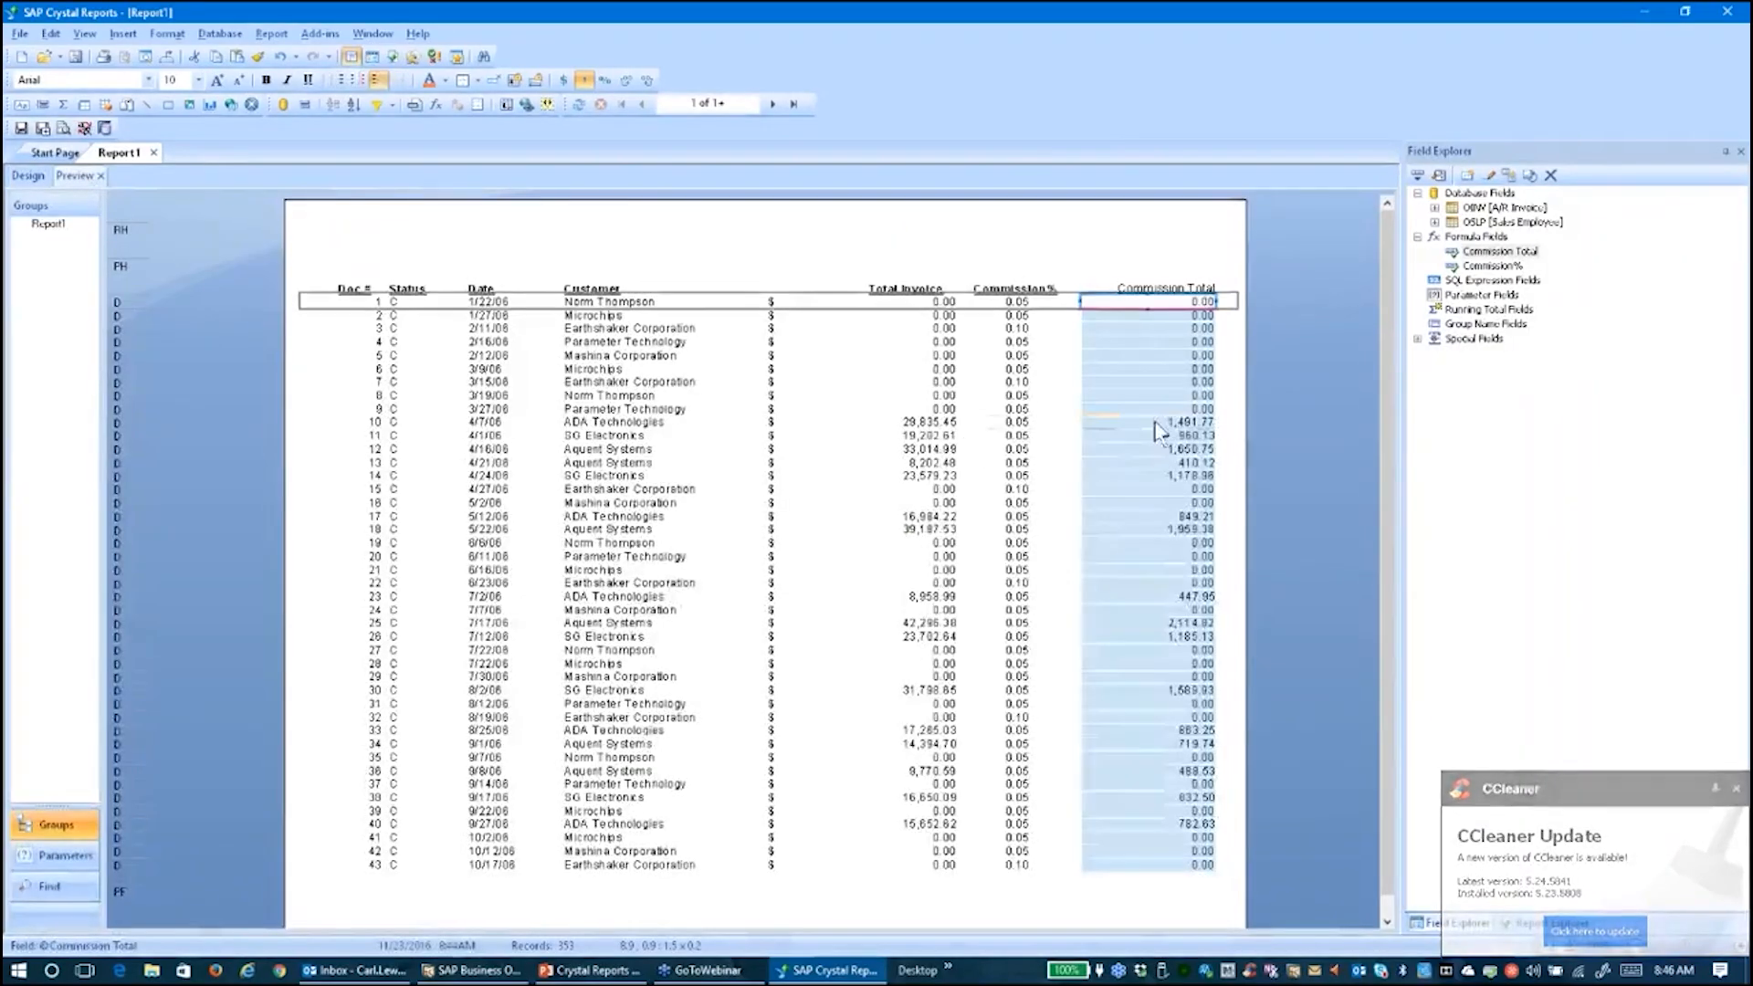
{"action": "left_click", "coordinate": [1154, 424]}
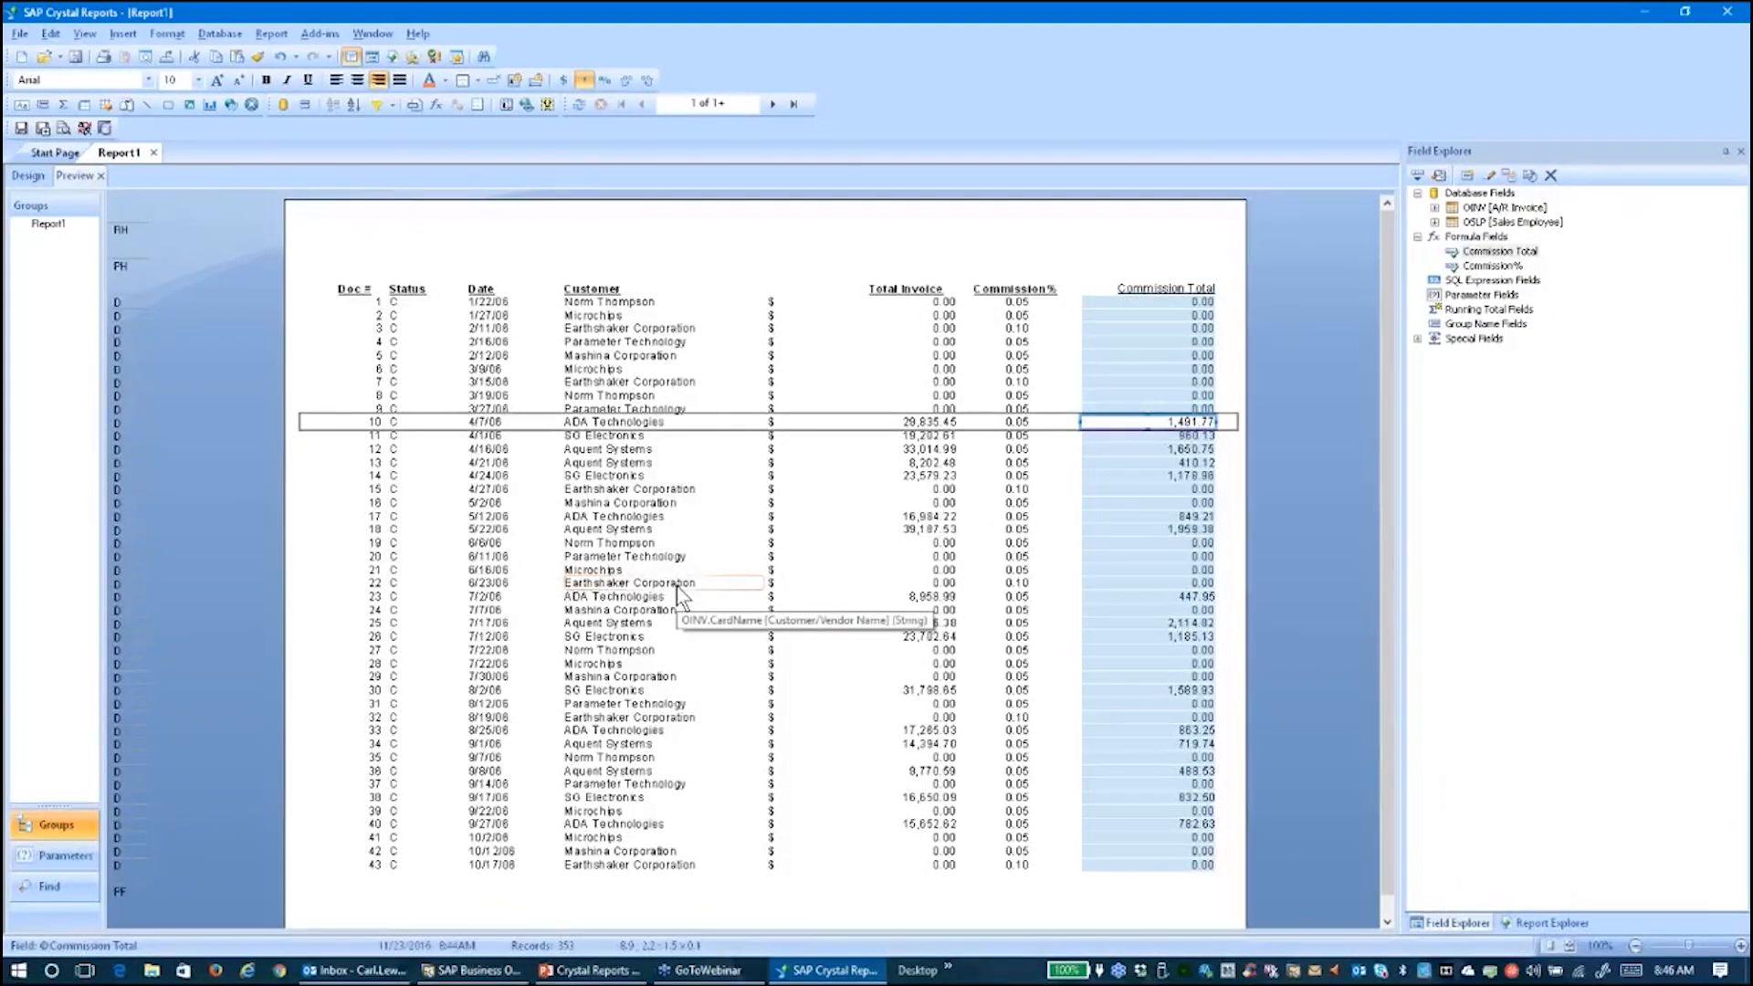
{"action": "left_click", "coordinate": [586, 228]}
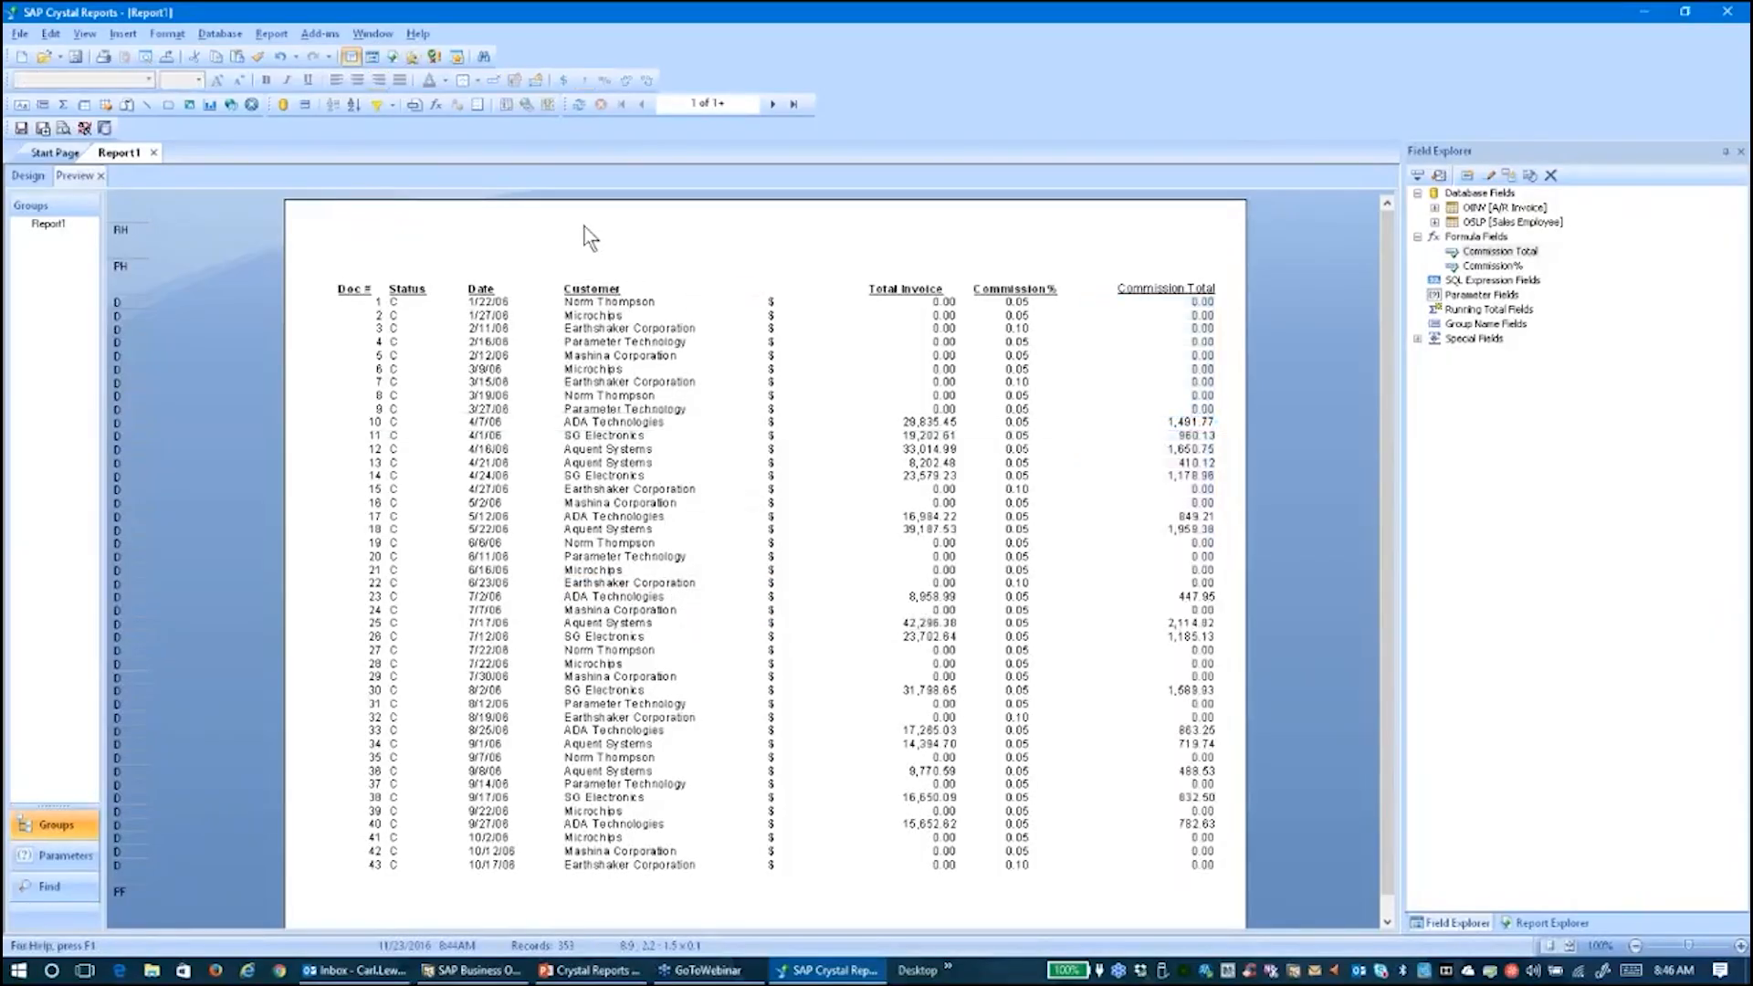
Add a Select Expert record rule where DocStatus is equal to C, using saved data
{"action": "left_click", "coordinate": [271, 34]}
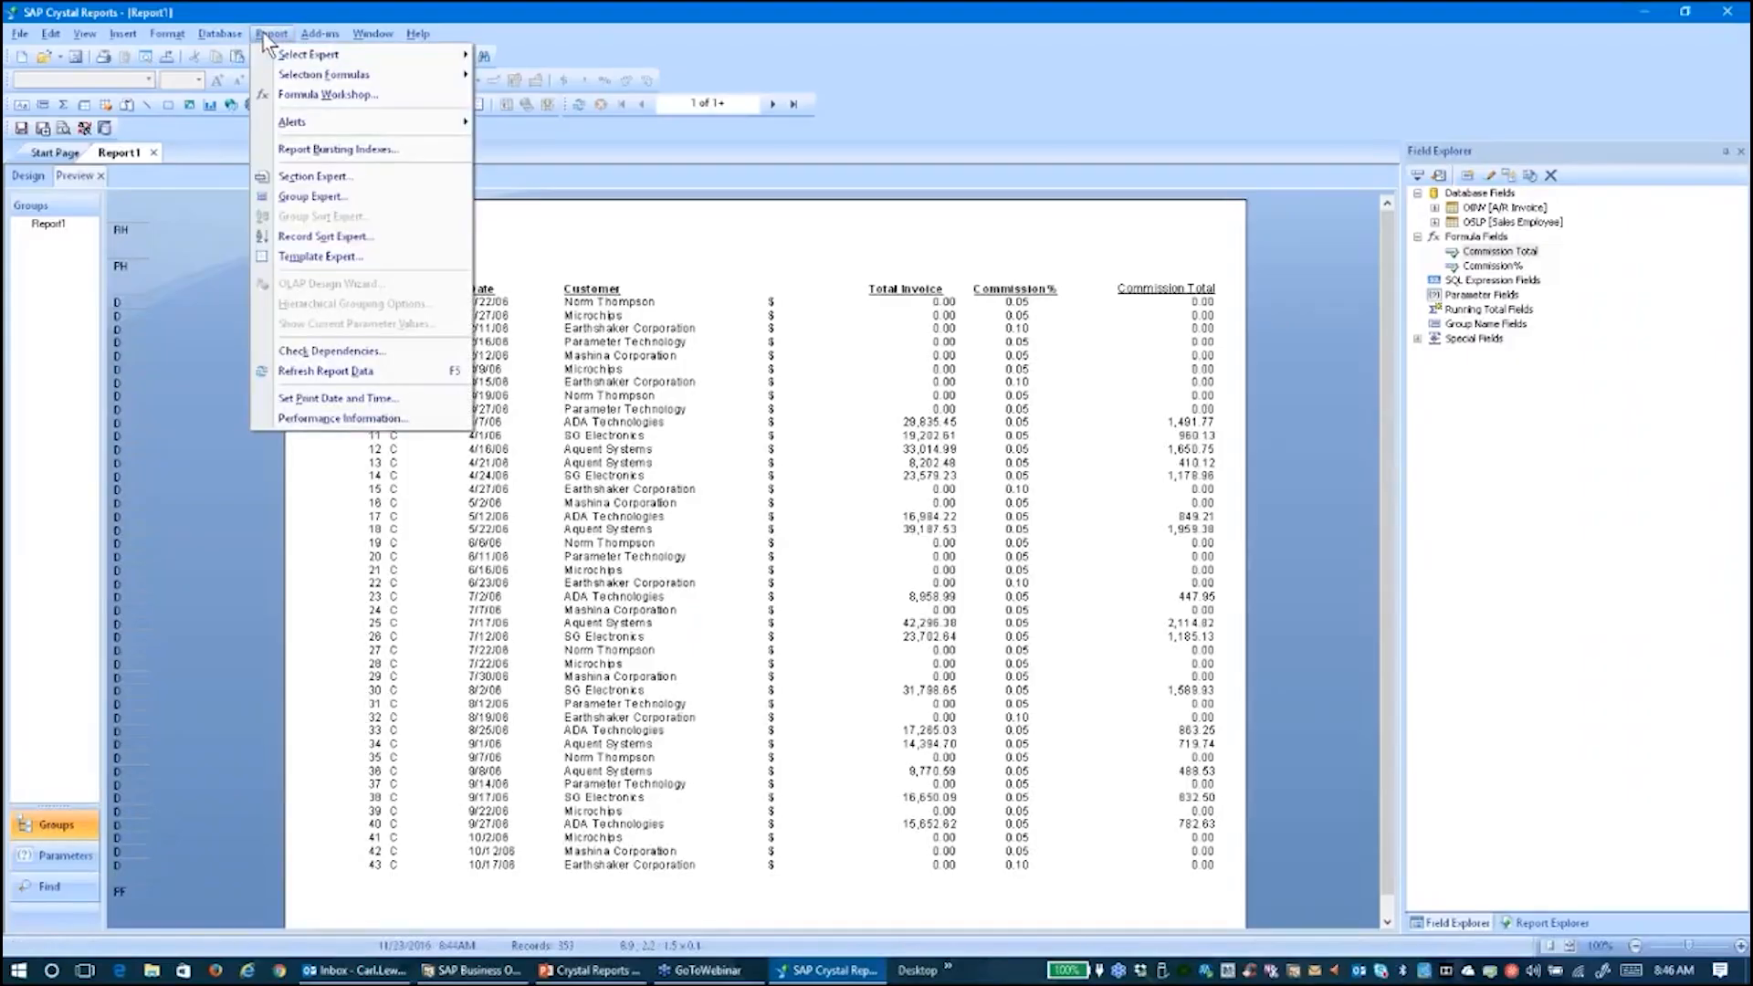
{"action": "mouse_move", "coordinate": [310, 56]}
{"action": "left_click", "coordinate": [522, 56]}
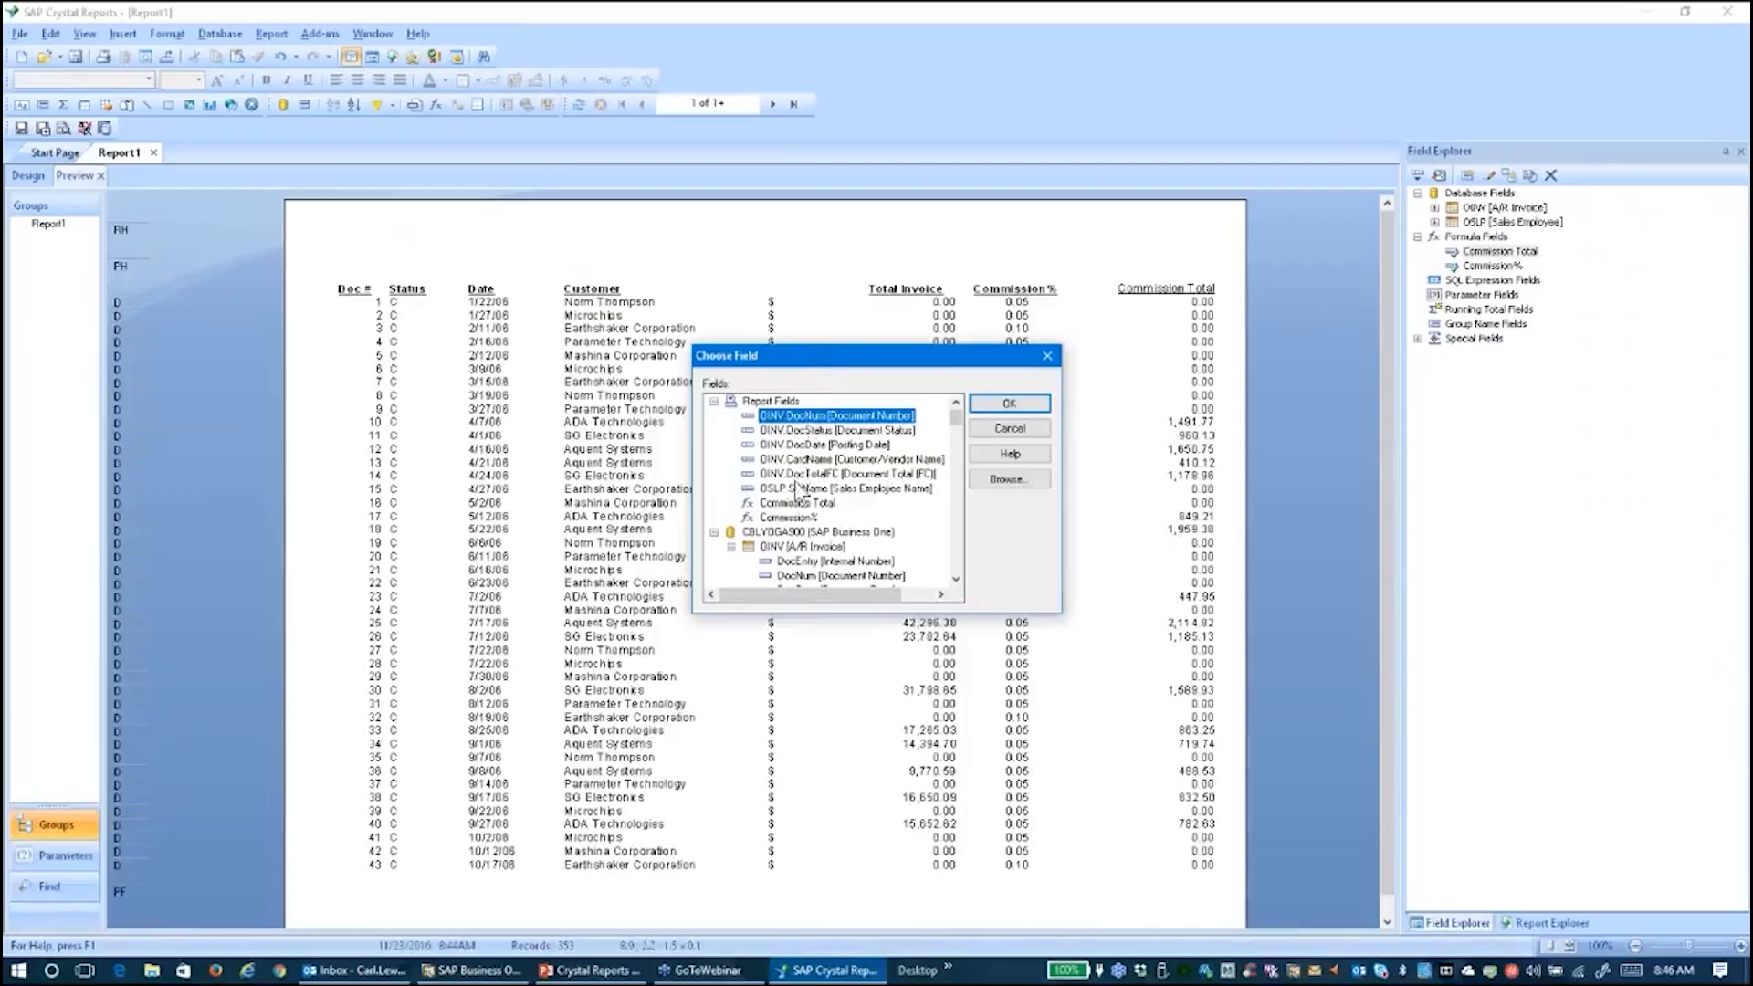
{"action": "double_click", "coordinate": [821, 434]}
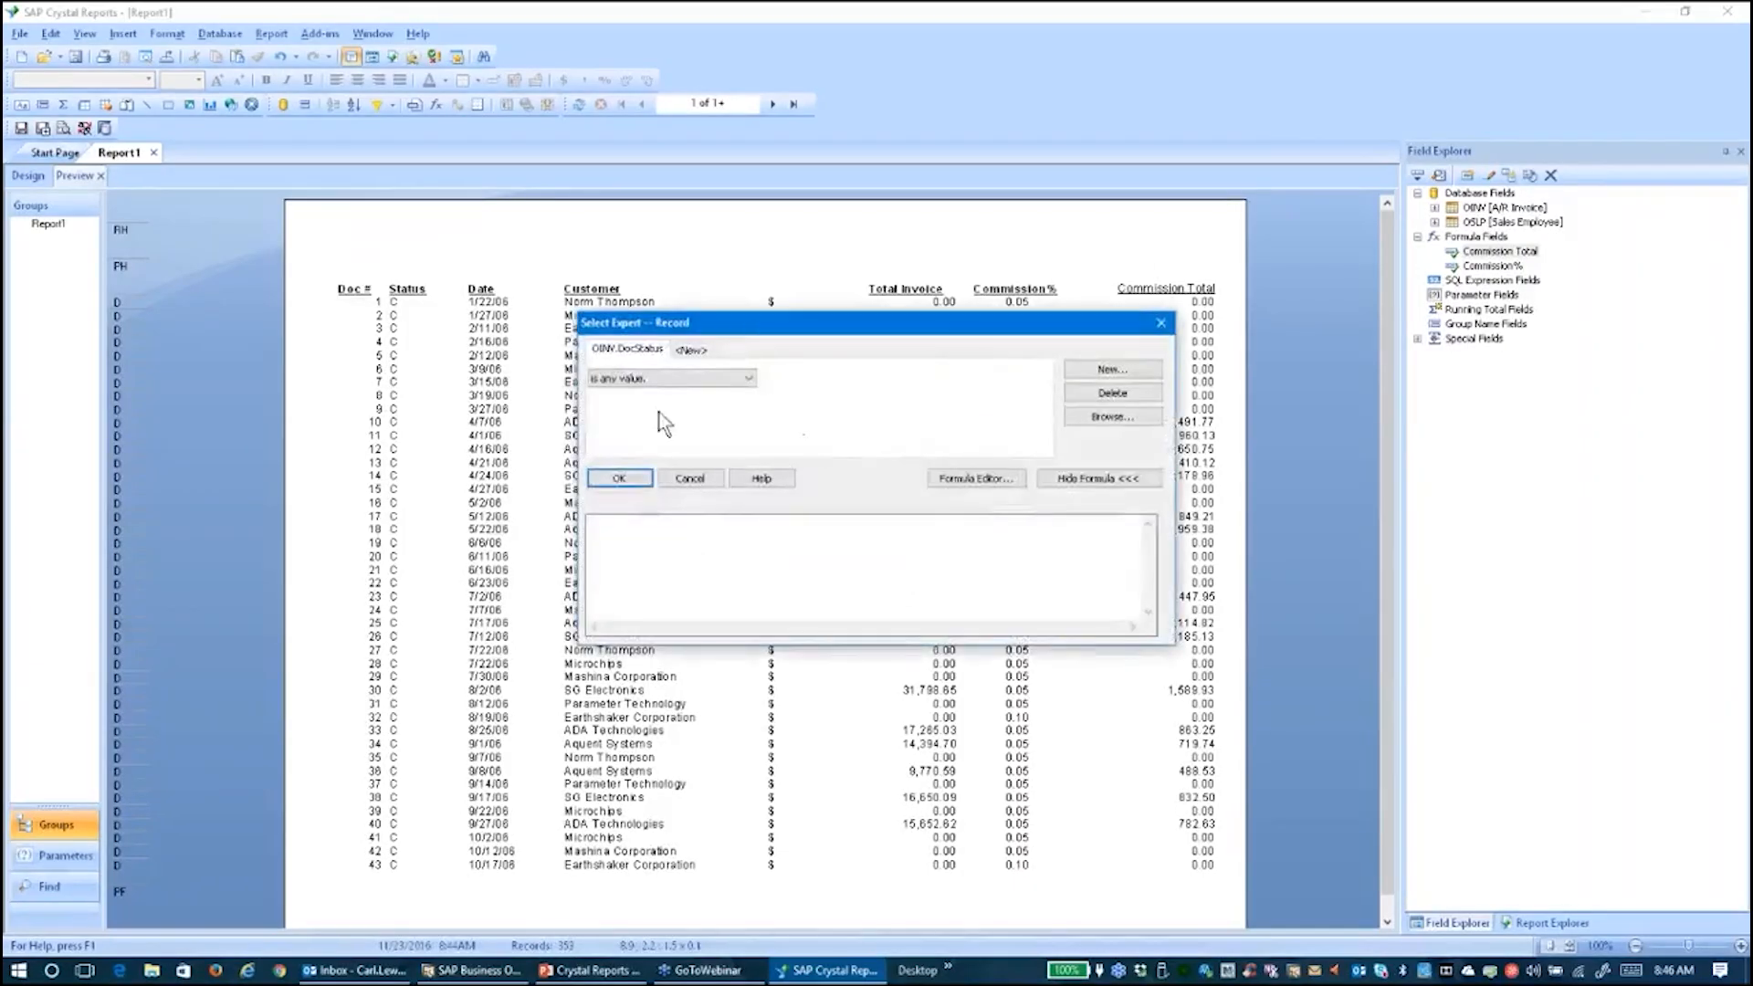
{"action": "left_click", "coordinate": [749, 379]}
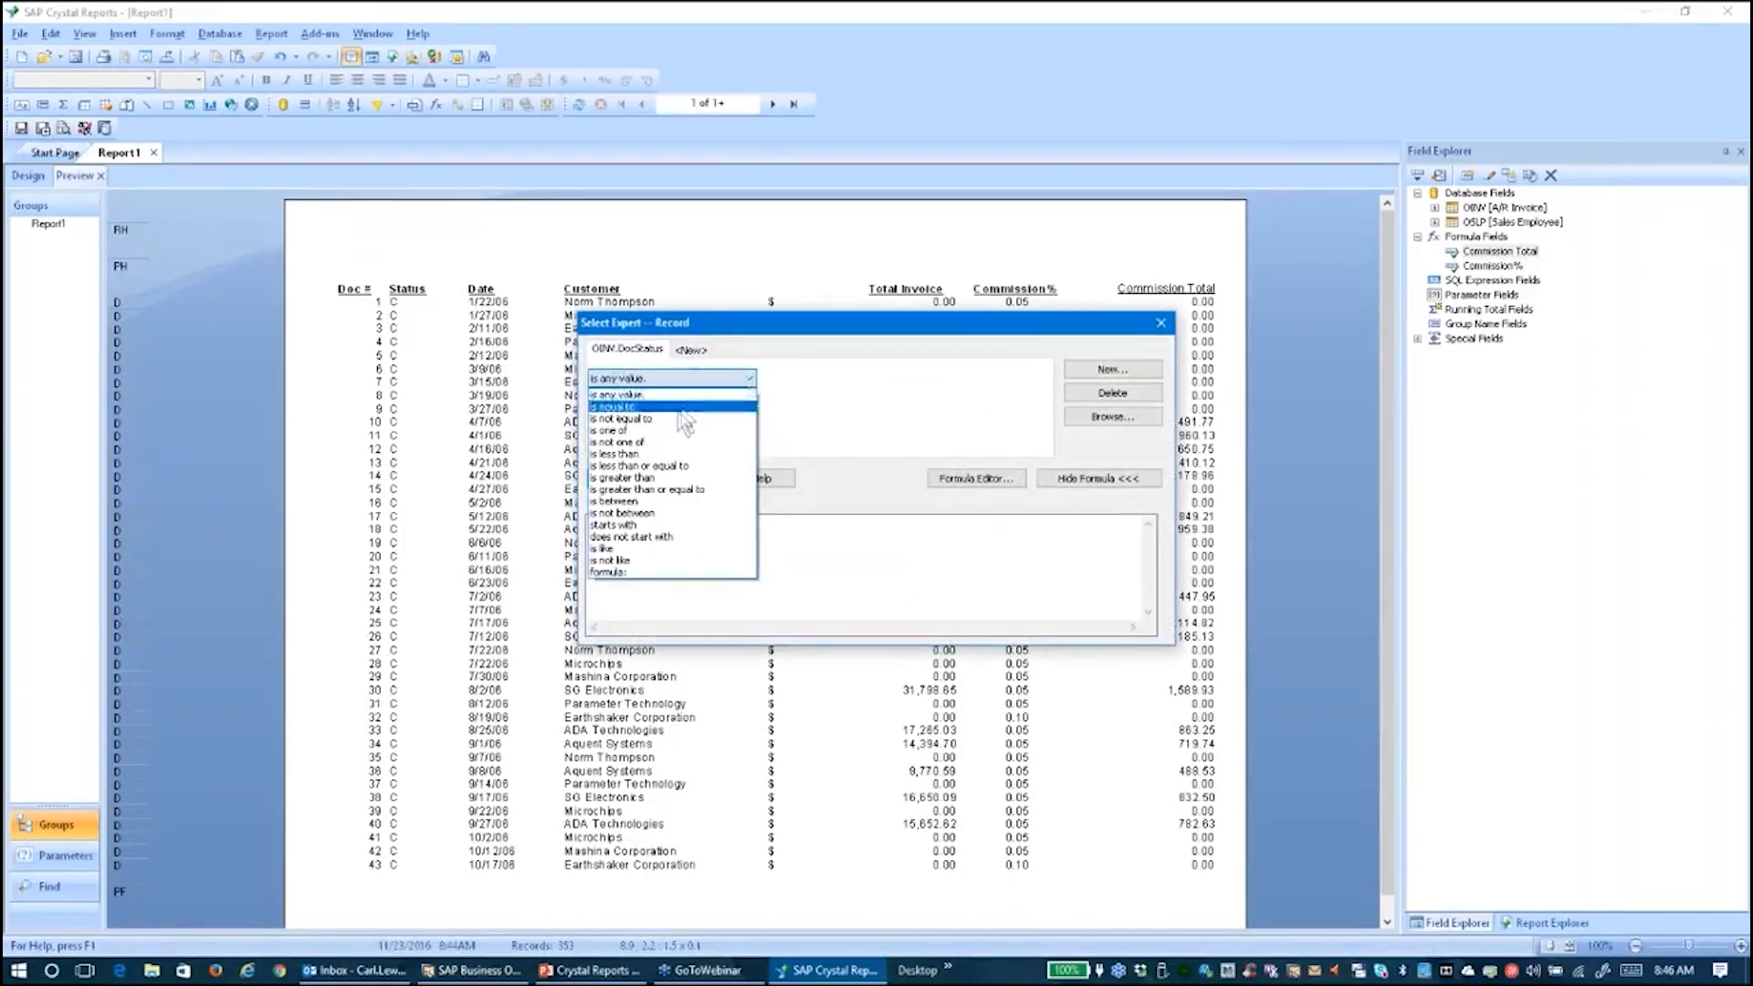
{"action": "left_click", "coordinate": [630, 407]}
{"action": "left_click", "coordinate": [1041, 378]}
{"action": "left_click", "coordinate": [895, 399]}
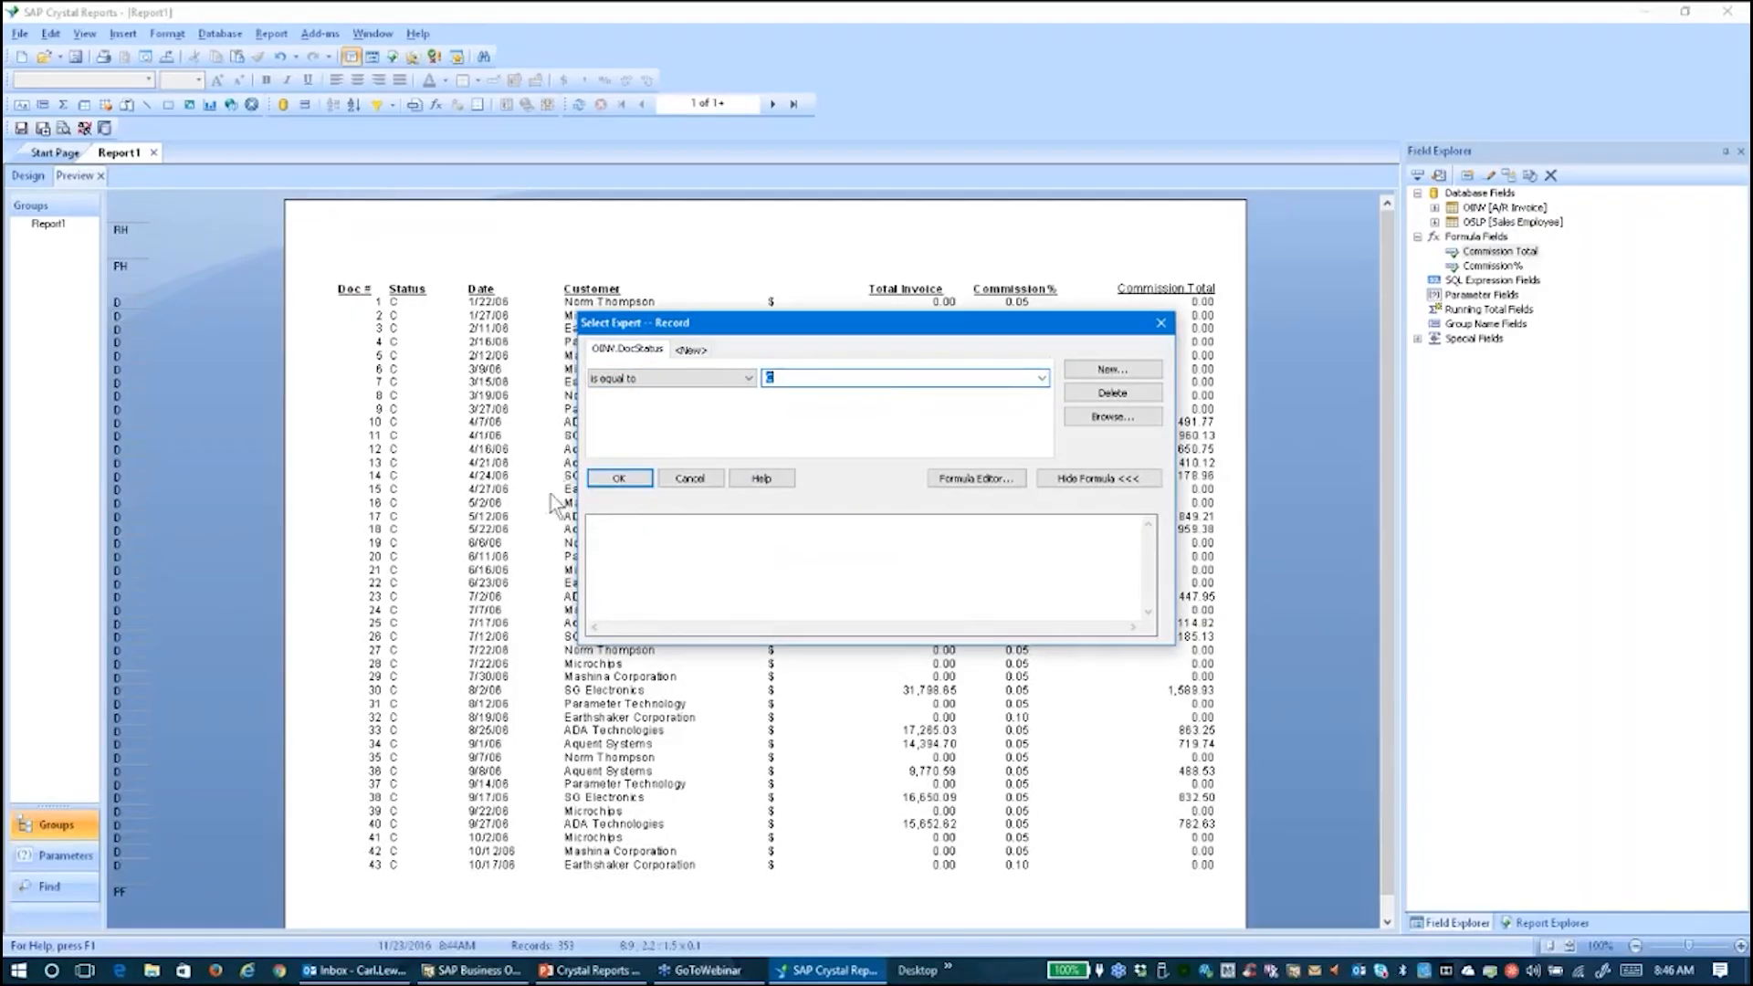
{"action": "left_click", "coordinate": [618, 477]}
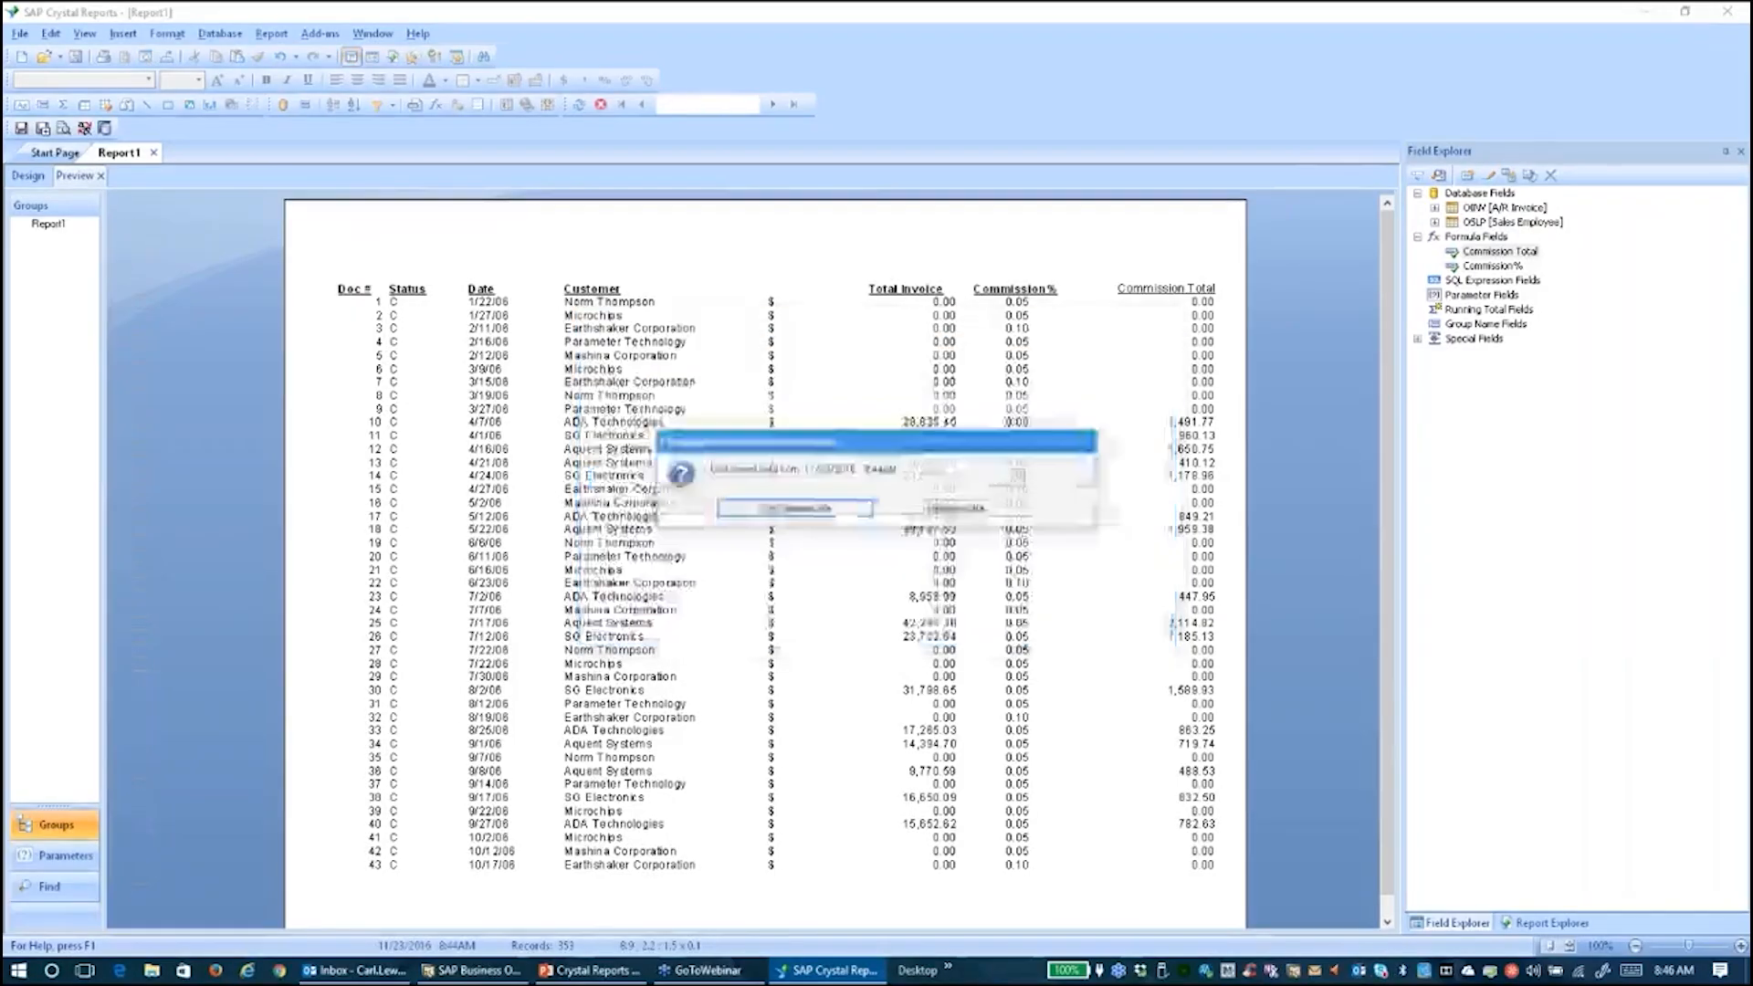
{"action": "left_click", "coordinate": [810, 509]}
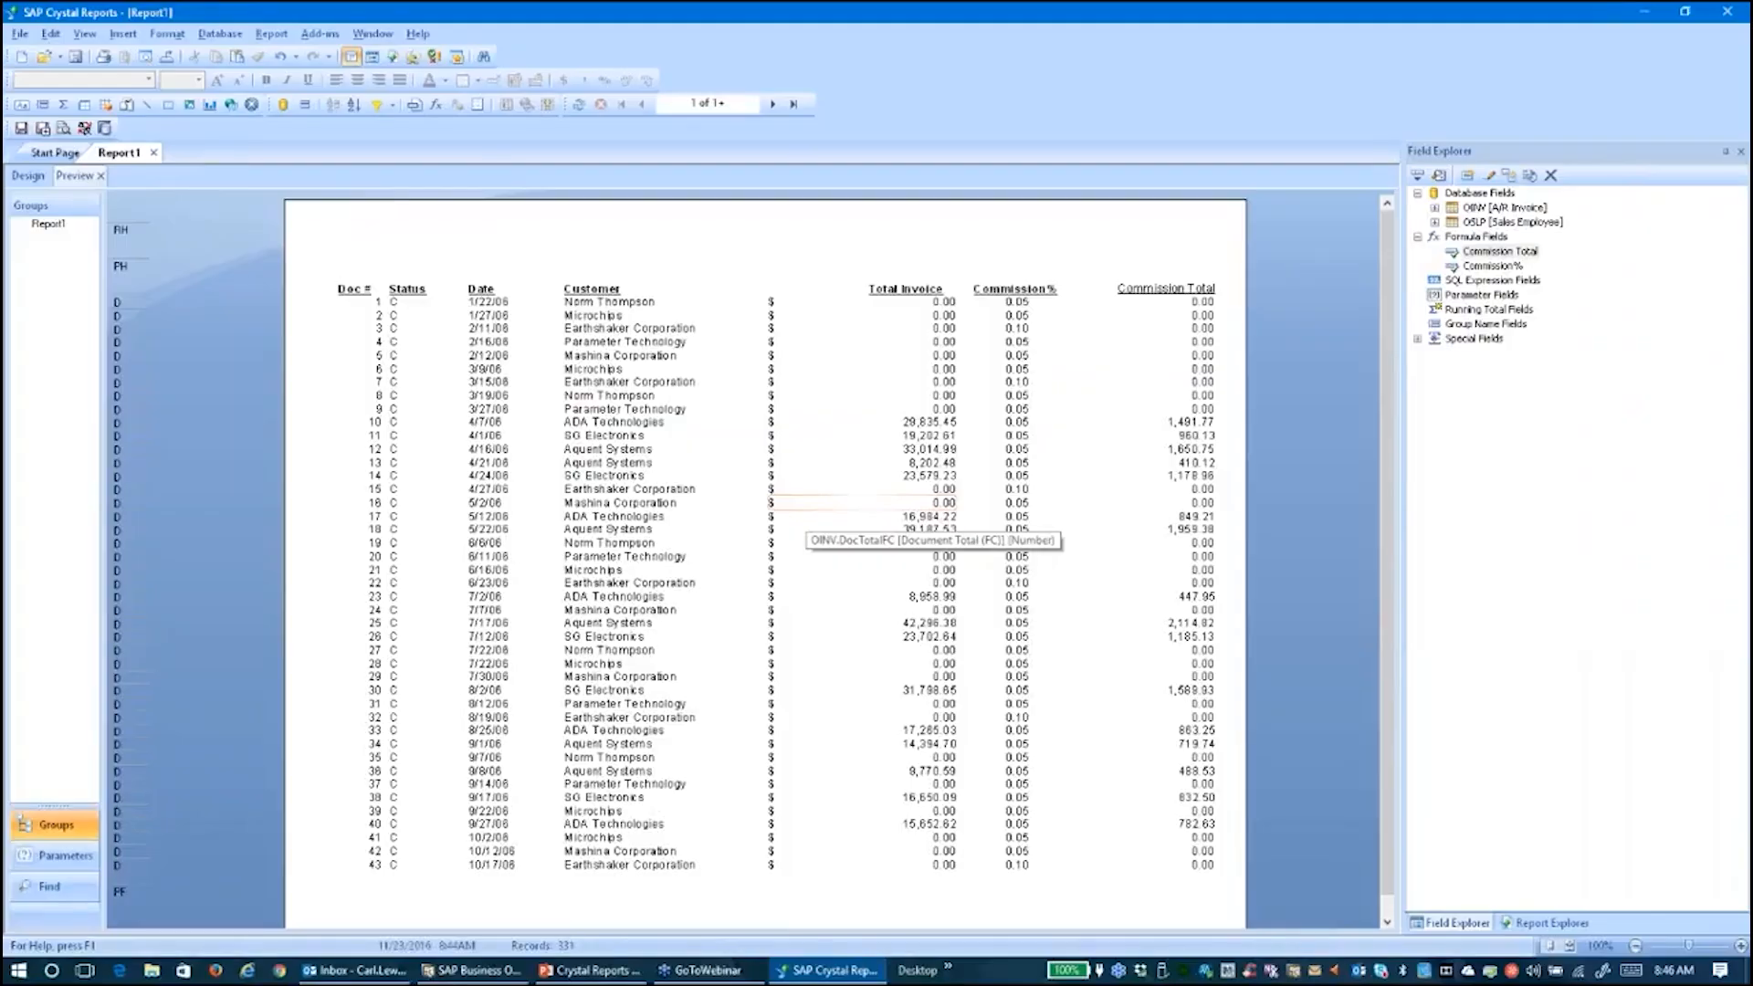
In Design, use Group Expert to add OSLP.SlpName as the Group By field
{"action": "left_click", "coordinate": [31, 173]}
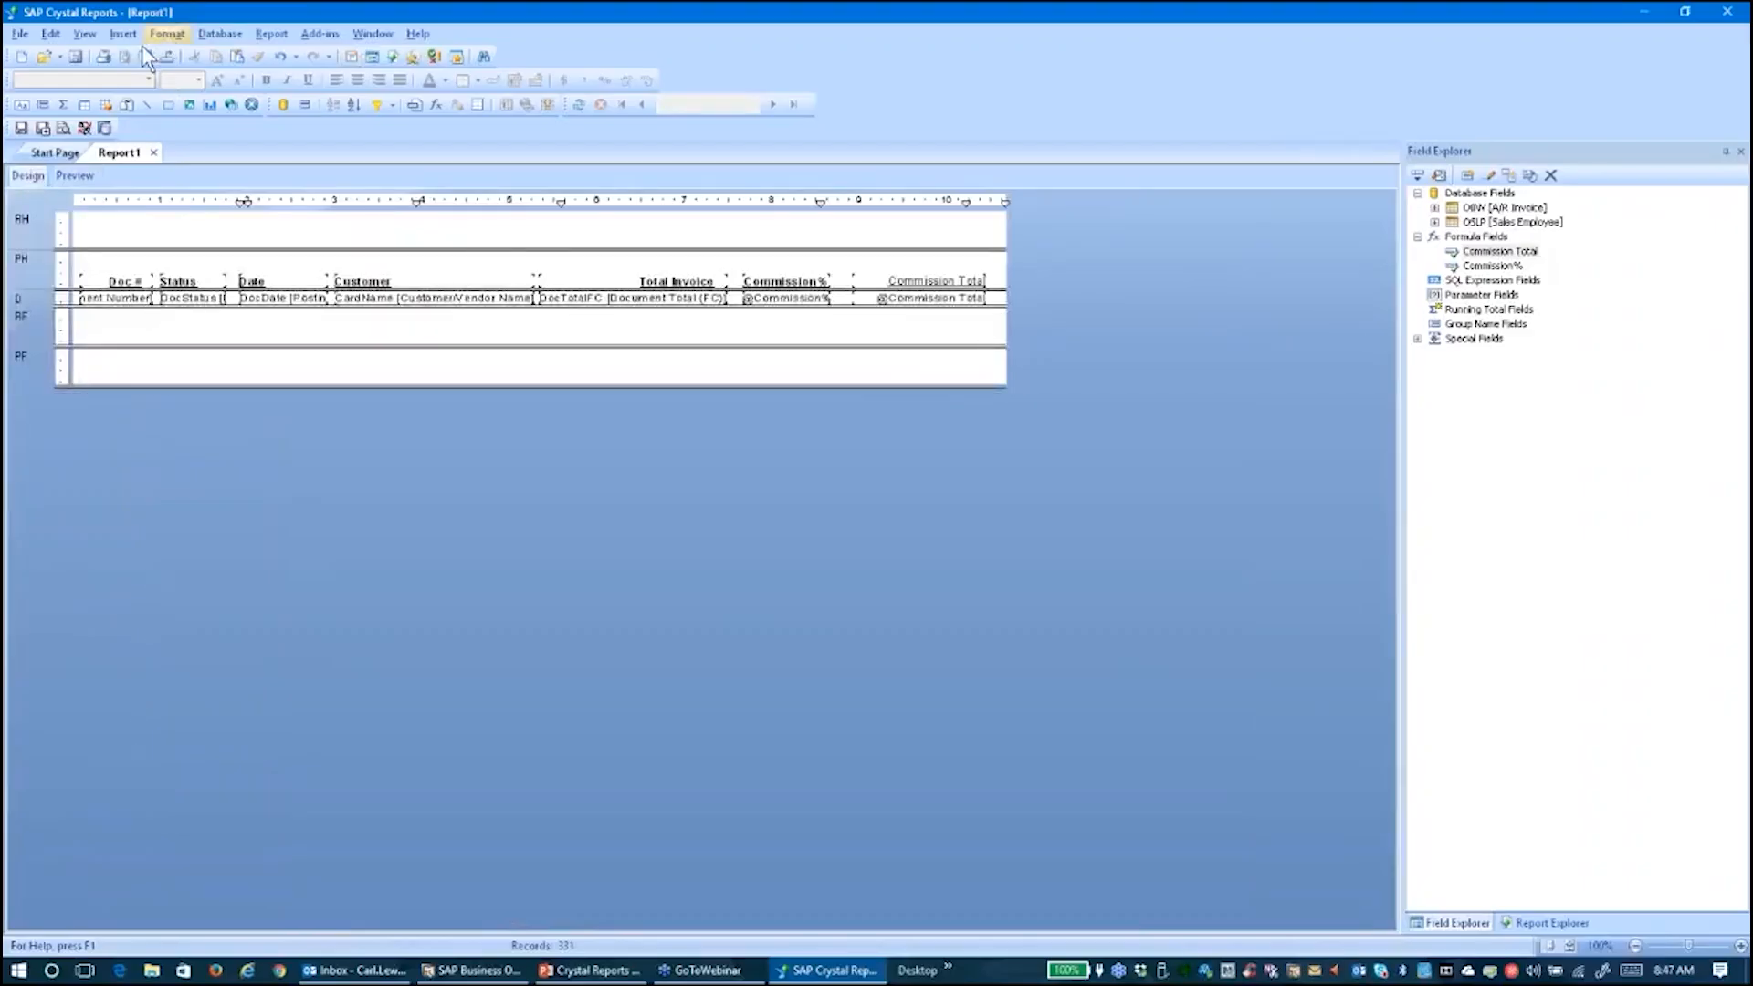
{"action": "left_click", "coordinate": [271, 34]}
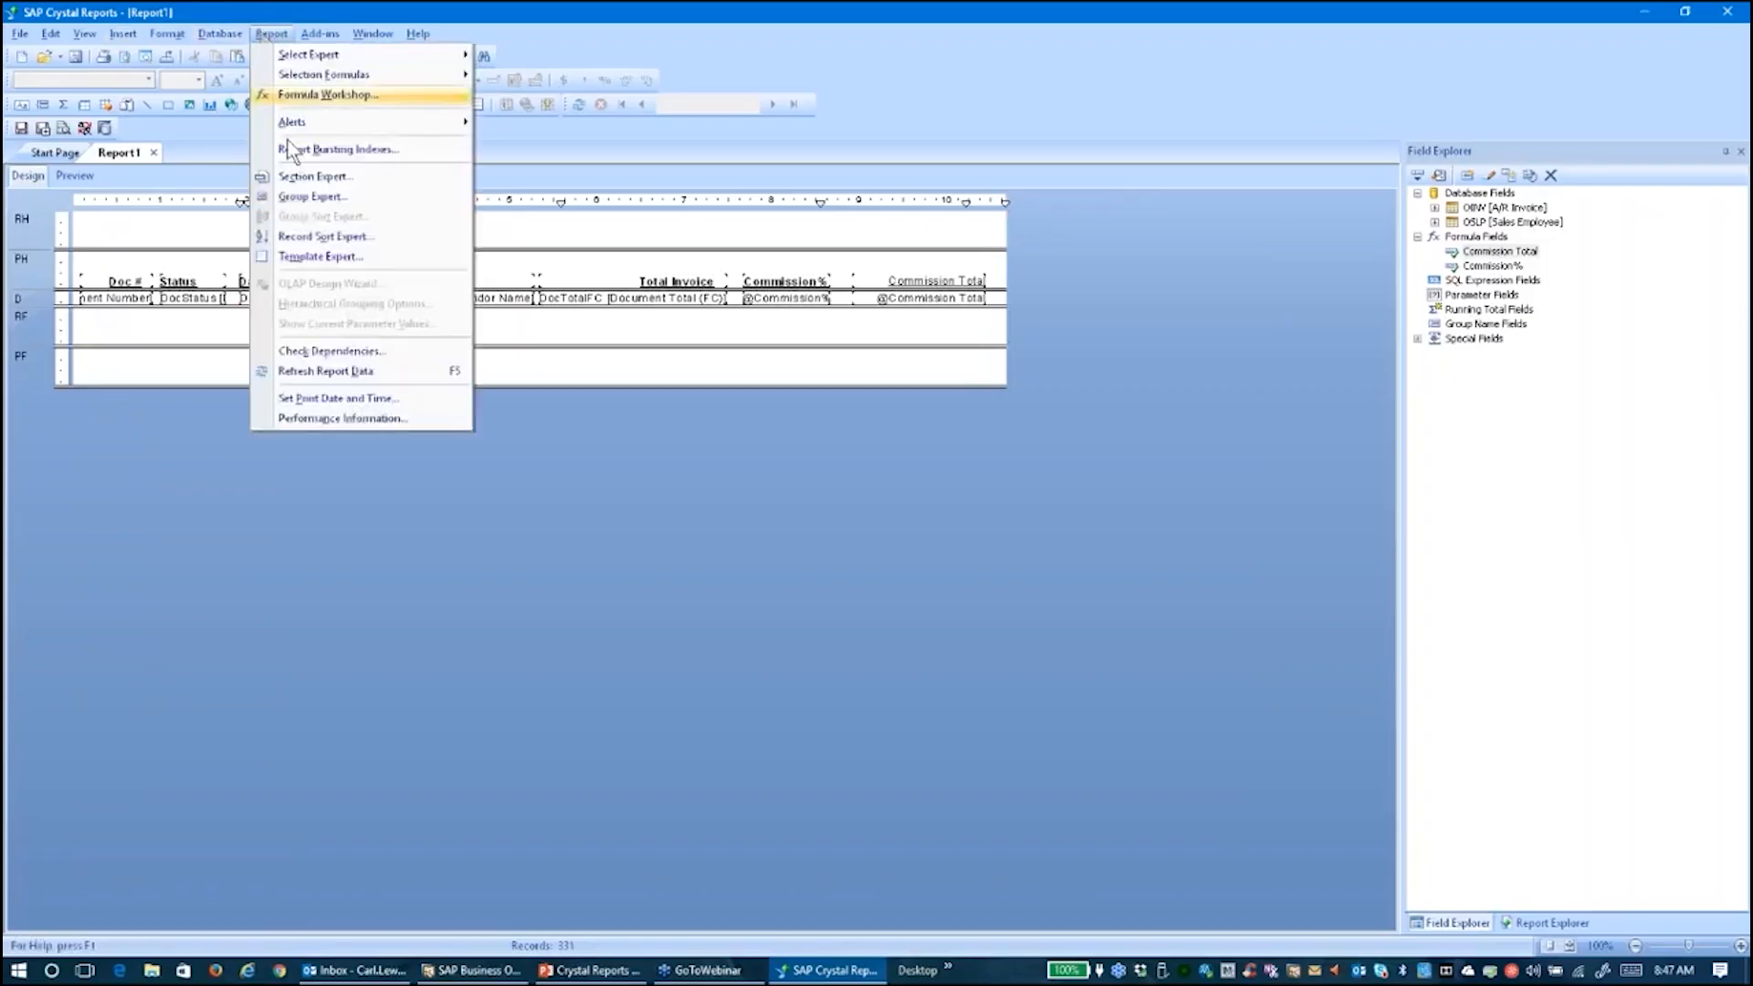
{"action": "left_click", "coordinate": [293, 197]}
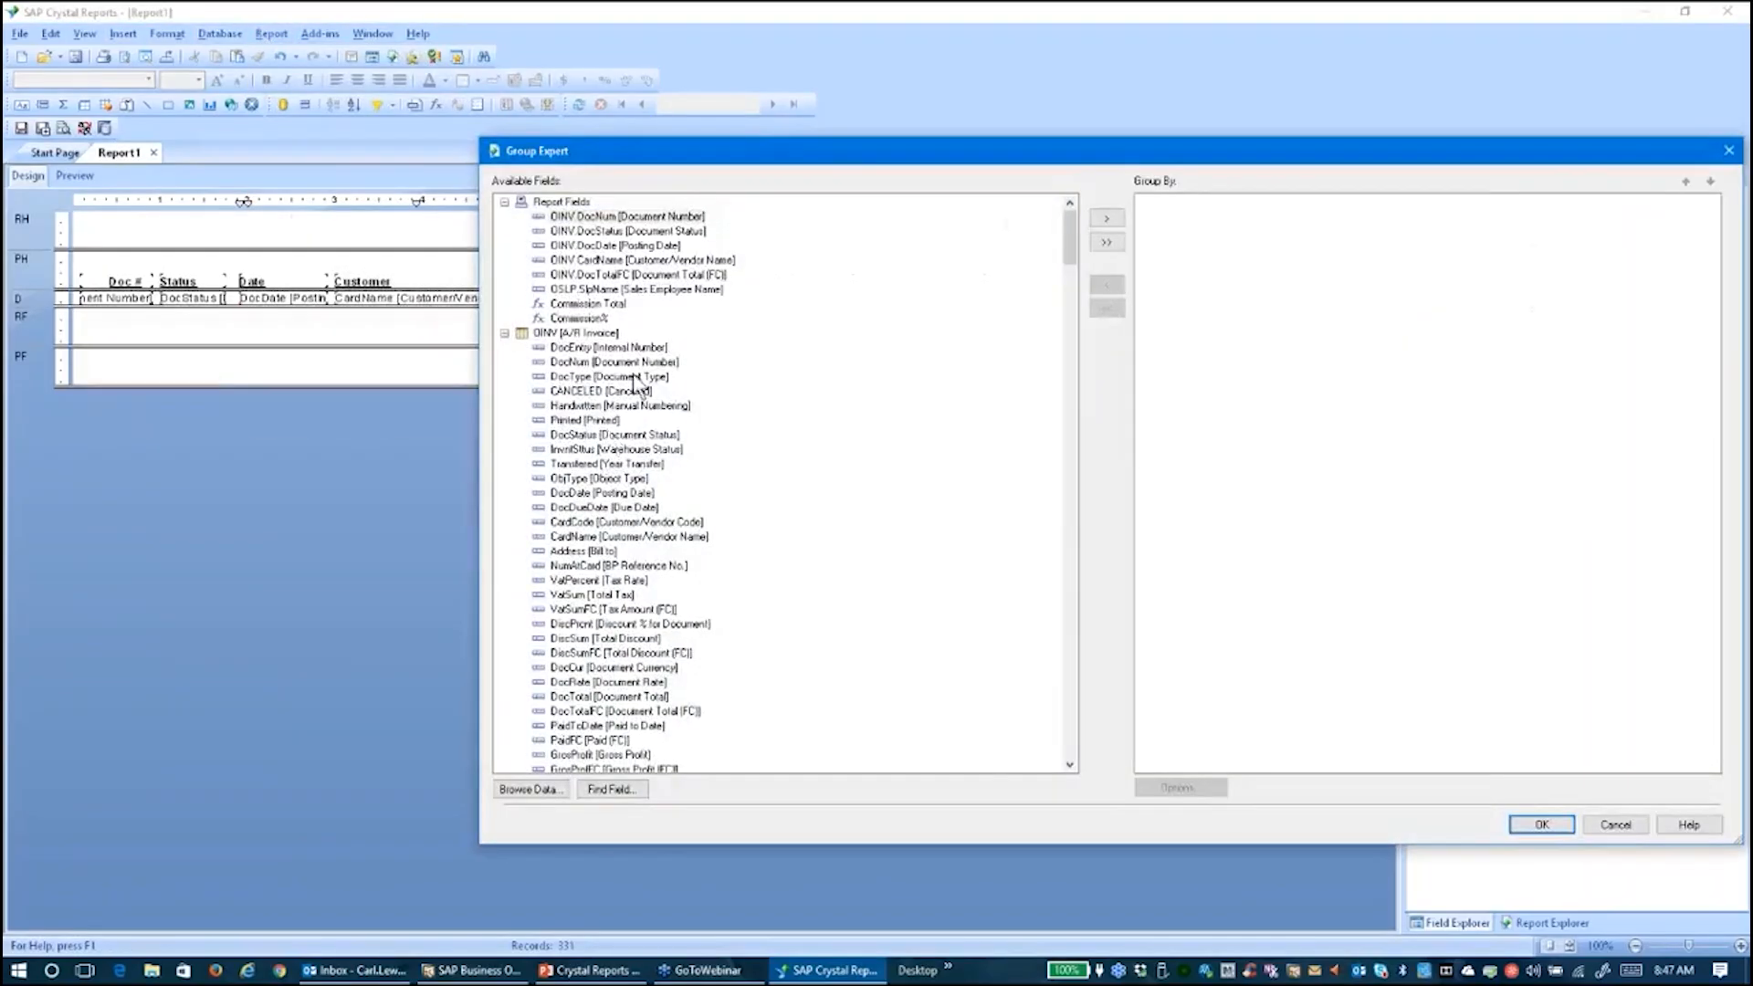
{"action": "left_click_drag", "start_coordinate": [799, 169], "coordinate": [546, 466]}
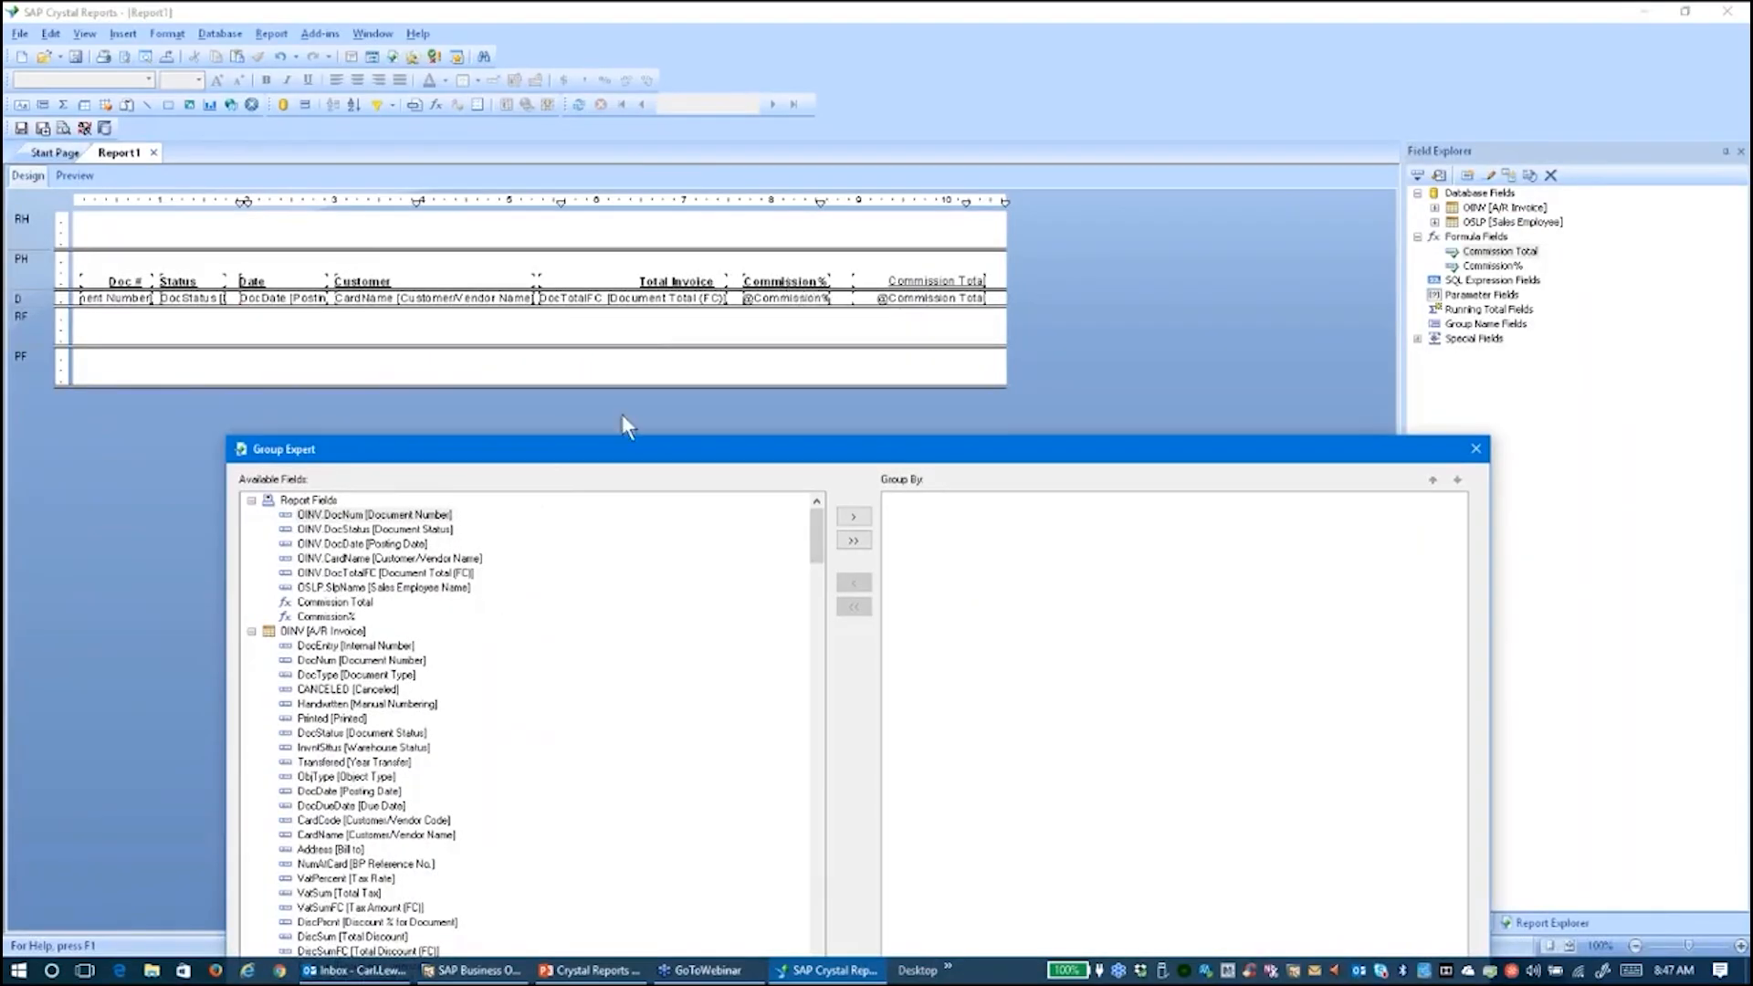
{"action": "left_click_drag", "start_coordinate": [683, 457], "coordinate": [661, 350]}
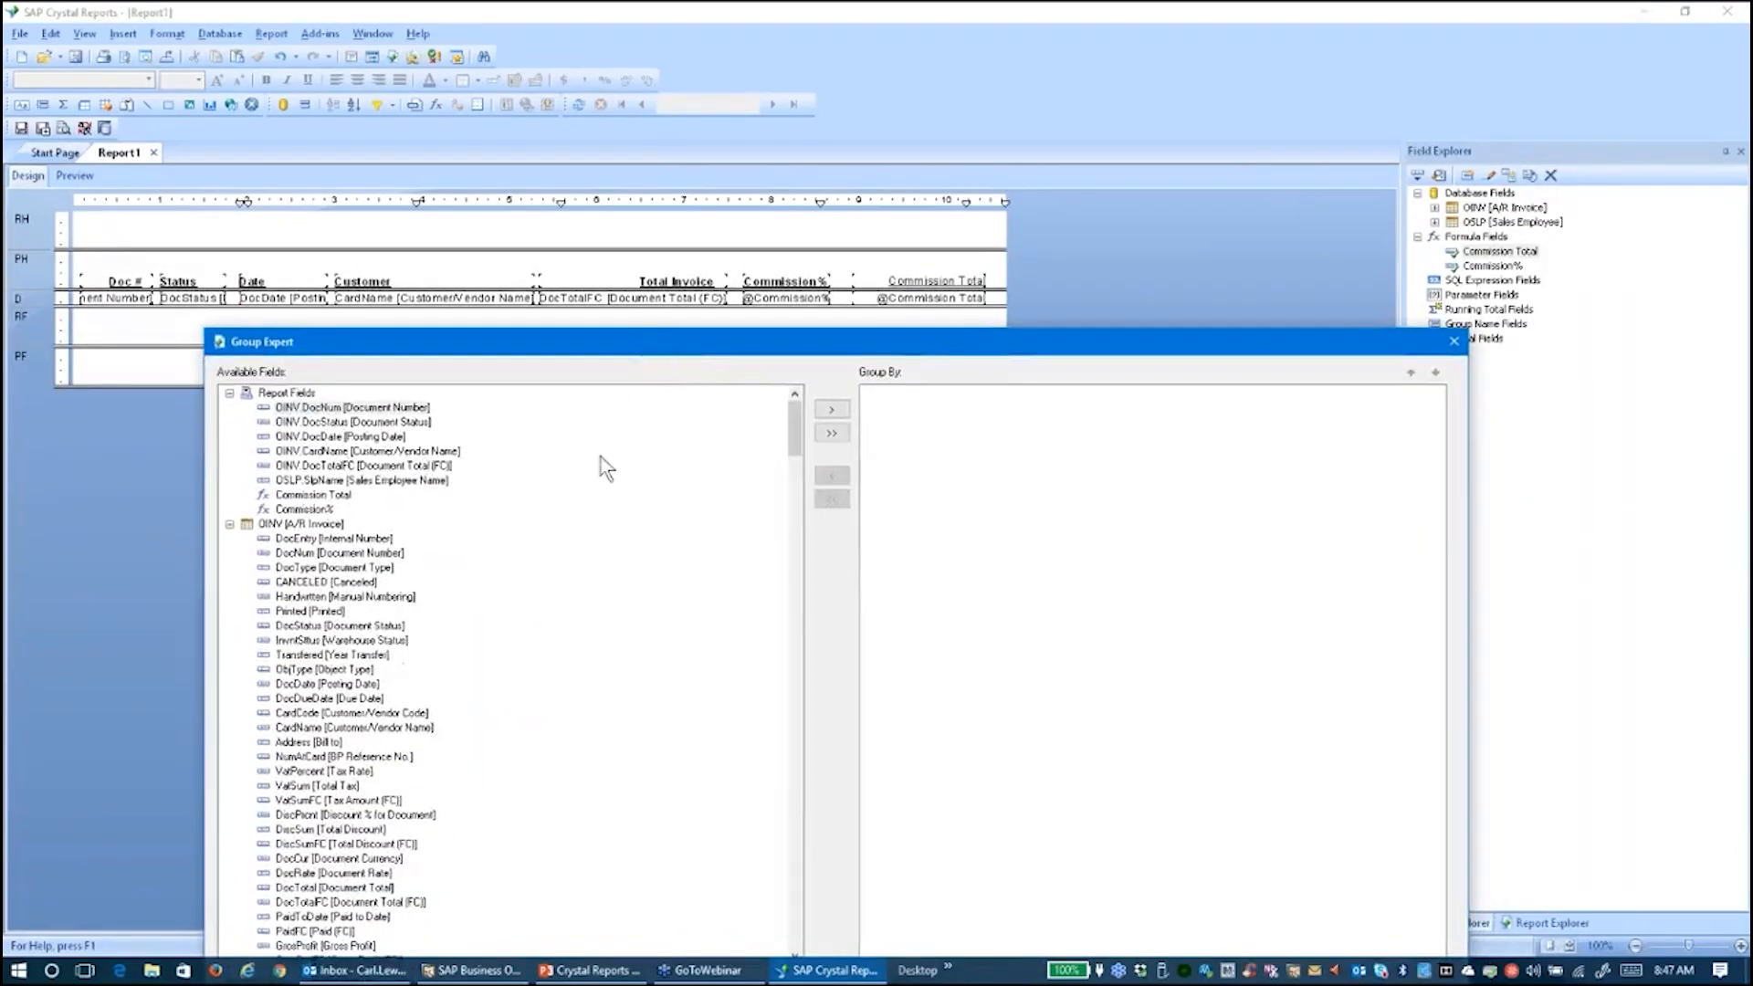
{"action": "left_click", "coordinate": [229, 525]}
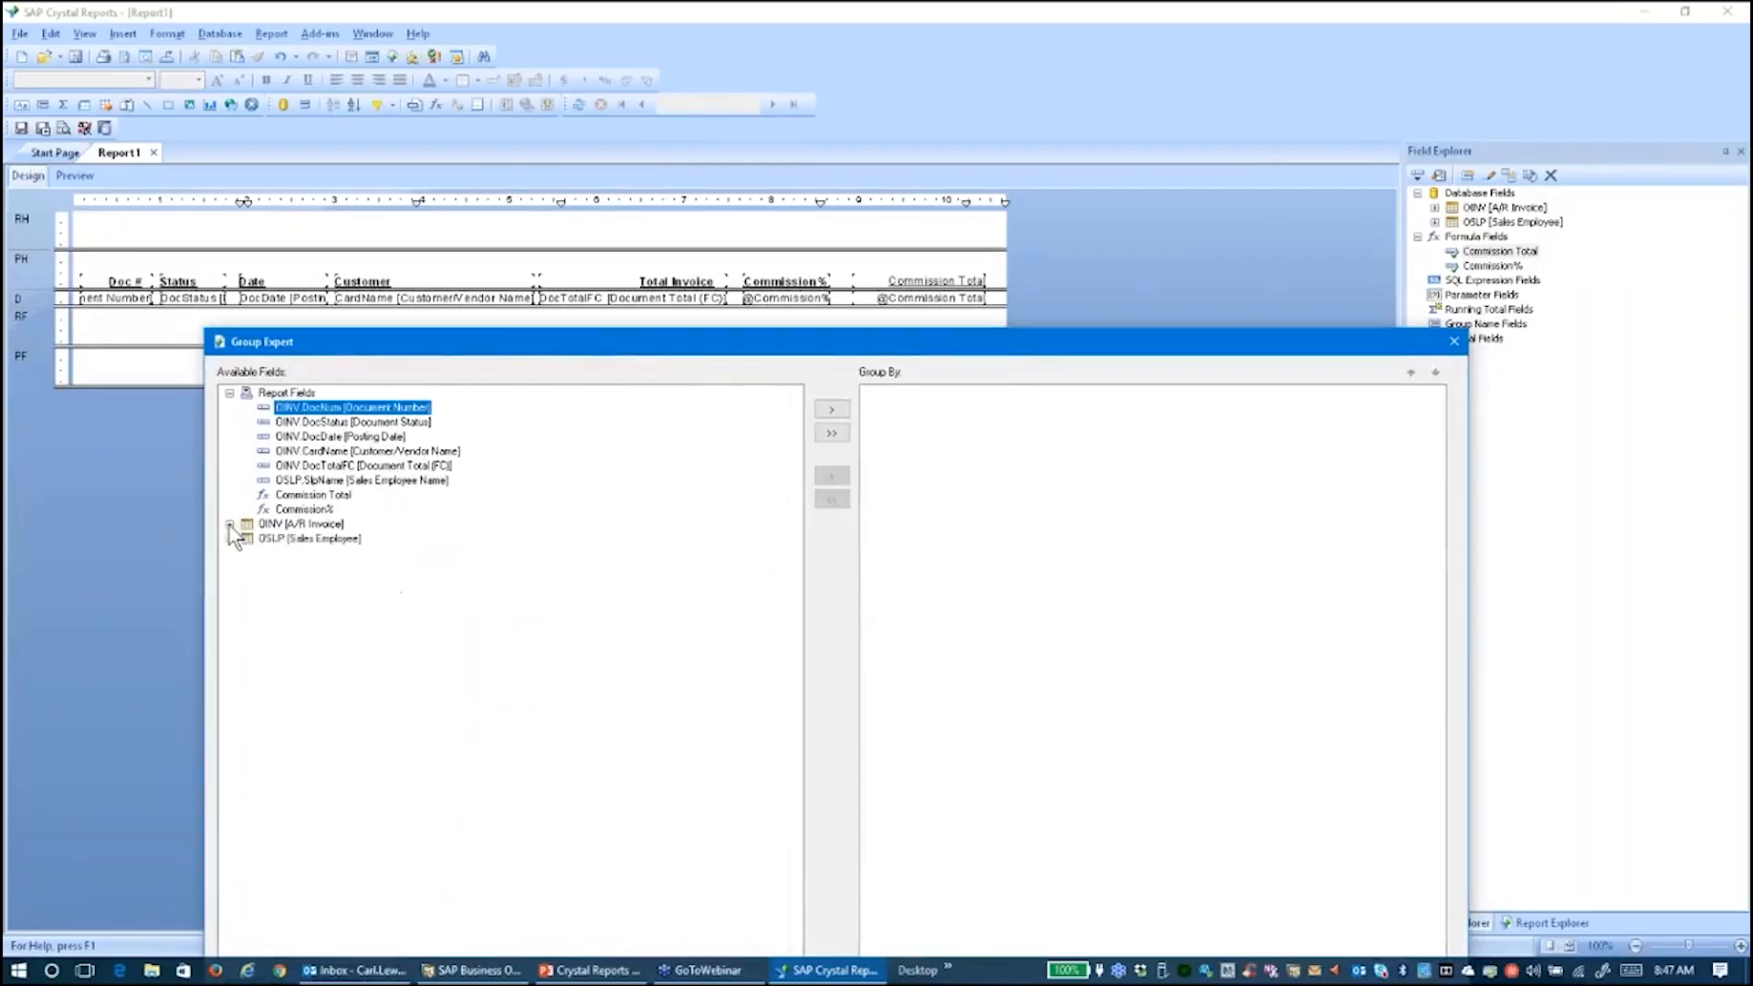
{"action": "left_click", "coordinate": [229, 539]}
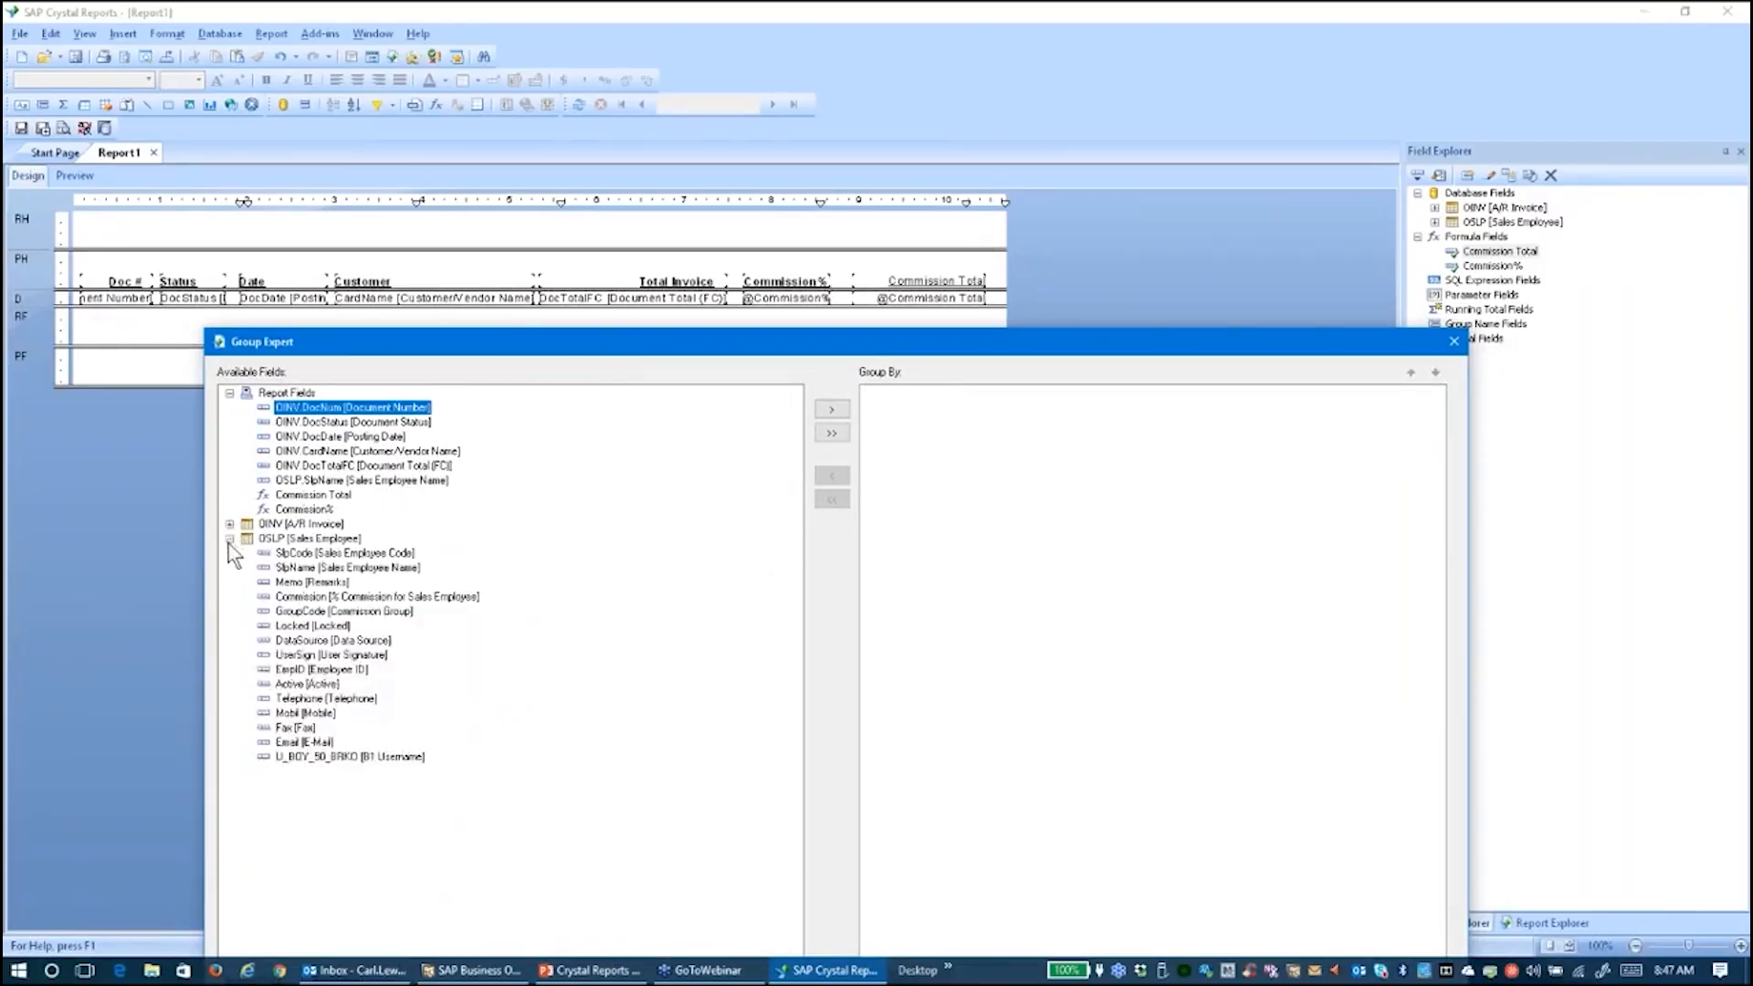
{"action": "left_click", "coordinate": [286, 568]}
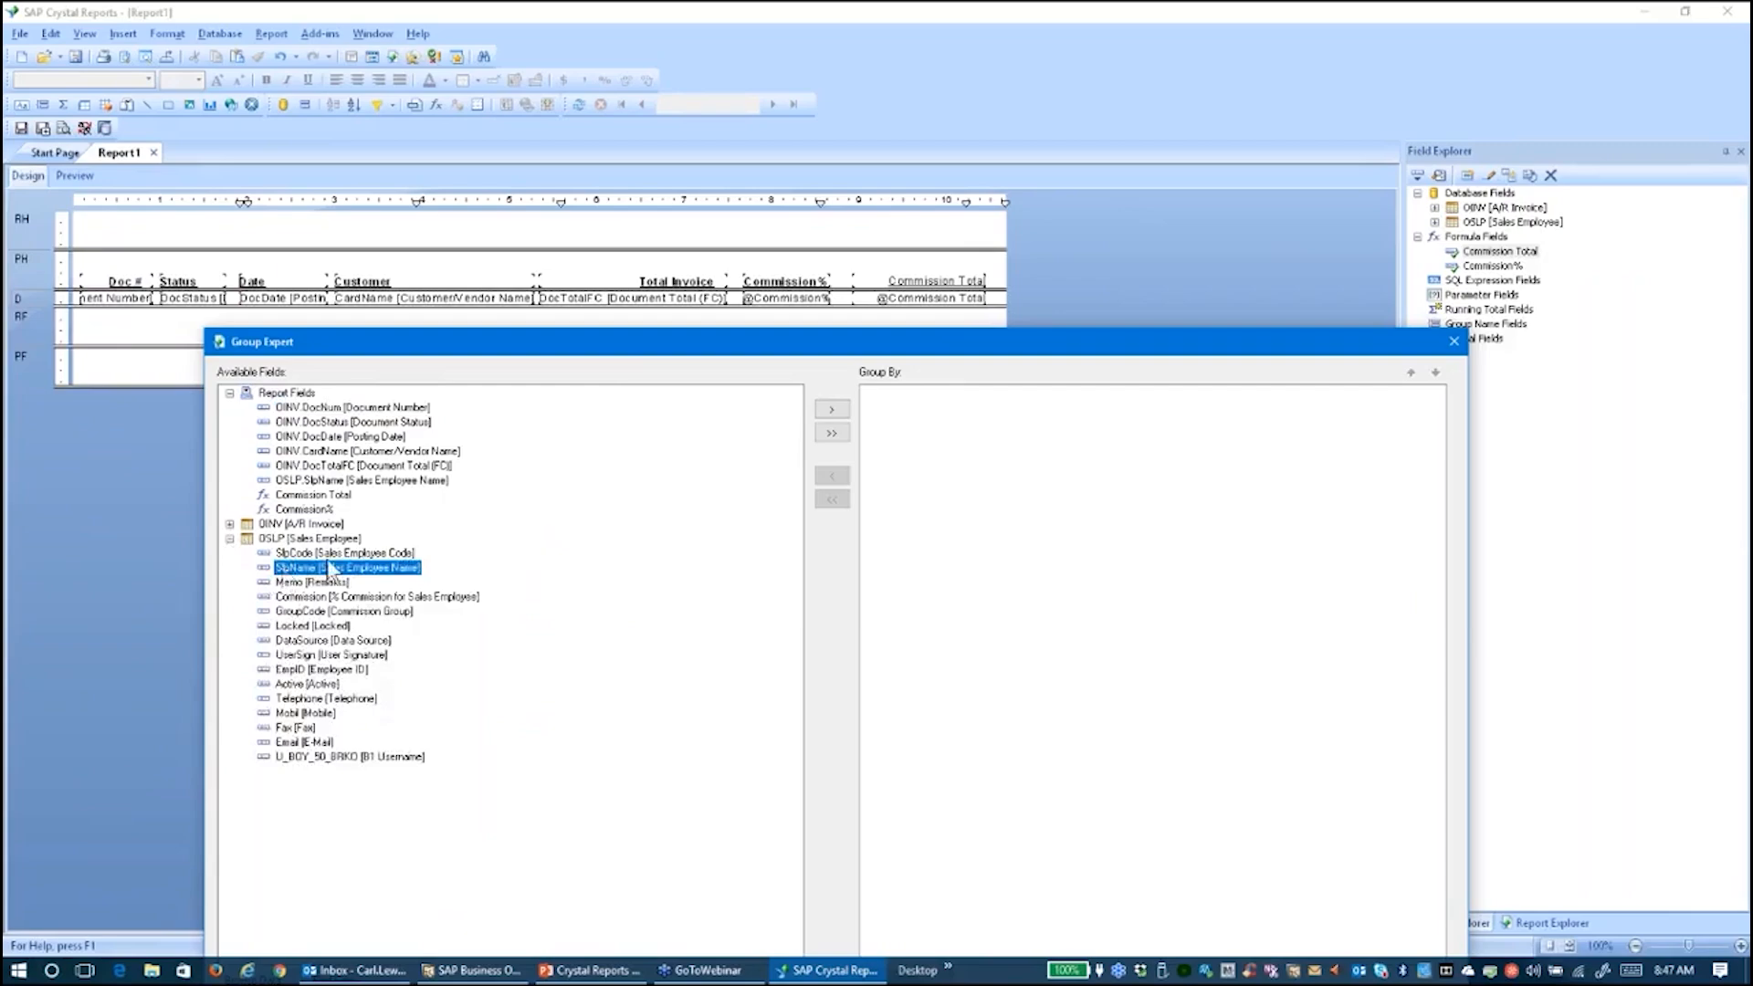
{"action": "left_click", "coordinate": [831, 410]}
{"action": "left_click_drag", "start_coordinate": [819, 361], "coordinate": [701, 178]}
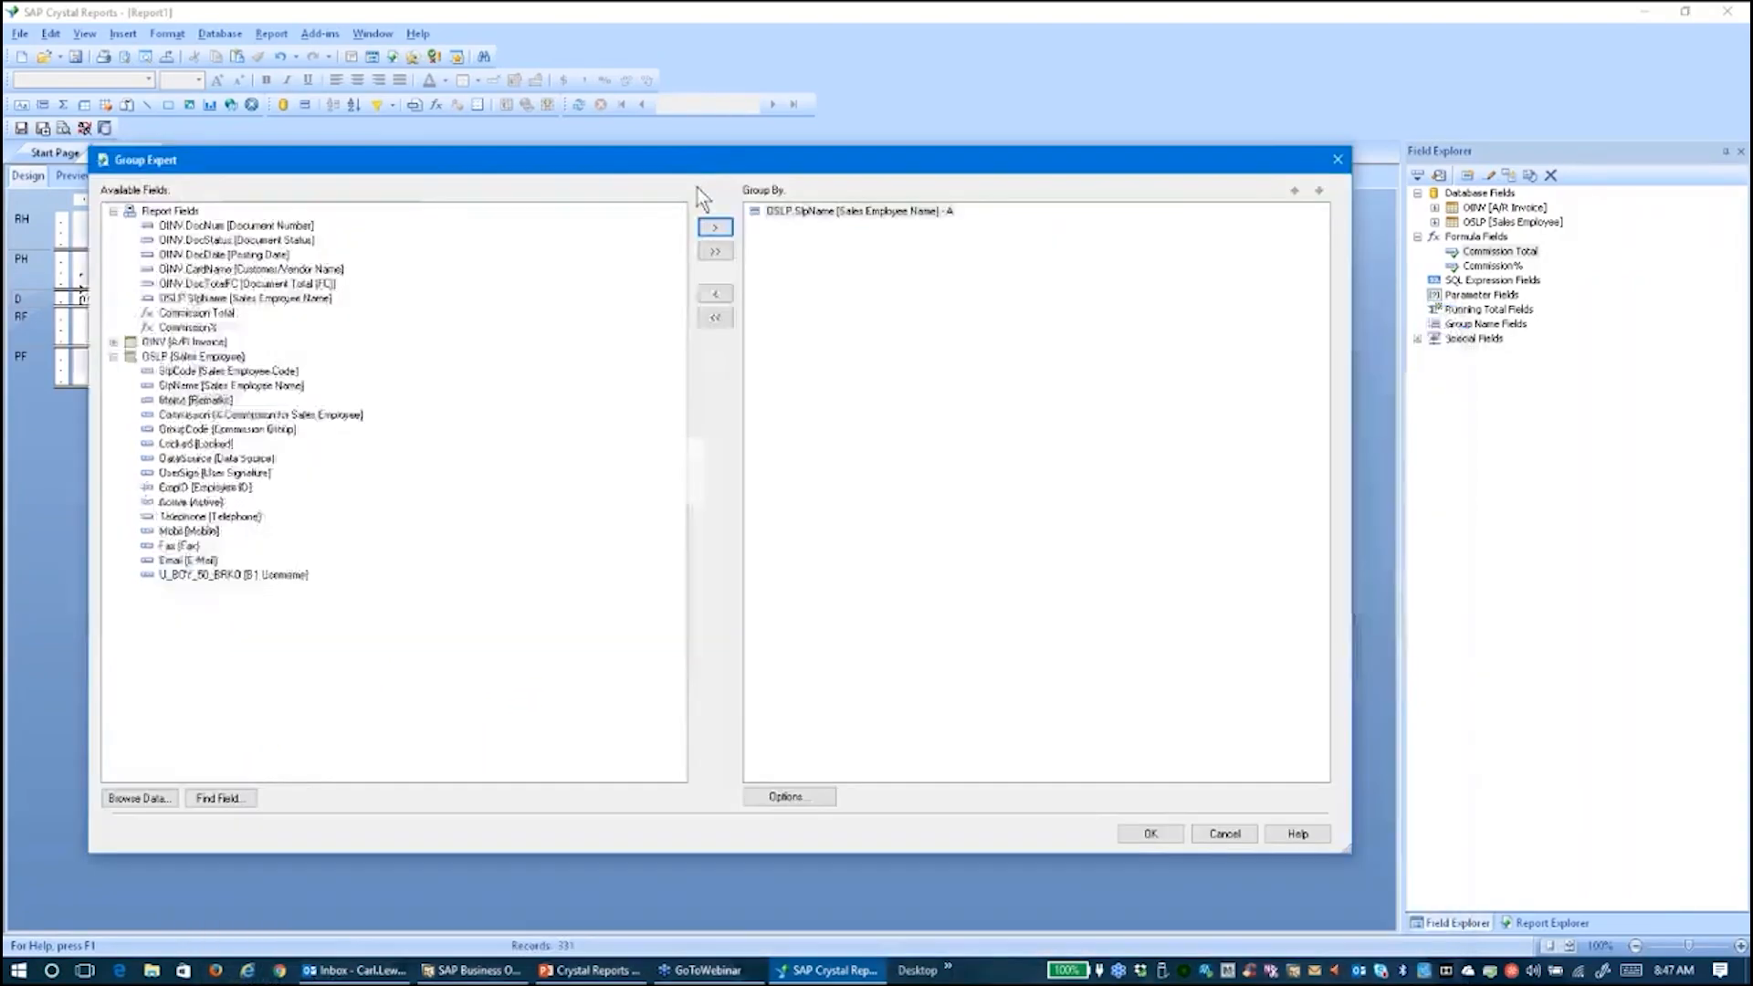
{"action": "left_click", "coordinate": [1151, 834]}
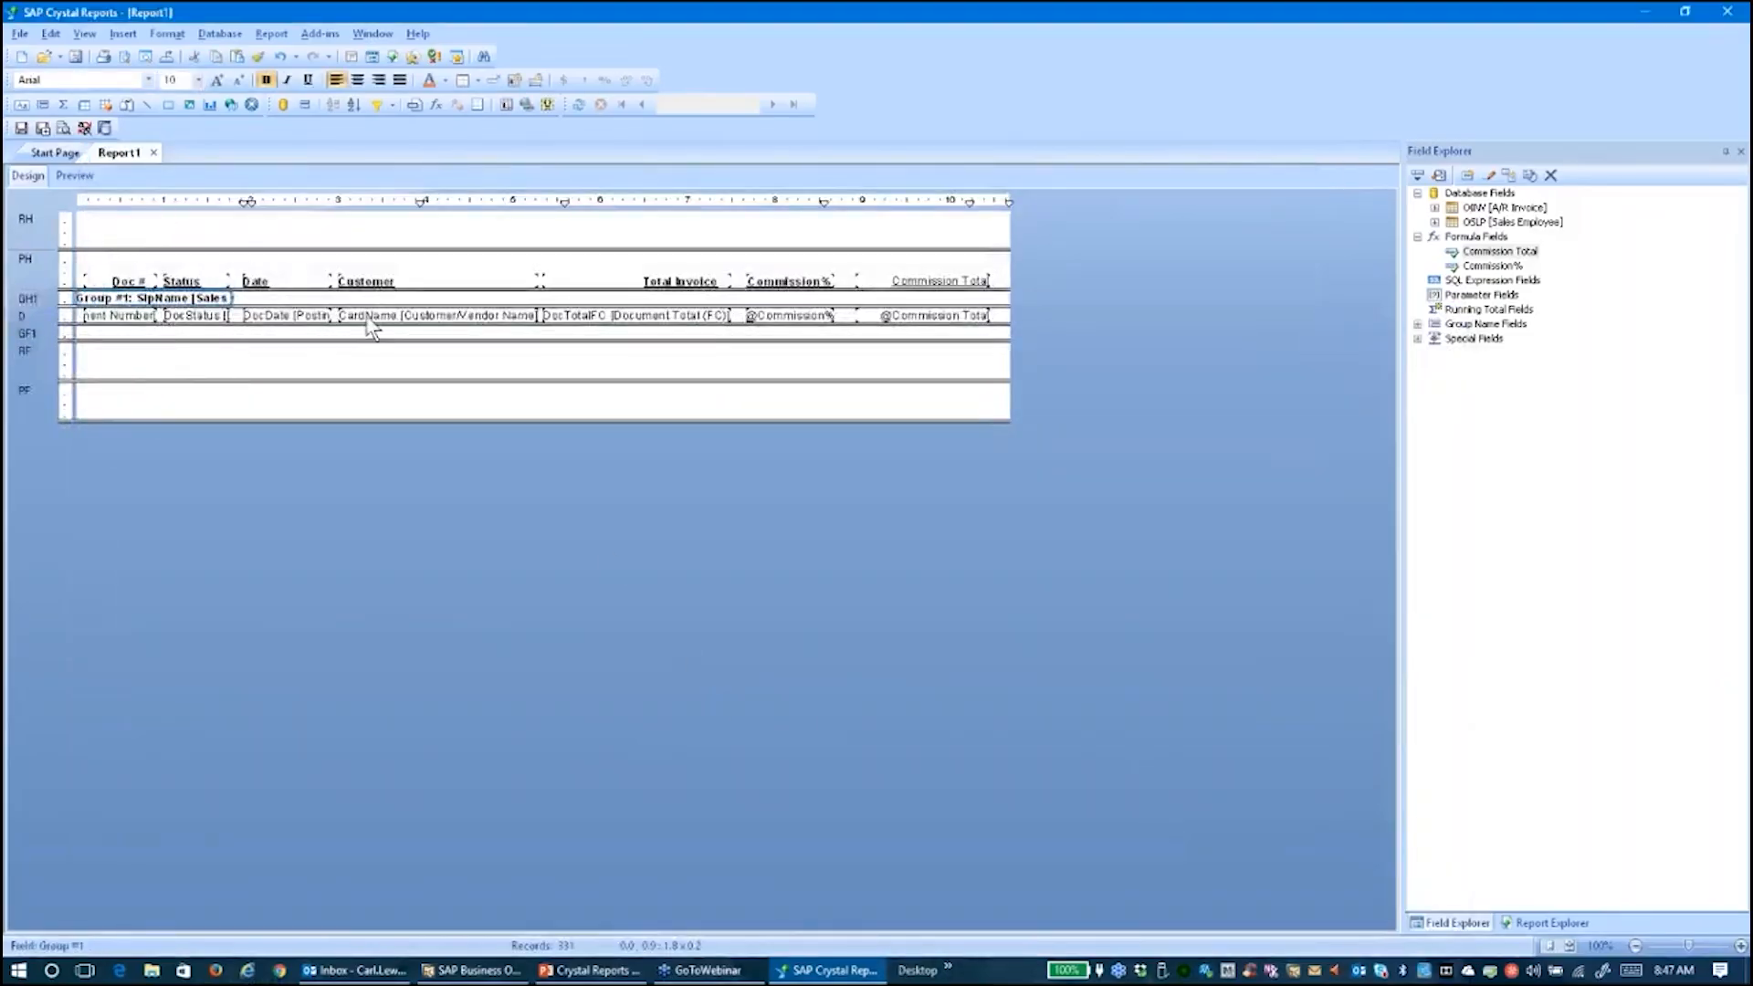
Heighten the GH1 band, move the Group #1 name field, and verify the grouping in Preview
{"action": "left_click_drag", "start_coordinate": [368, 315], "coordinate": [357, 362]}
{"action": "left_click_drag", "start_coordinate": [196, 298], "coordinate": [212, 309]}
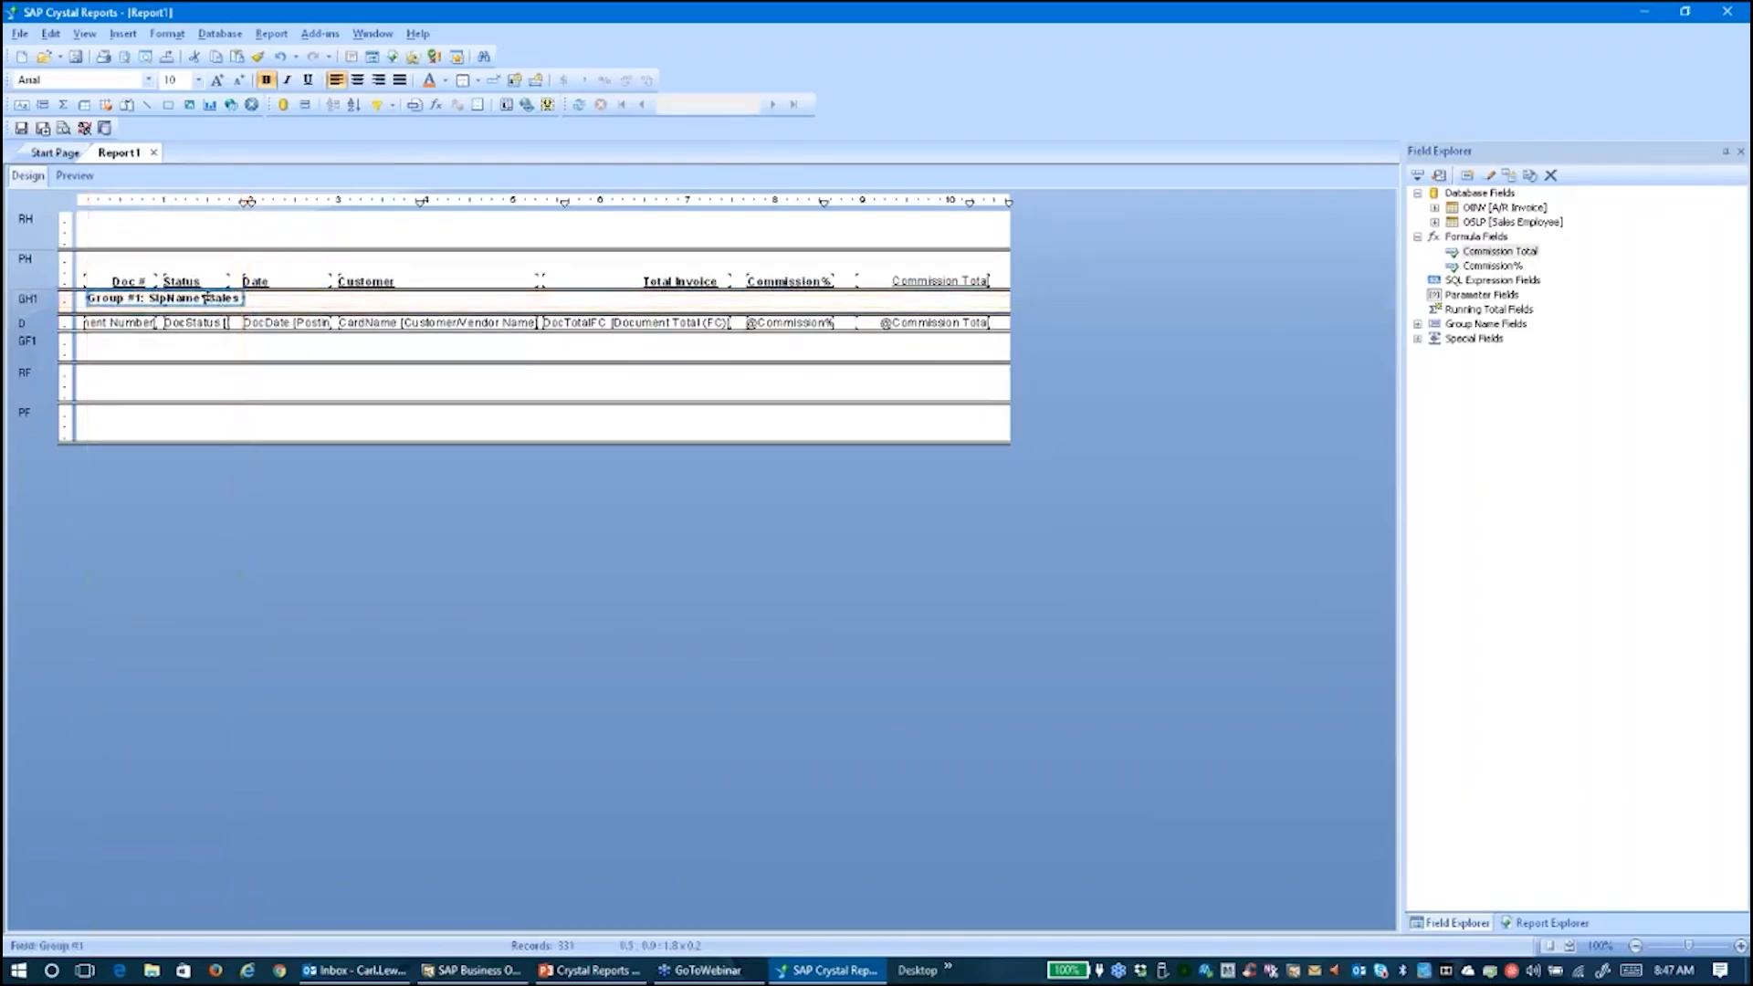
{"action": "left_click", "coordinate": [81, 175]}
{"action": "left_click", "coordinate": [360, 375]}
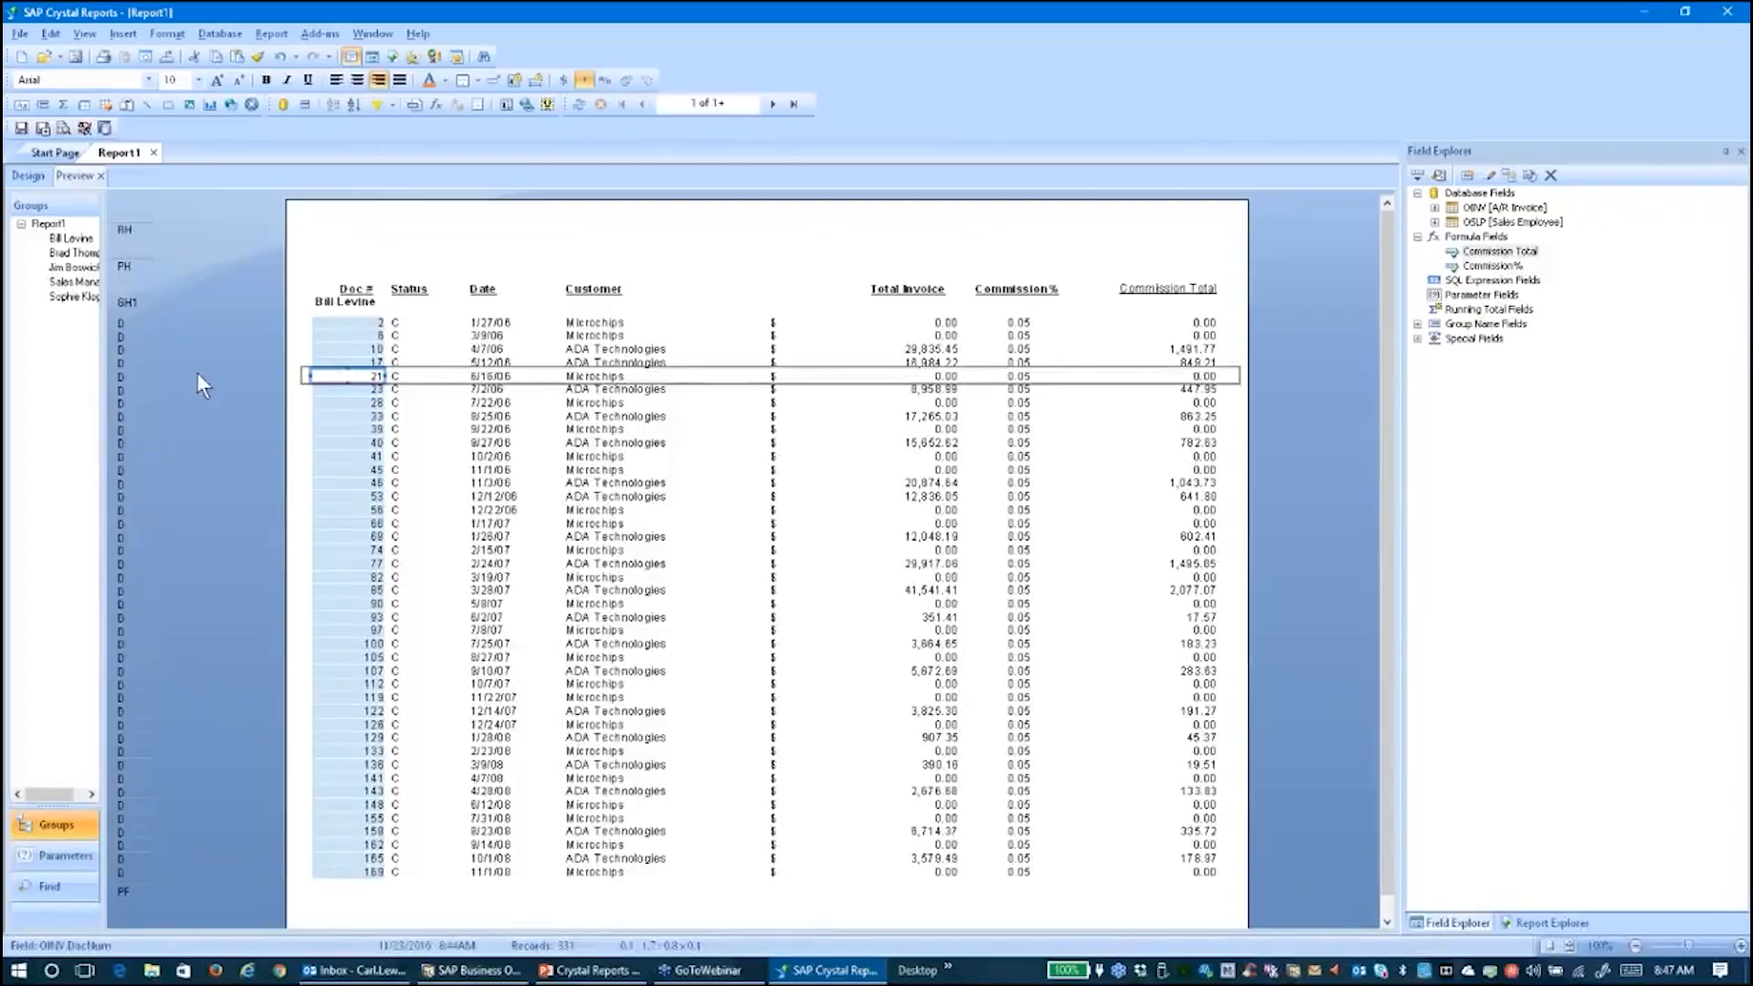
{"action": "left_click", "coordinate": [345, 302]}
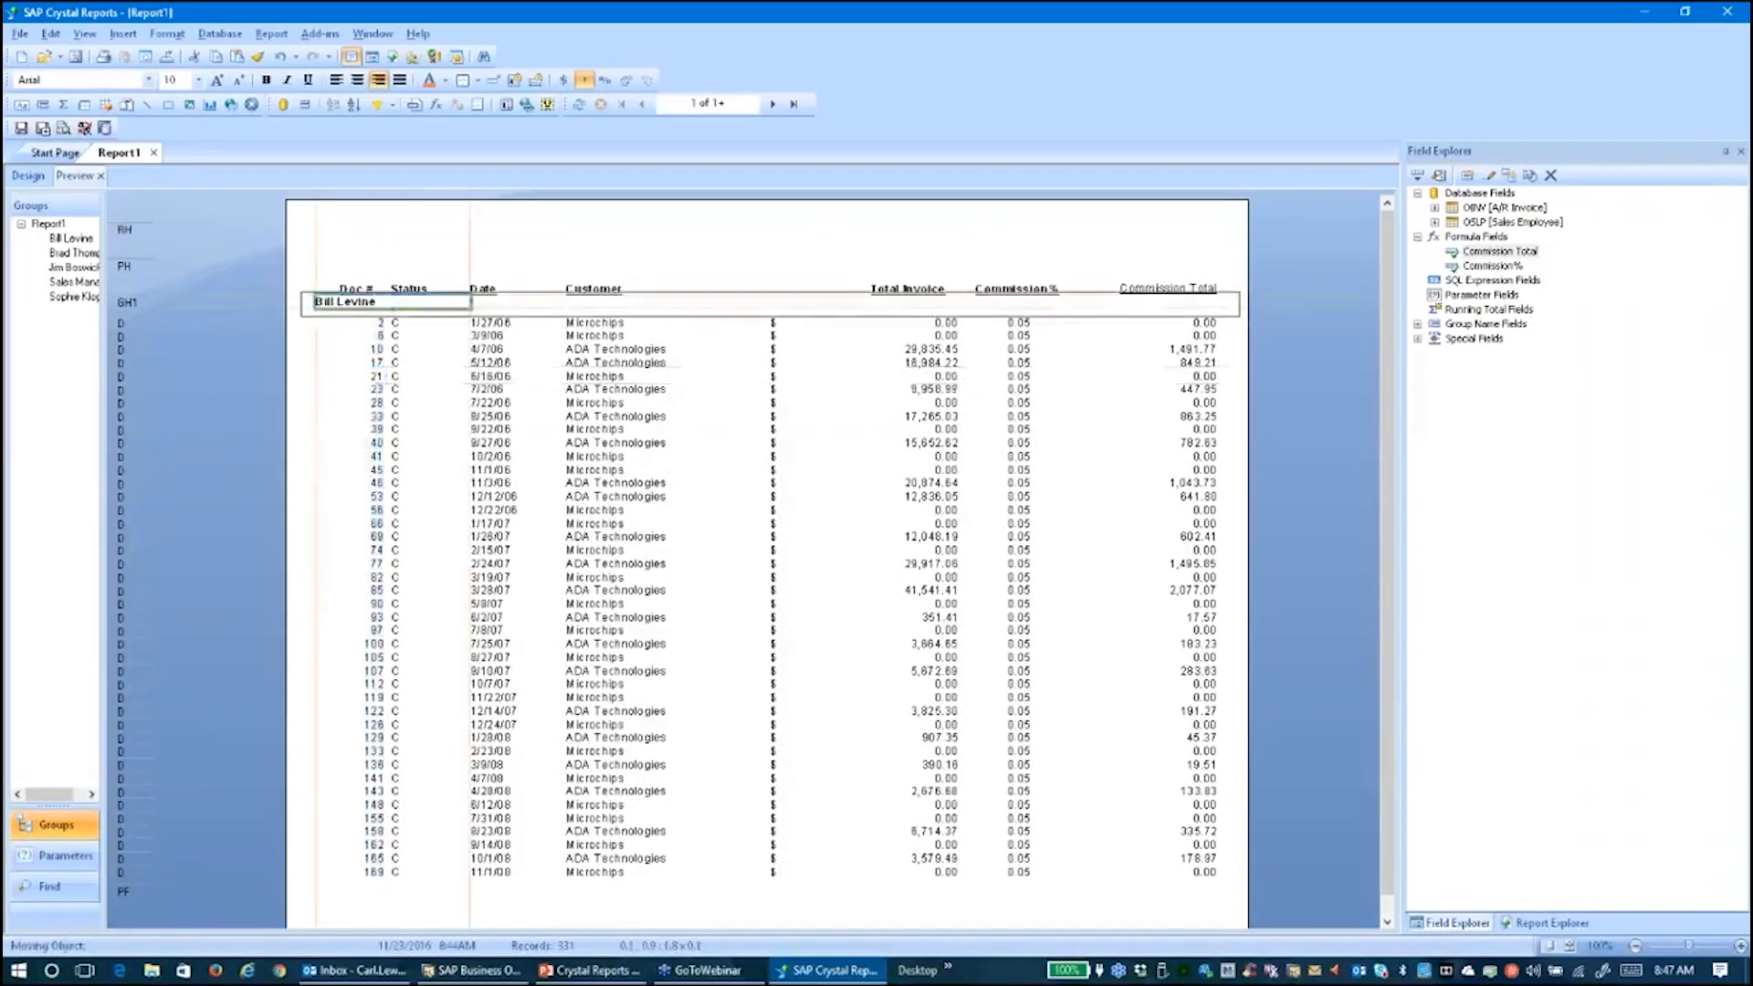
{"action": "left_click", "coordinate": [217, 364]}
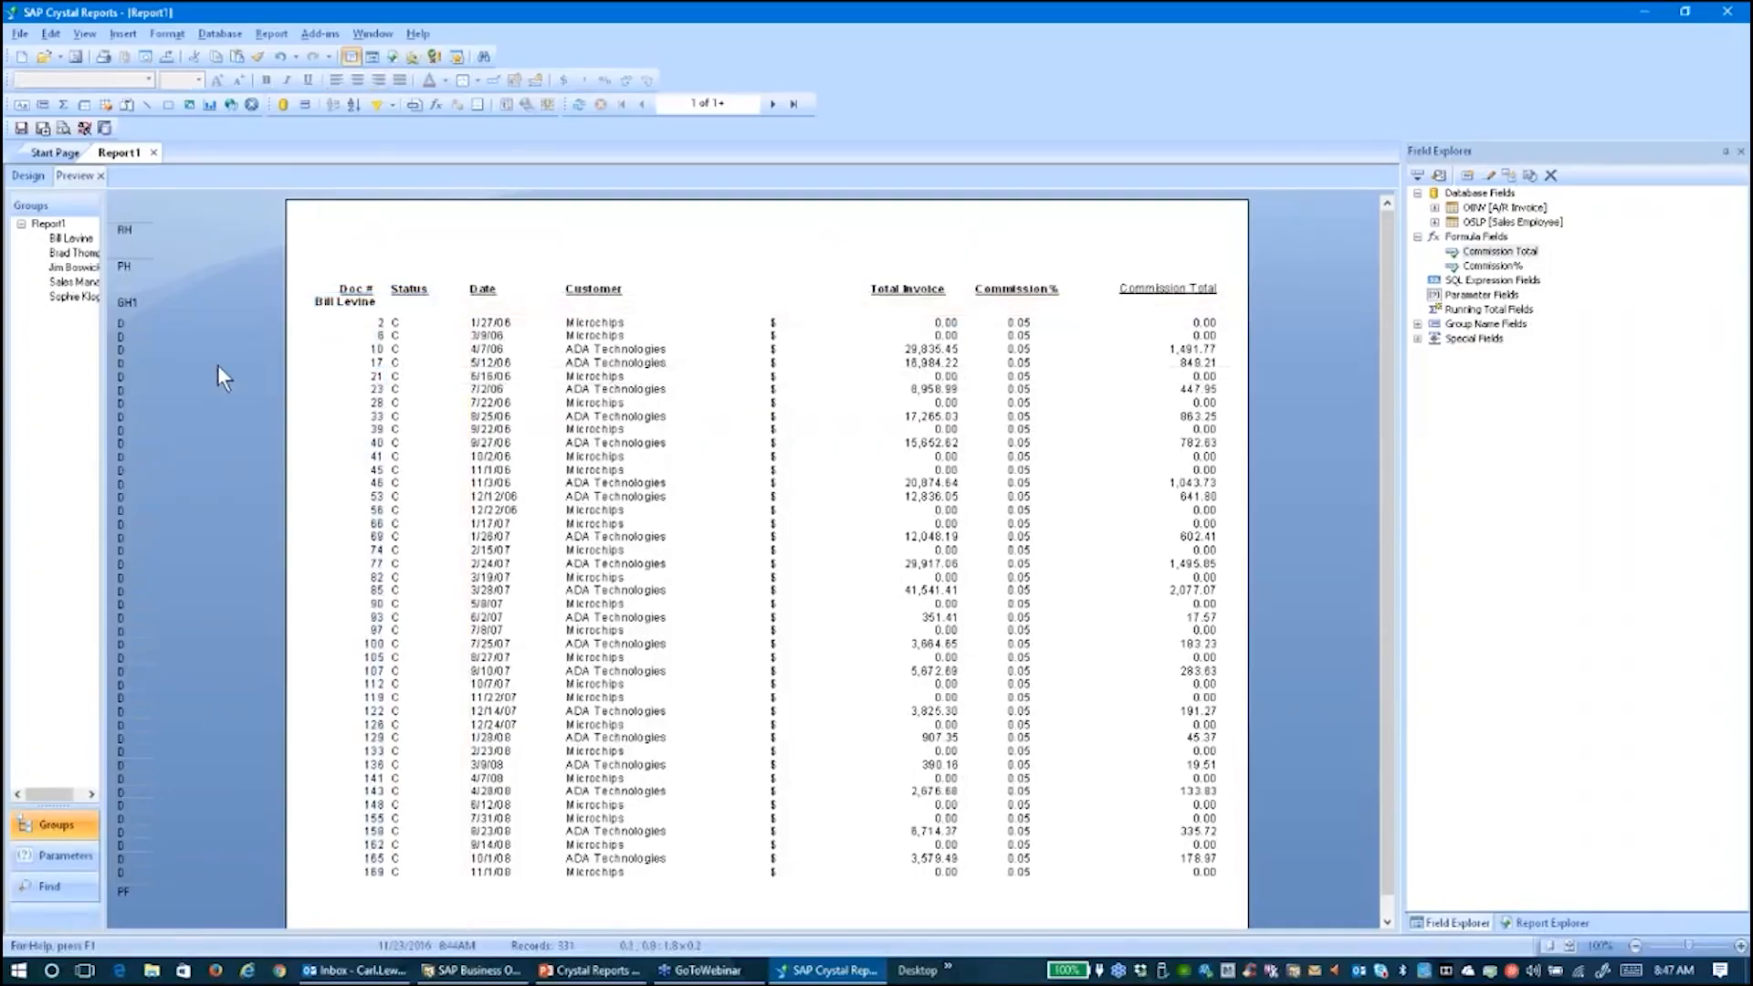
{"action": "left_click", "coordinate": [25, 177]}
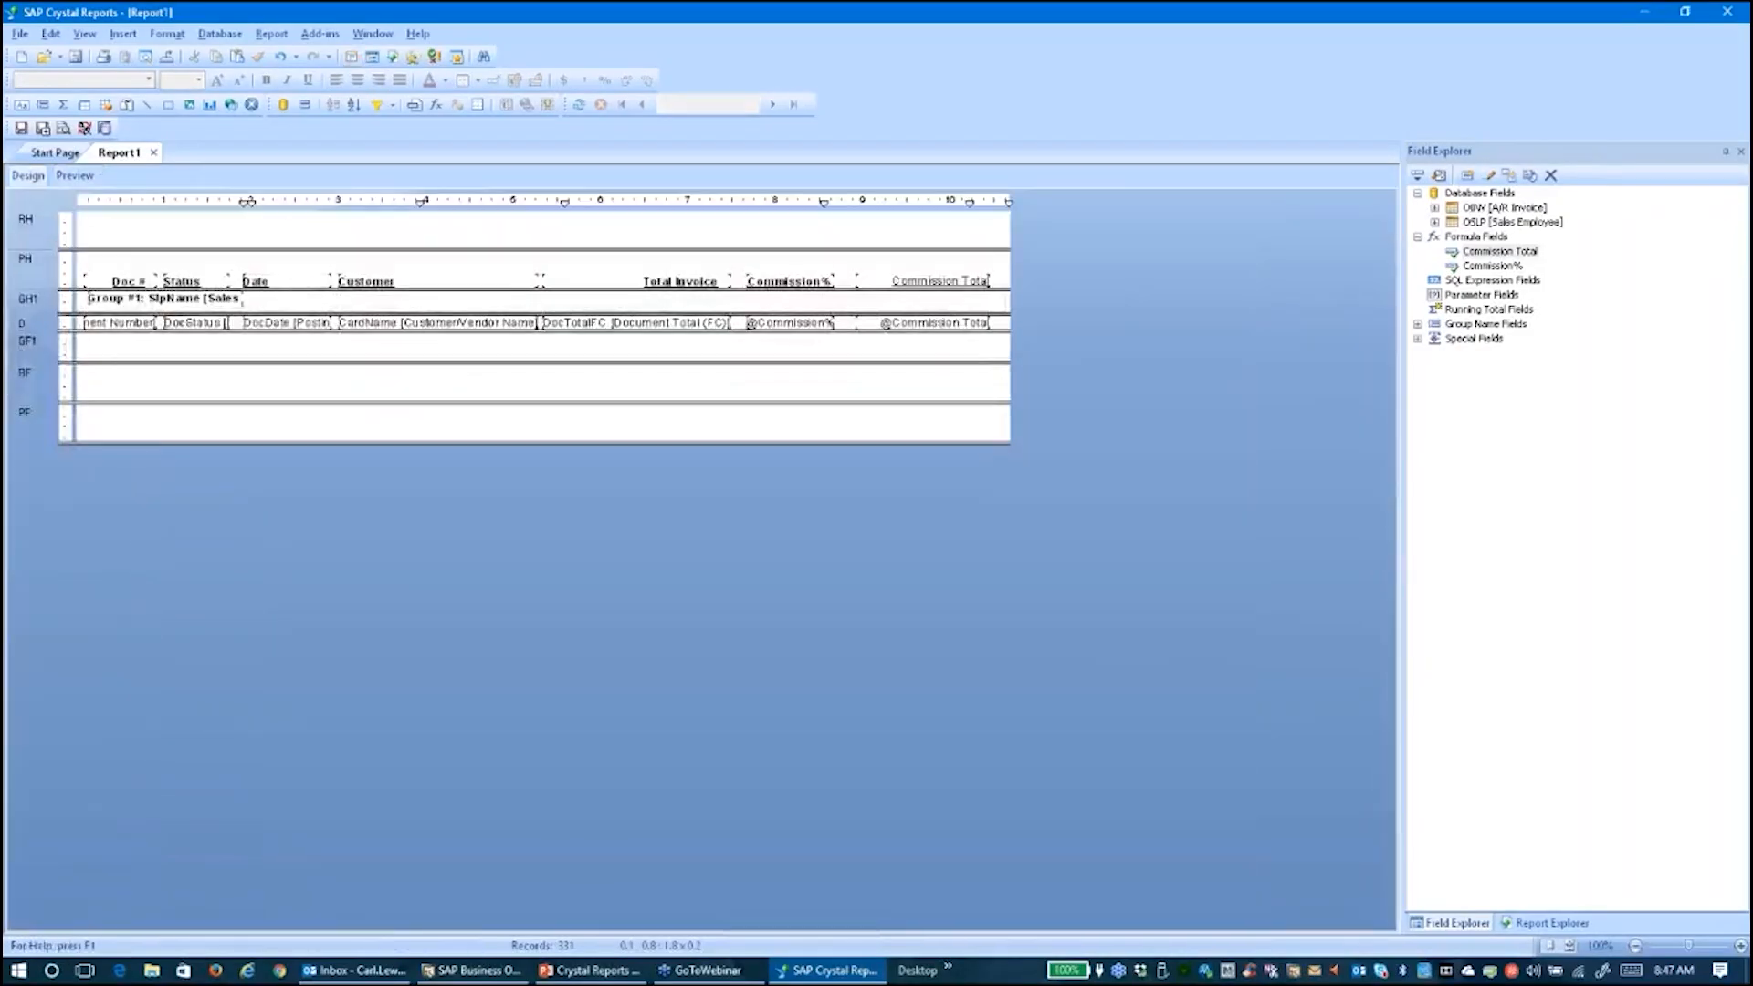
Drag the GH1 and GF1 bottom boundaries down so both group bands are taller
{"action": "left_click_drag", "start_coordinate": [261, 314], "coordinate": [236, 313]}
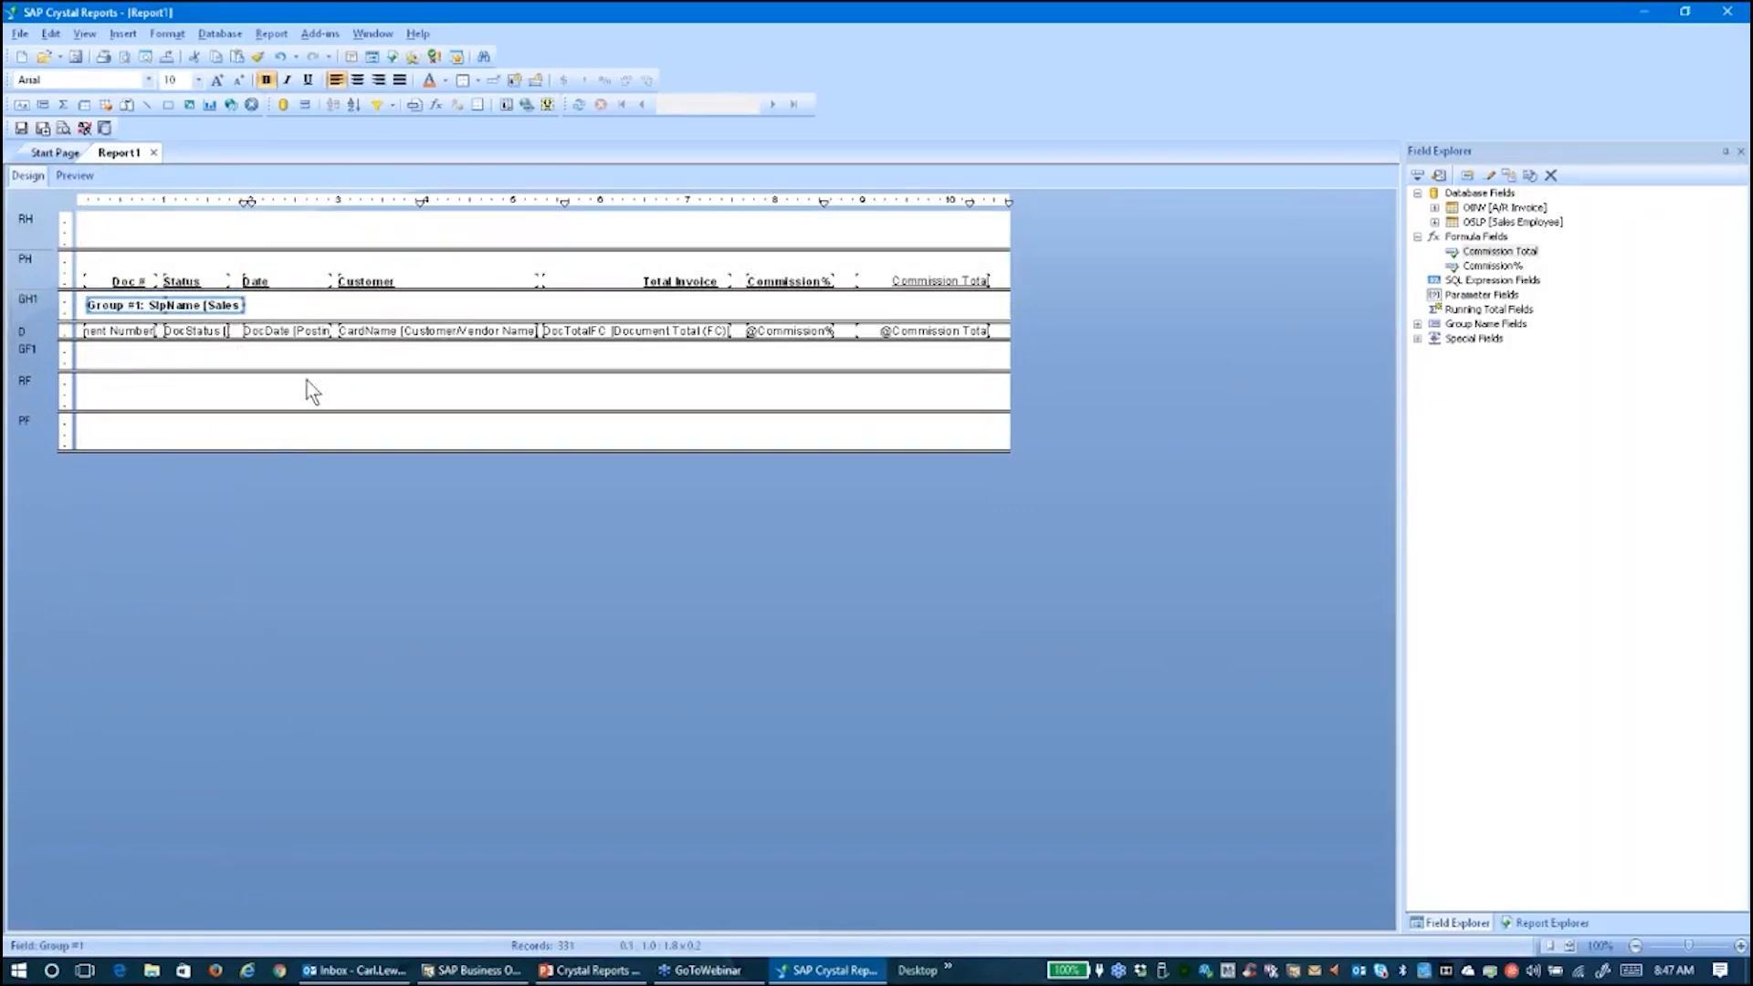
{"action": "left_click_drag", "start_coordinate": [307, 371], "coordinate": [304, 382]}
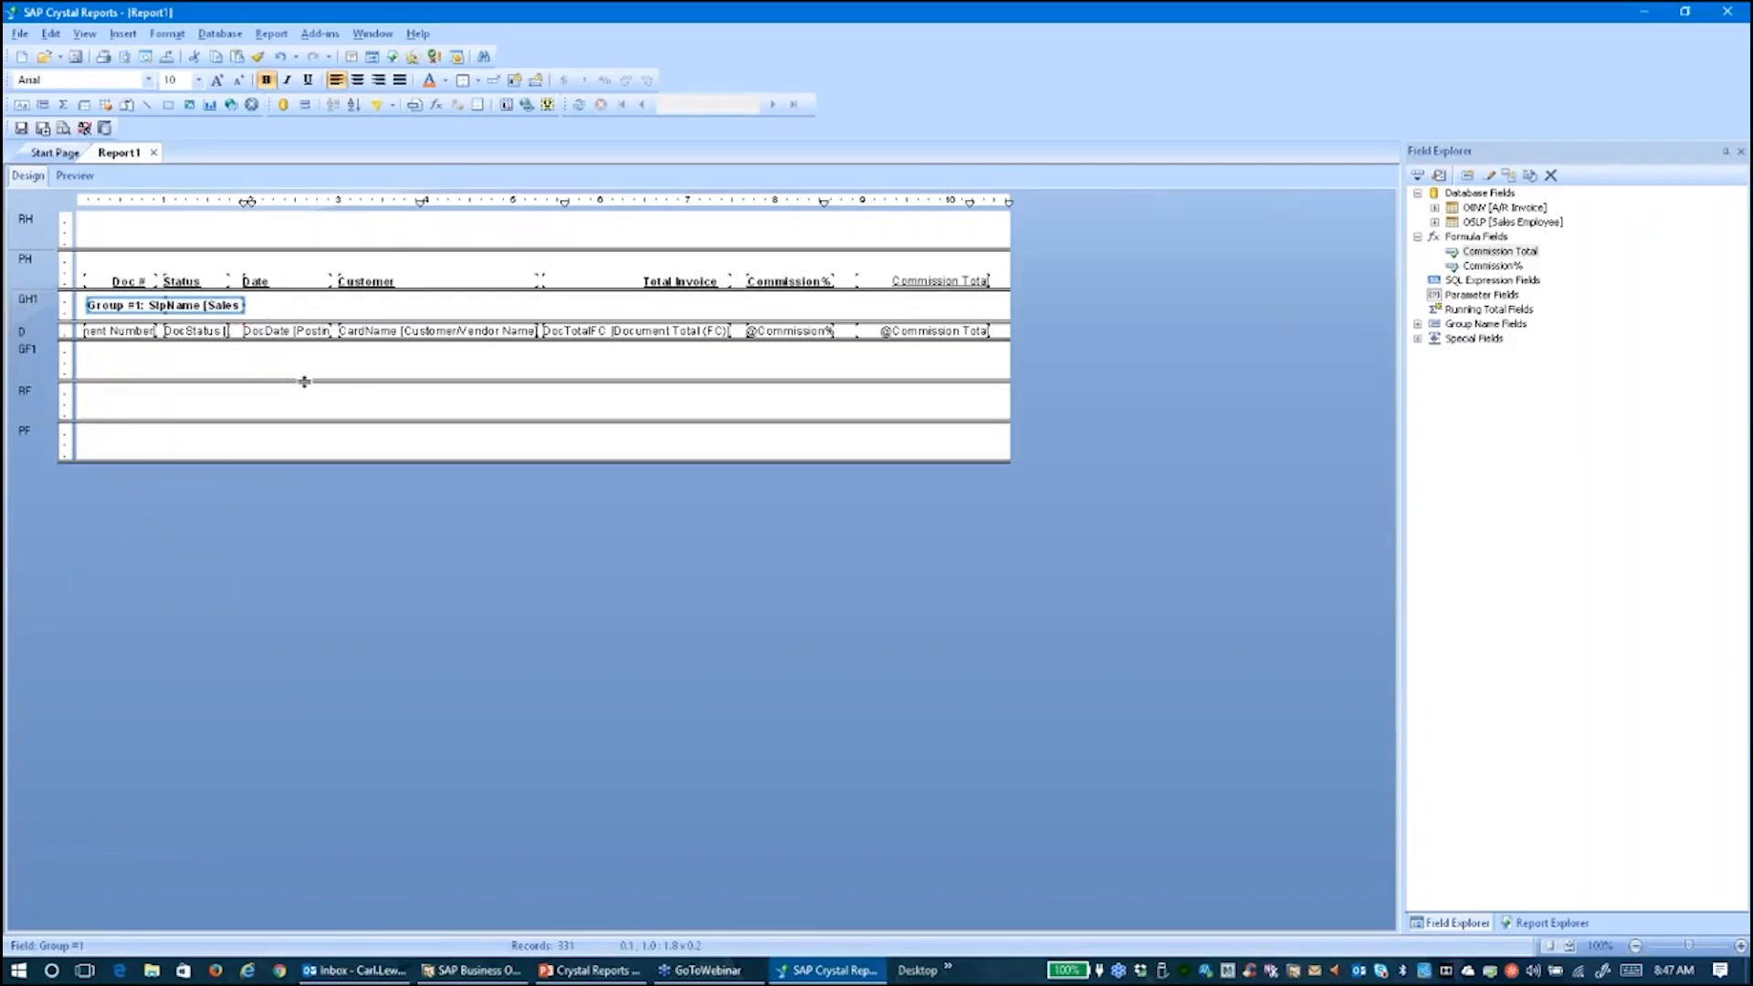
{"action": "left_click", "coordinate": [936, 331]}
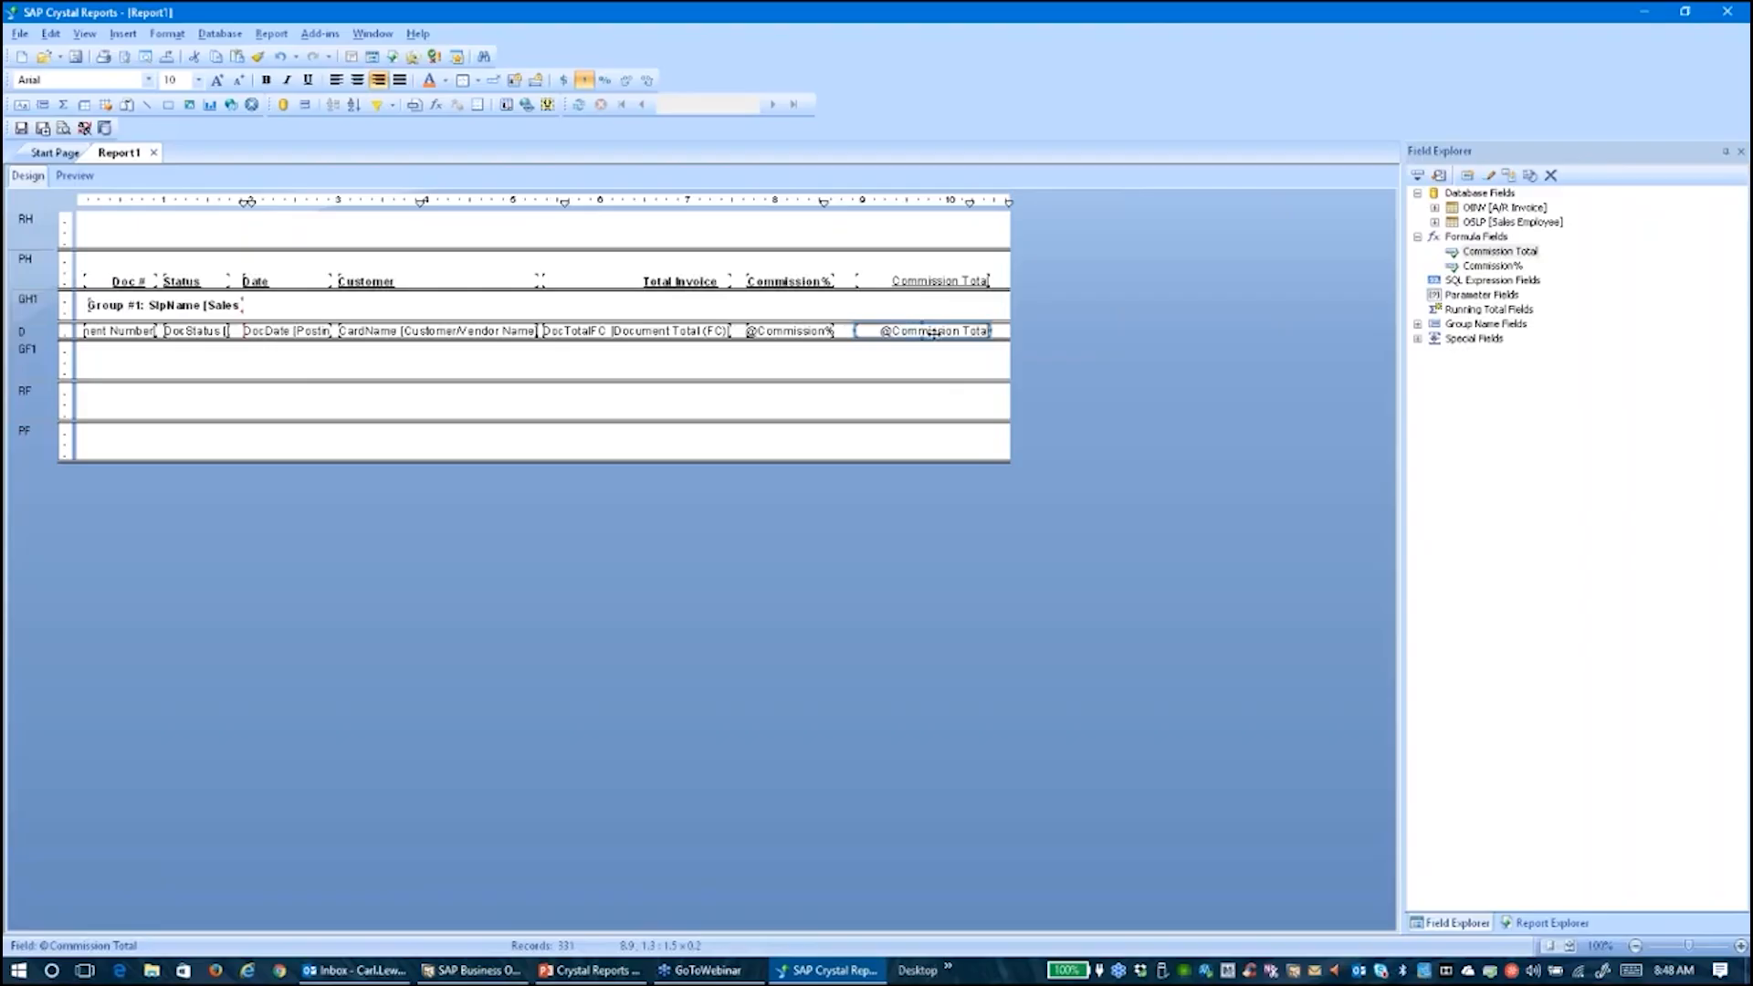
{"action": "right_click", "coordinate": [930, 332]}
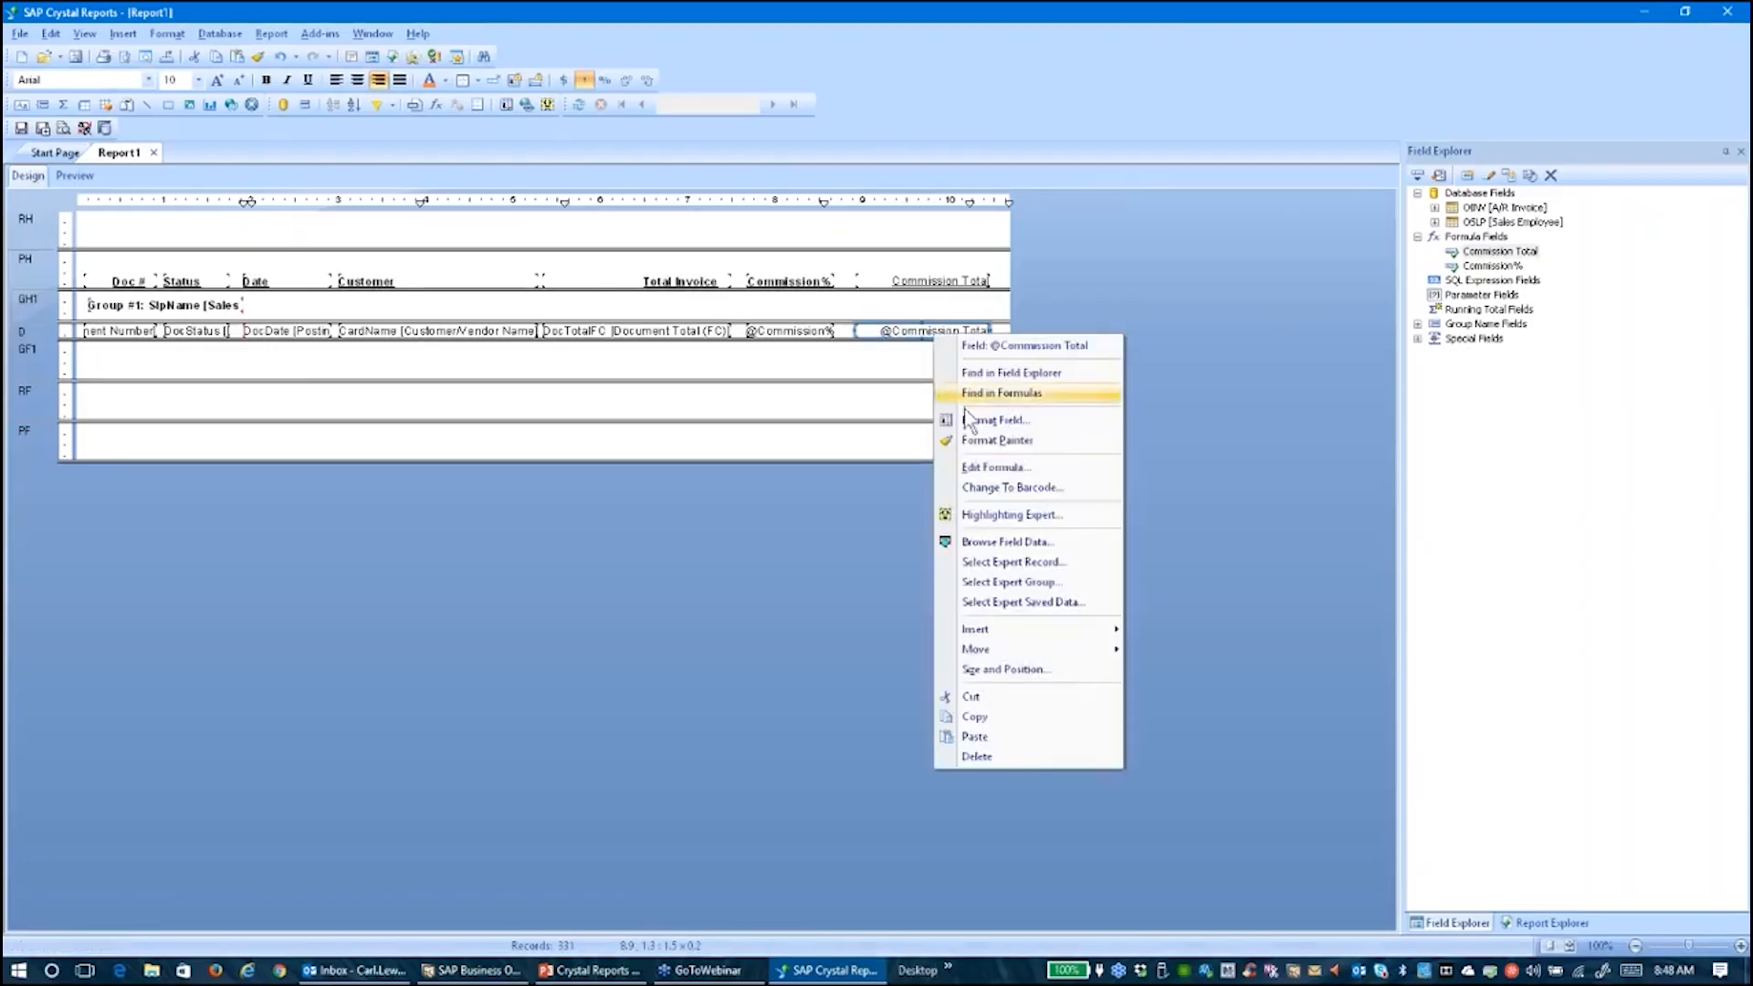
{"action": "mouse_move", "coordinate": [1008, 636]}
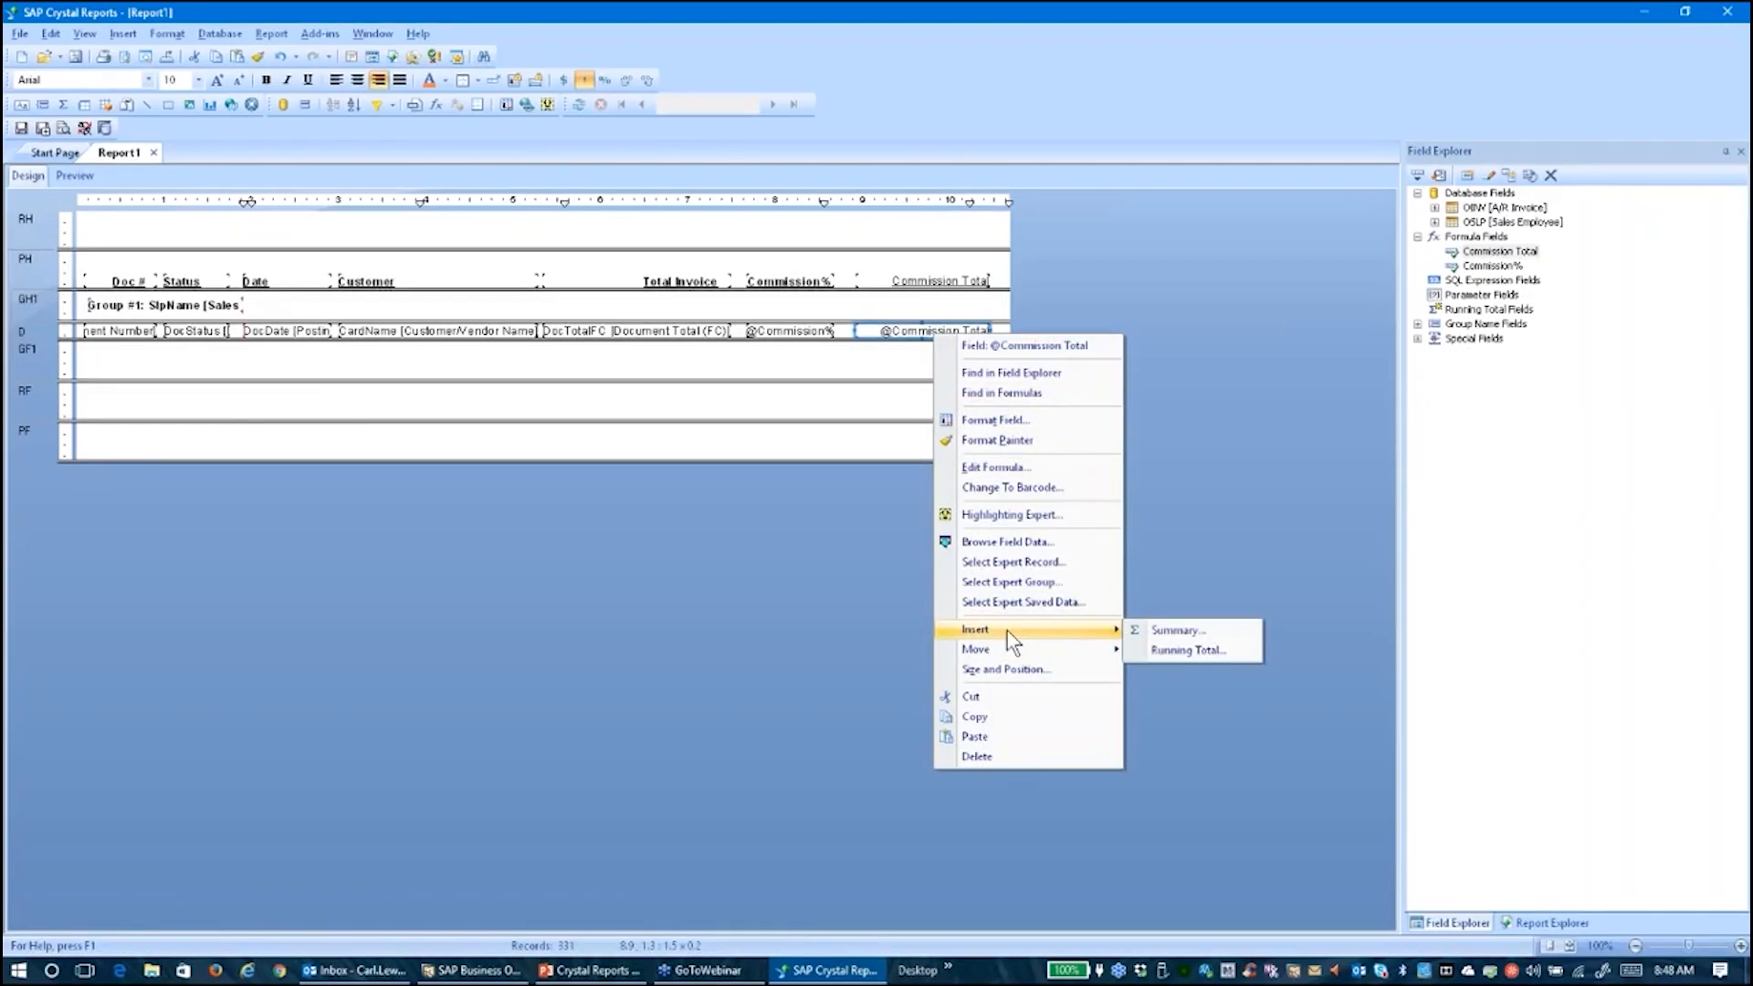
{"action": "left_click", "coordinate": [1157, 632]}
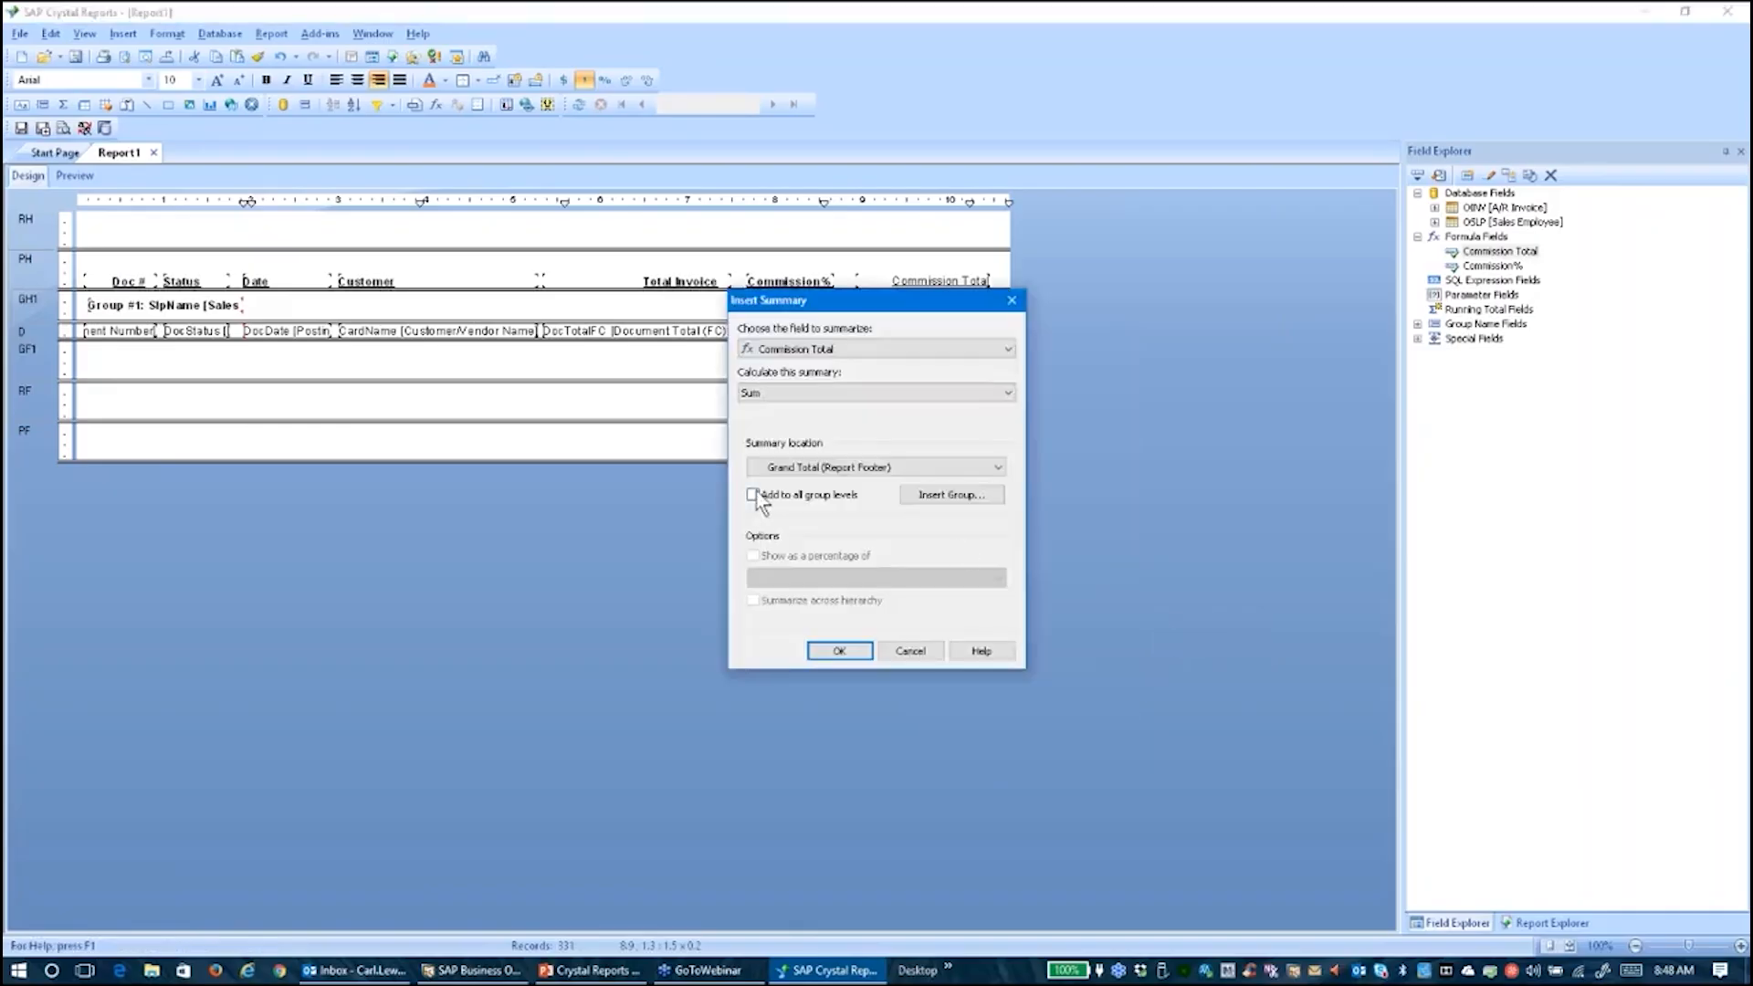
{"action": "left_click", "coordinate": [752, 494]}
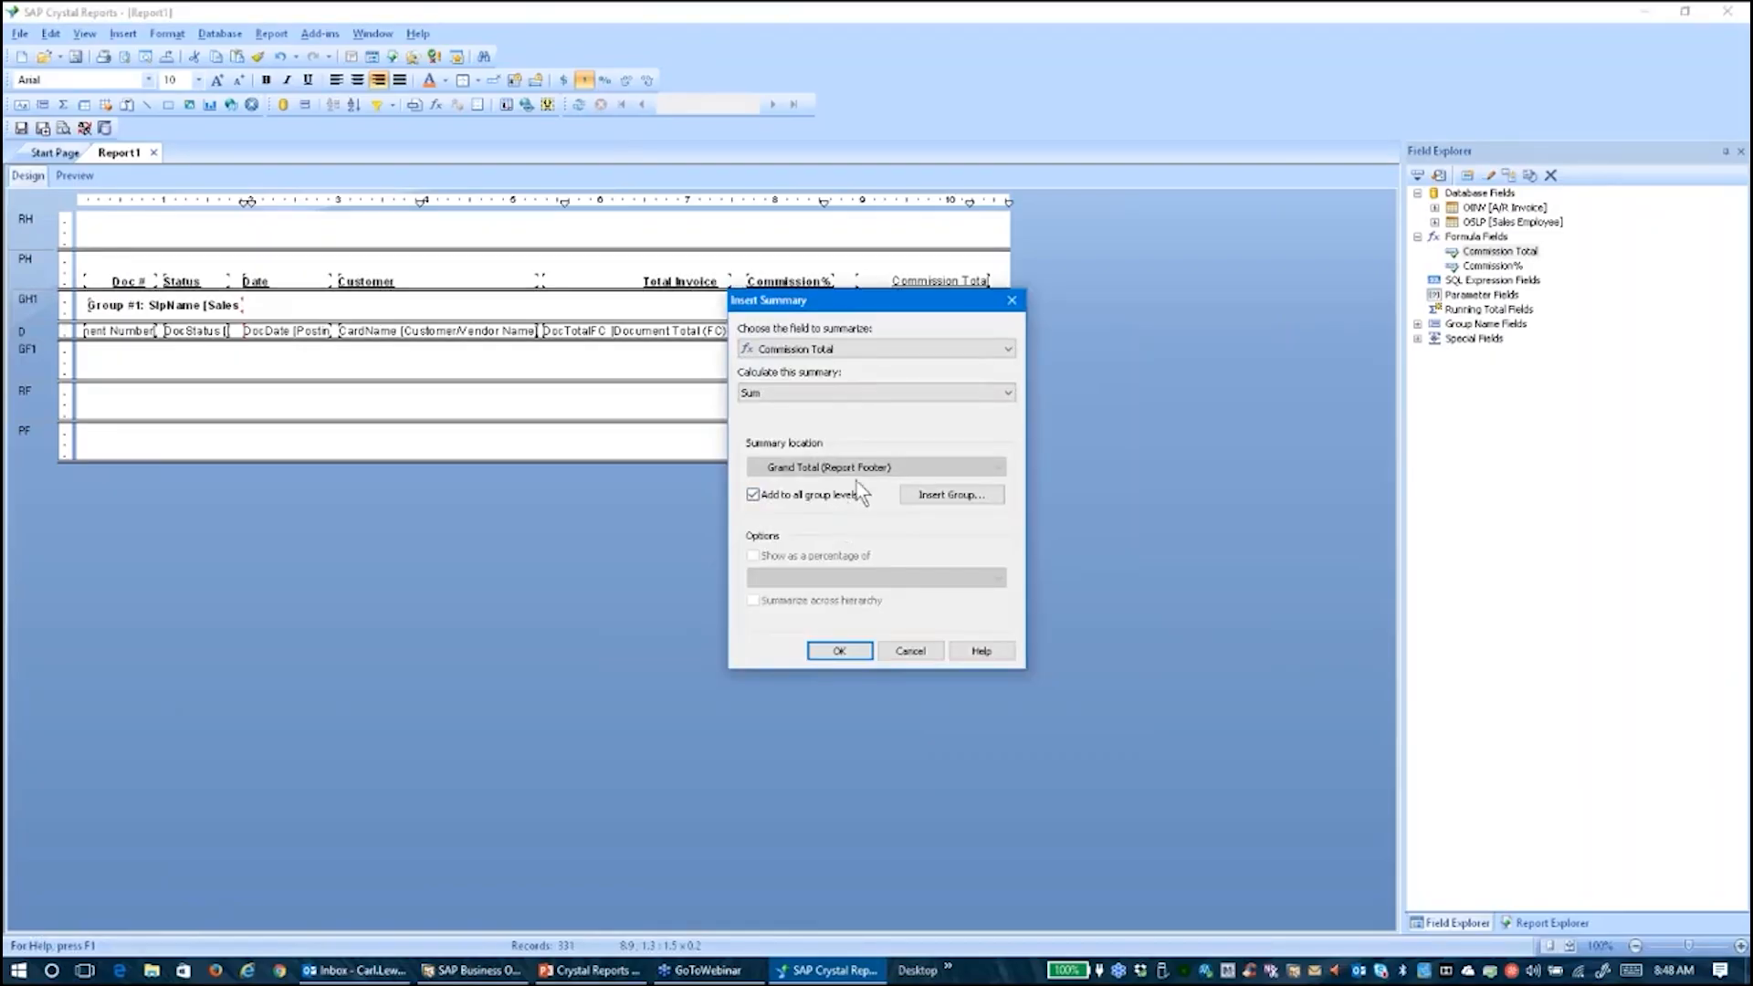
{"action": "left_click", "coordinate": [839, 650]}
{"action": "mouse_move", "coordinate": [902, 402]}
{"action": "left_mouse_down"}
{"action": "mouse_move", "coordinate": [914, 356]}
{"action": "mouse_move", "coordinate": [916, 374]}
{"action": "left_mouse_up"}
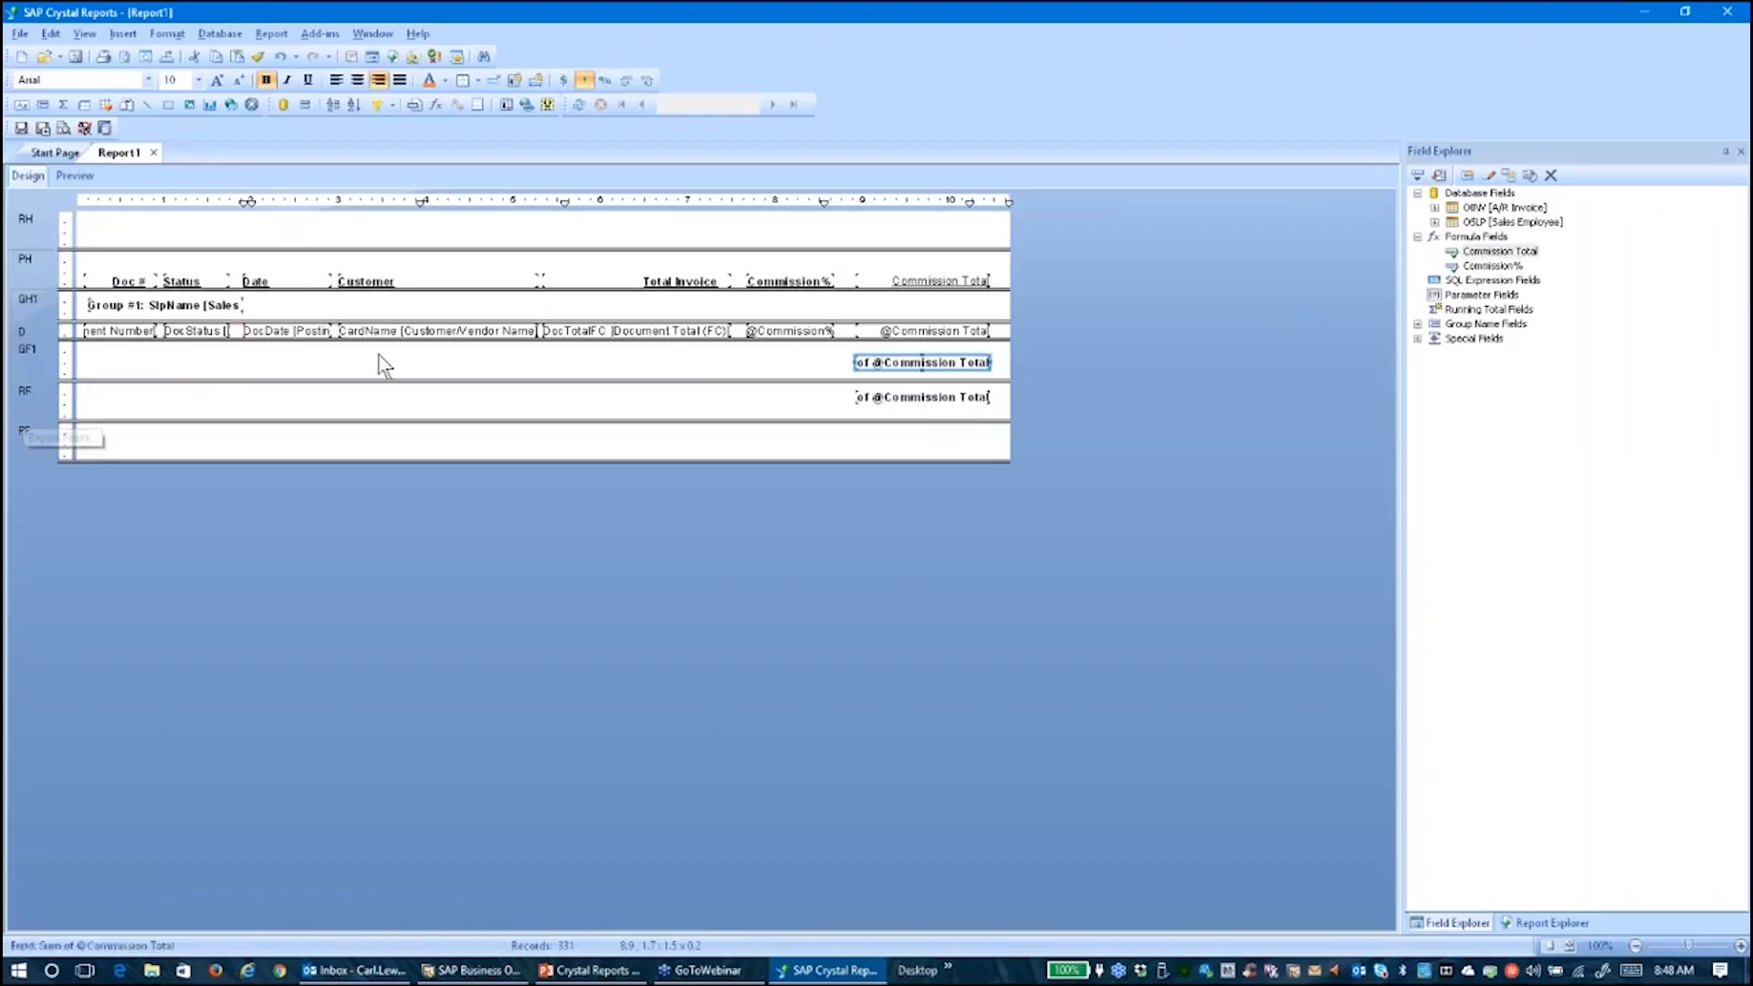
Add a 'Total Commission For:' text label in GF1 with the Group #1 employee name inserted
{"action": "left_click", "coordinate": [123, 34]}
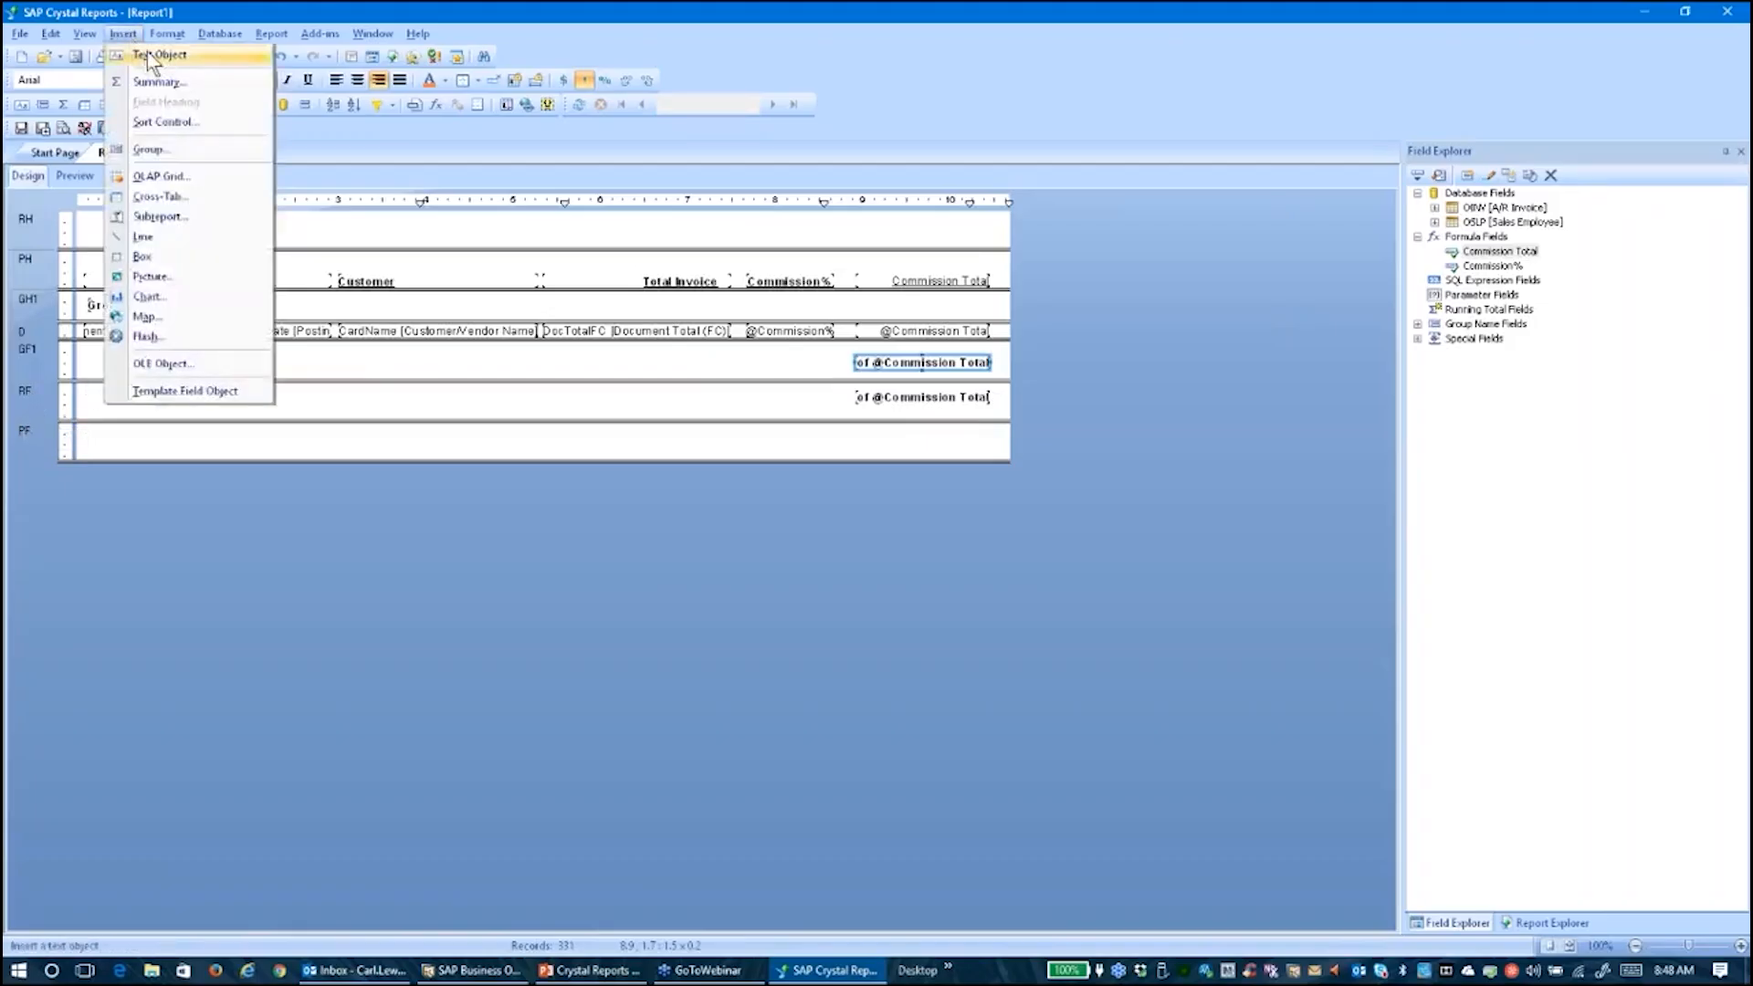
{"action": "left_click", "coordinate": [155, 55]}
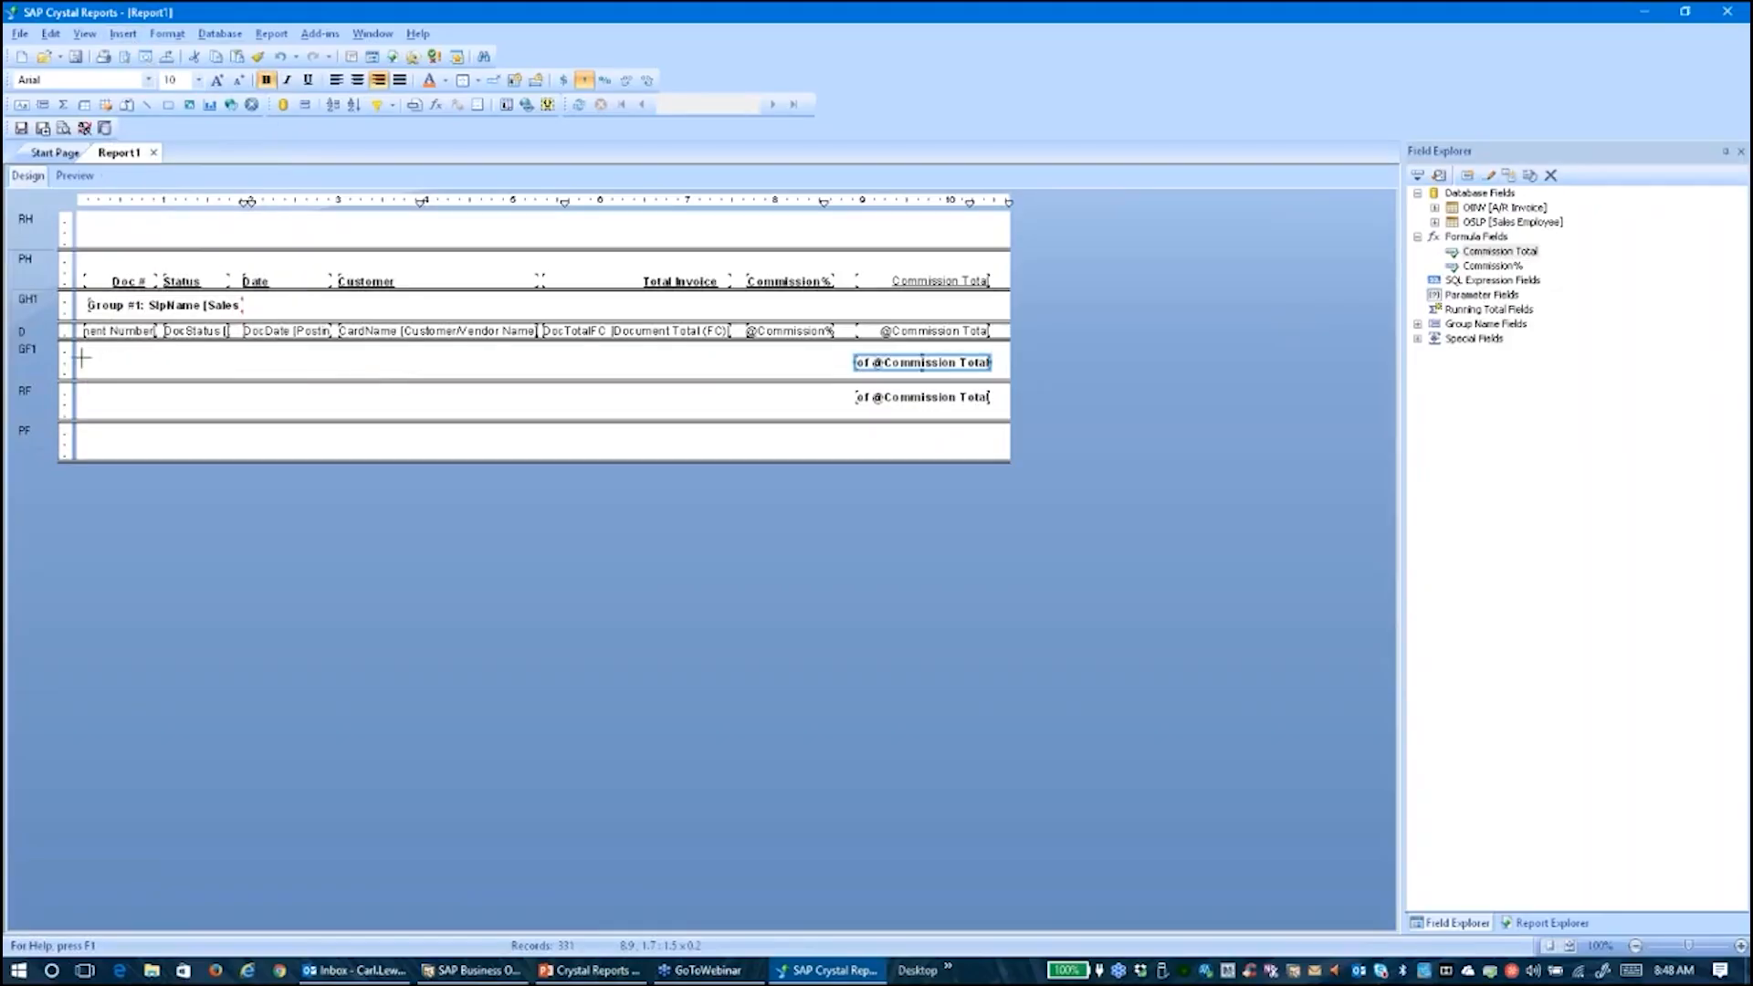
{"action": "left_click_drag", "start_coordinate": [80, 348], "coordinate": [843, 371]}
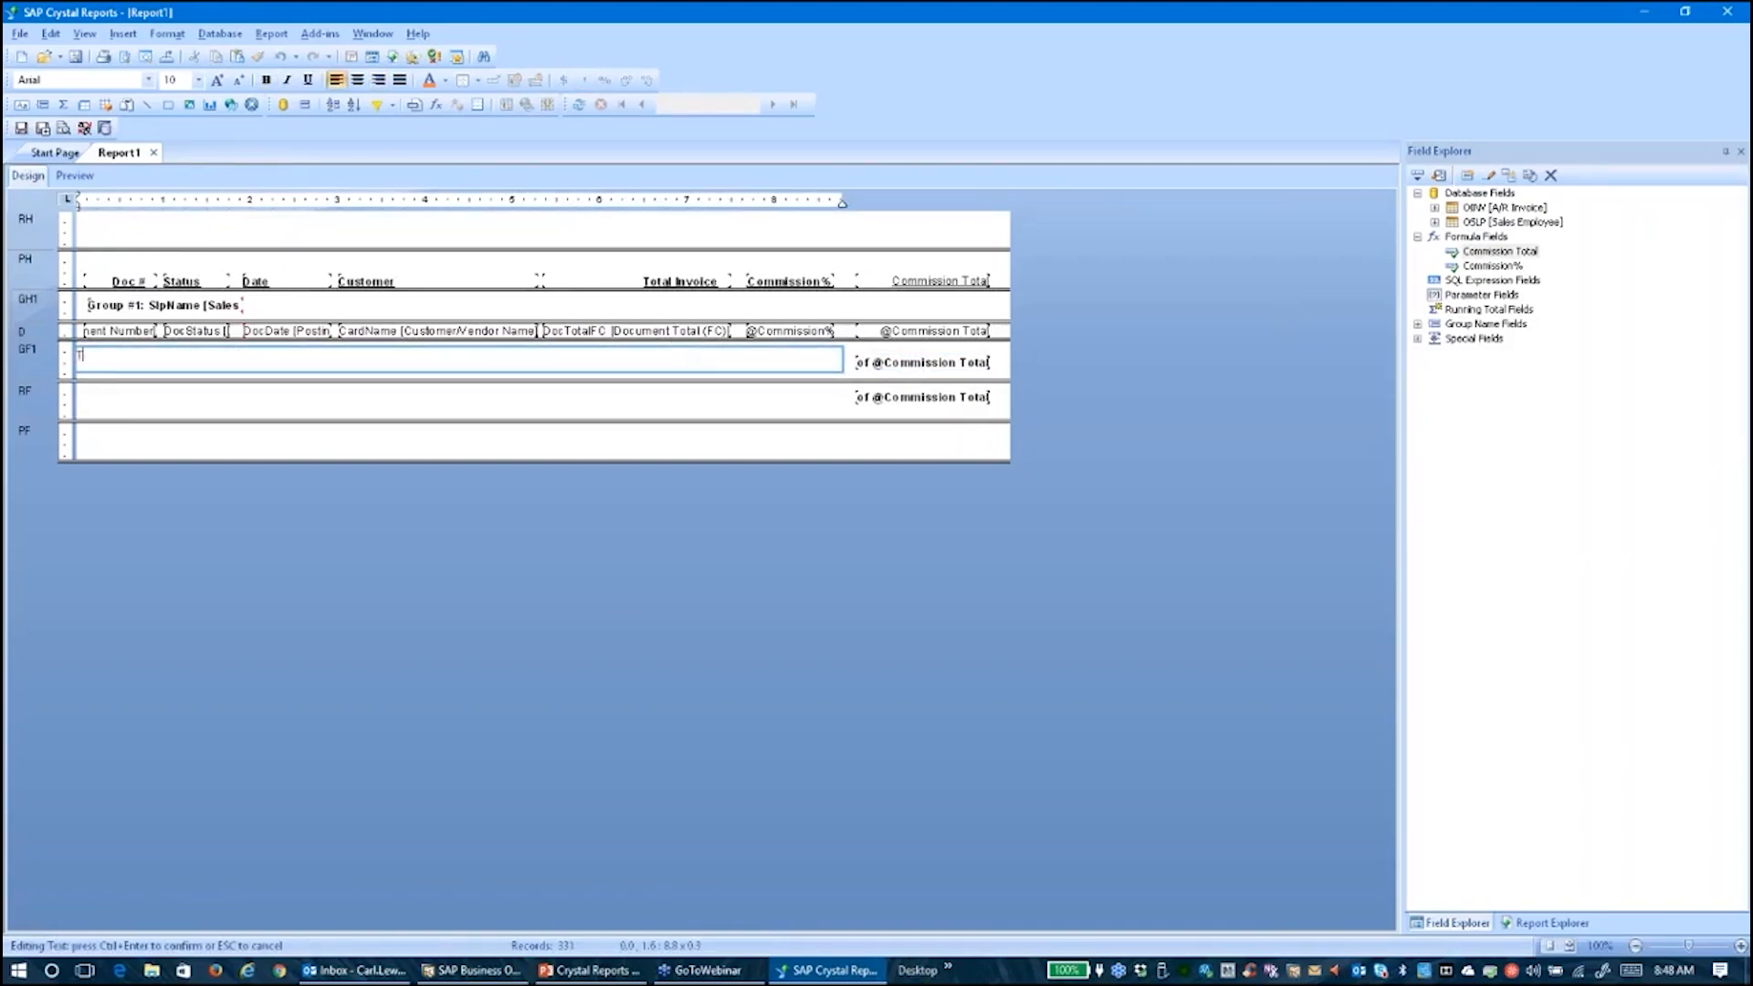
{"action": "type", "text": "Total Commission For:"}
{"action": "left_click", "coordinate": [782, 407]}
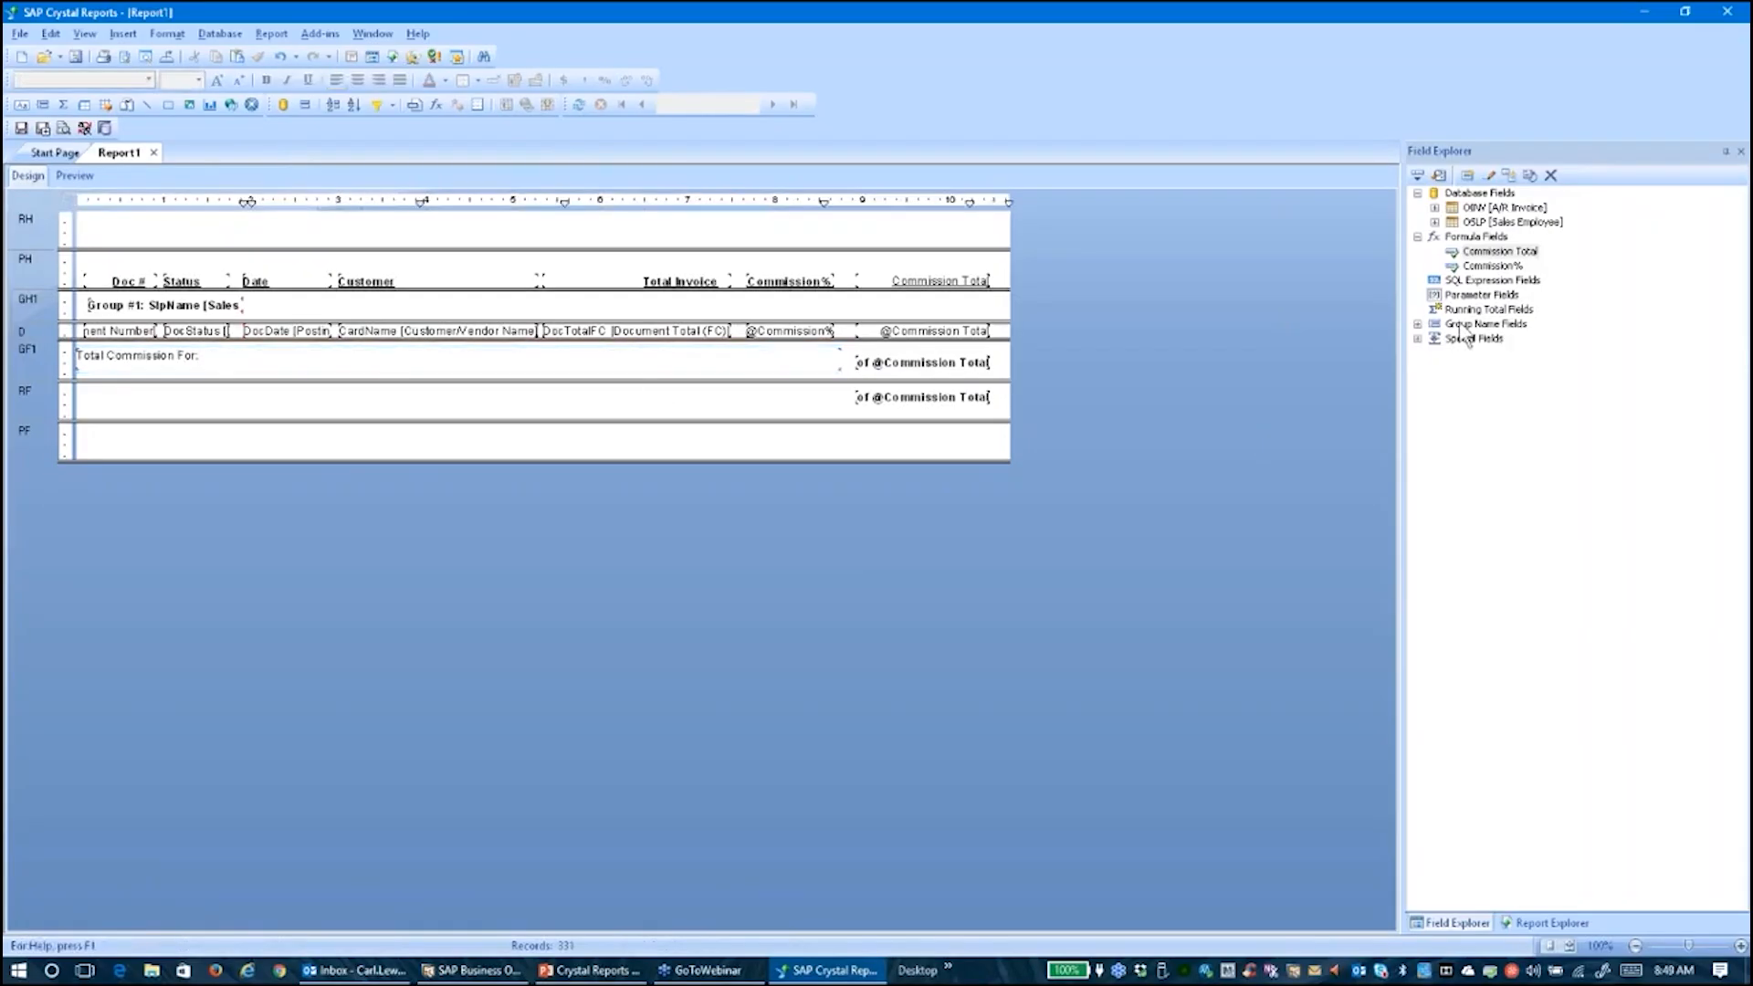
{"action": "left_click", "coordinate": [1417, 324]}
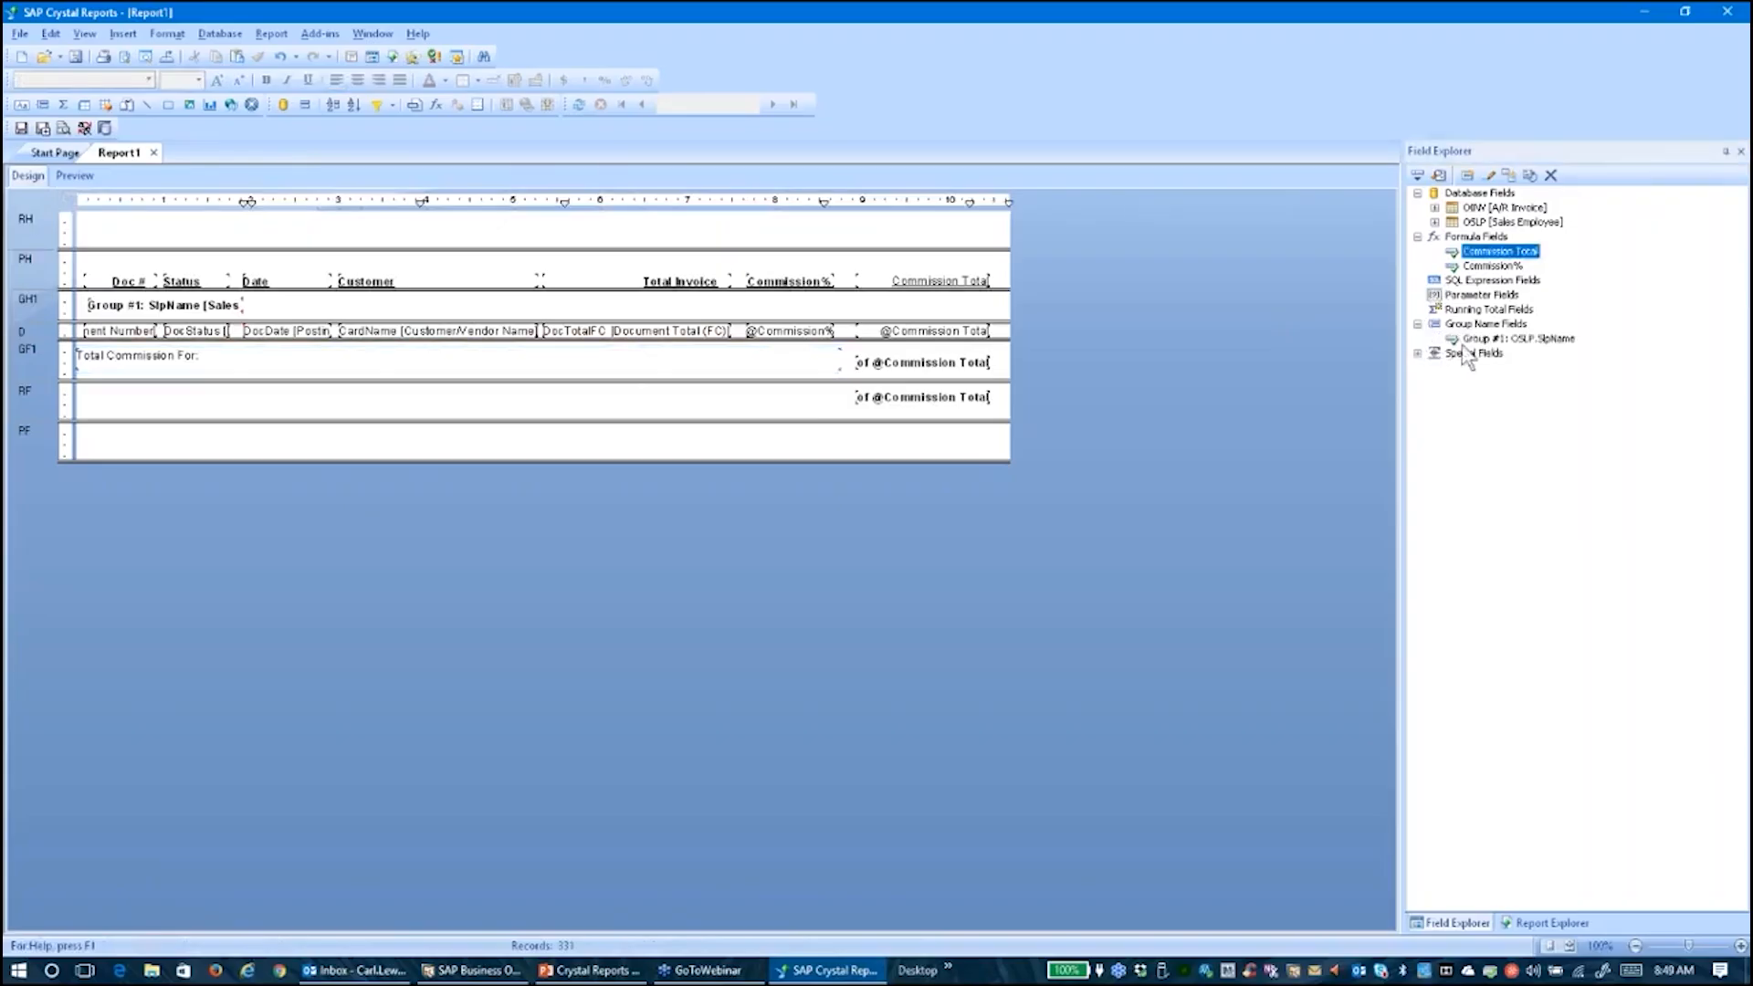
{"action": "left_click", "coordinate": [1473, 339]}
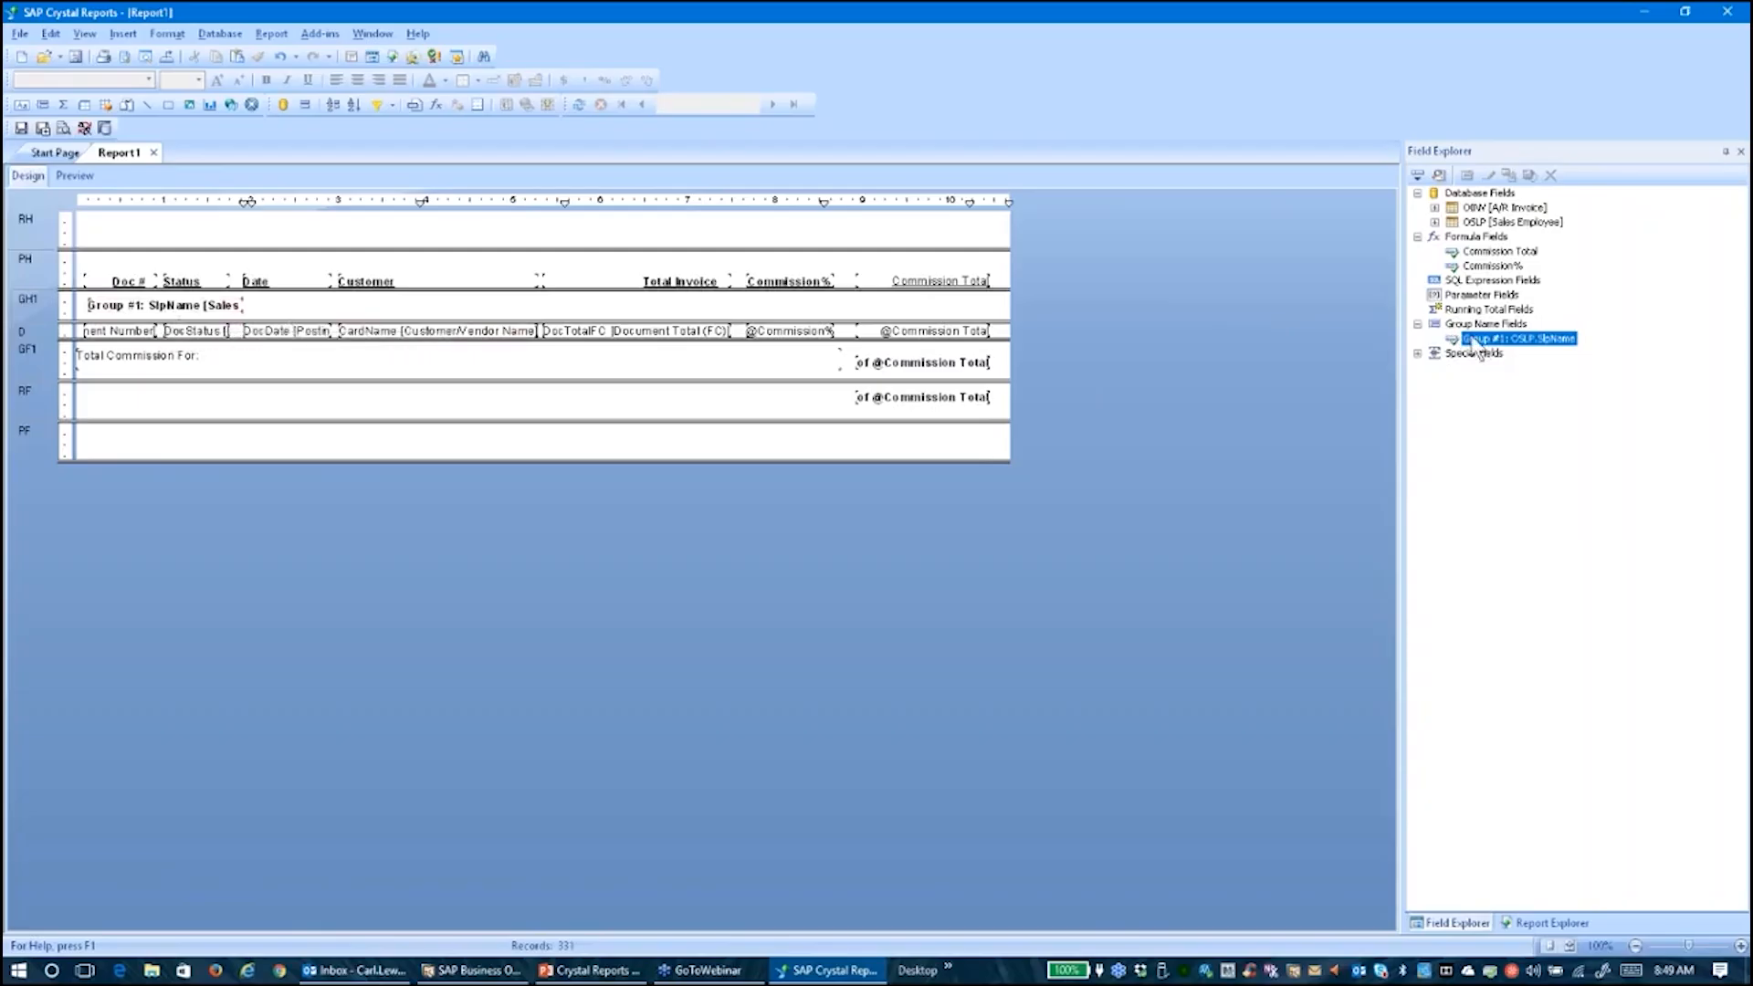
{"action": "left_click_drag", "start_coordinate": [1474, 347], "coordinate": [241, 369]}
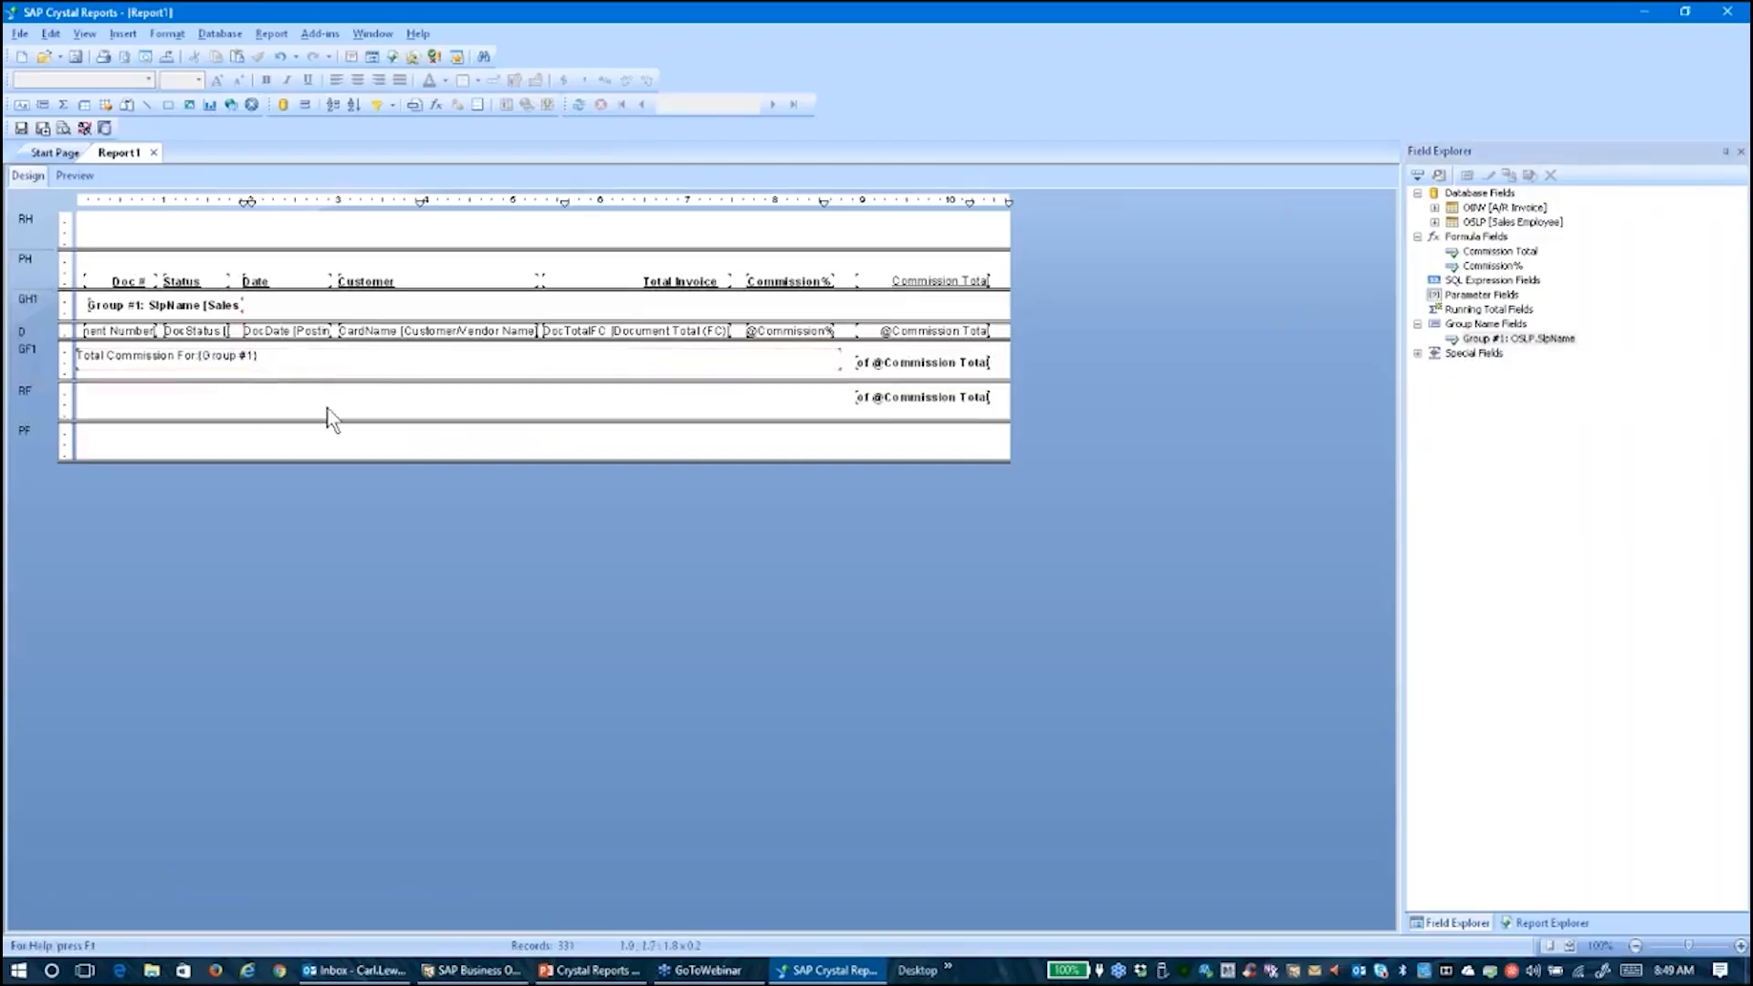
Make the label bold and right-aligned, nudge the group sum, and preview
{"action": "left_click", "coordinate": [249, 360]}
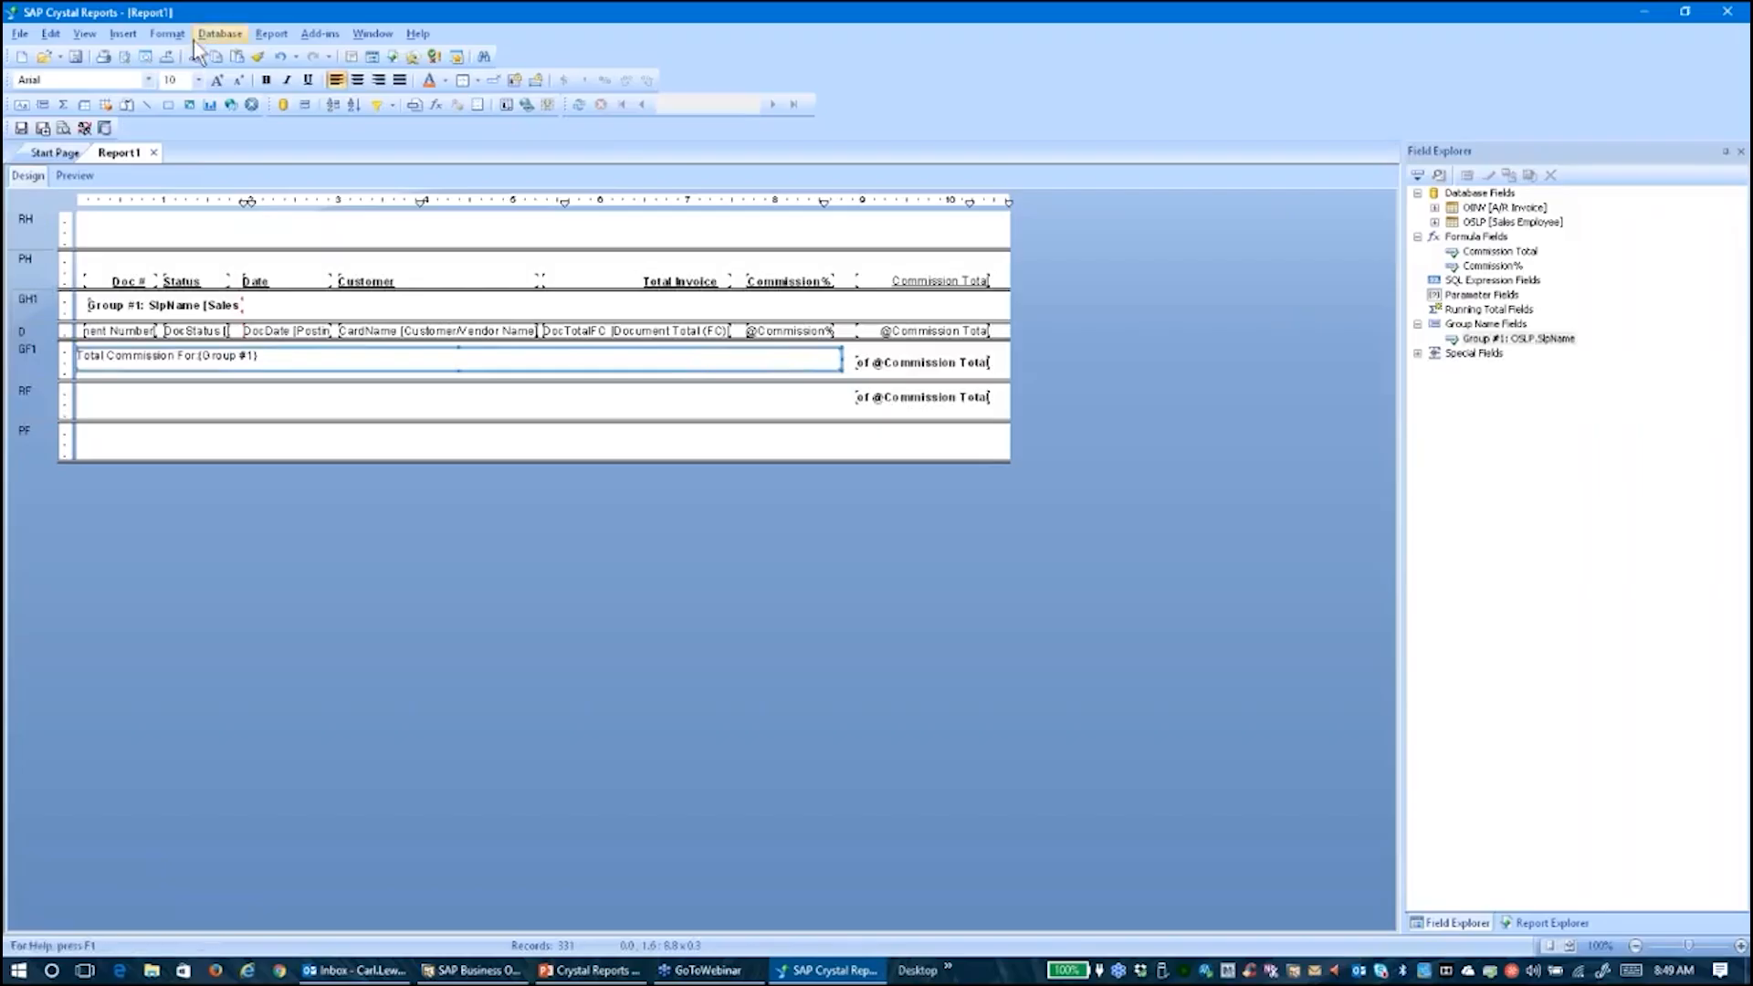
{"action": "left_click", "coordinate": [266, 81]}
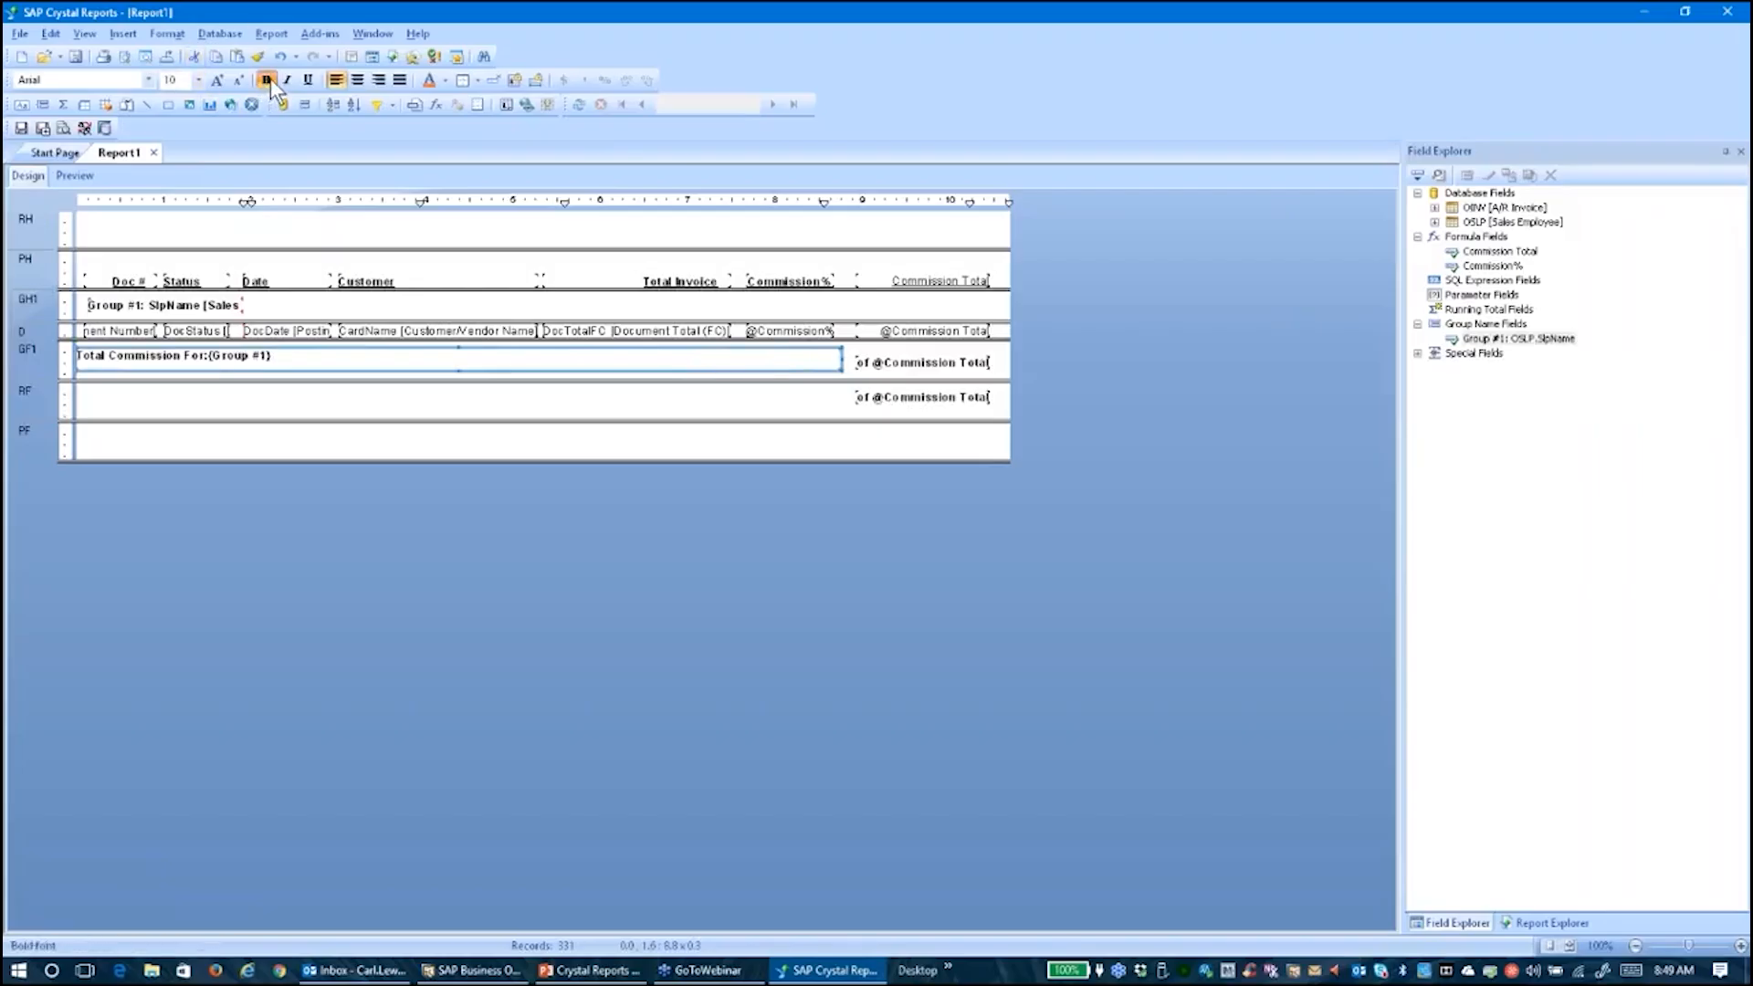
{"action": "left_click", "coordinate": [377, 80]}
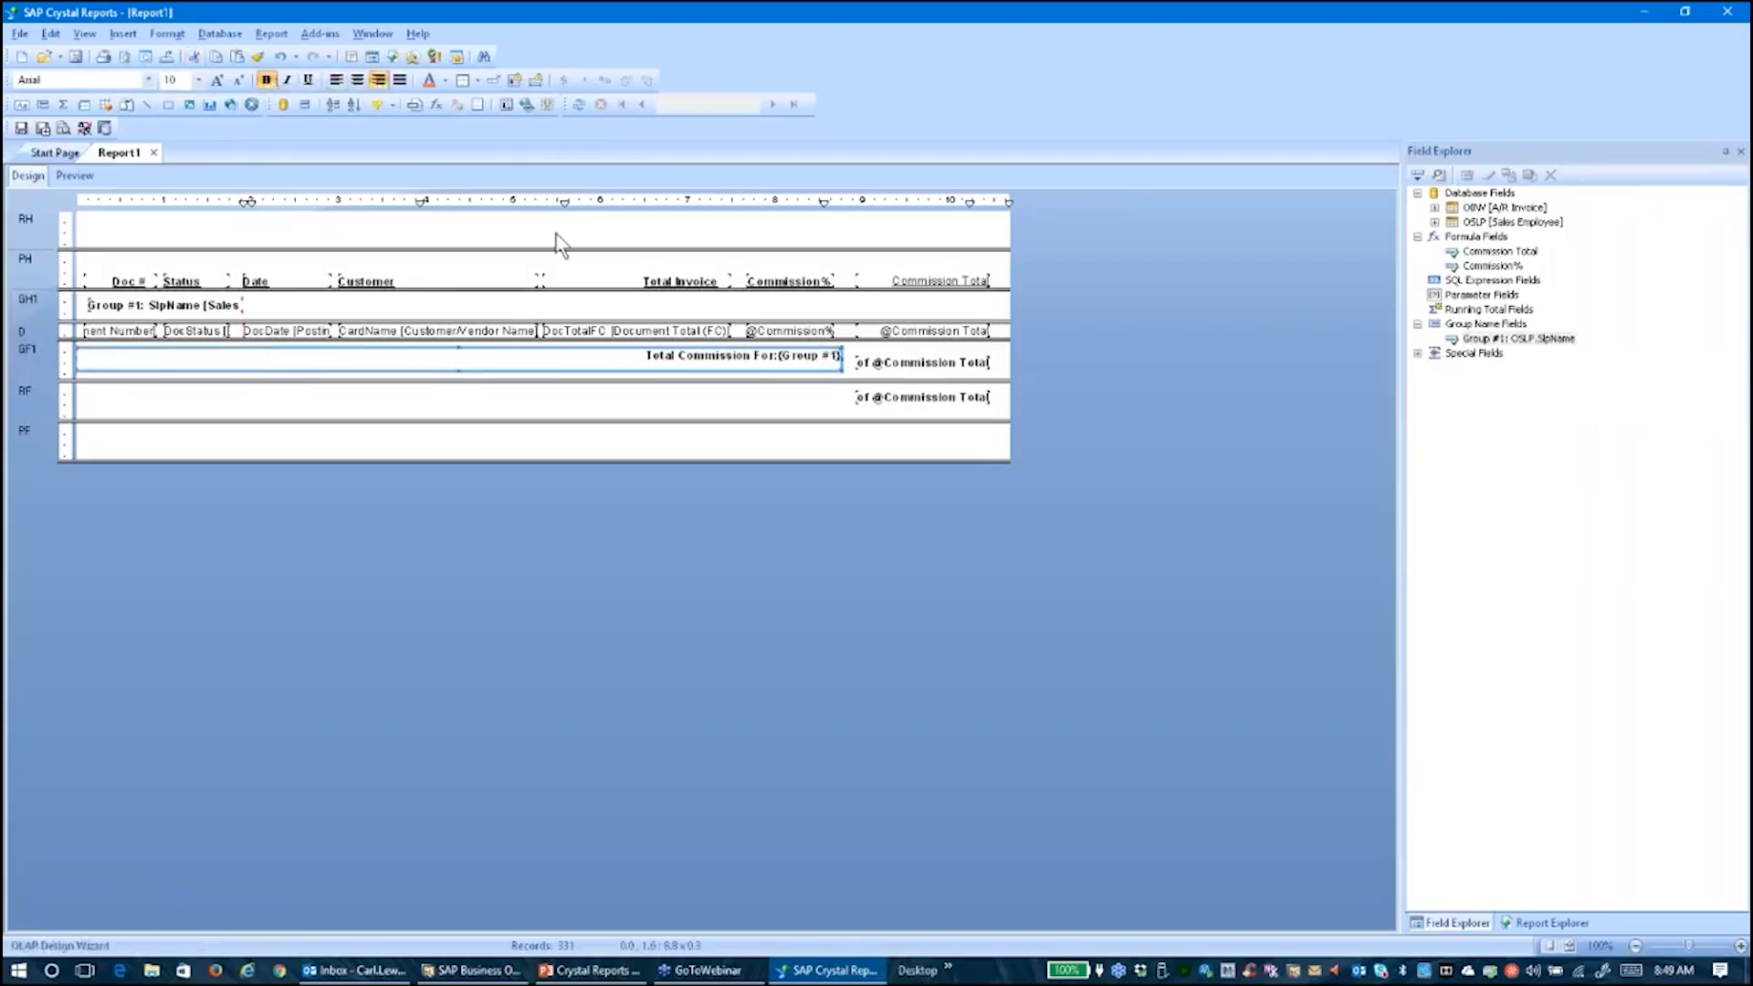
{"action": "left_click", "coordinate": [923, 363]}
{"action": "left_click_drag", "start_coordinate": [922, 365], "coordinate": [922, 355]}
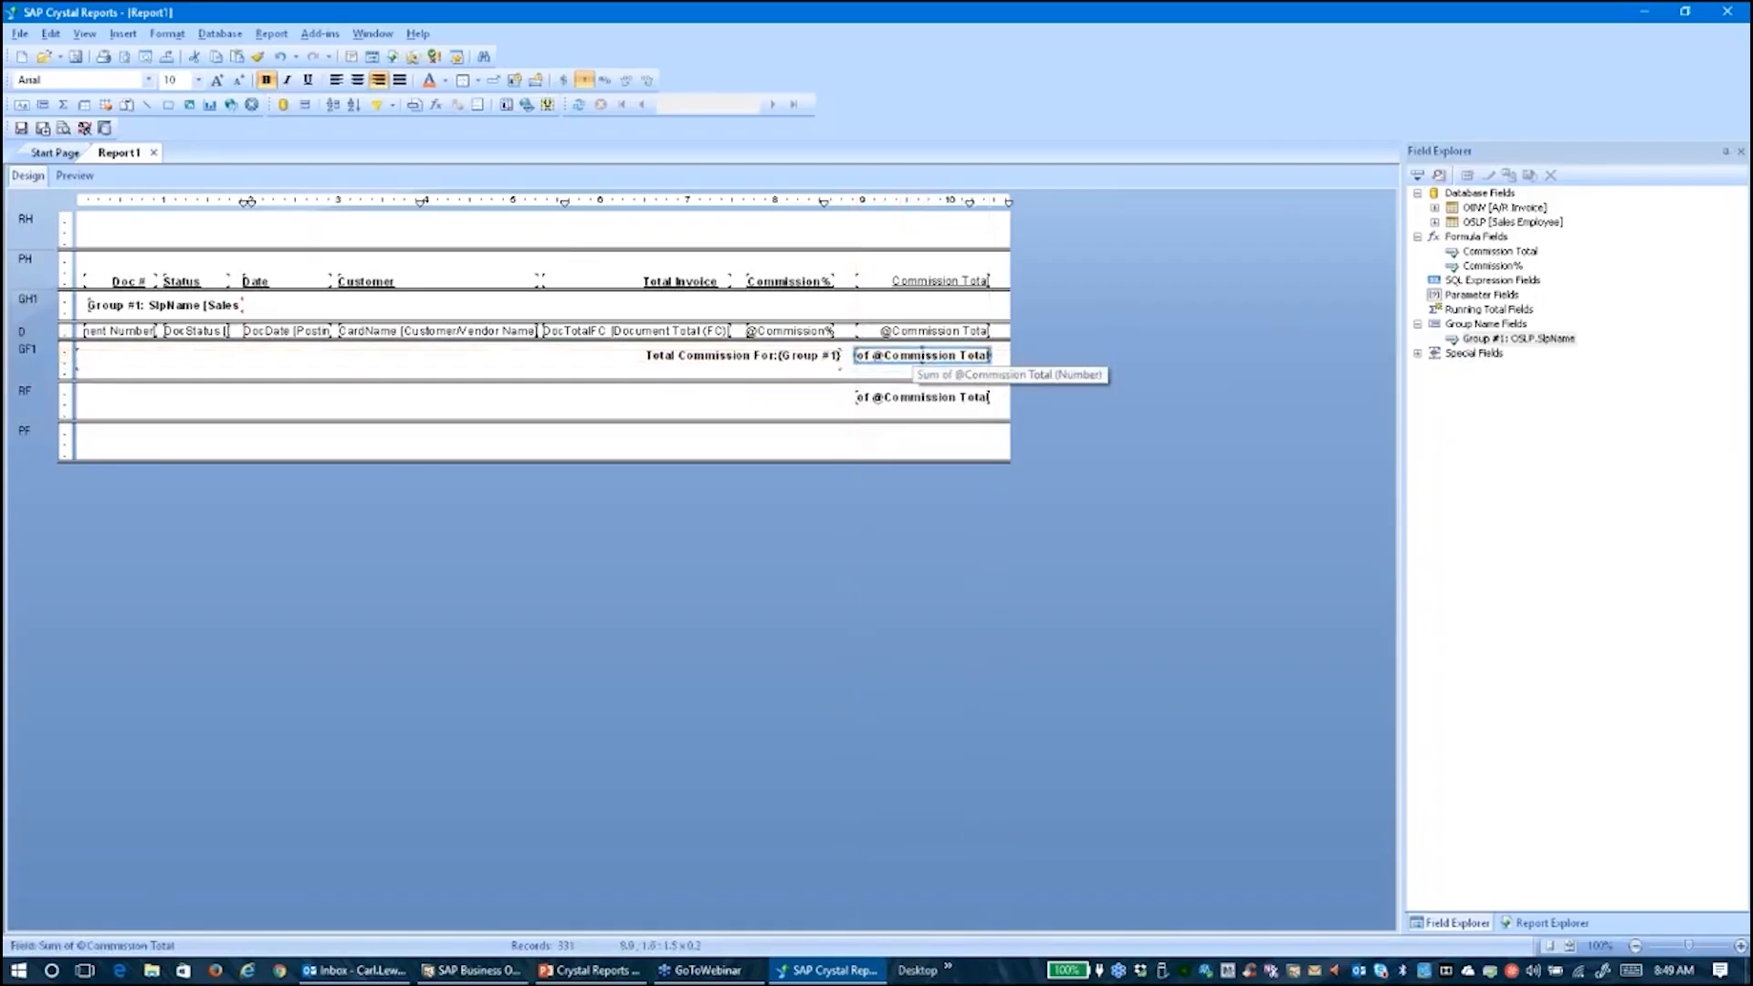
{"action": "left_click", "coordinate": [74, 175]}
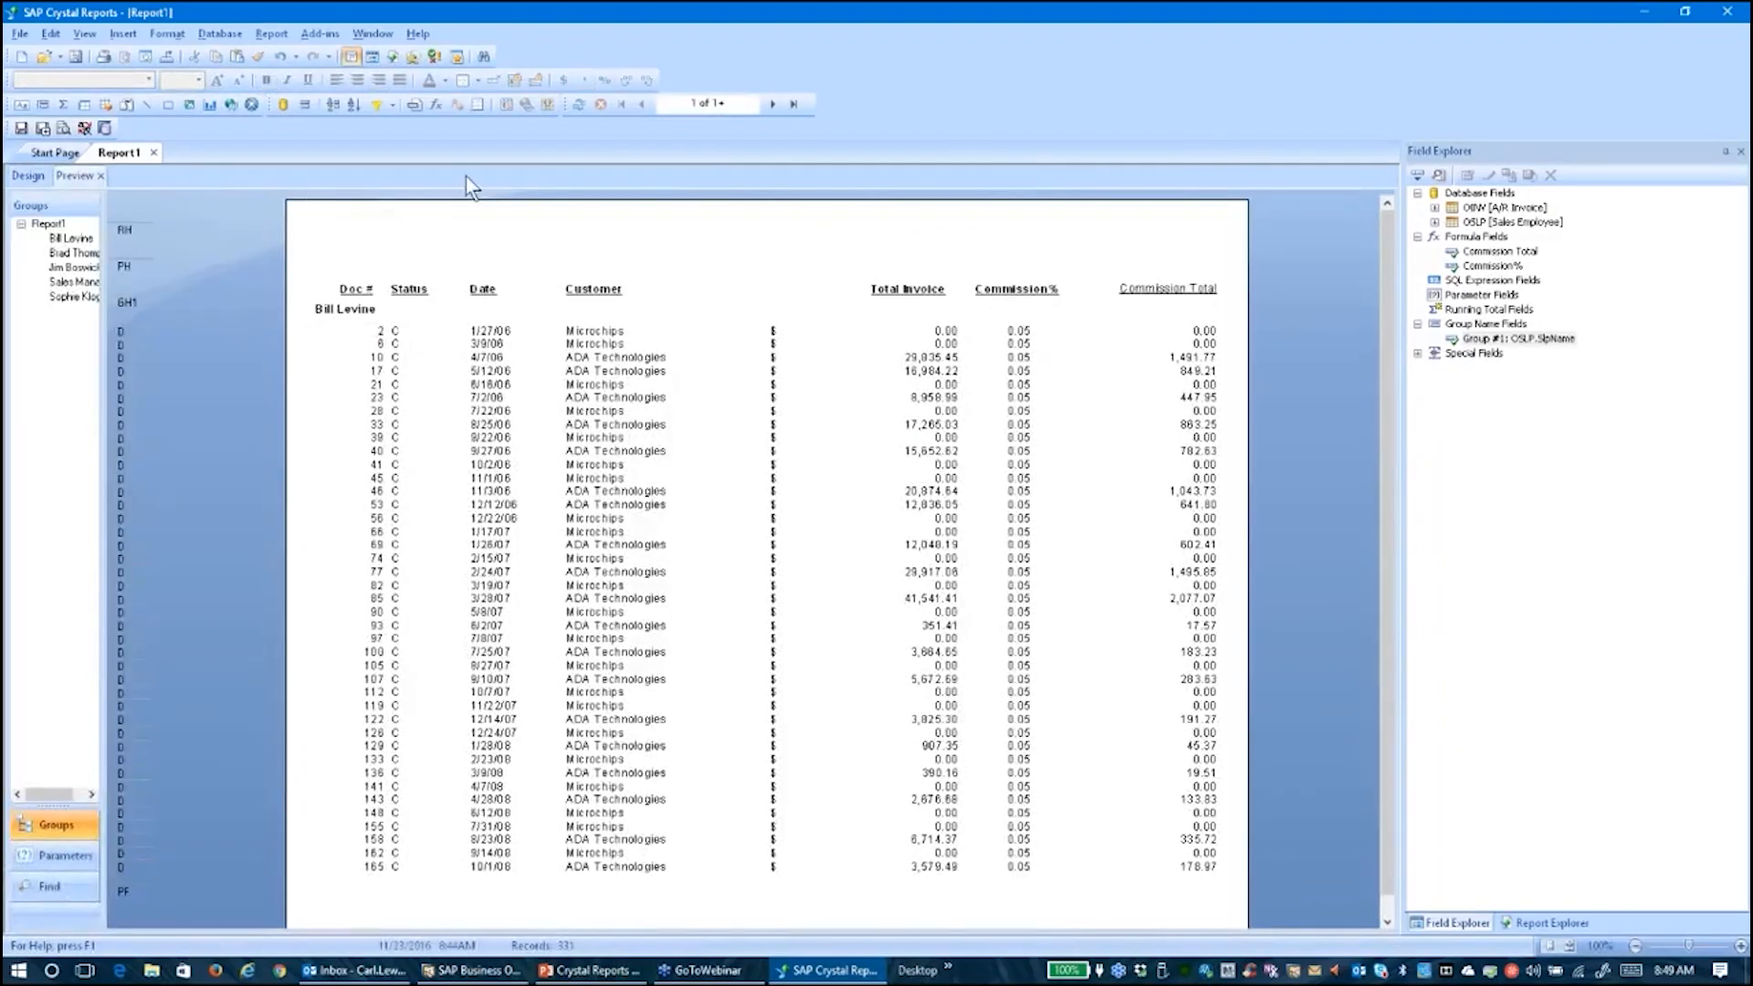
{"action": "left_click", "coordinate": [772, 103]}
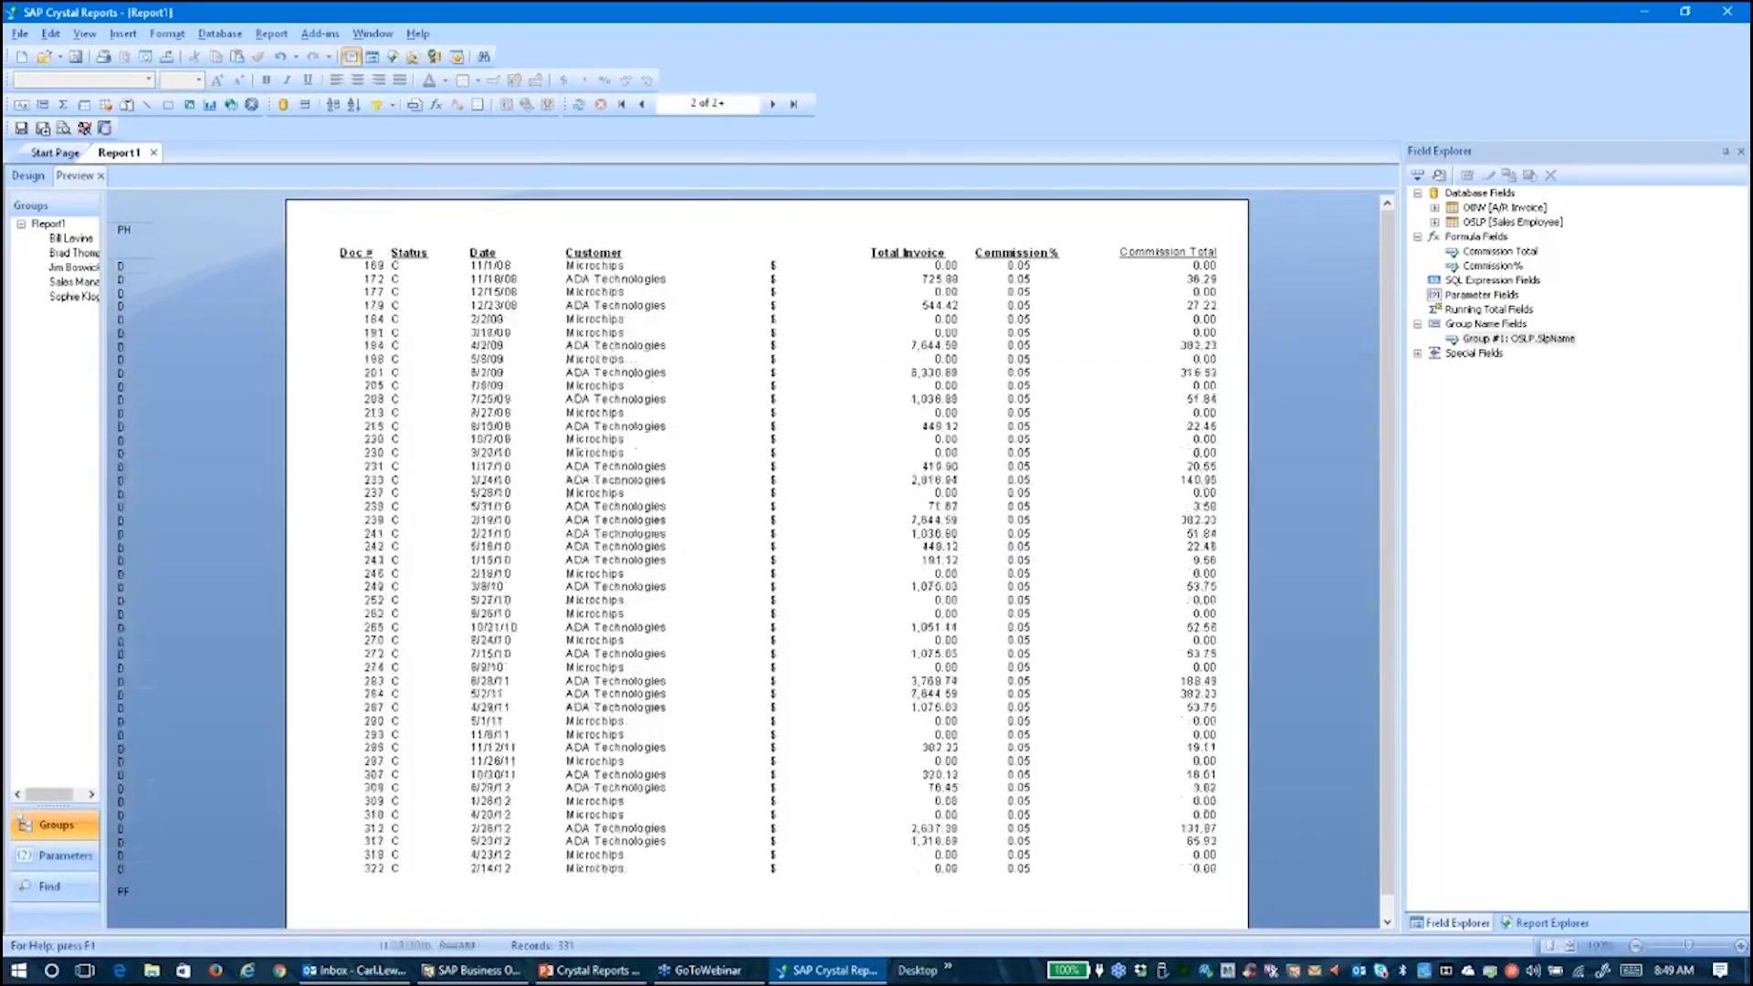
{"action": "left_click", "coordinate": [772, 103]}
{"action": "left_click", "coordinate": [1110, 313]}
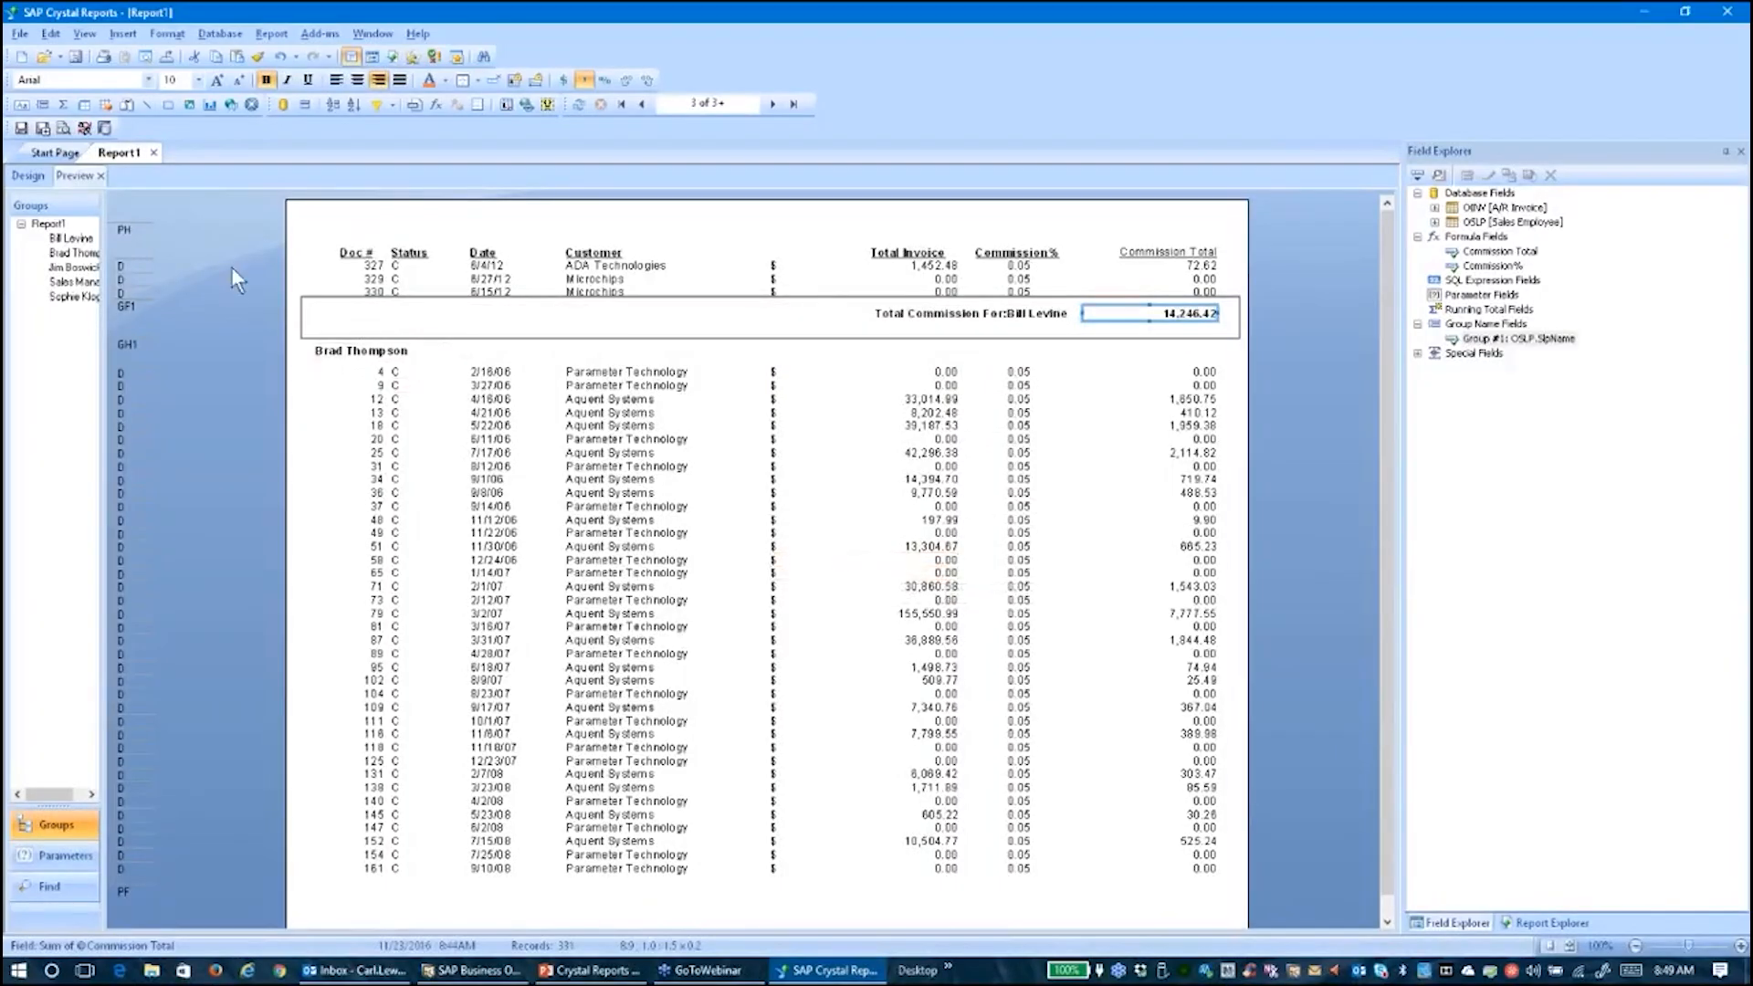
{"action": "left_click", "coordinate": [36, 176]}
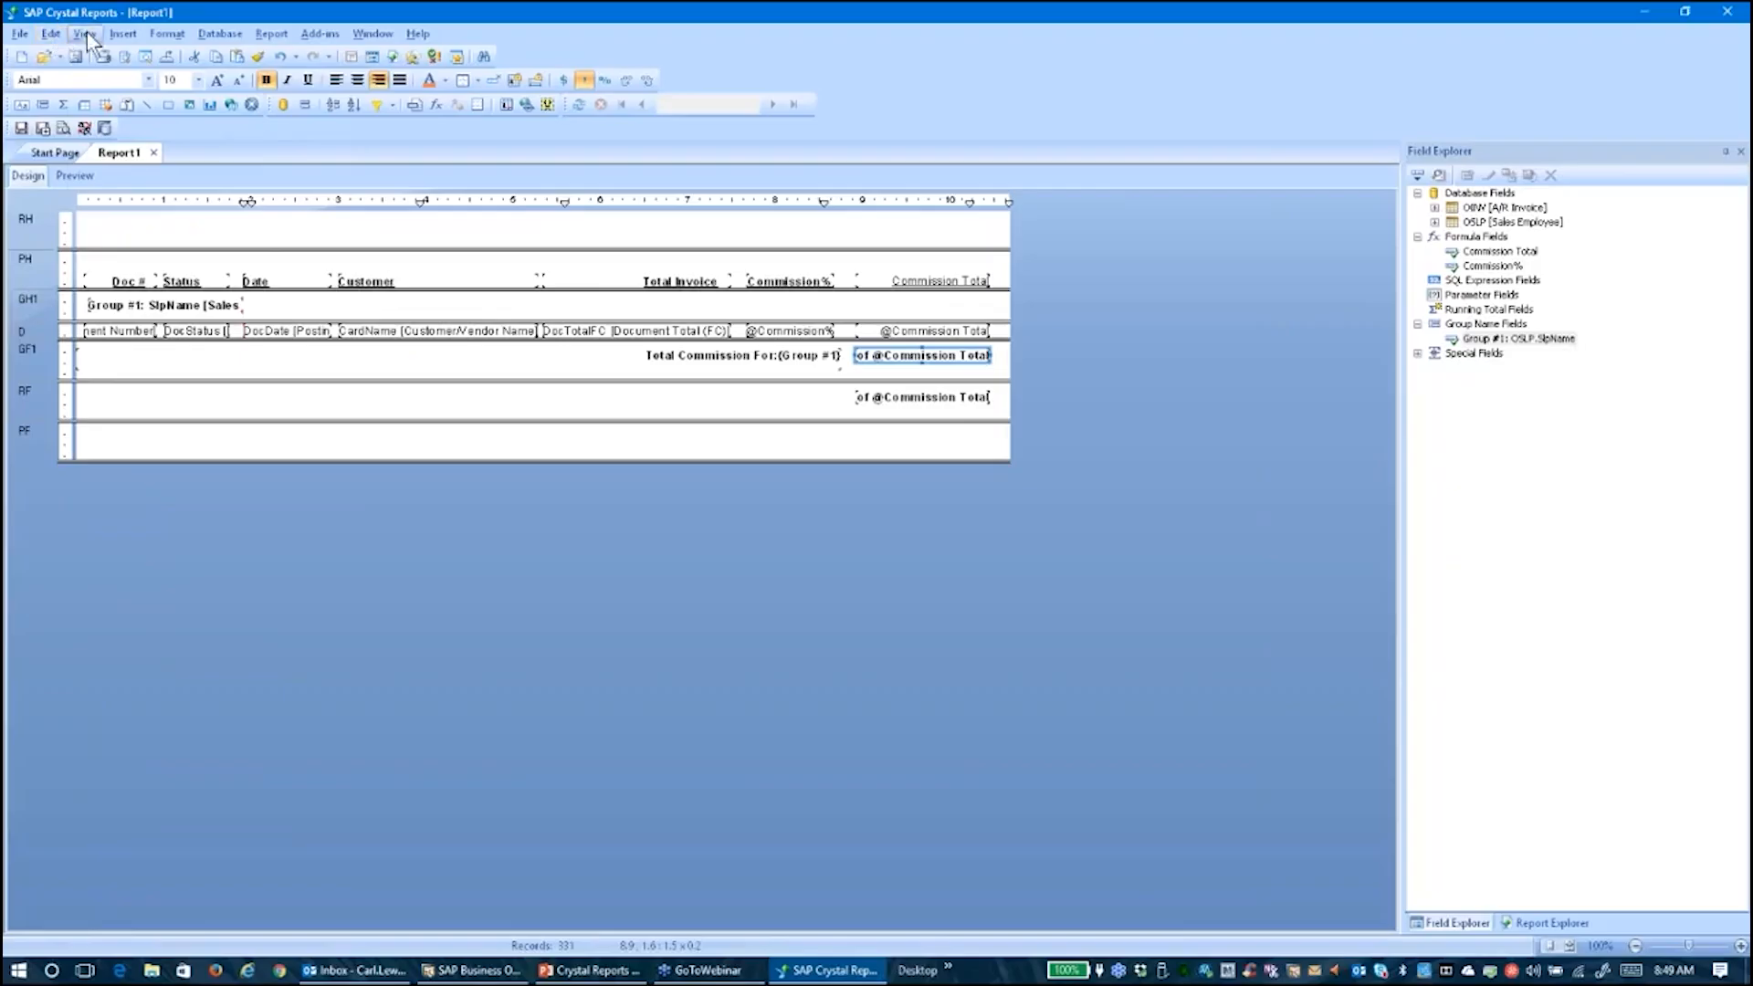
Add a bold, right-aligned 'GRAND TOTAL' text object across the report footer
{"action": "left_click", "coordinate": [122, 35]}
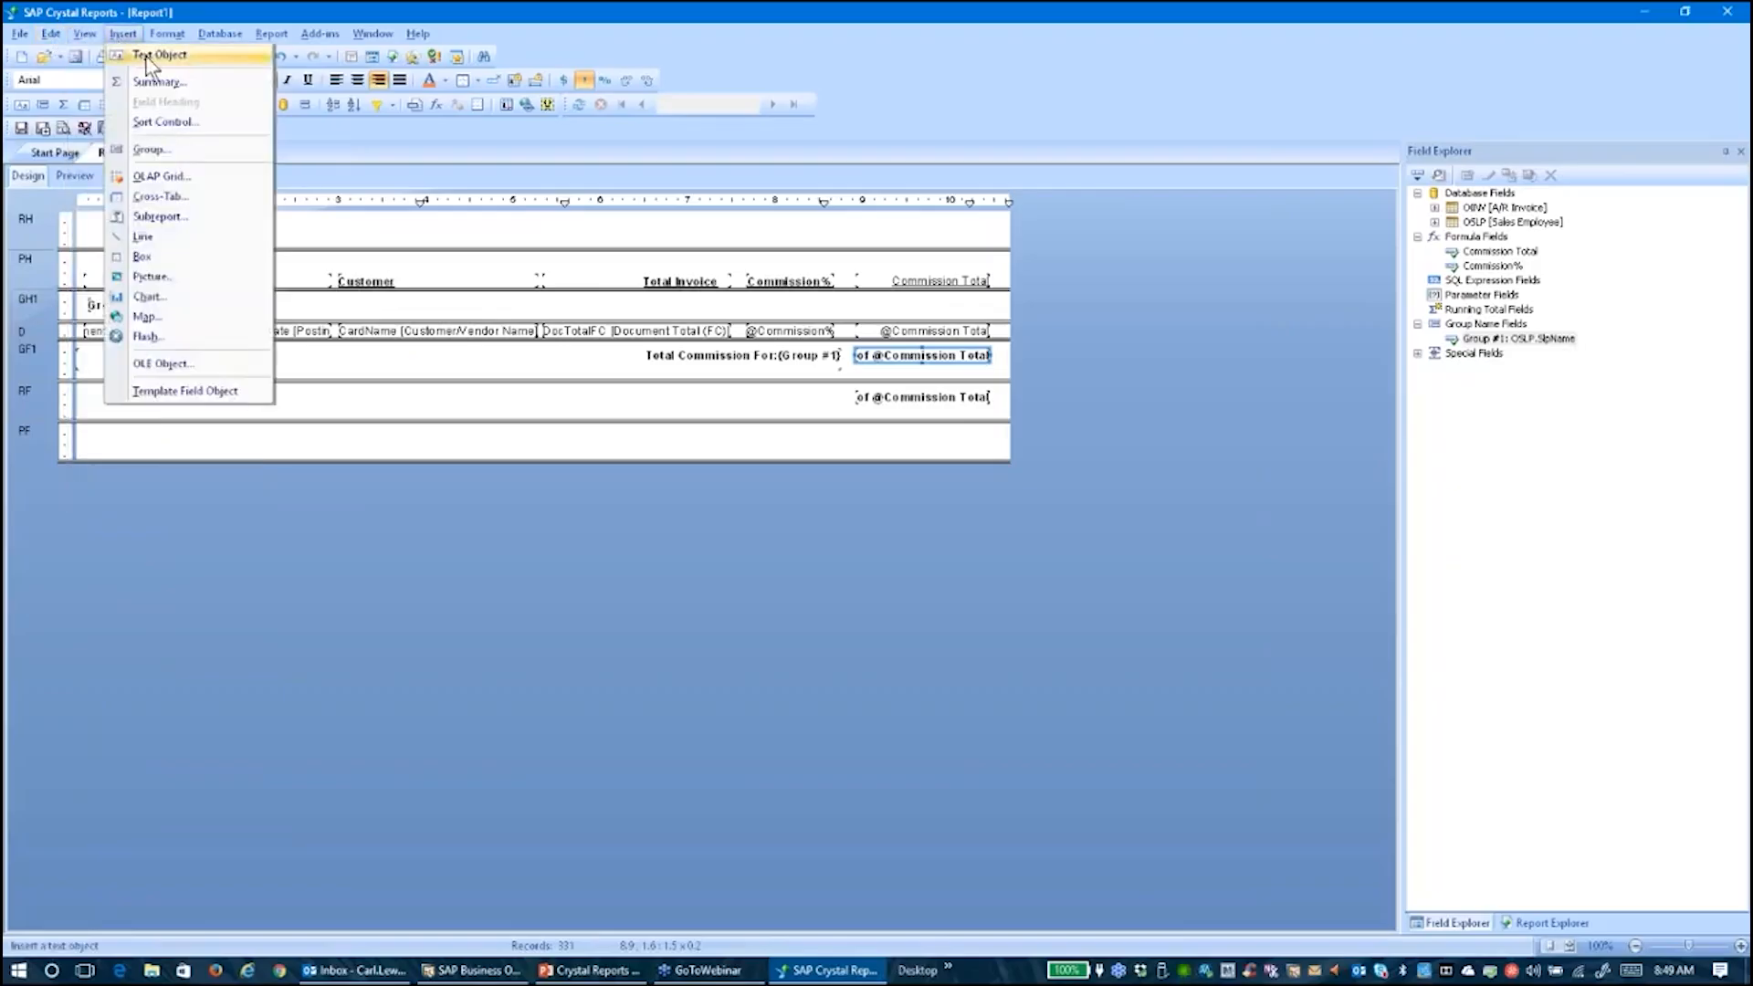
{"action": "left_click", "coordinate": [155, 55]}
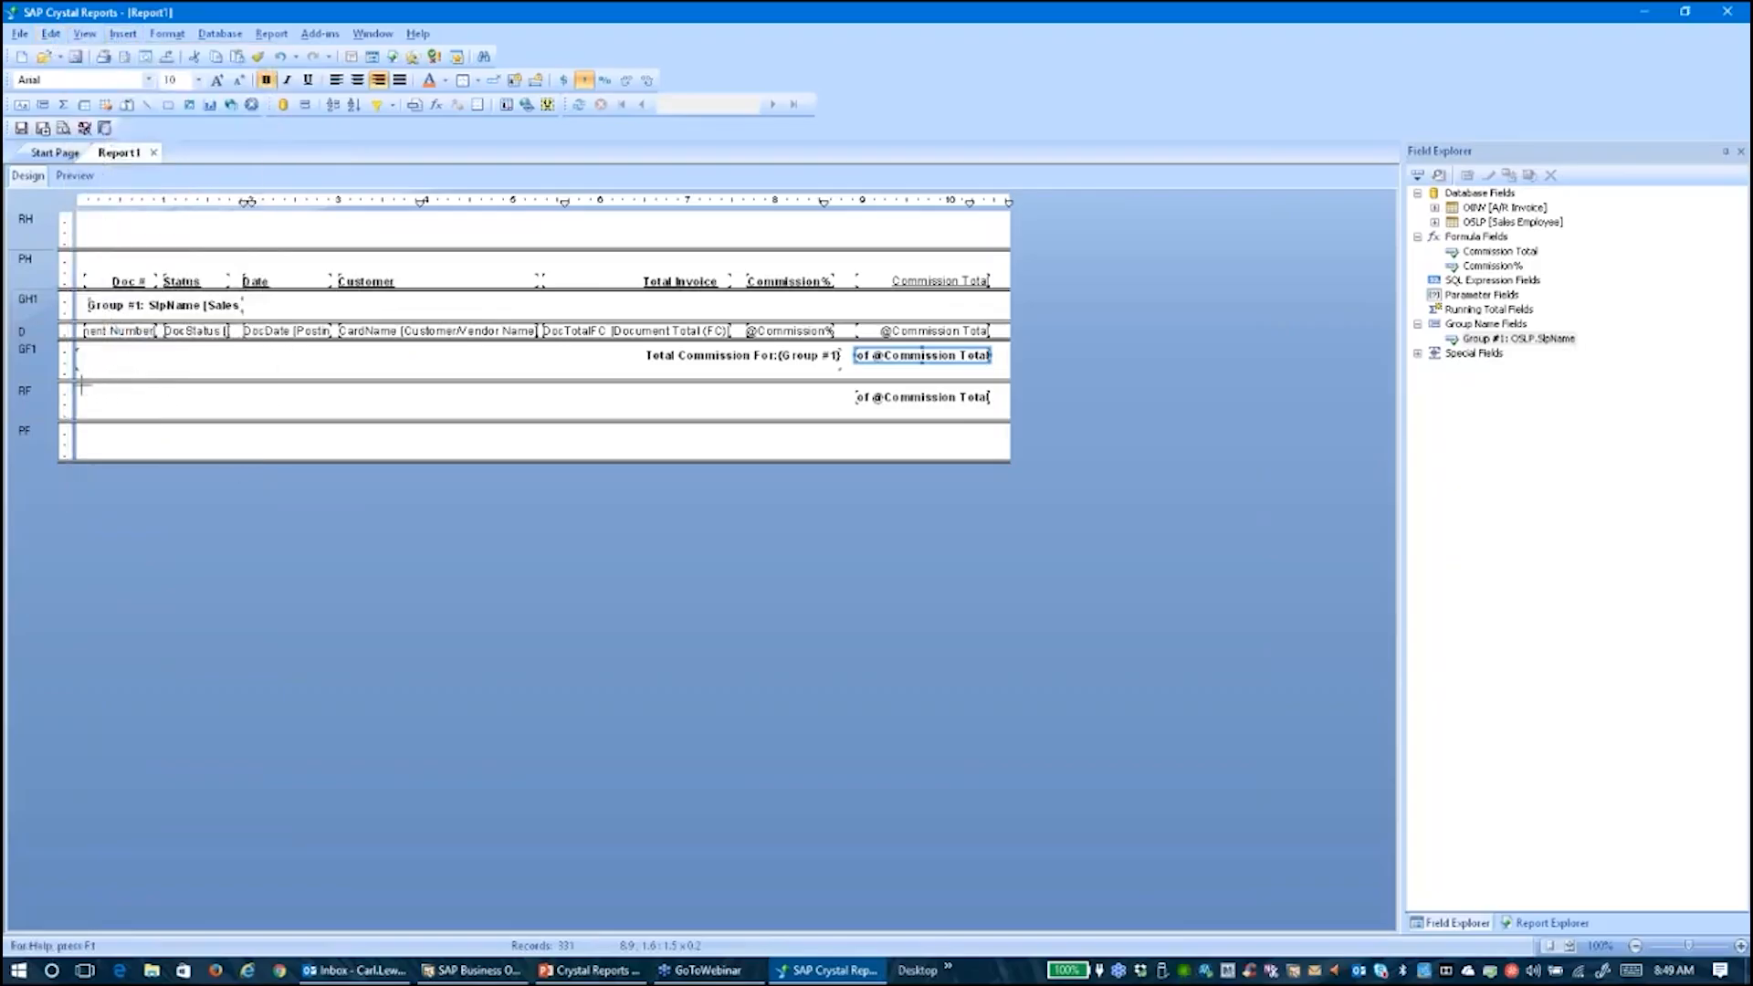
{"action": "left_click_drag", "start_coordinate": [82, 391], "coordinate": [843, 406]}
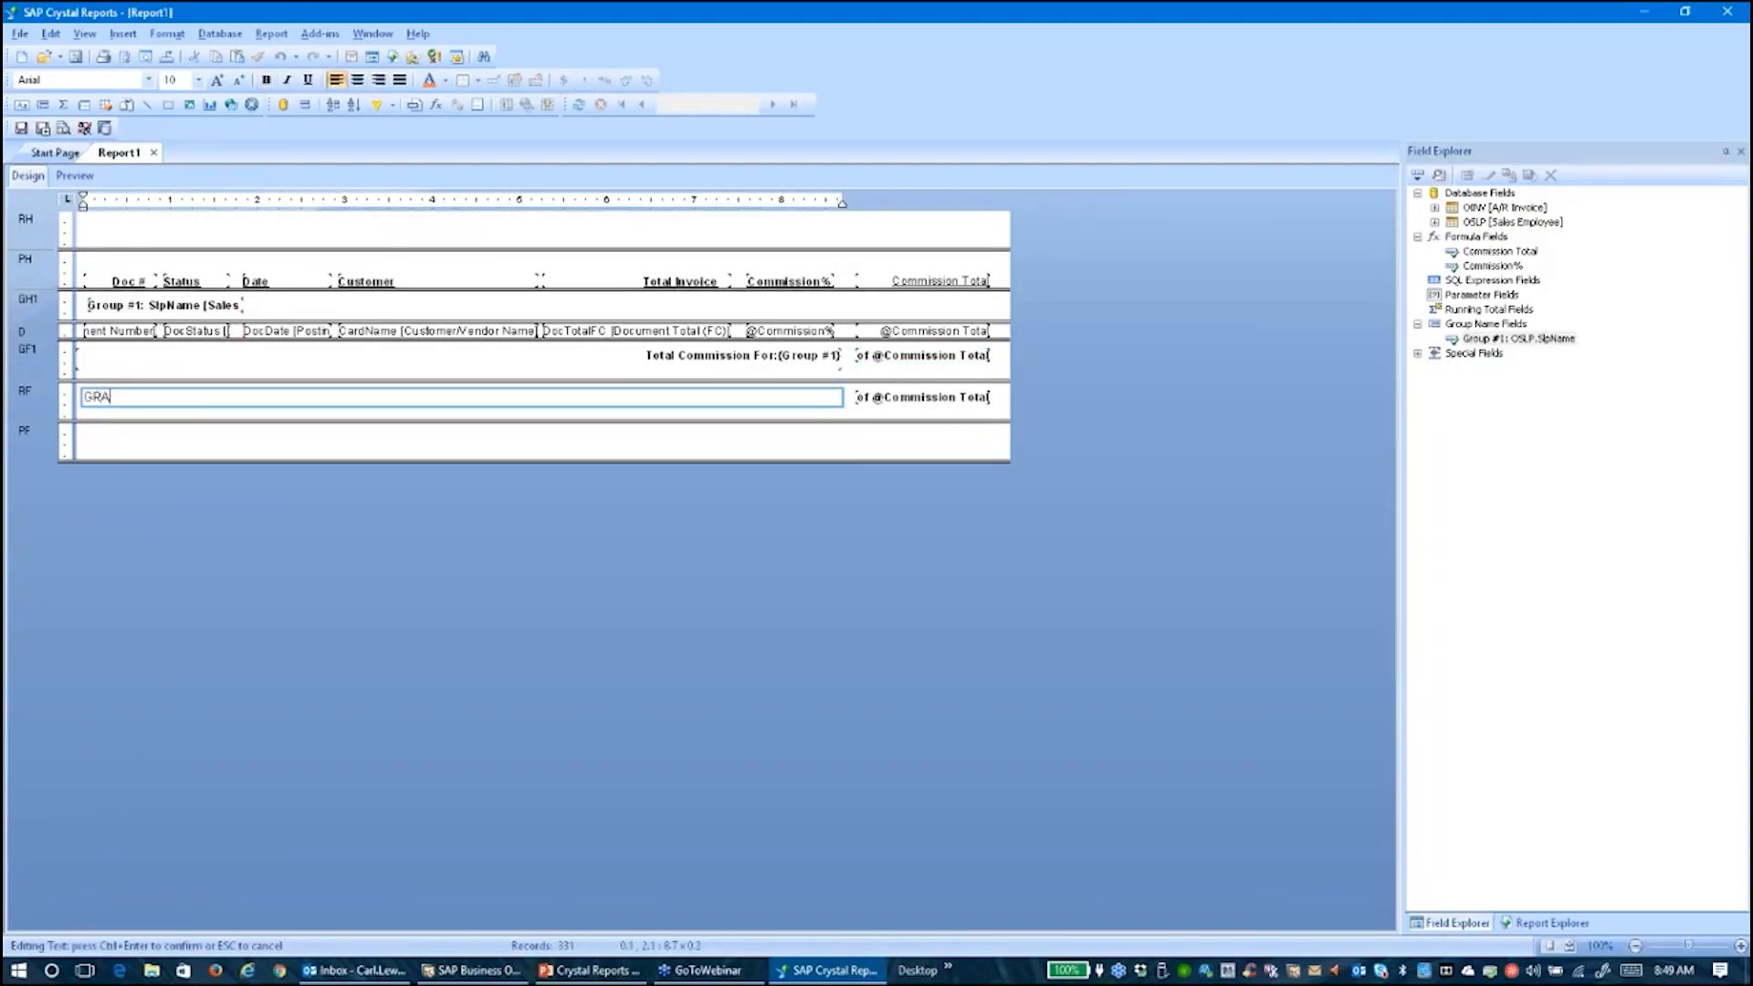
{"action": "type", "text": "GRAND TO"}
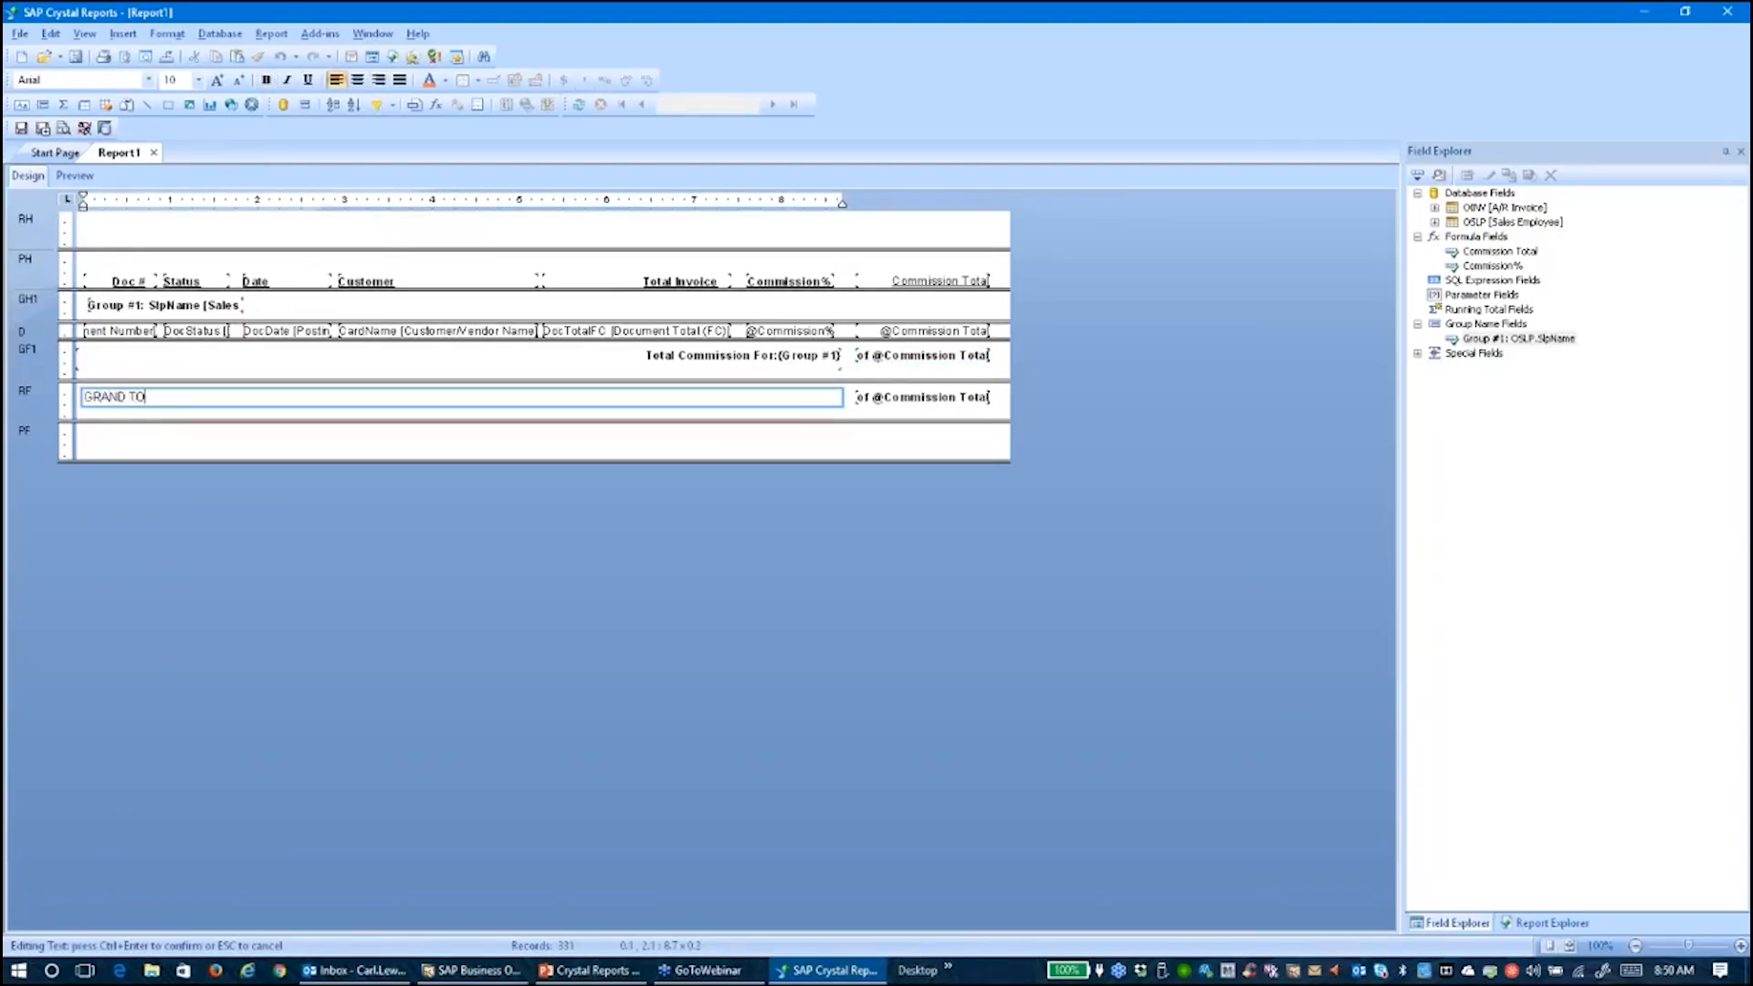
{"action": "type", "text": "TAL"}
{"action": "left_click", "coordinate": [826, 456]}
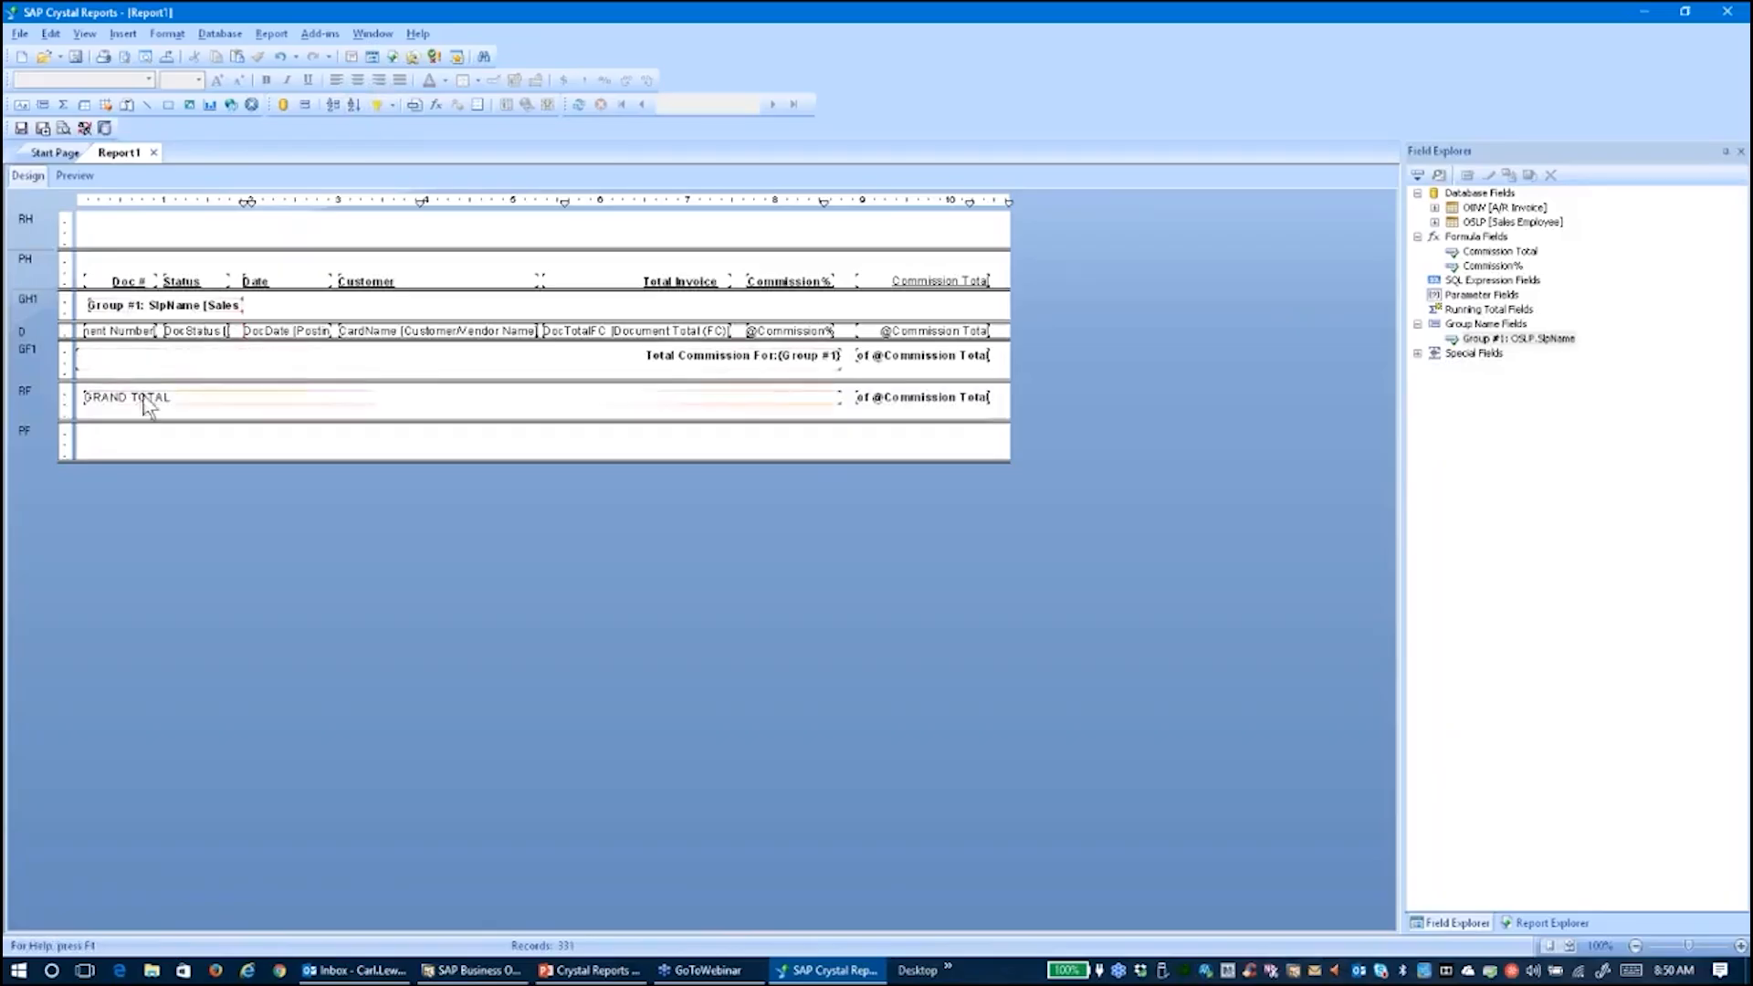
{"action": "left_click", "coordinate": [137, 398]}
{"action": "left_click", "coordinate": [380, 80]}
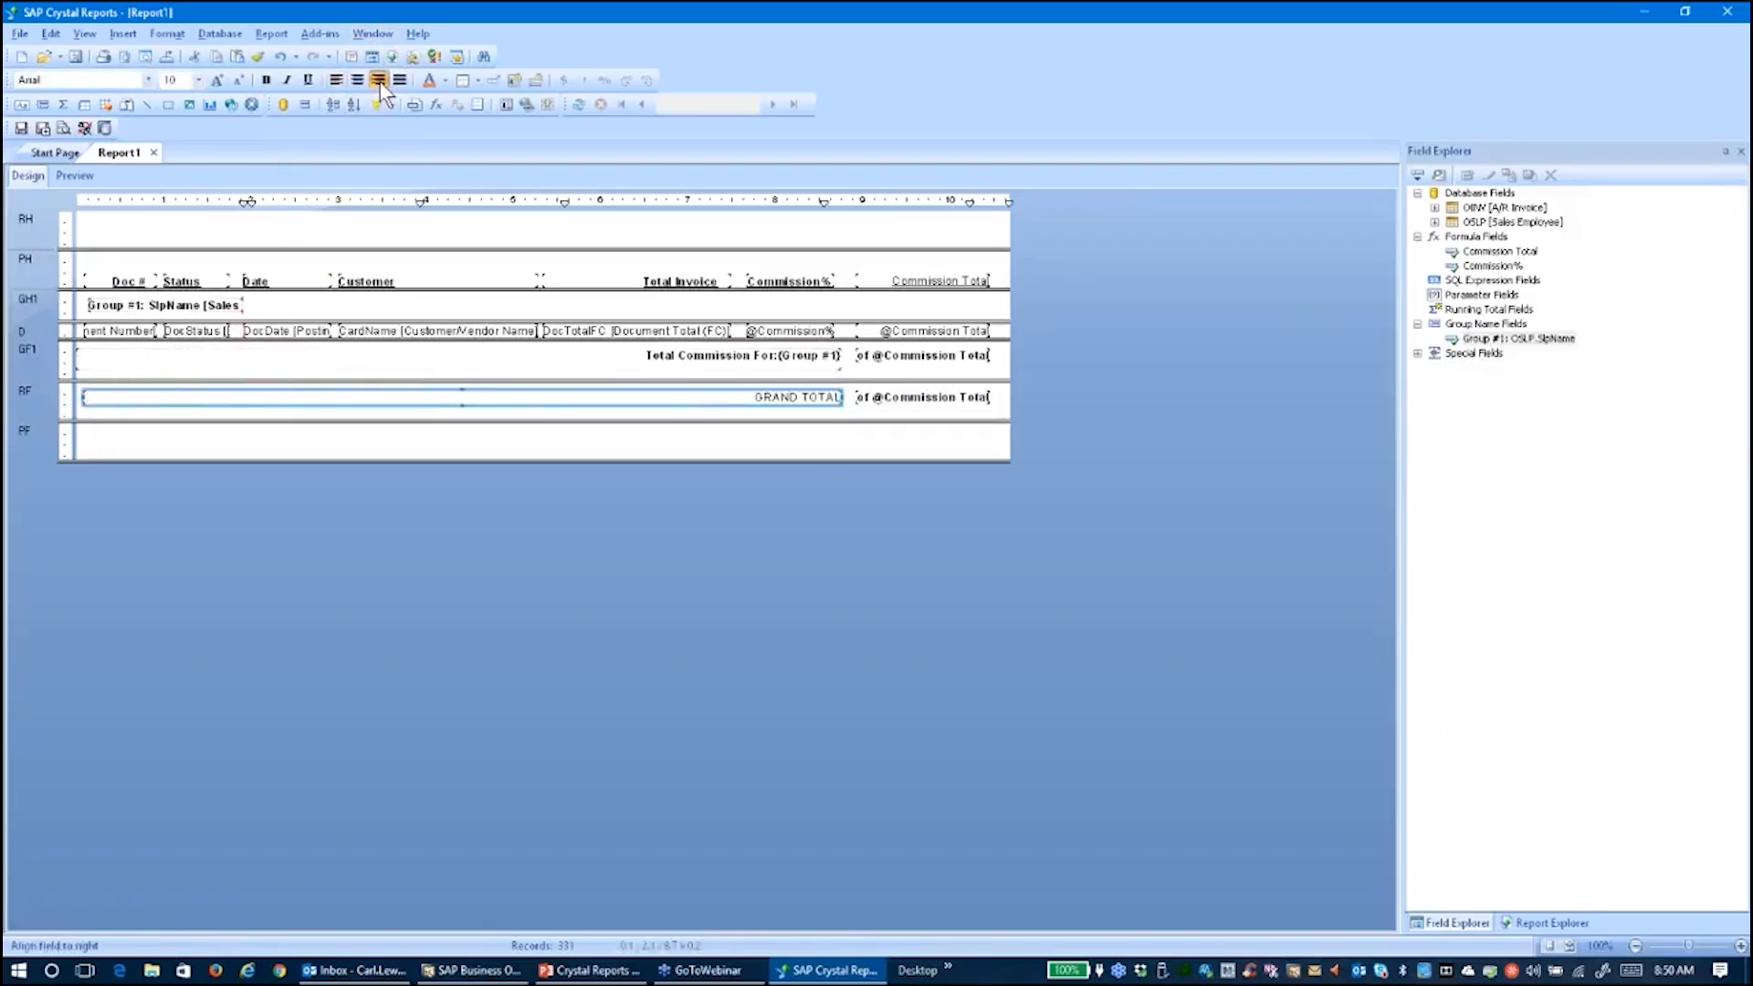
{"action": "left_click", "coordinate": [267, 80]}
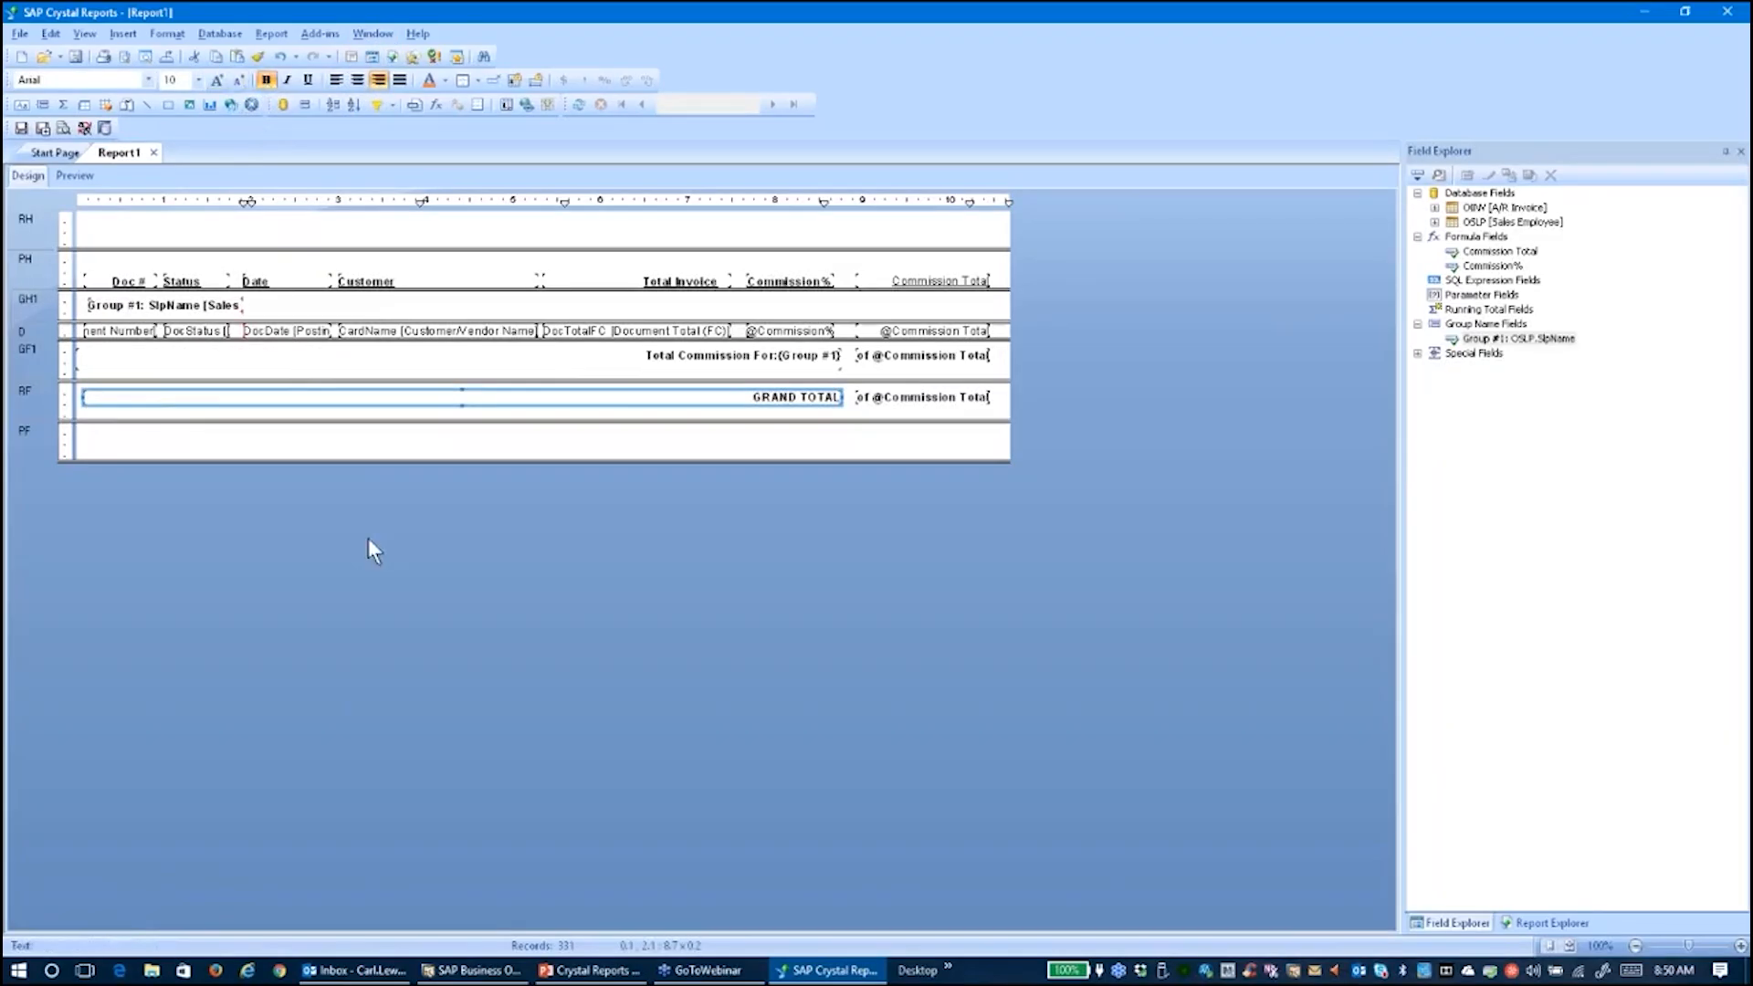
{"action": "left_click", "coordinate": [71, 177]}
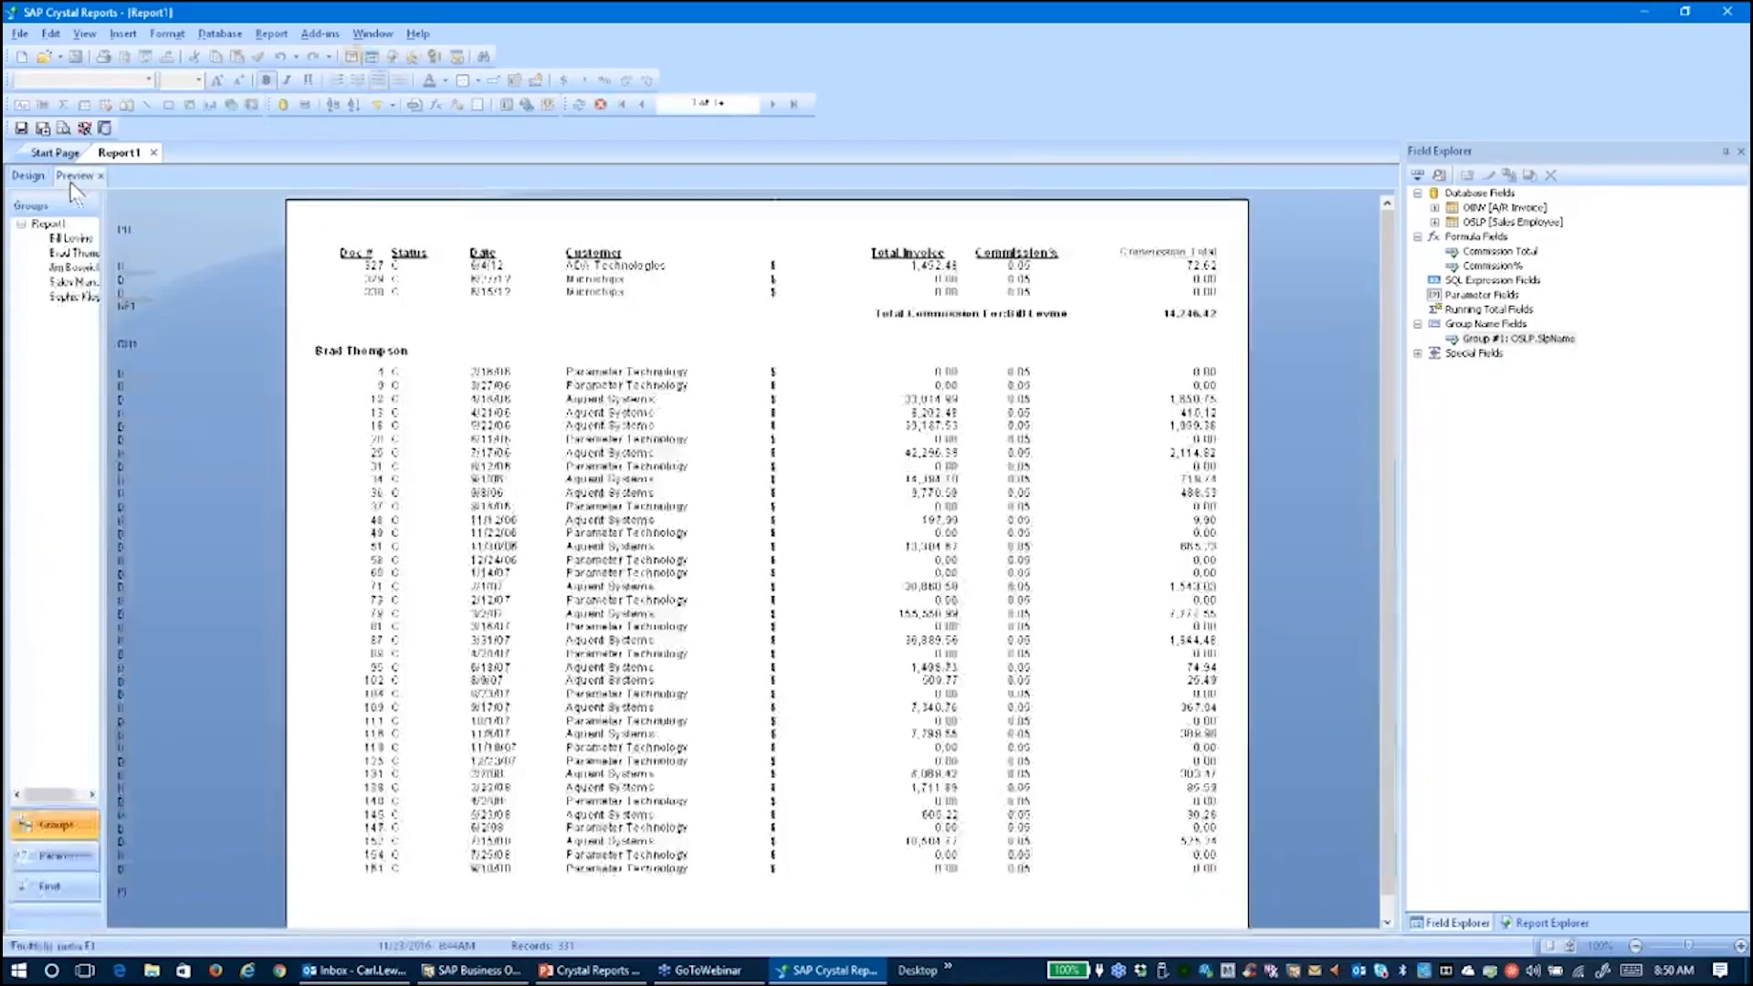
{"action": "left_click", "coordinate": [793, 104]}
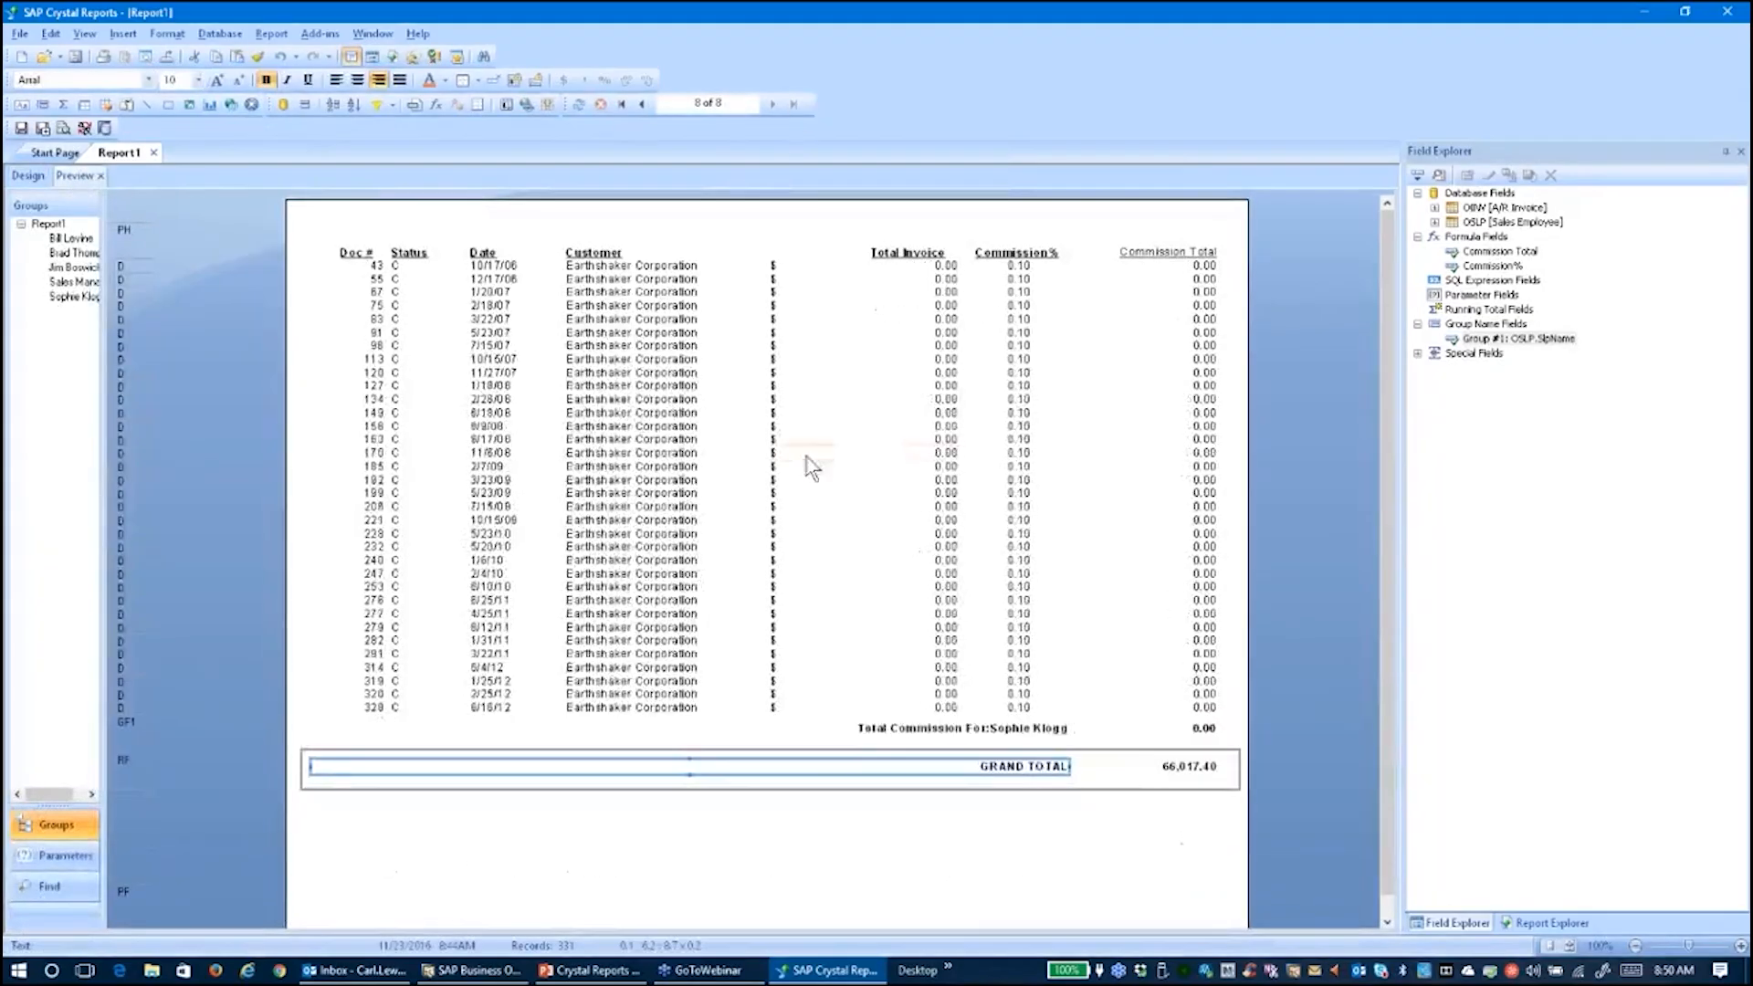
{"action": "left_click", "coordinate": [988, 866]}
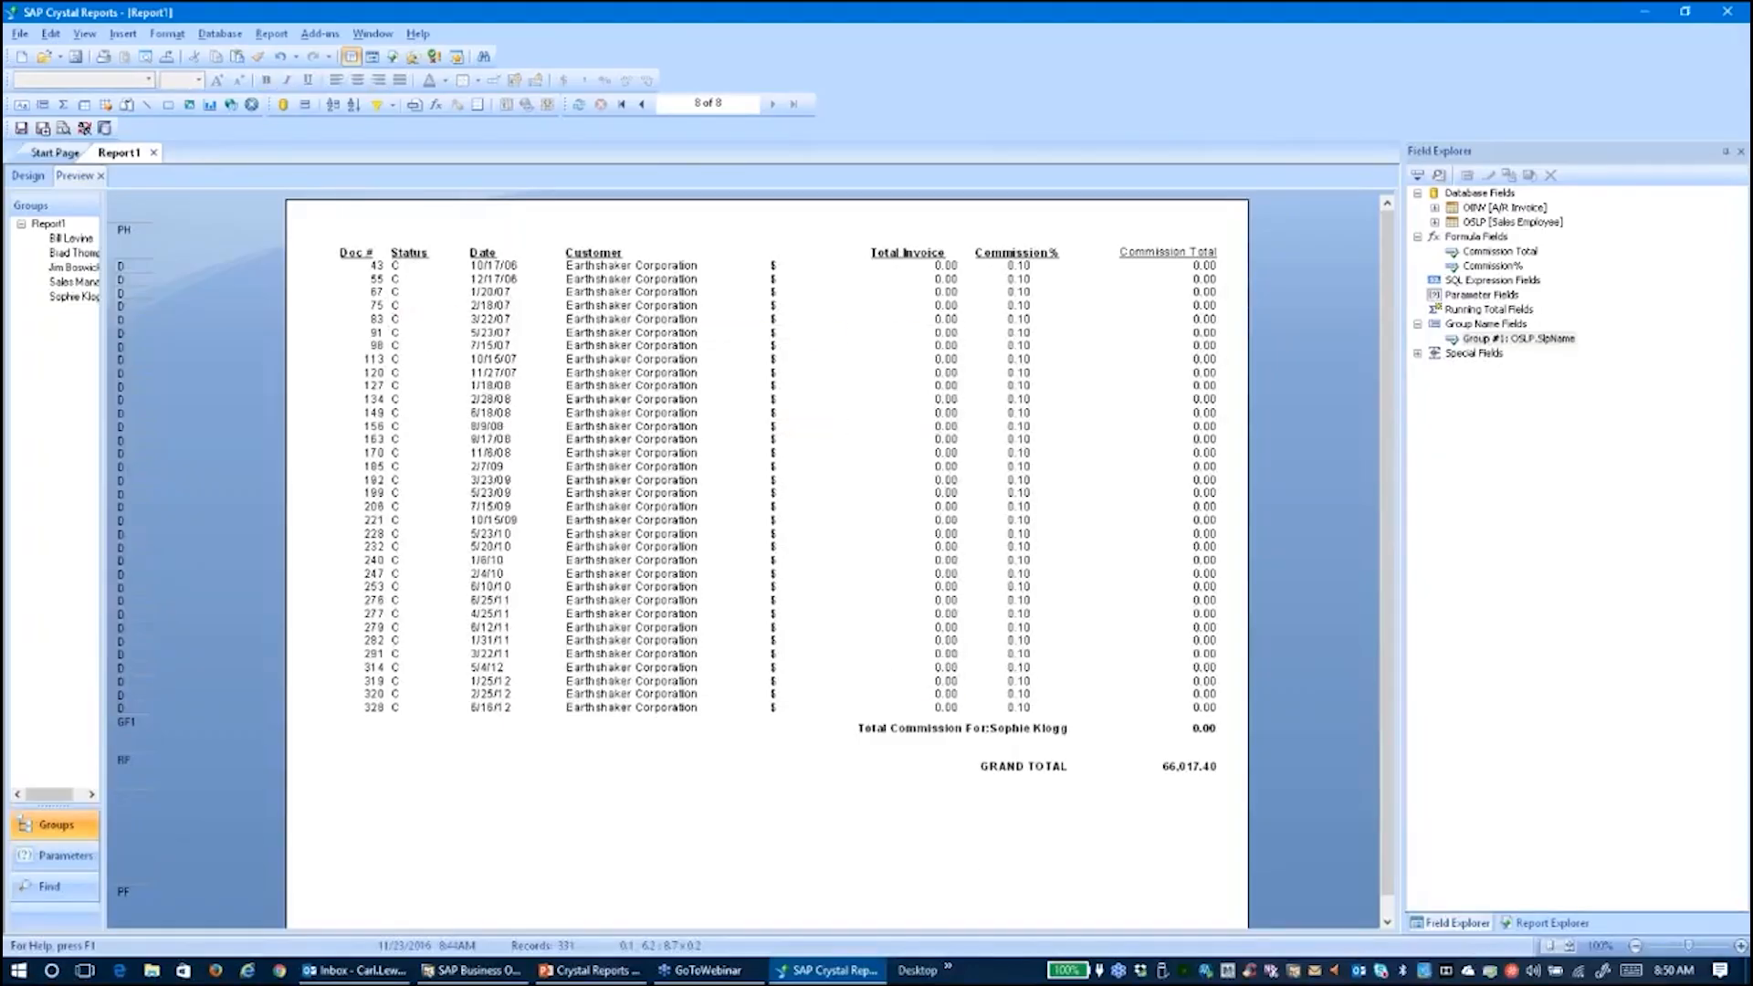
{"action": "left_click", "coordinate": [642, 104]}
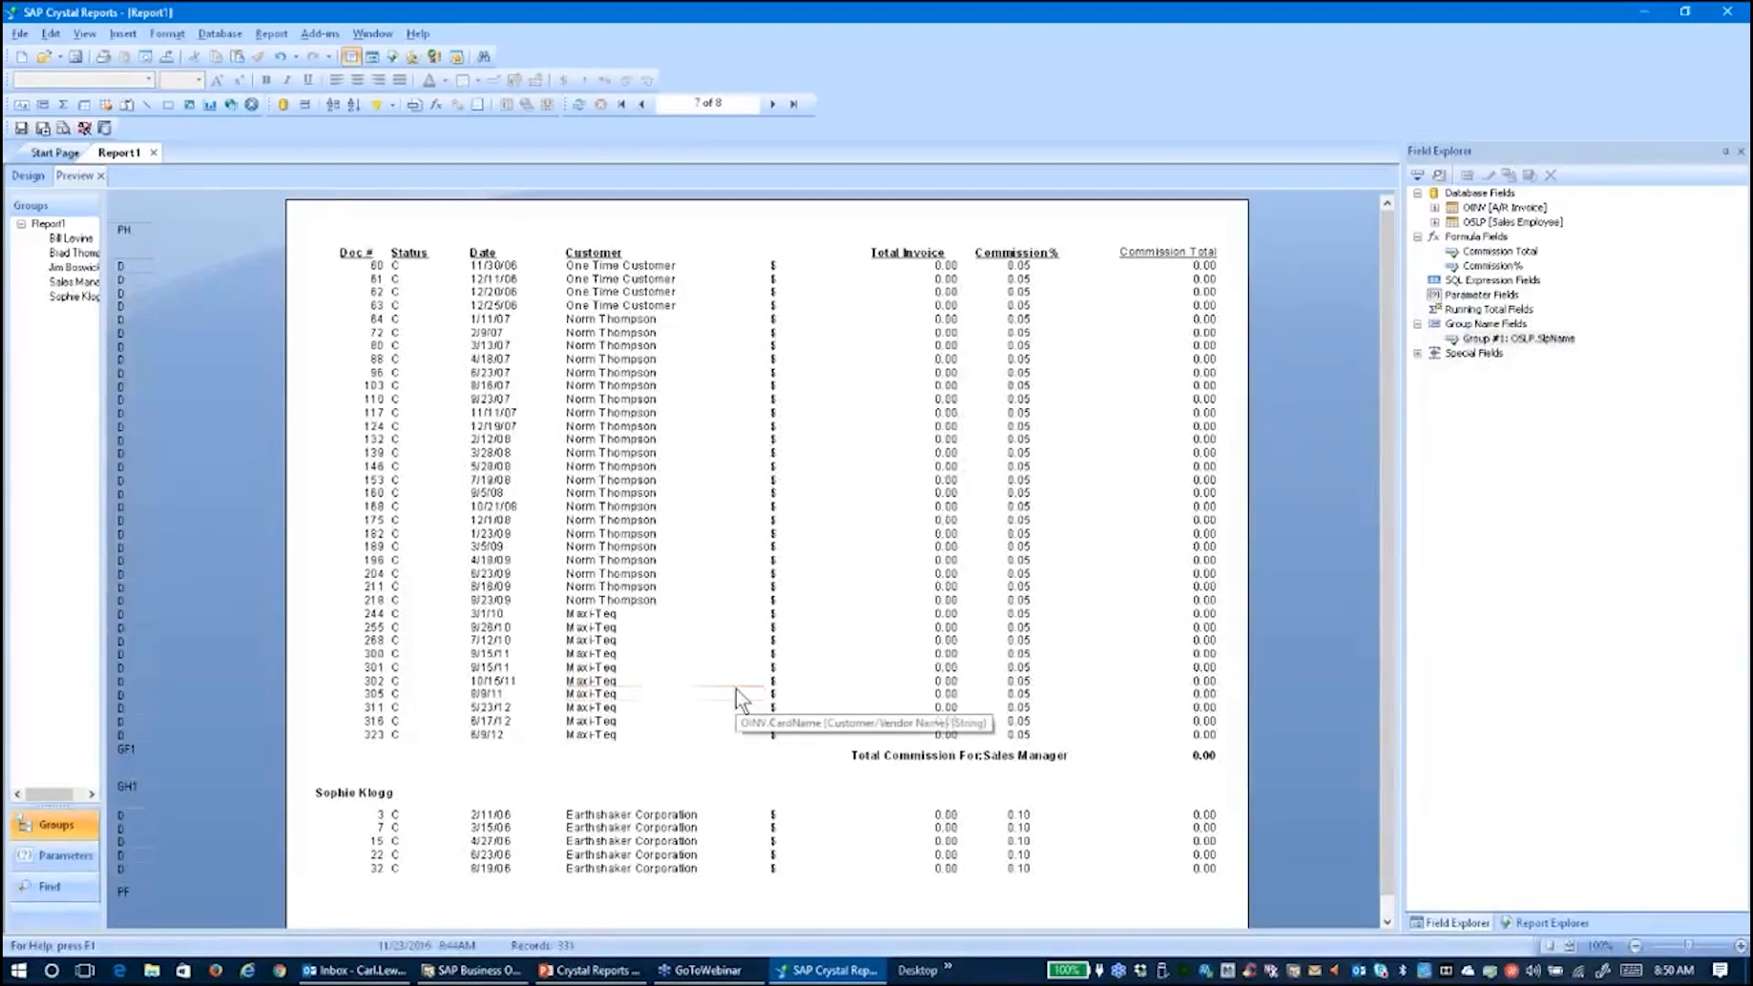
{"action": "left_click", "coordinate": [620, 106]}
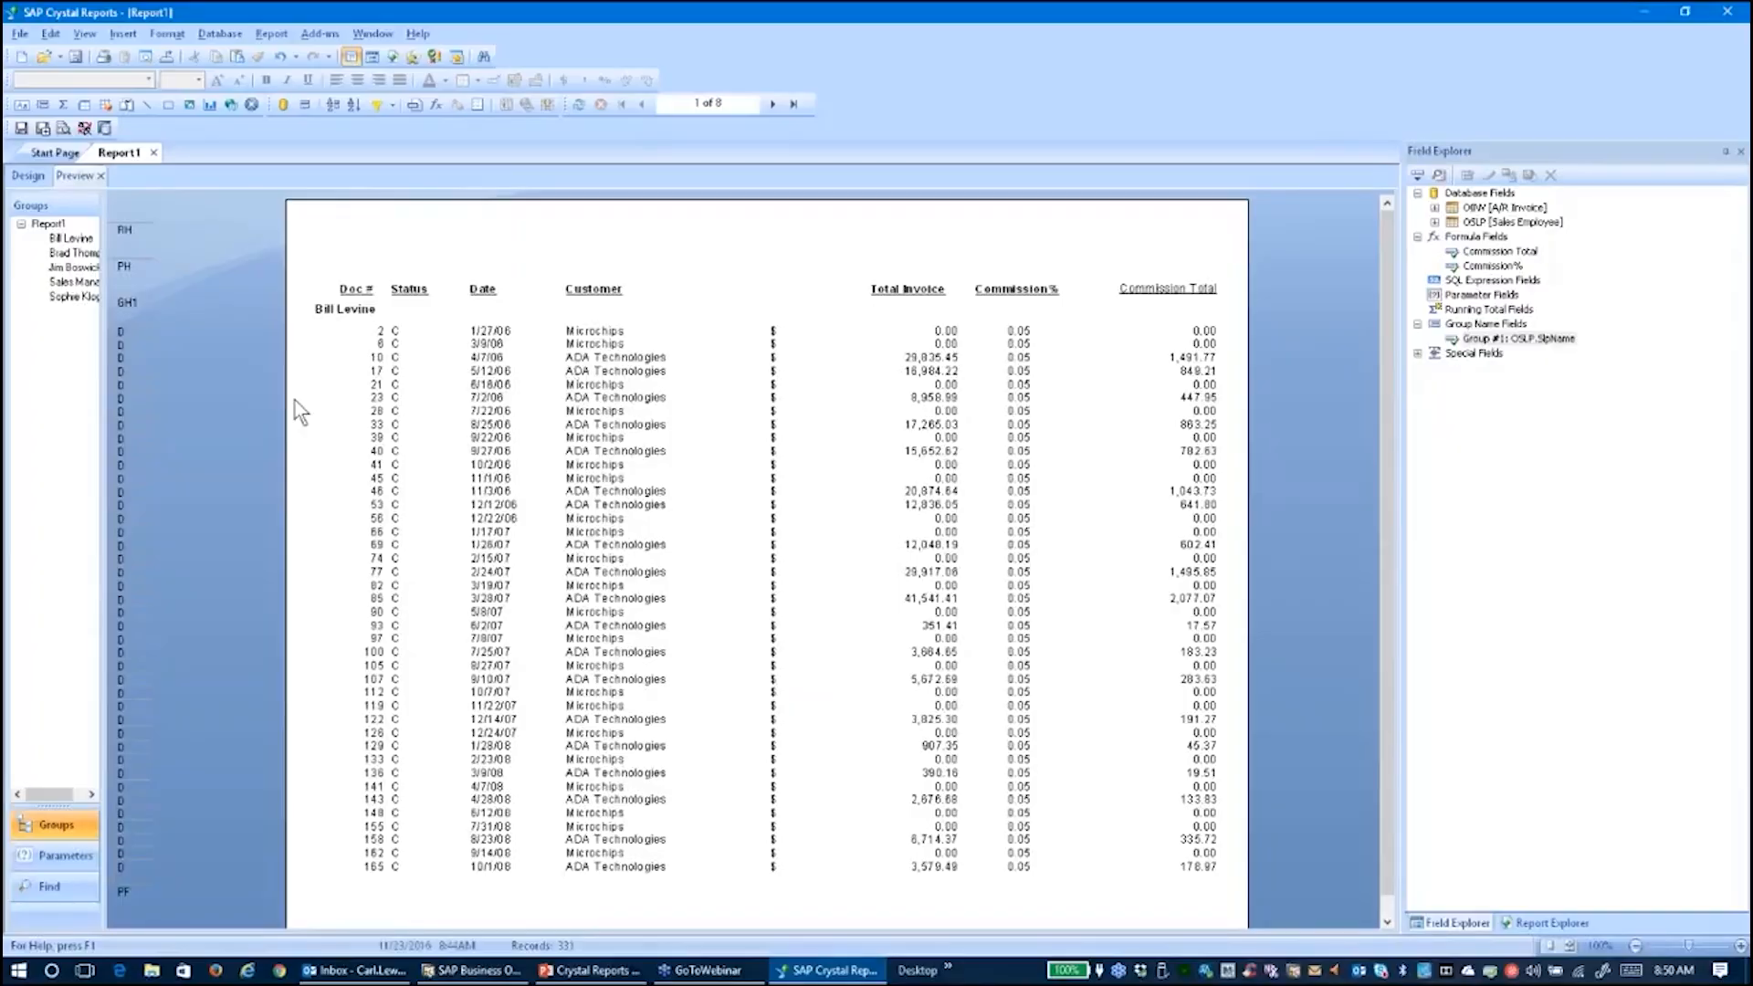
{"action": "left_click", "coordinate": [28, 177]}
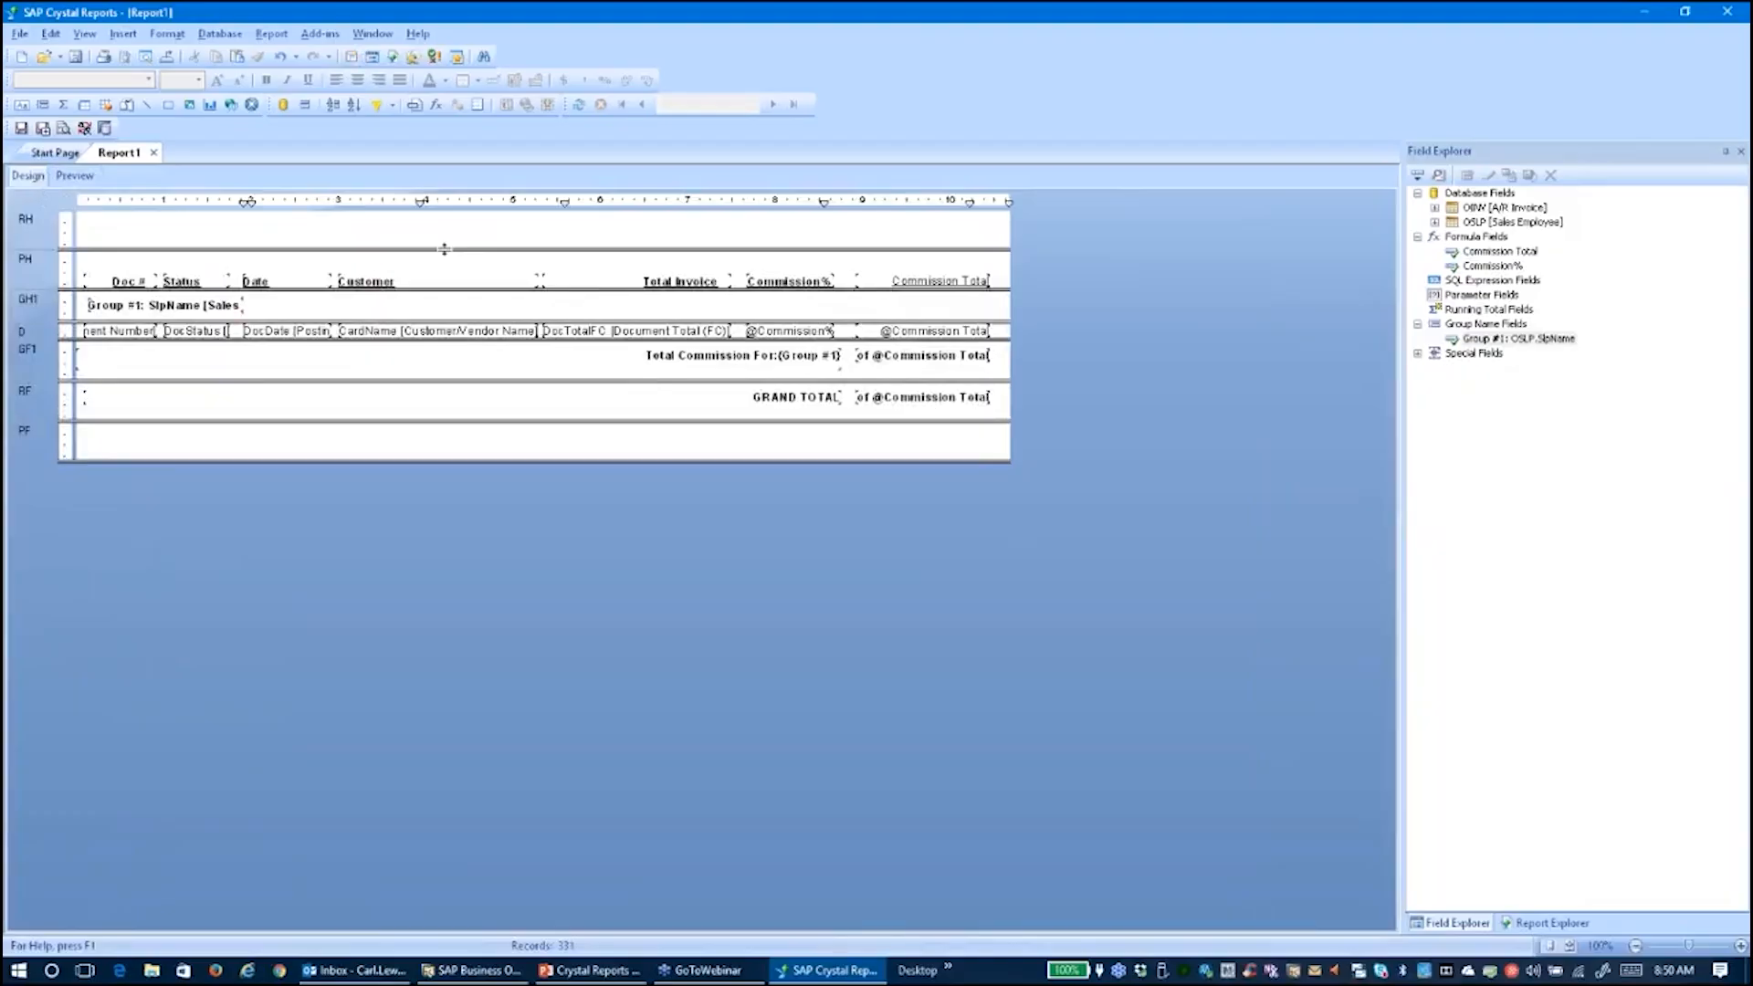
Heighten the report header and insert the SAP Business One logo from Desktop > MSQL > Exercise Graphics Files
{"action": "left_click_drag", "start_coordinate": [444, 259], "coordinate": [444, 321]}
{"action": "left_click", "coordinate": [122, 34]}
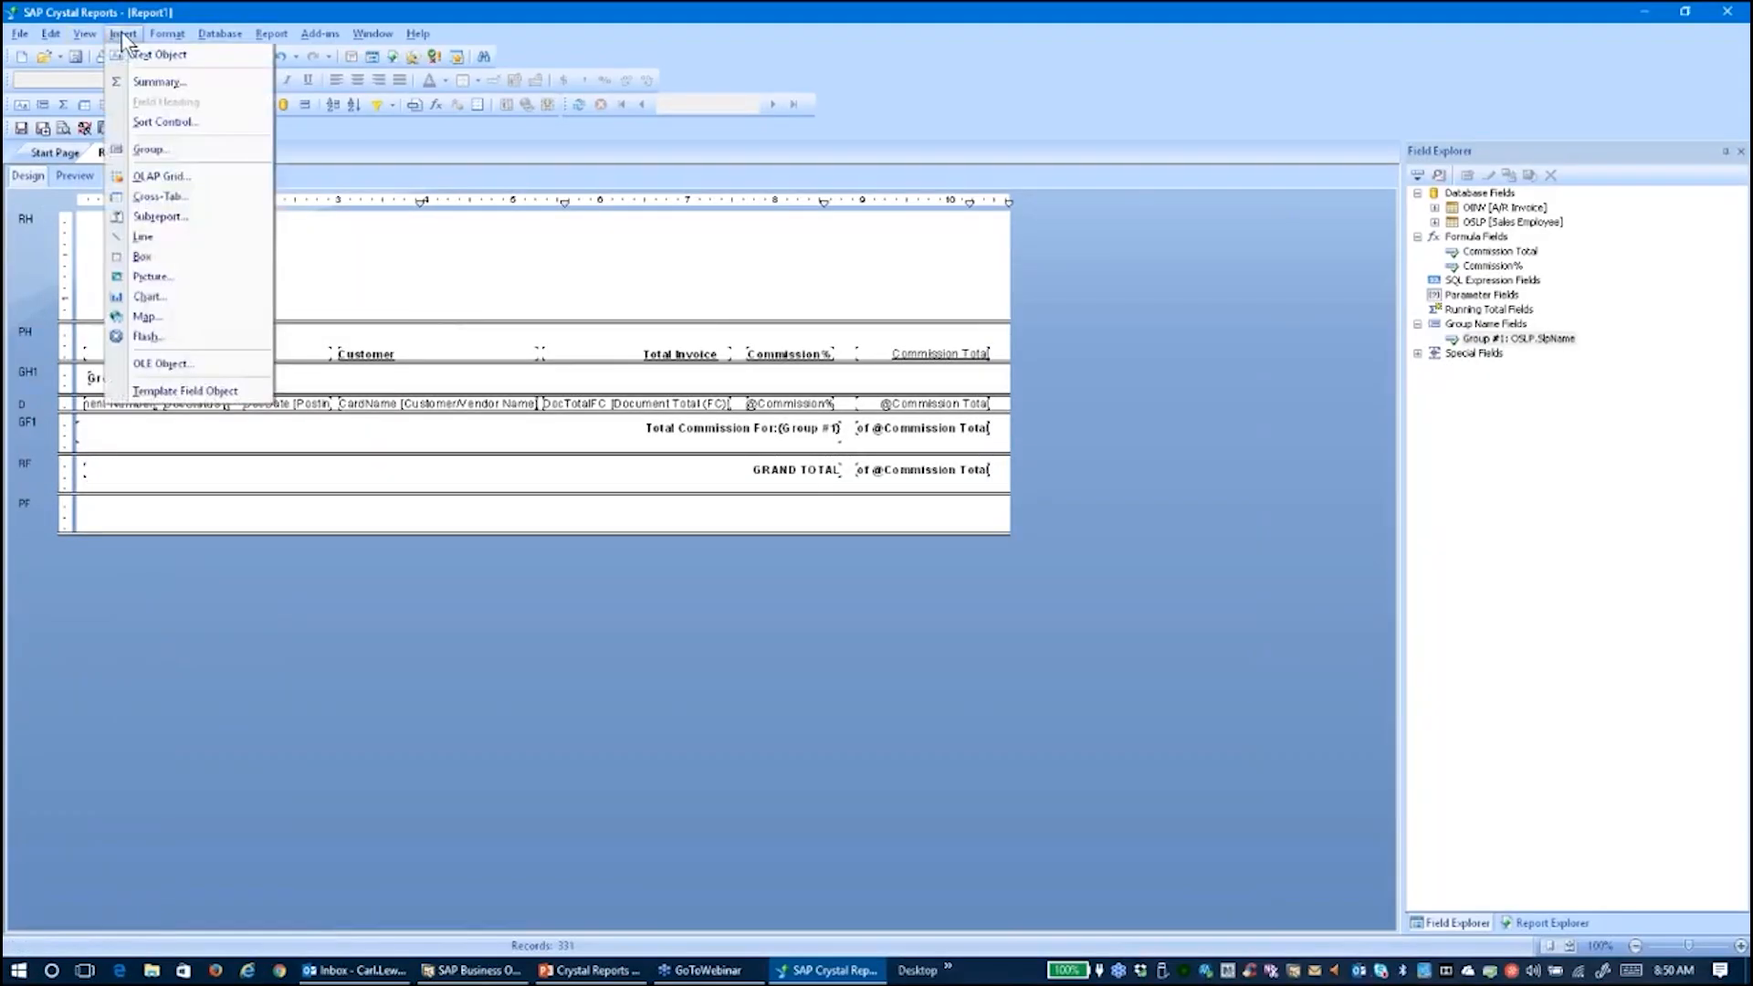
{"action": "left_click", "coordinate": [151, 276]}
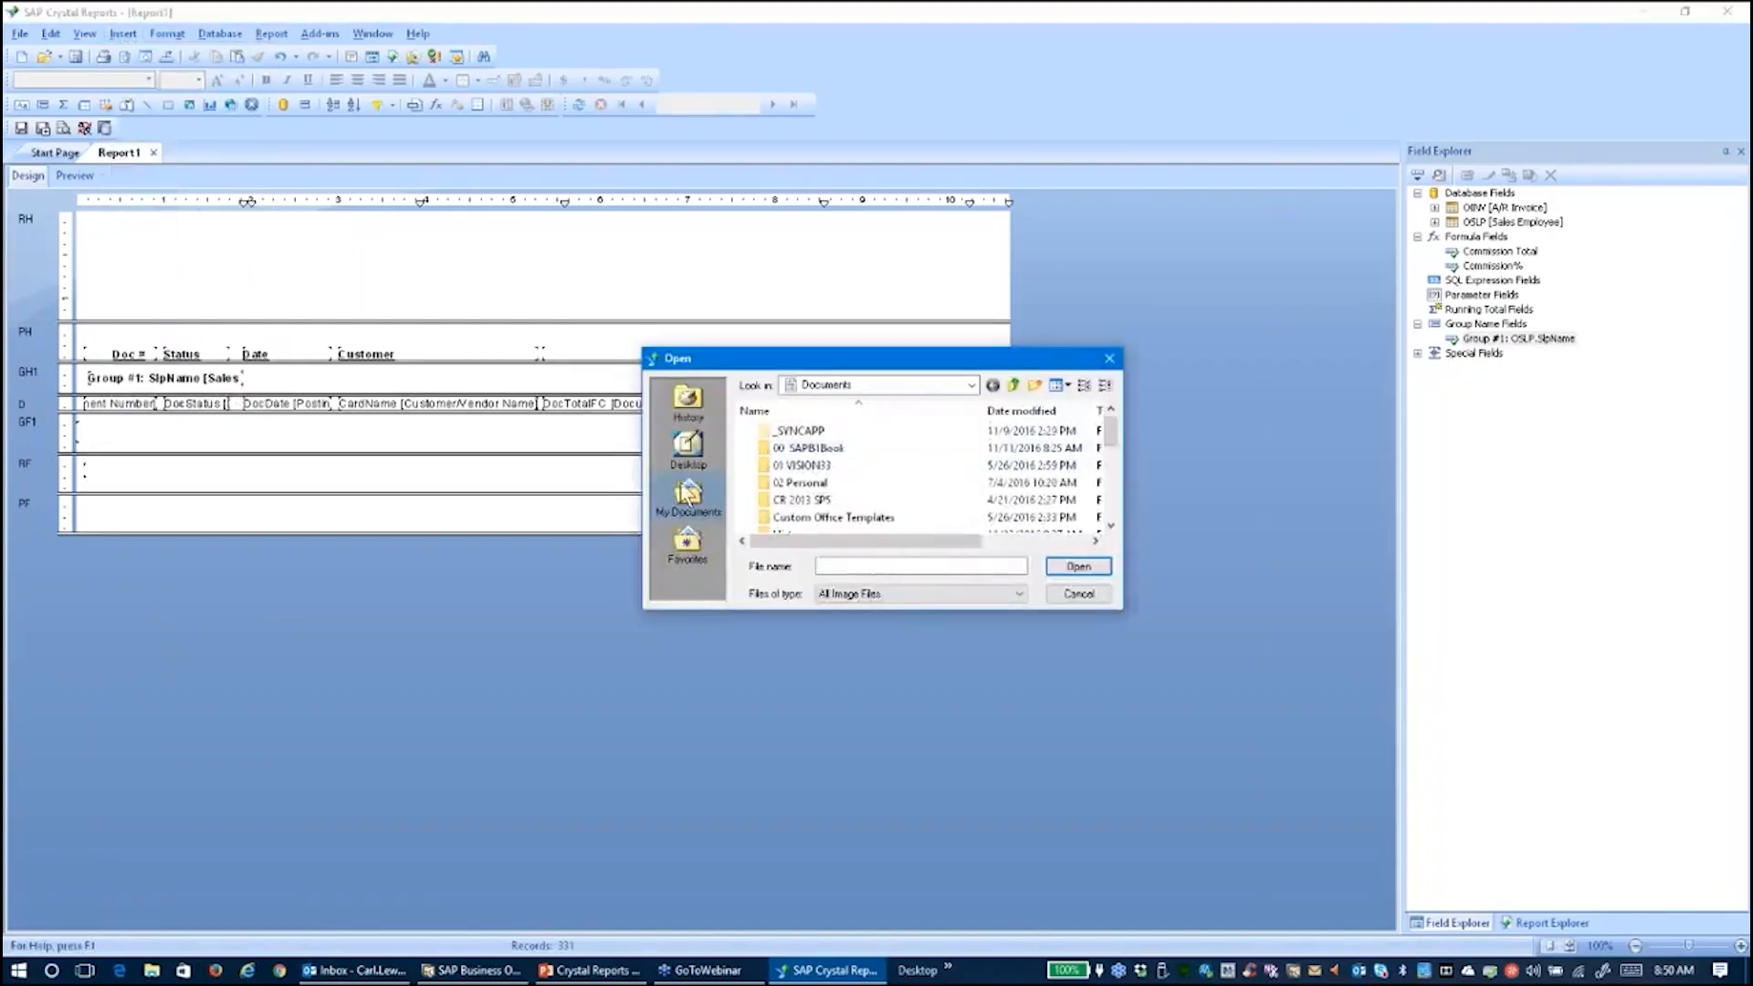
{"action": "left_click", "coordinate": [688, 446]}
{"action": "double_click", "coordinate": [816, 448]}
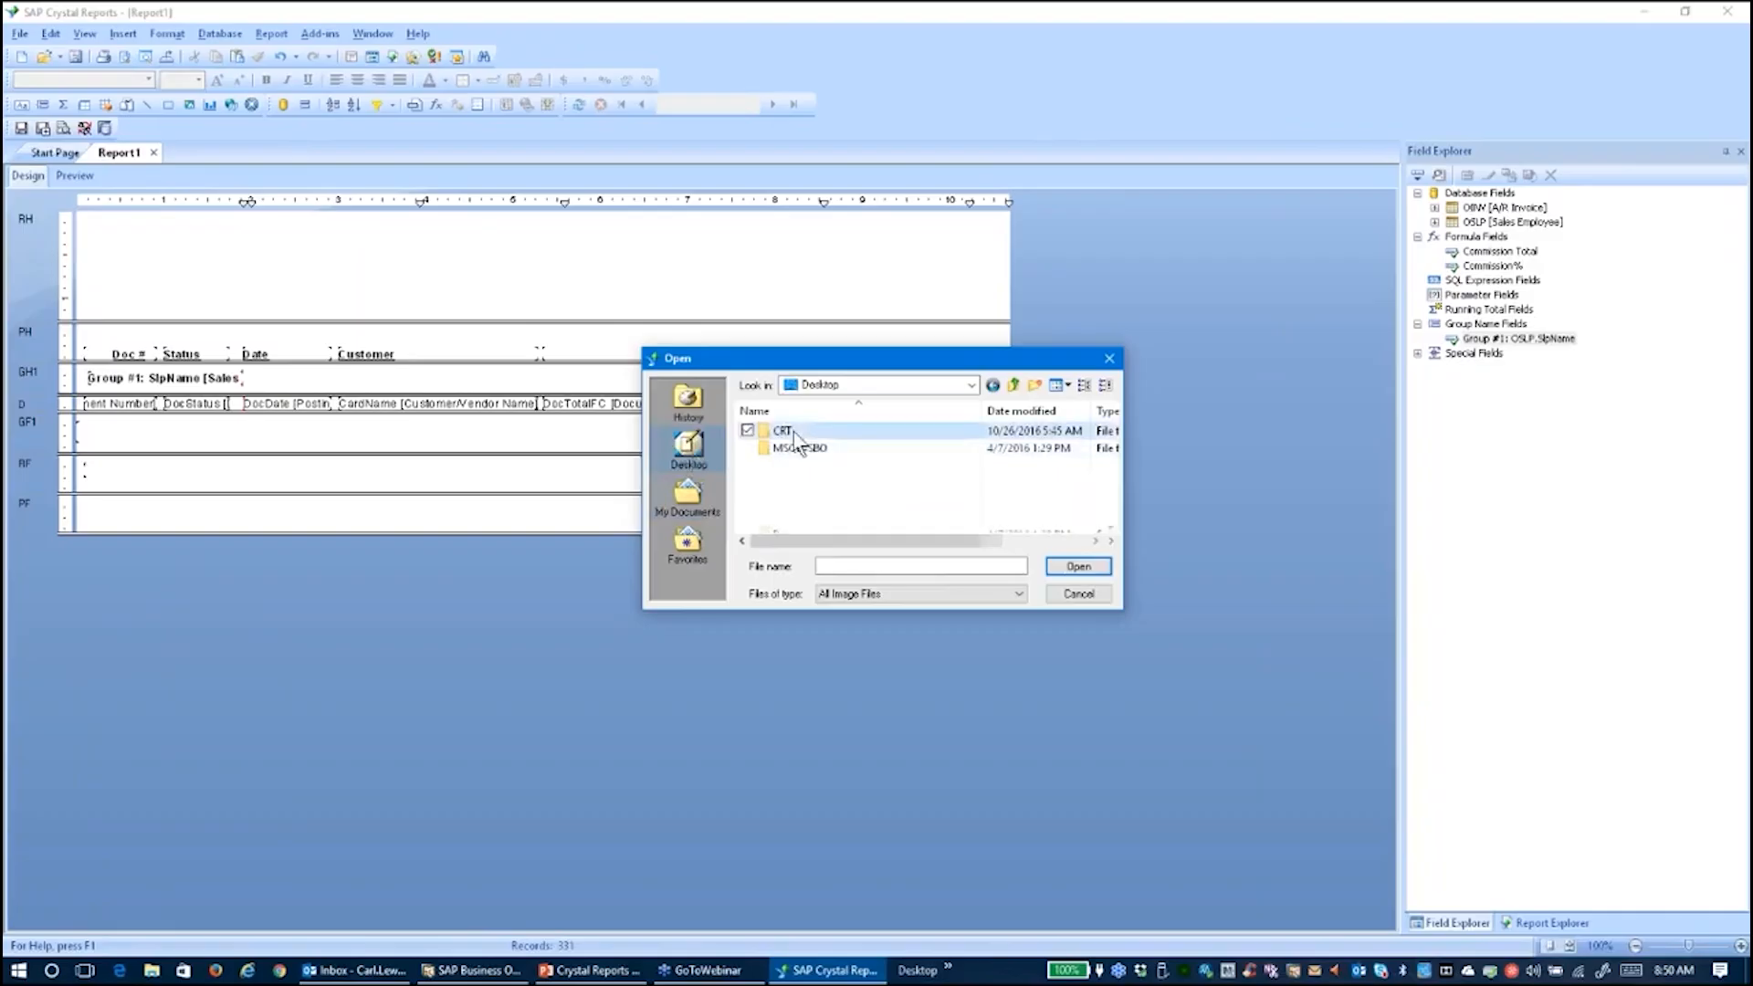
{"action": "double_click", "coordinate": [800, 431]}
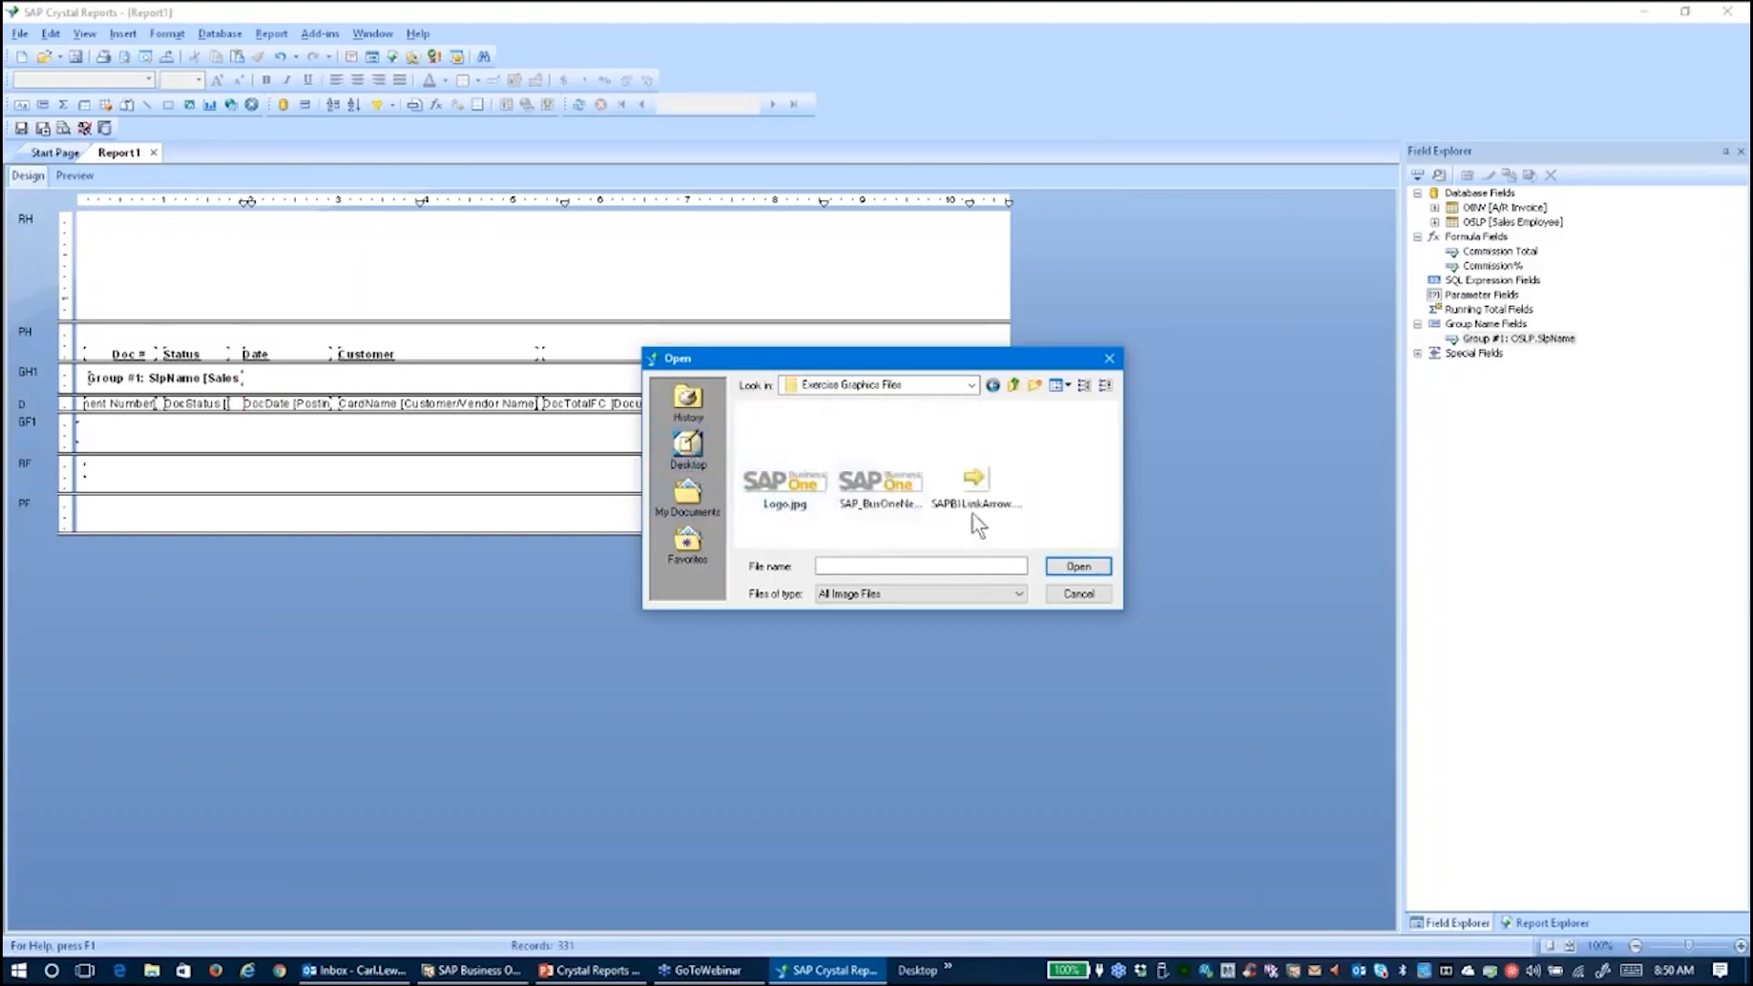
{"action": "double_click", "coordinate": [875, 484]}
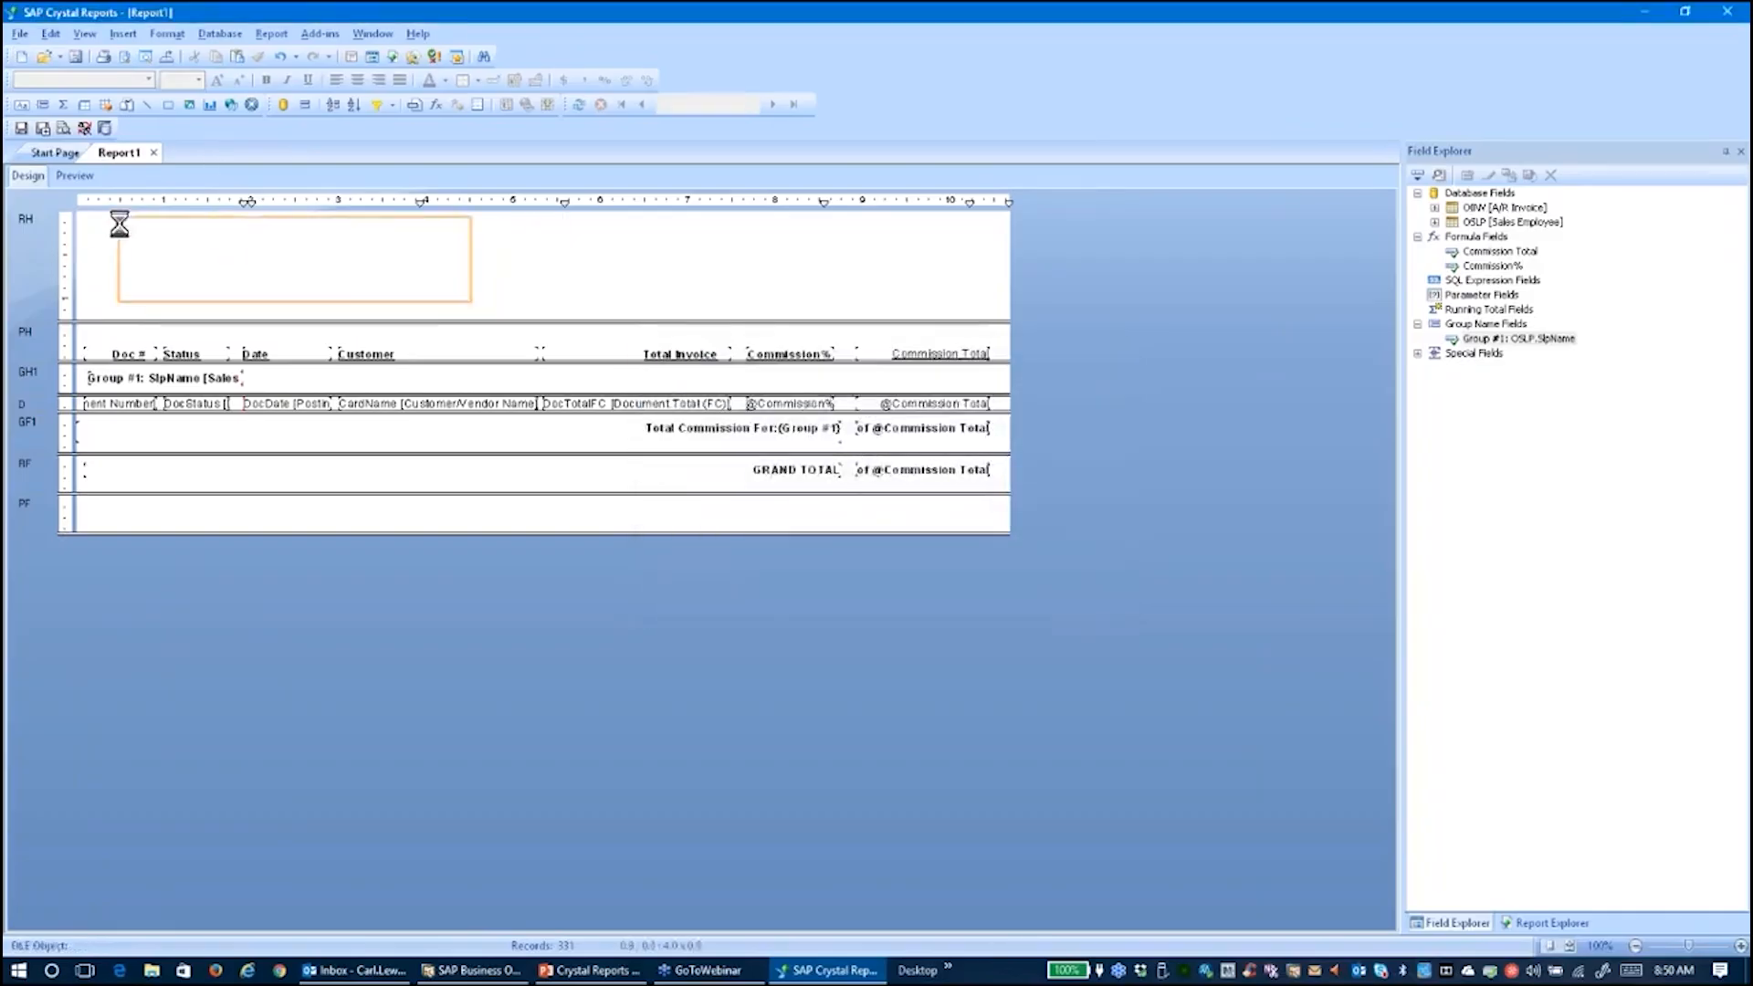
Place the logo top-left and add a 'Commission Report' text box to its right
{"action": "left_click", "coordinate": [81, 223]}
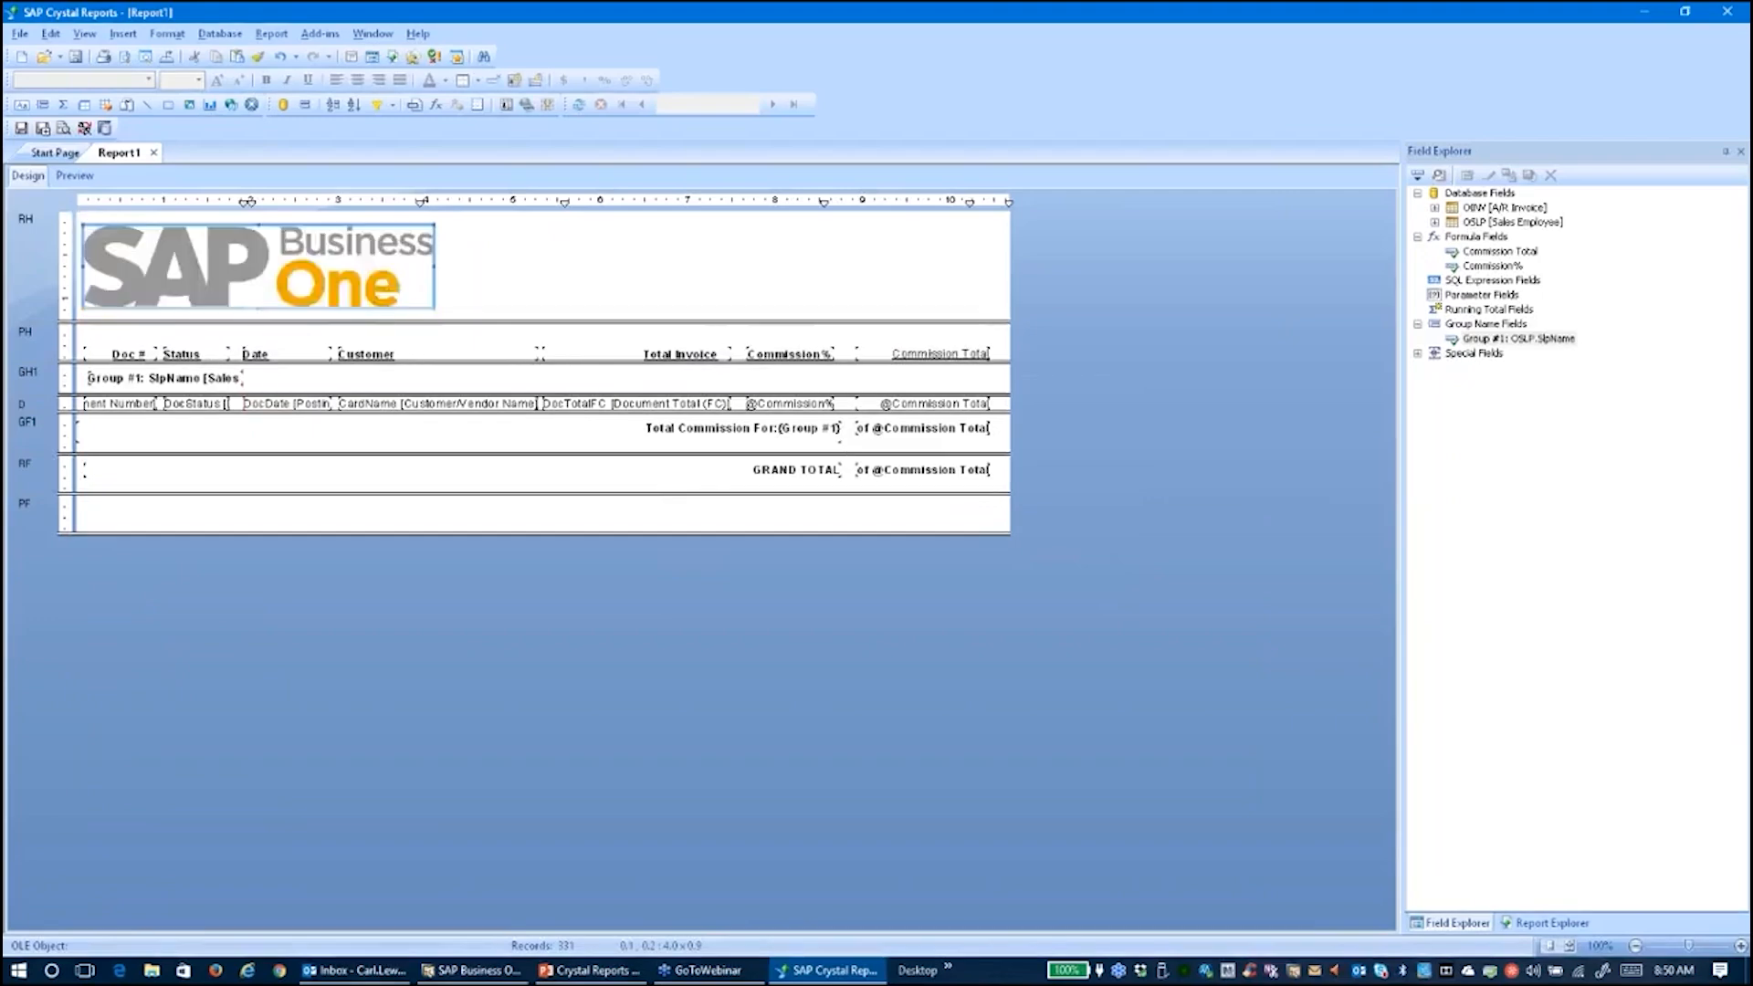
{"action": "left_click", "coordinate": [121, 35]}
{"action": "left_click", "coordinate": [152, 56]}
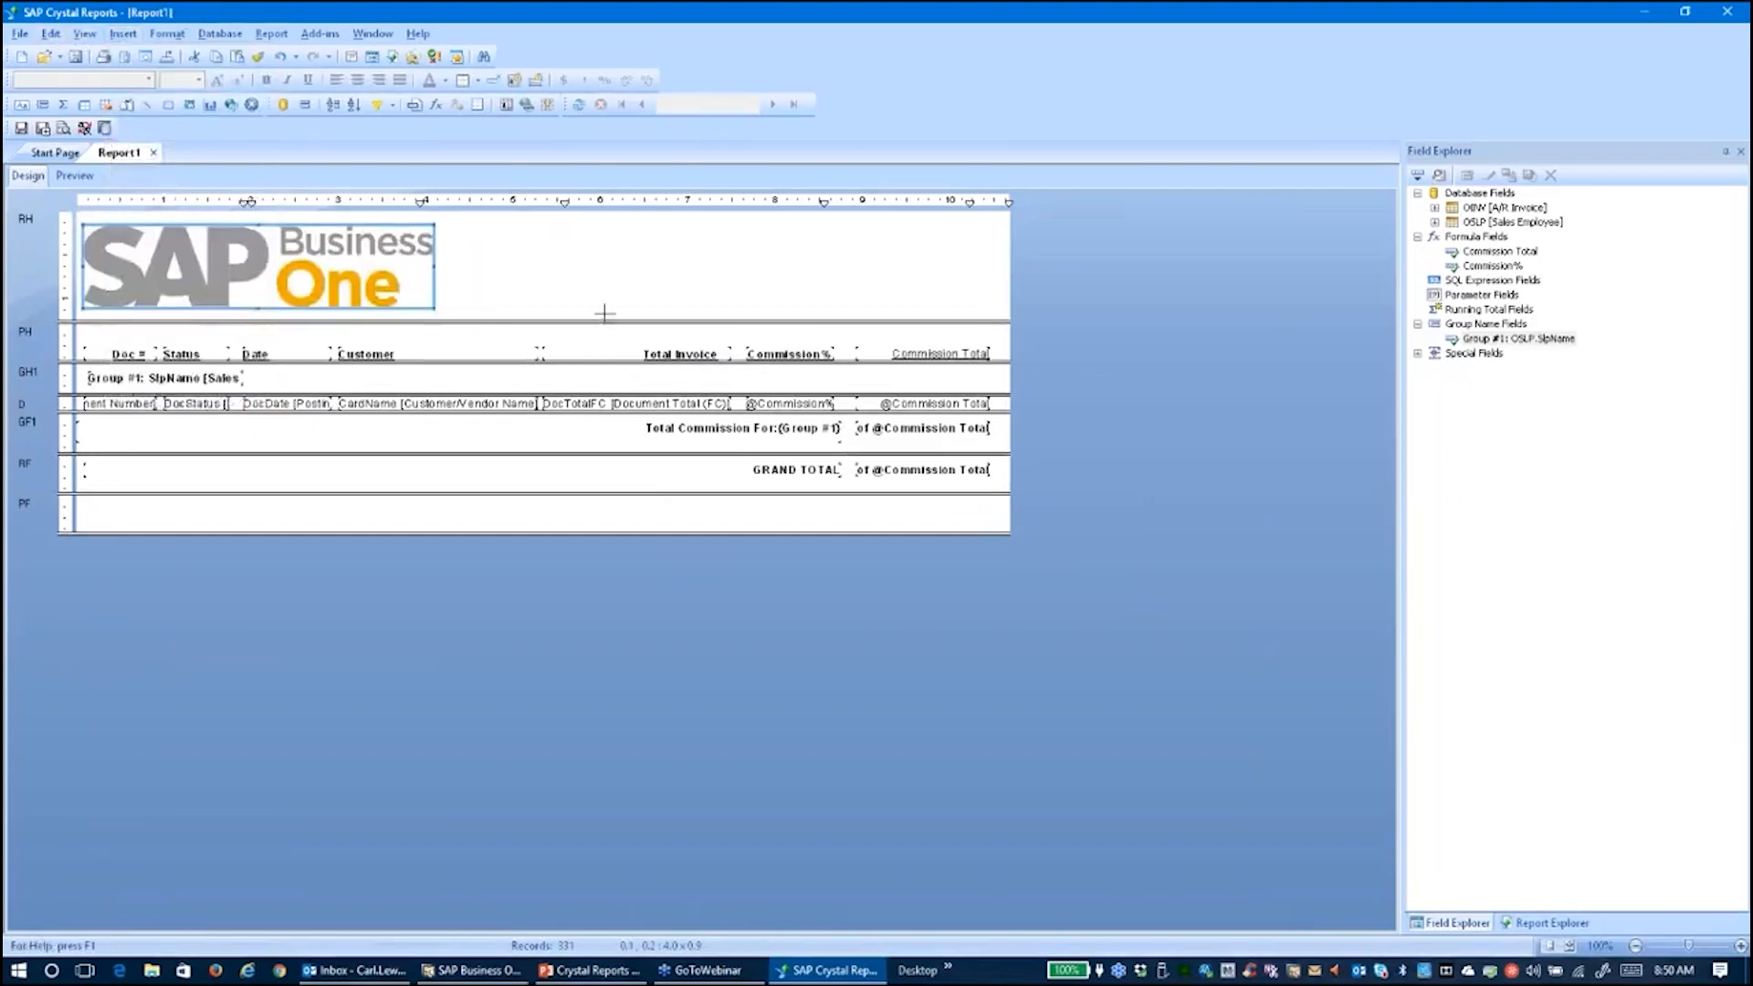
{"action": "left_click_drag", "start_coordinate": [491, 233], "coordinate": [981, 299]}
{"action": "type", "text": "Co"}
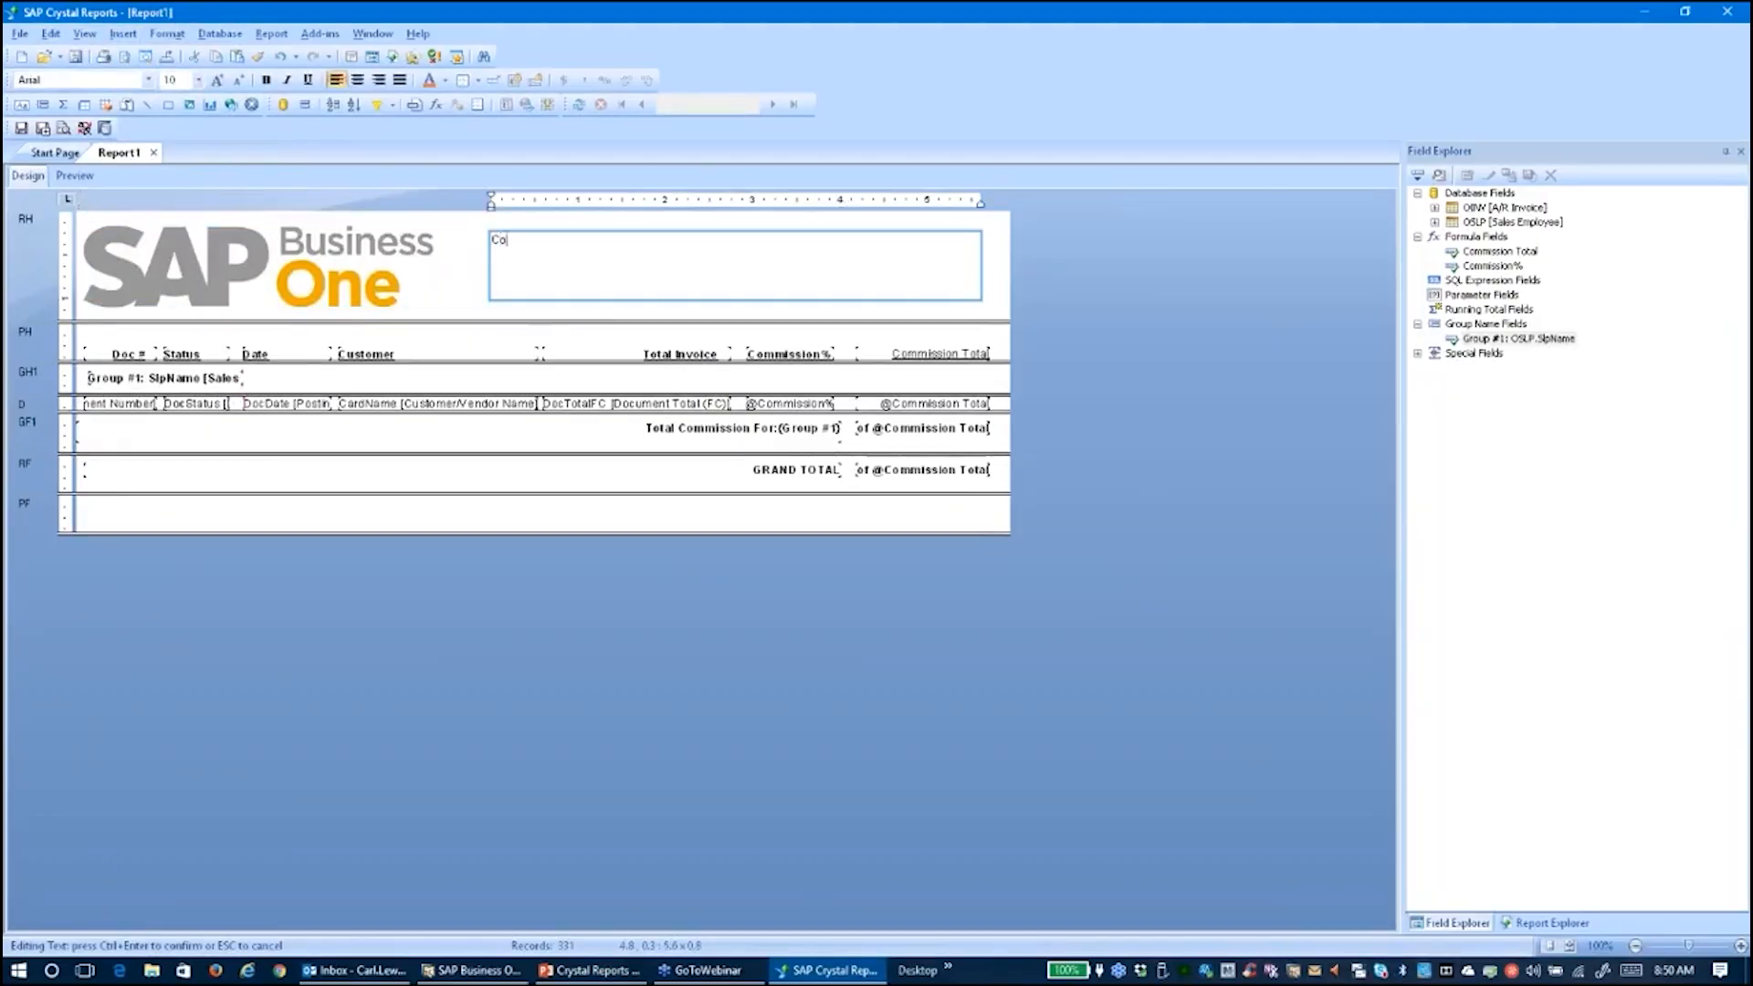
{"action": "type", "text": "mmission Report"}
Make the 'Commission Report' title bold and enlarge its font to about 42 points
{"action": "left_click", "coordinate": [544, 264]}
{"action": "left_click_drag", "start_coordinate": [614, 238], "coordinate": [476, 227]}
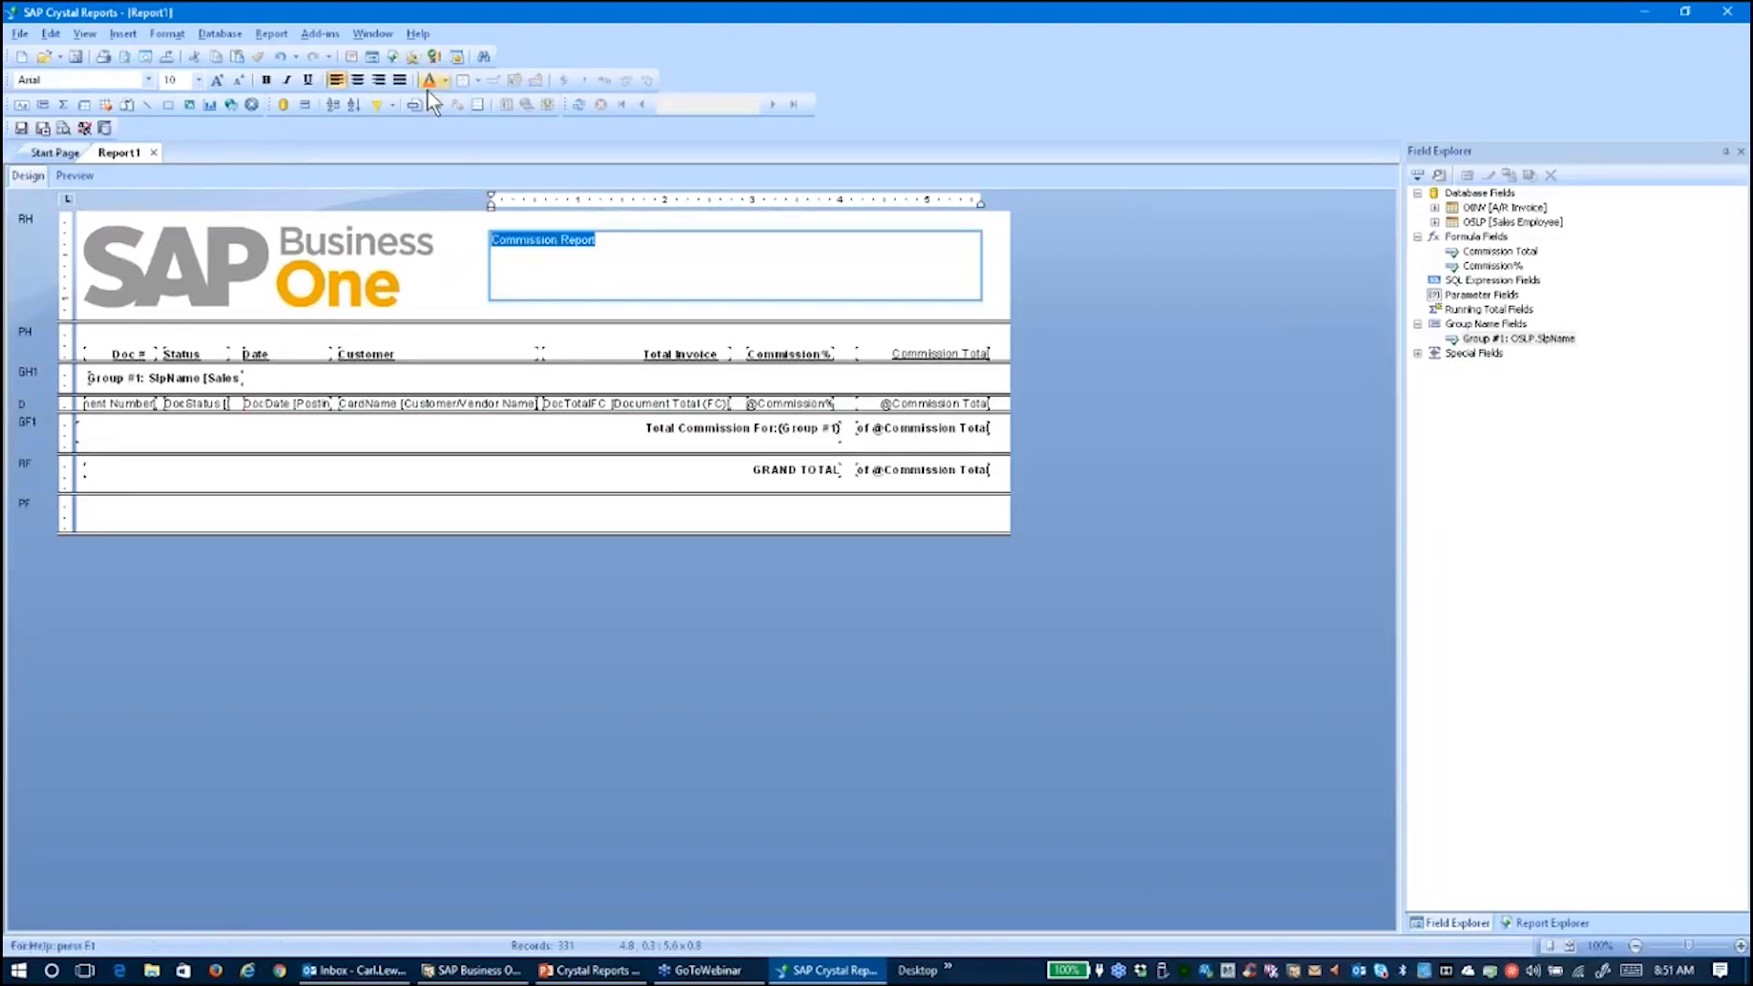
{"action": "left_click", "coordinate": [266, 80]}
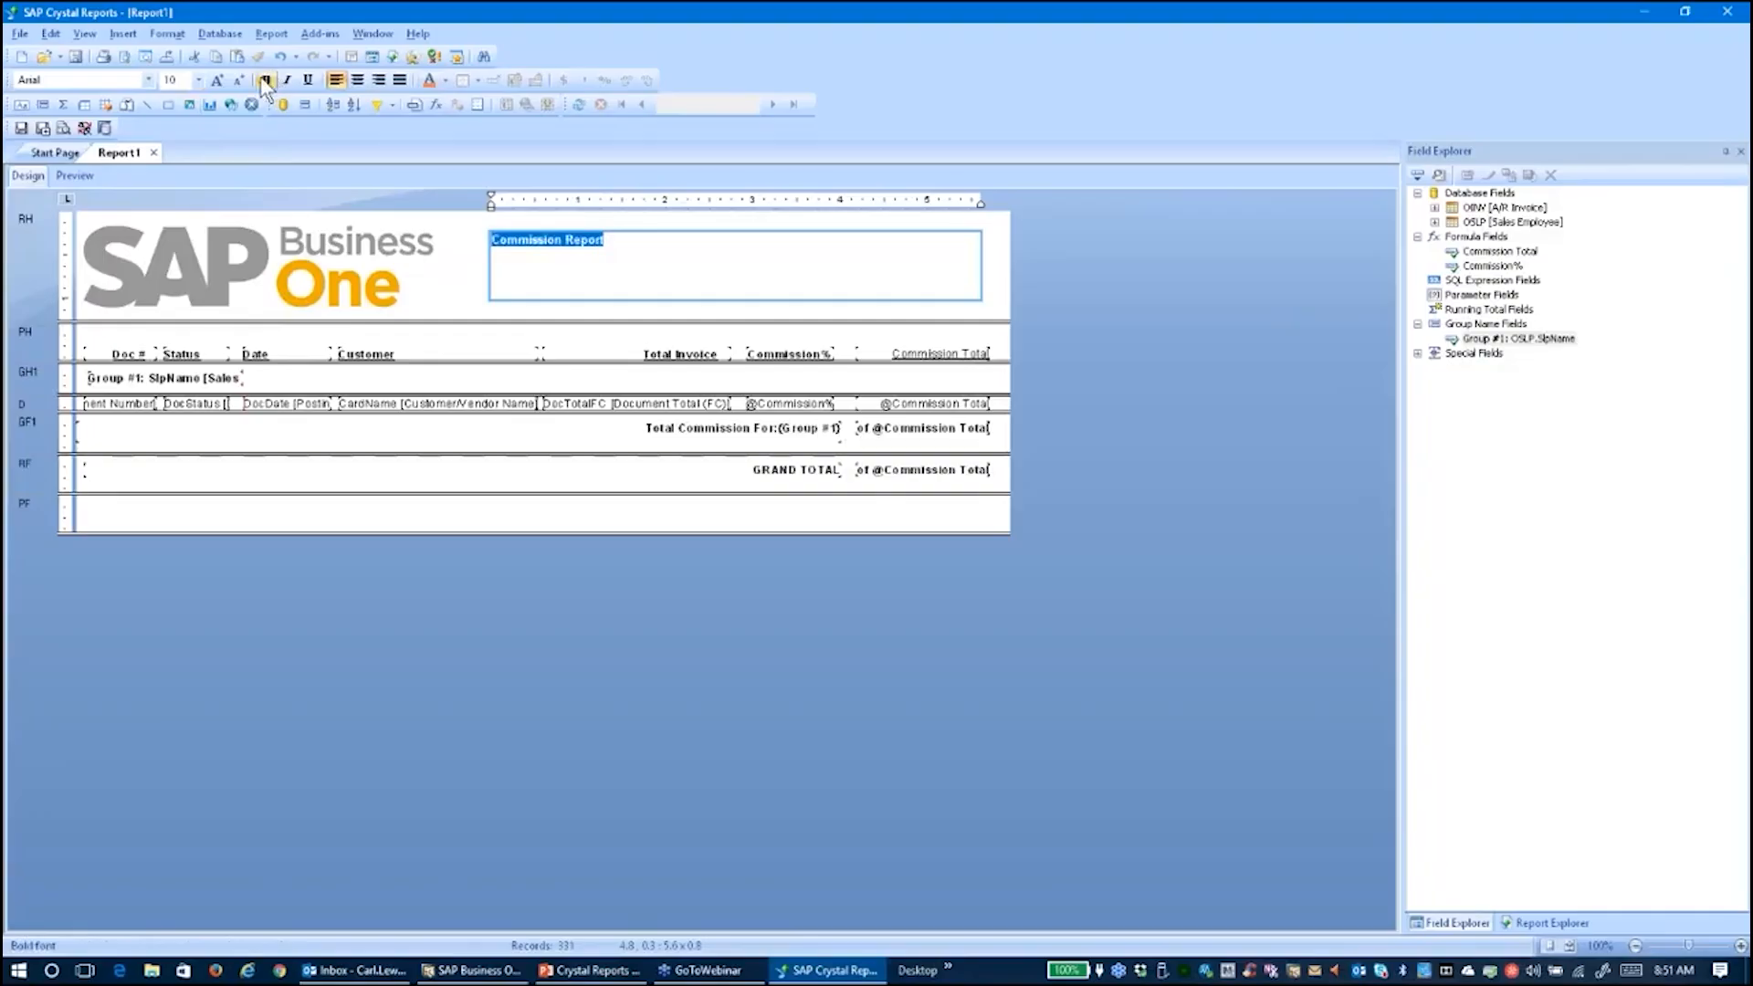
{"action": "left_click", "coordinate": [217, 81]}
{"action": "left_click", "coordinate": [217, 81]}
{"action": "left_click", "coordinate": [217, 81]}
{"action": "left_click", "coordinate": [218, 80]}
{"action": "left_click", "coordinate": [218, 80]}
{"action": "left_click", "coordinate": [217, 80]}
{"action": "left_click", "coordinate": [217, 80]}
{"action": "left_click", "coordinate": [217, 81]}
{"action": "left_click", "coordinate": [217, 81]}
{"action": "left_click", "coordinate": [217, 80]}
{"action": "left_click", "coordinate": [217, 80]}
{"action": "left_click", "coordinate": [217, 81]}
{"action": "left_click", "coordinate": [218, 81]}
{"action": "left_click", "coordinate": [217, 81]}
{"action": "left_click", "coordinate": [217, 81]}
{"action": "left_click", "coordinate": [217, 79]}
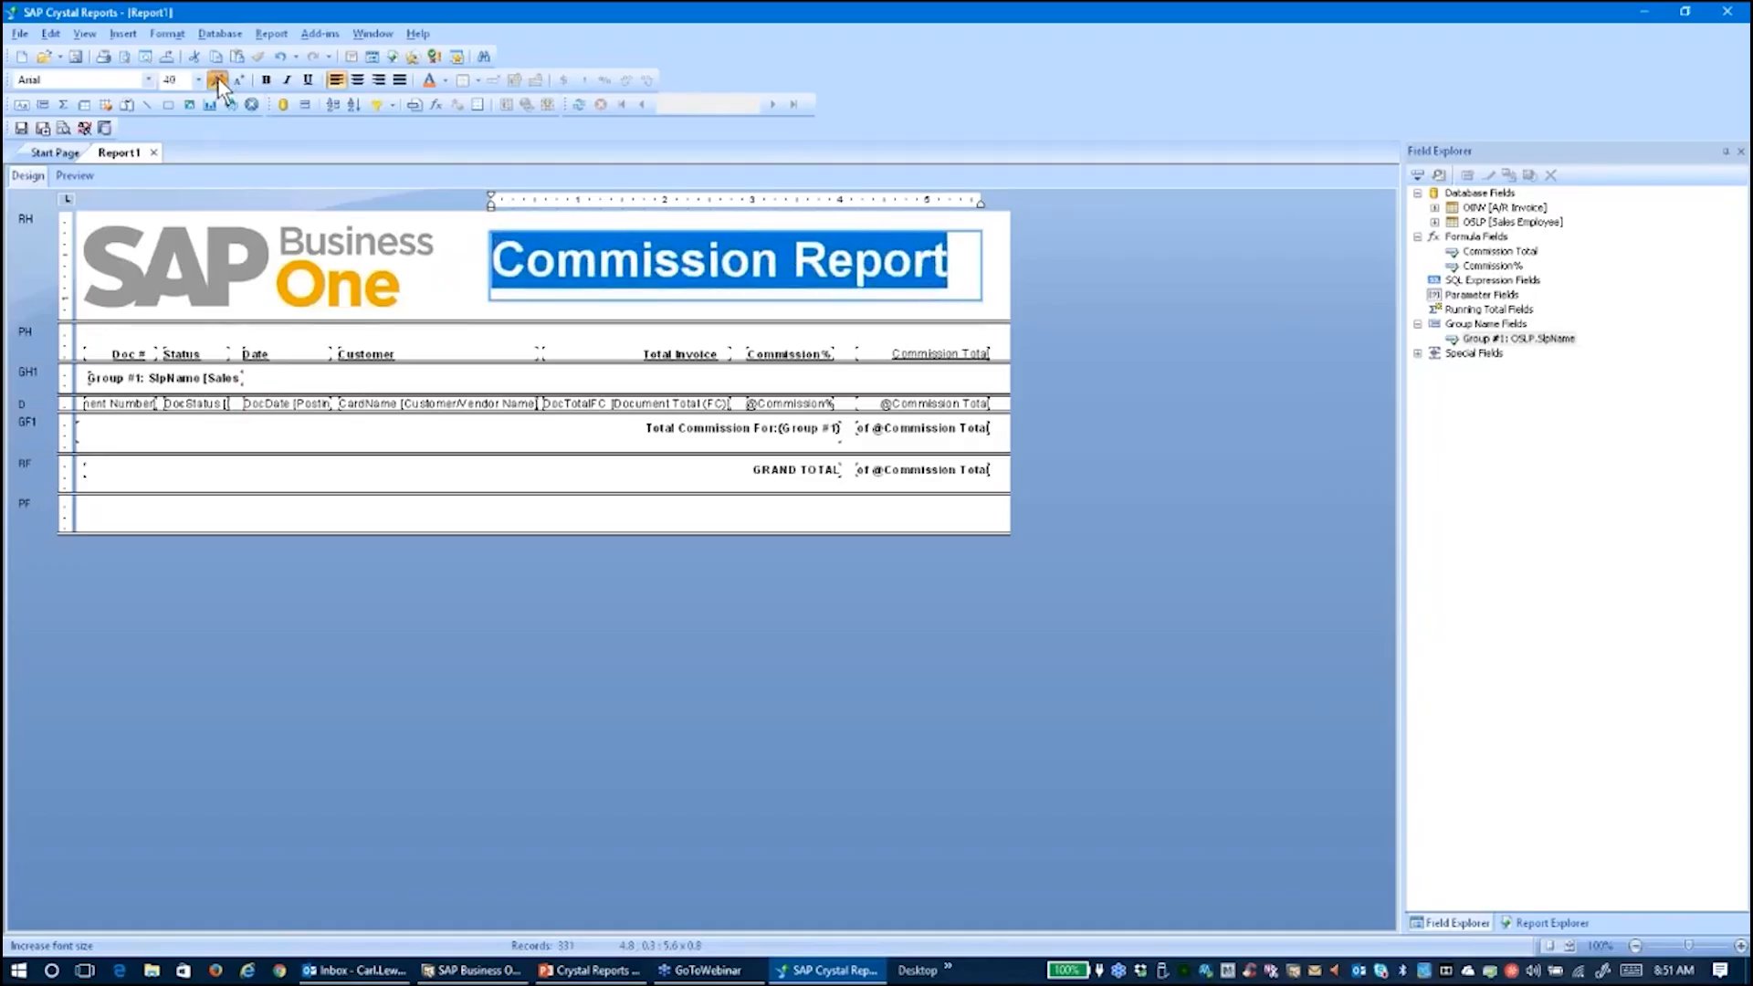
{"action": "left_click", "coordinate": [218, 79]}
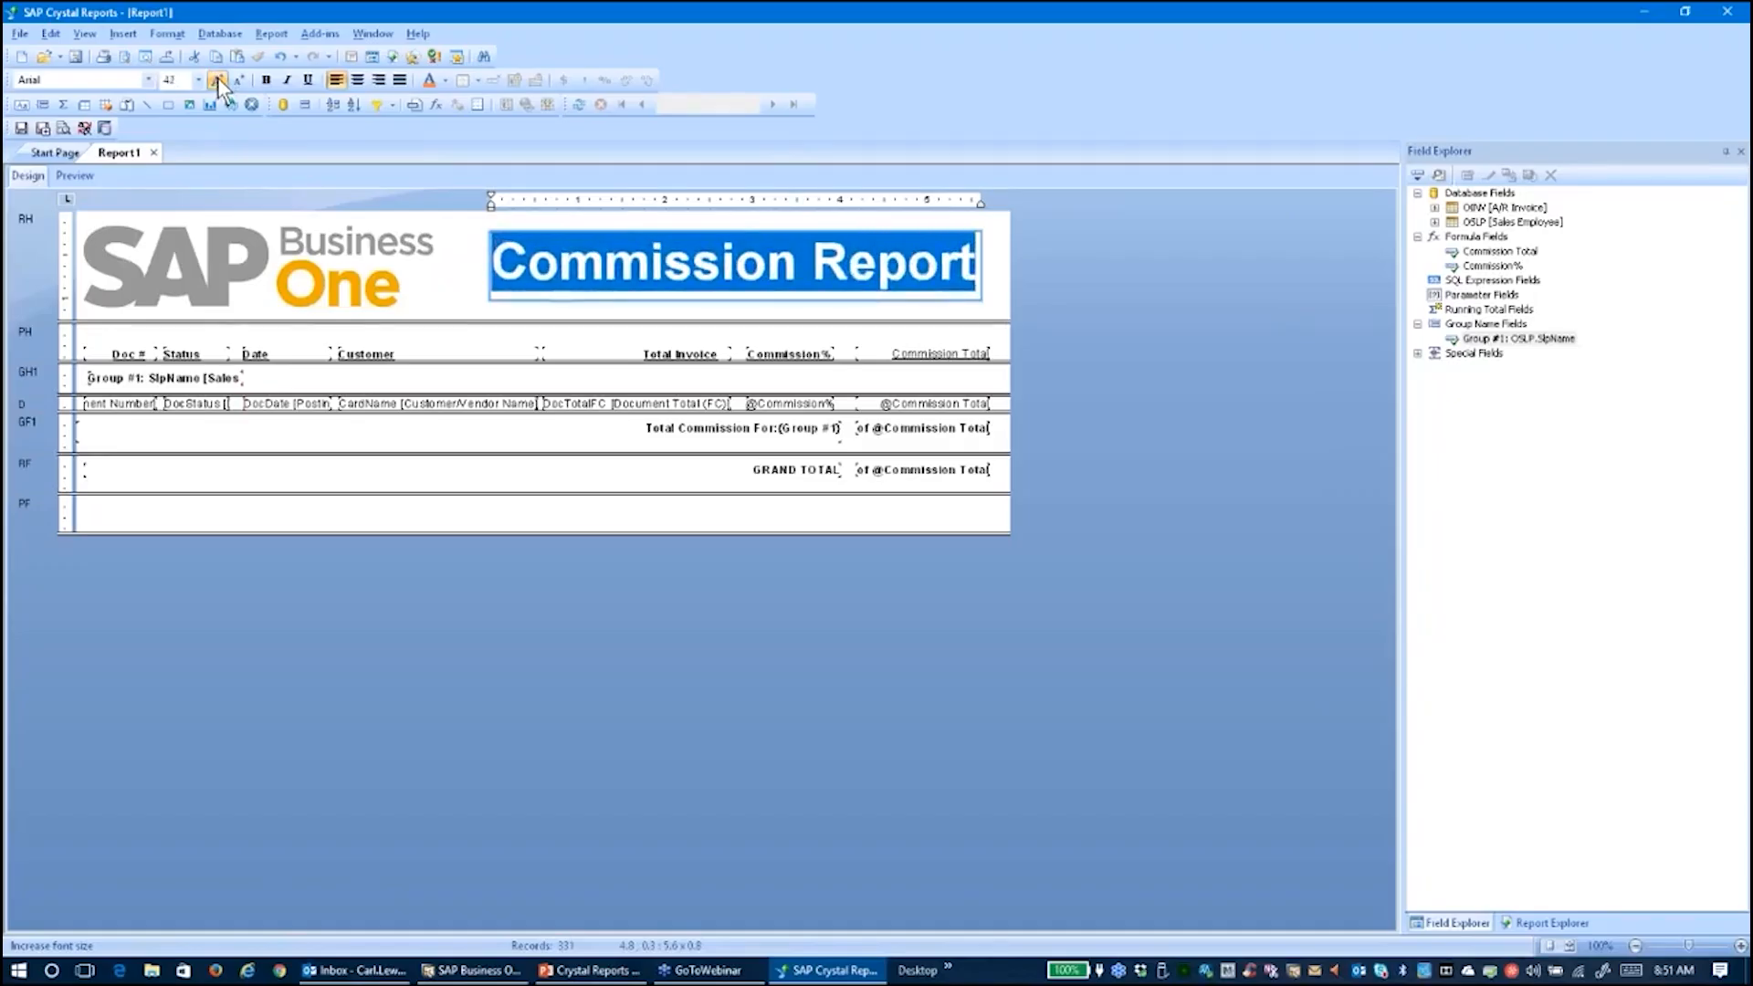
{"action": "left_click", "coordinate": [482, 511]}
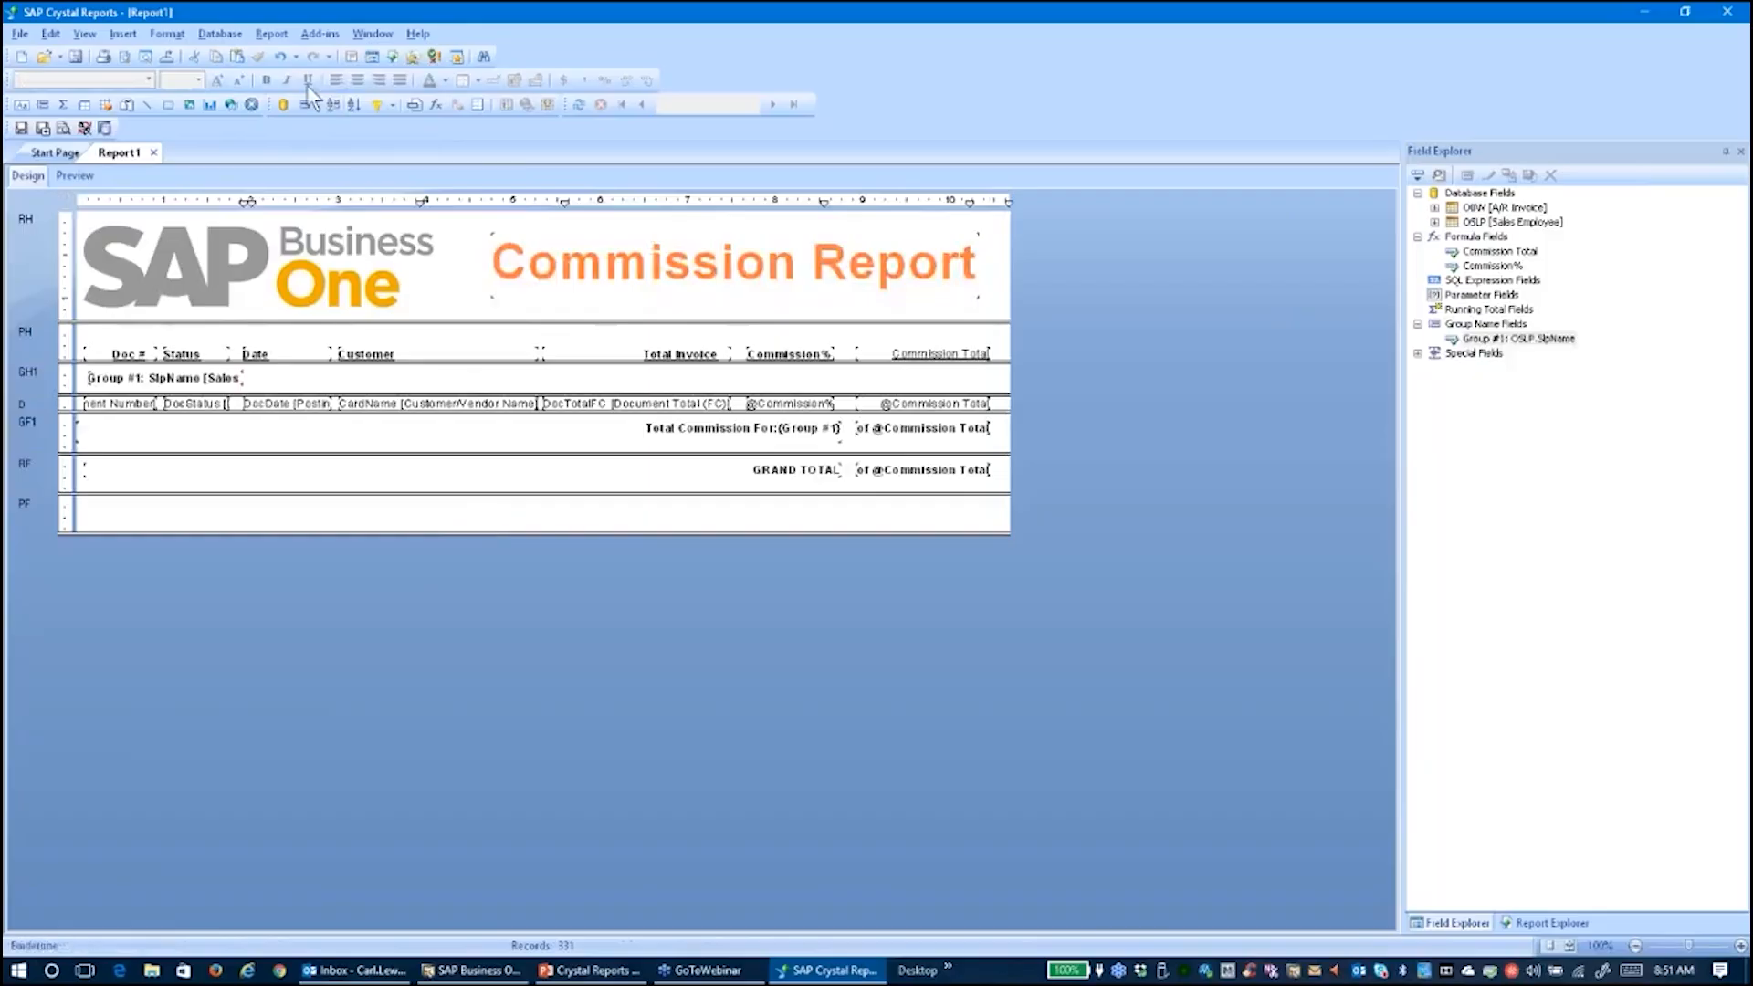
Add OINV.CardName as an ascending sort field in the Record Sort Expert
{"action": "left_click", "coordinate": [271, 34]}
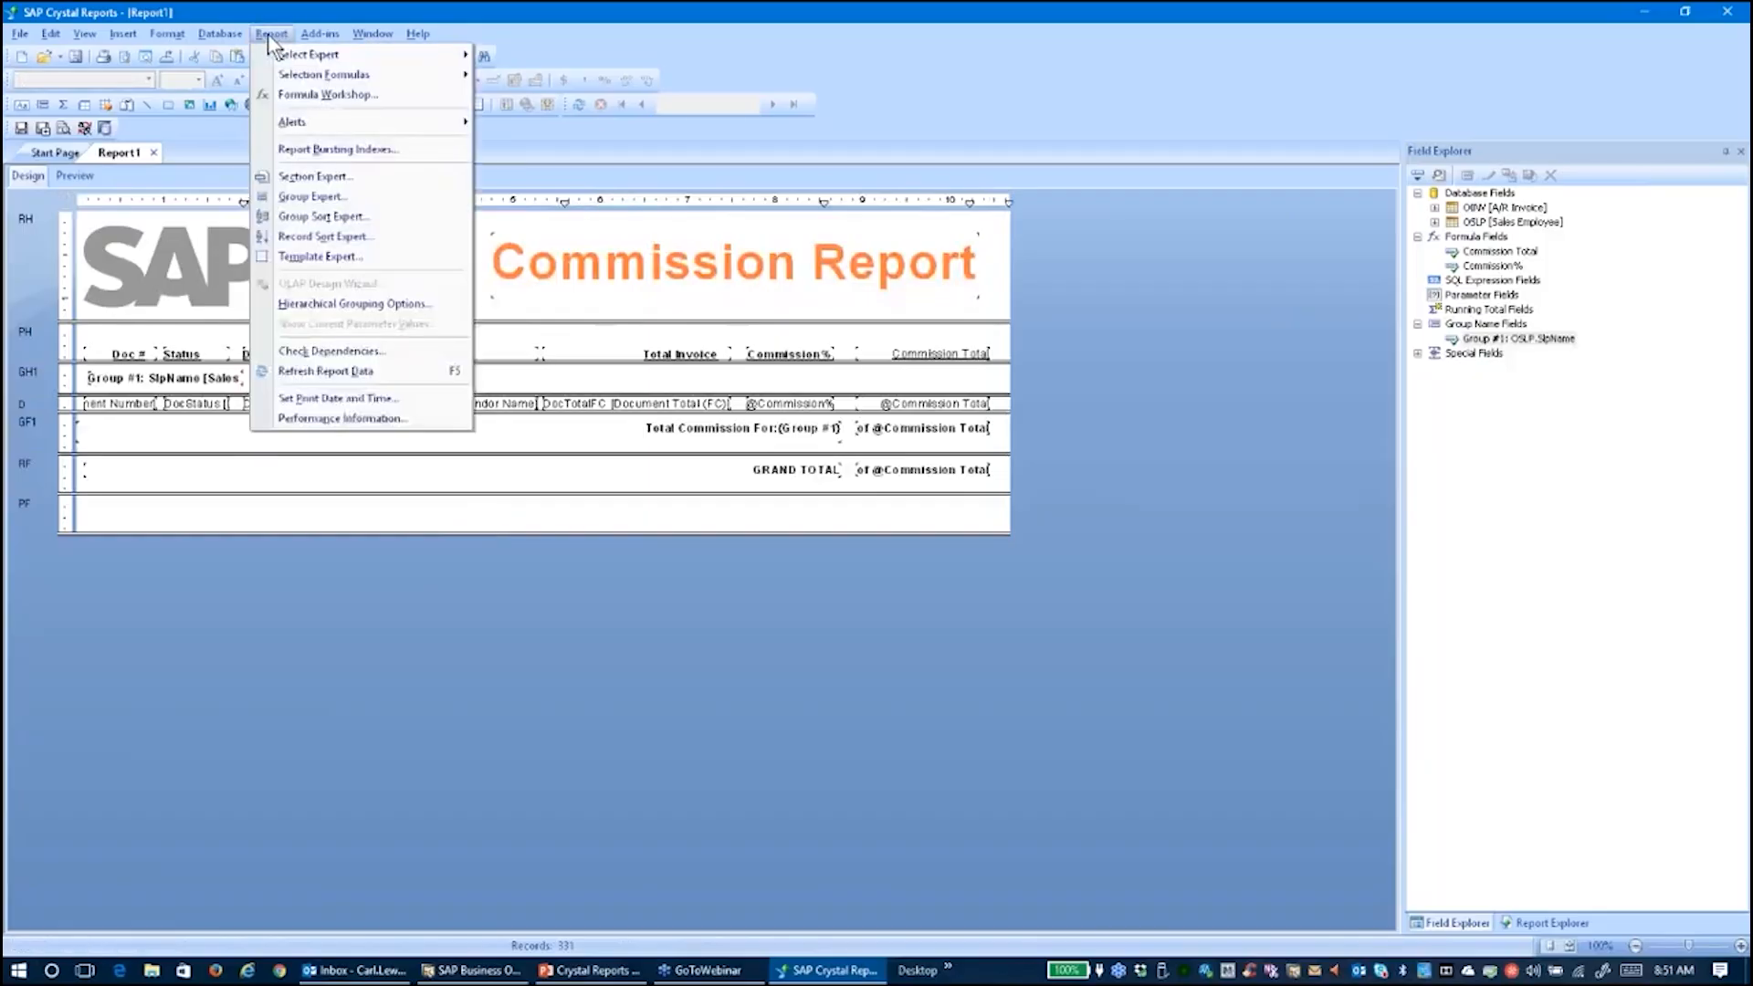
{"action": "left_click", "coordinate": [320, 237]}
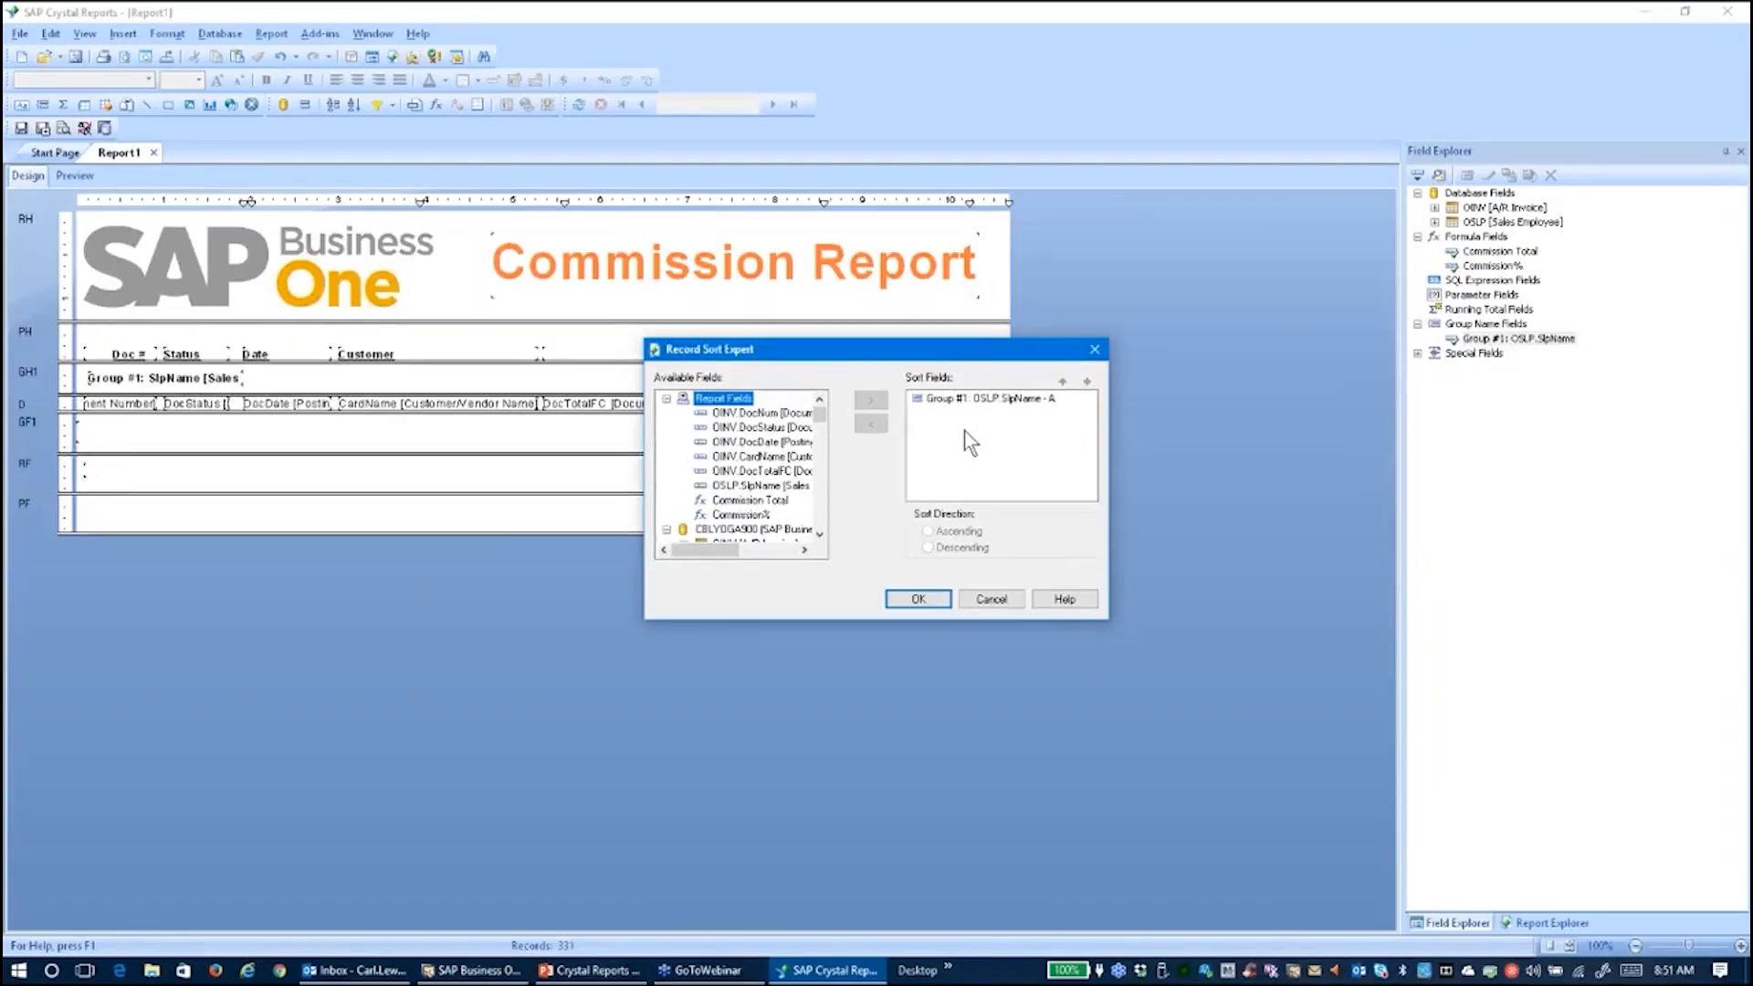
{"action": "left_click", "coordinate": [776, 456]}
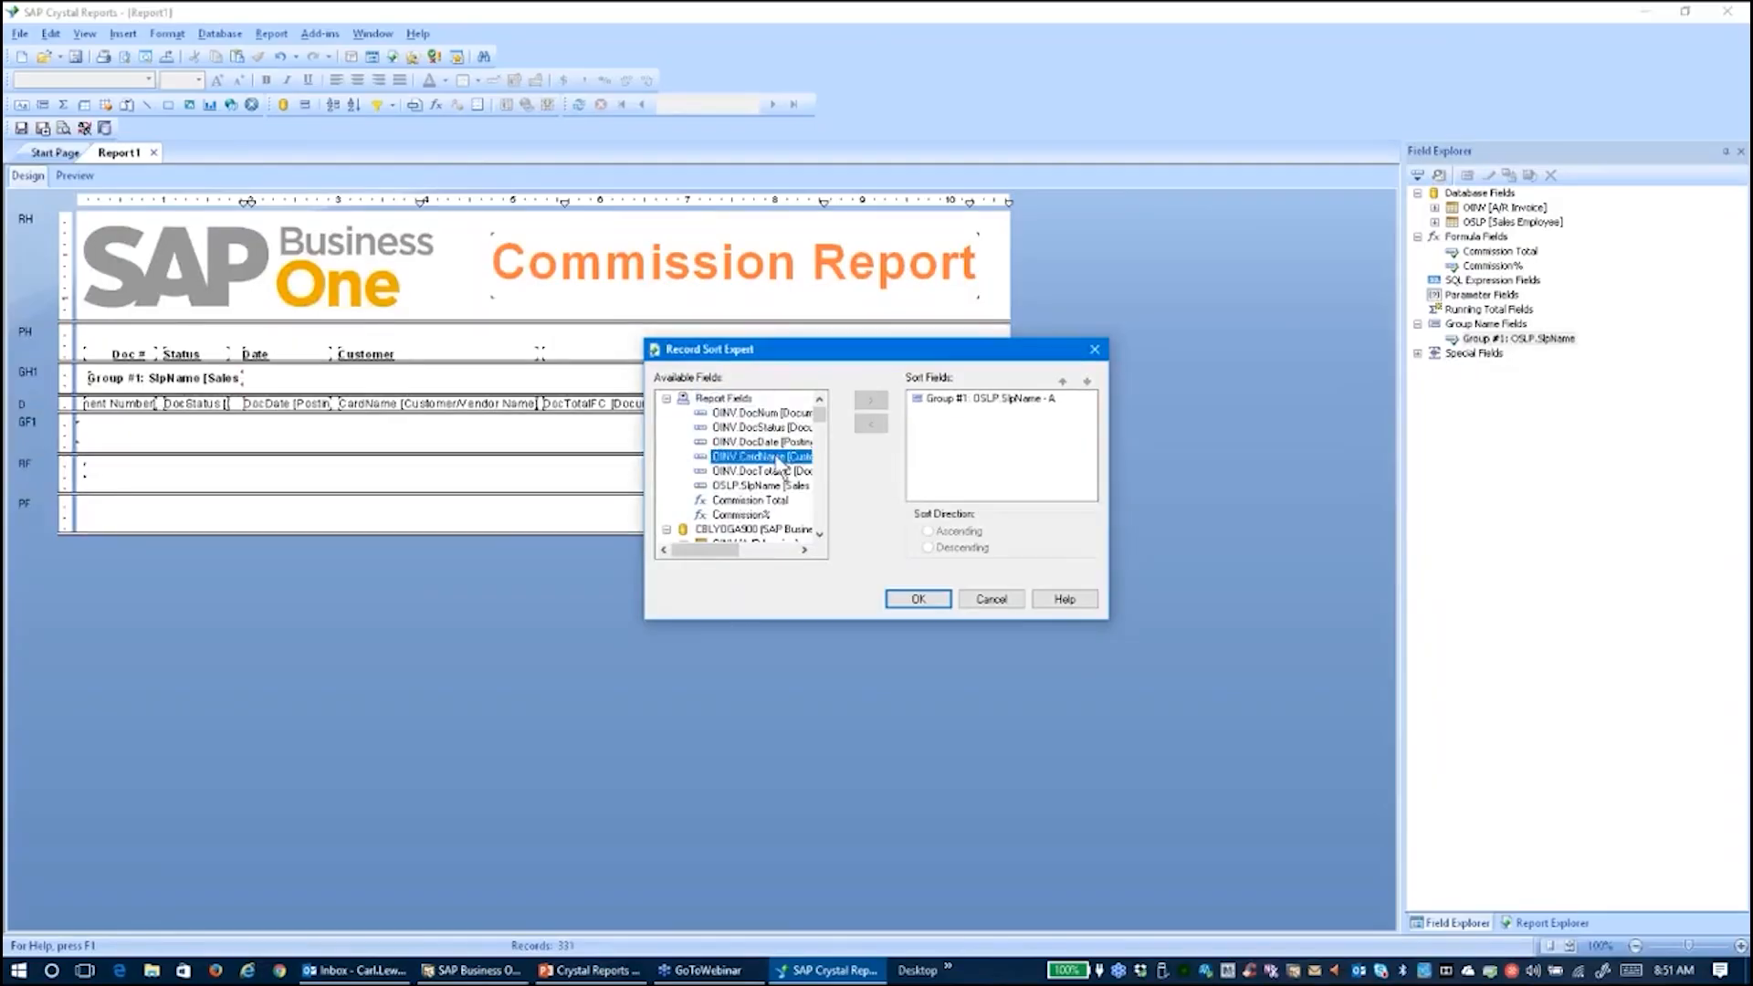
{"action": "left_click", "coordinate": [870, 399]}
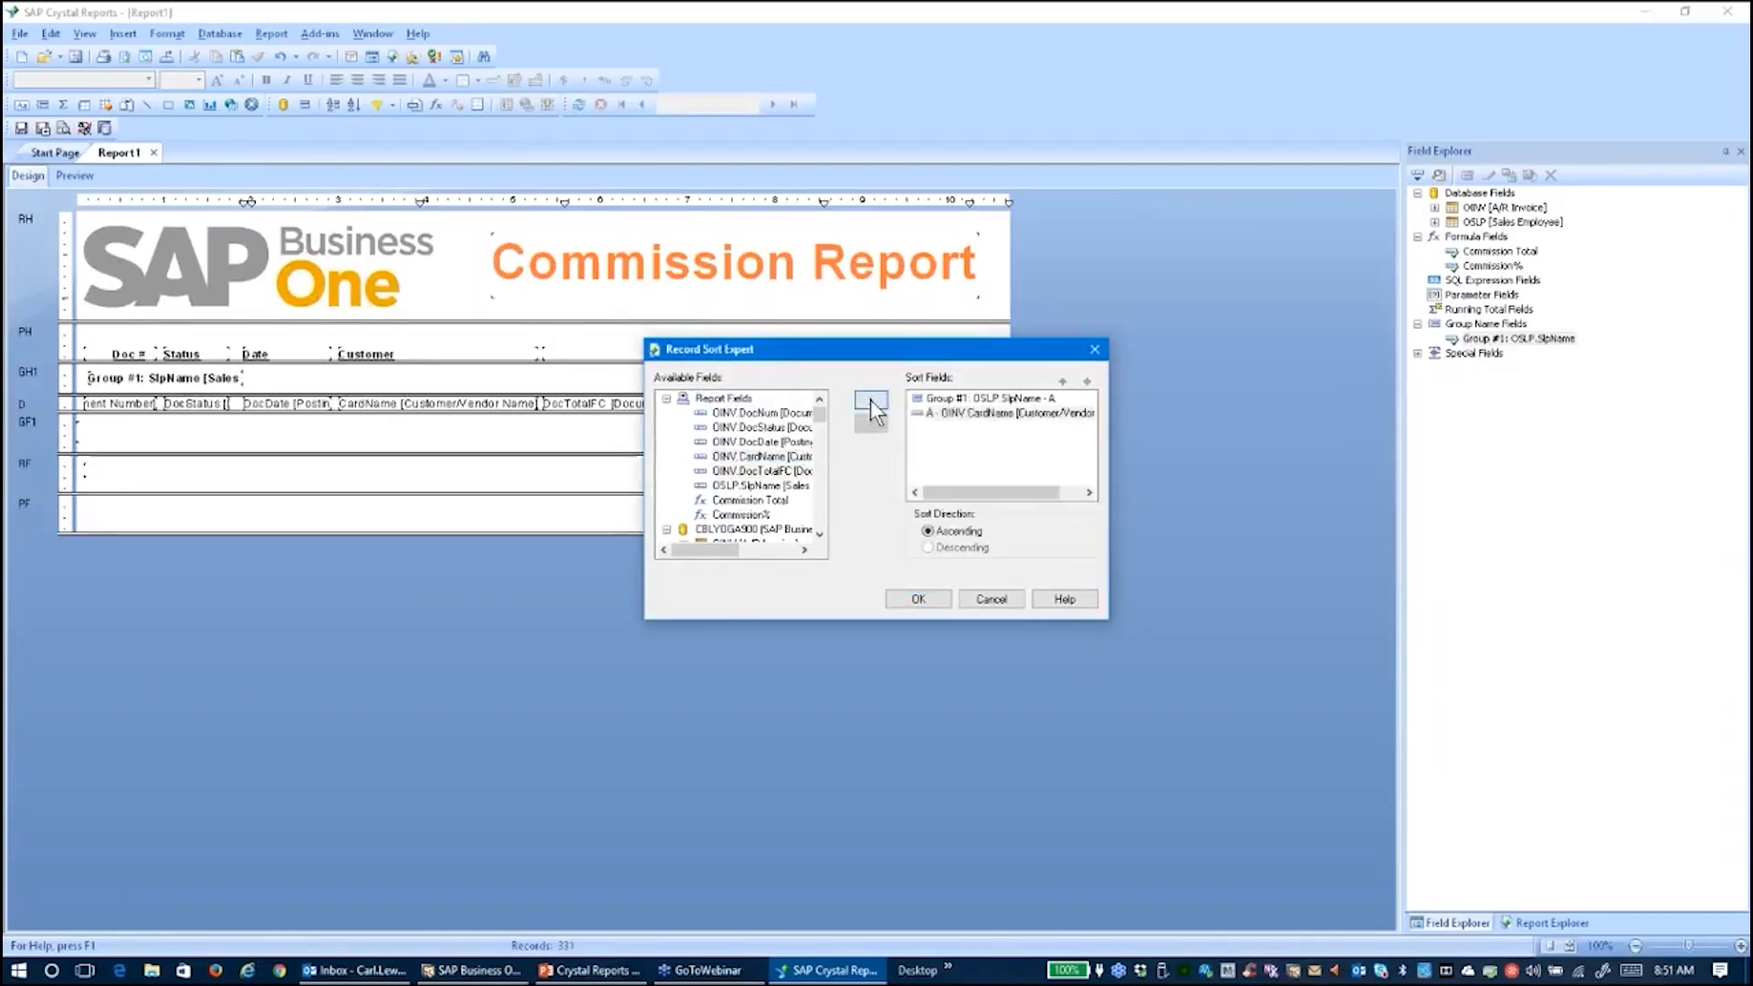
{"action": "left_click", "coordinate": [917, 599]}
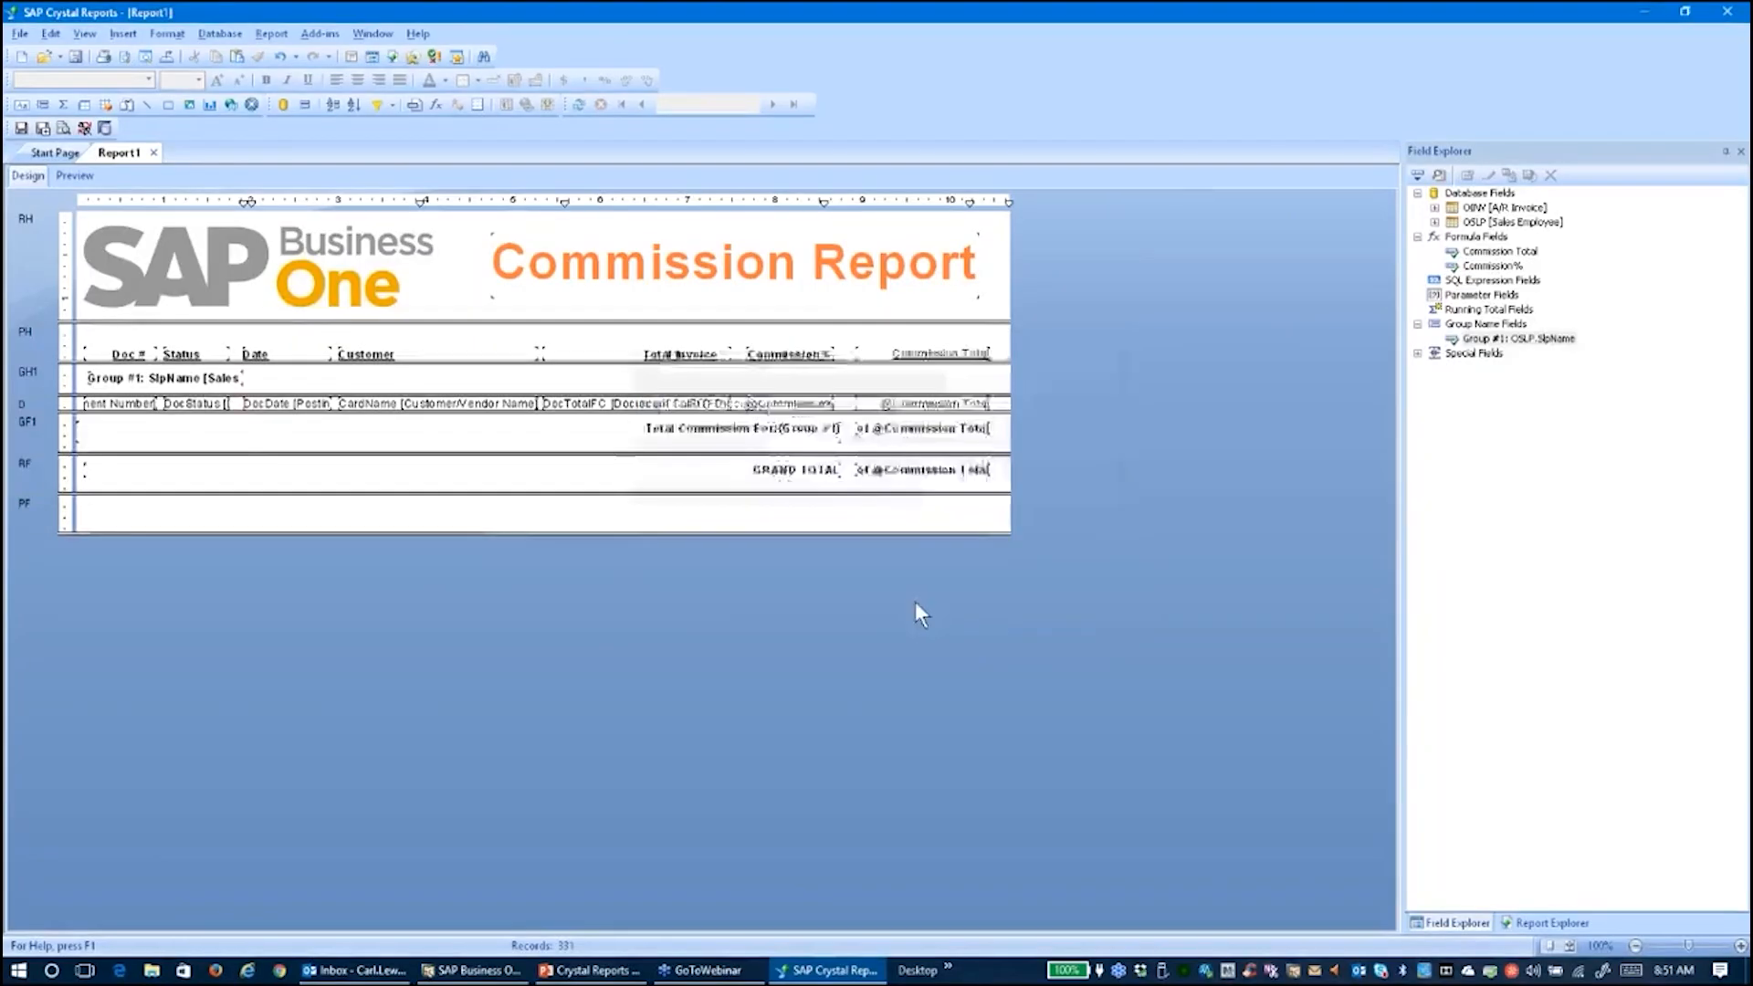
After a preview check, bold the Commission Total column heading in Design view
{"action": "left_click", "coordinate": [74, 176]}
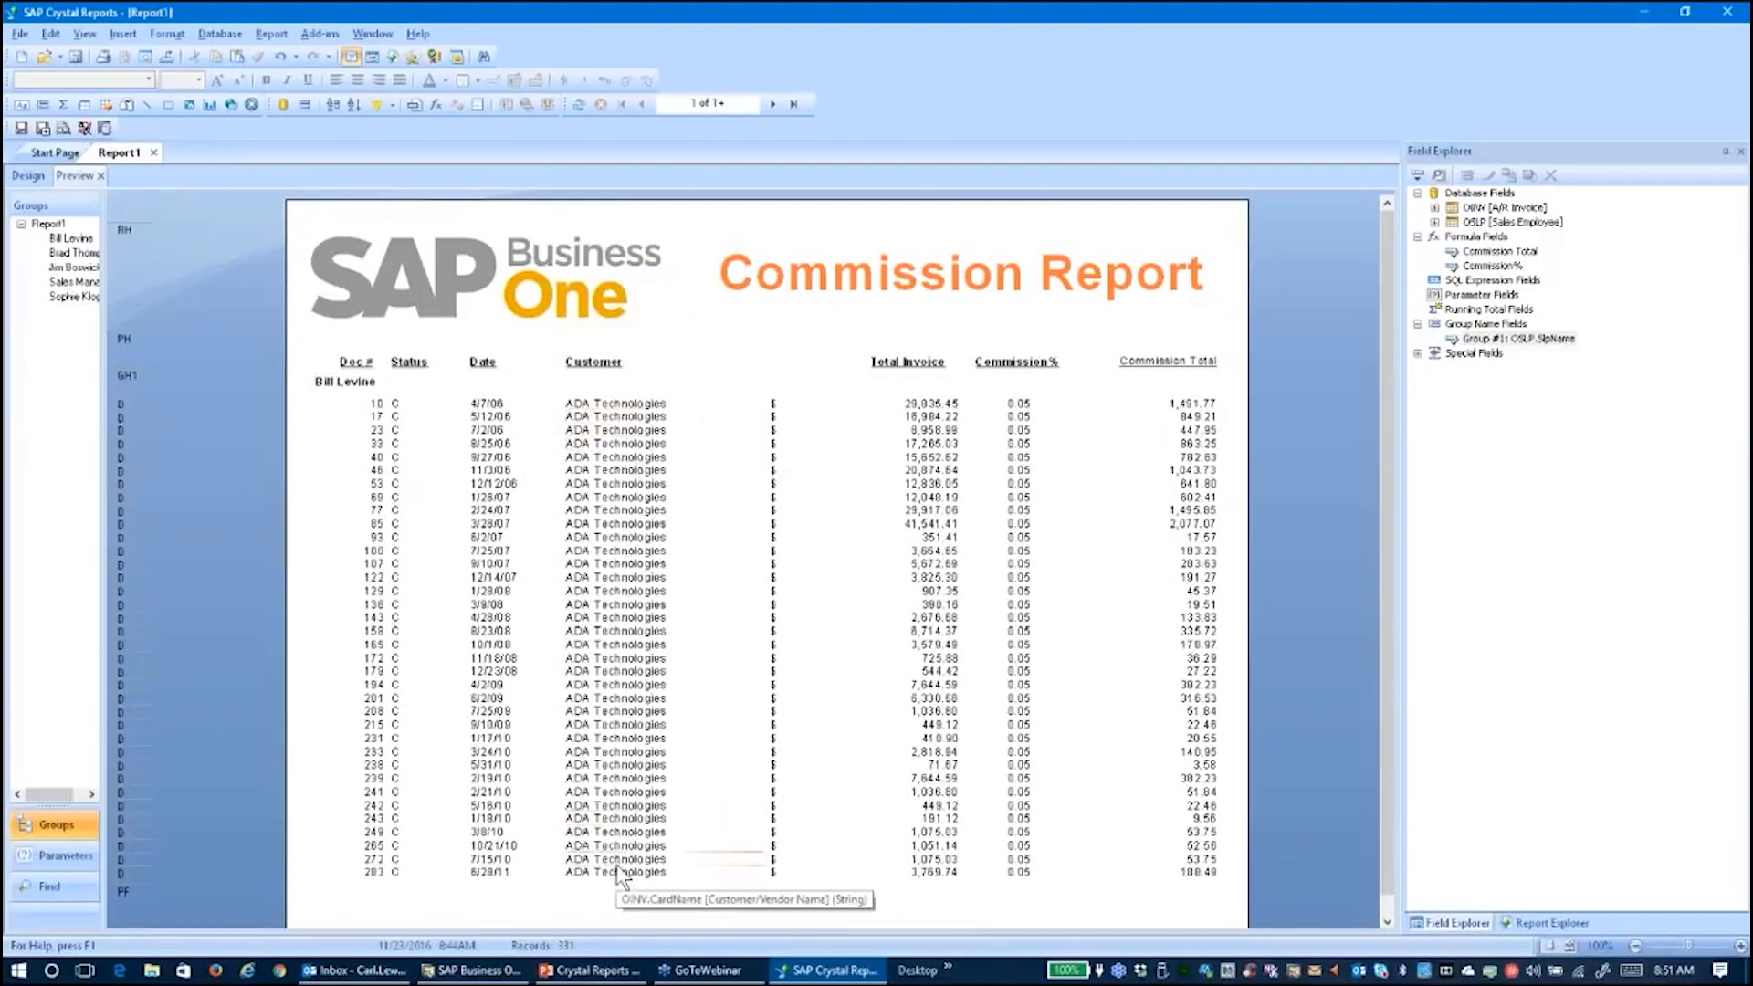
{"action": "left_click", "coordinate": [1214, 365]}
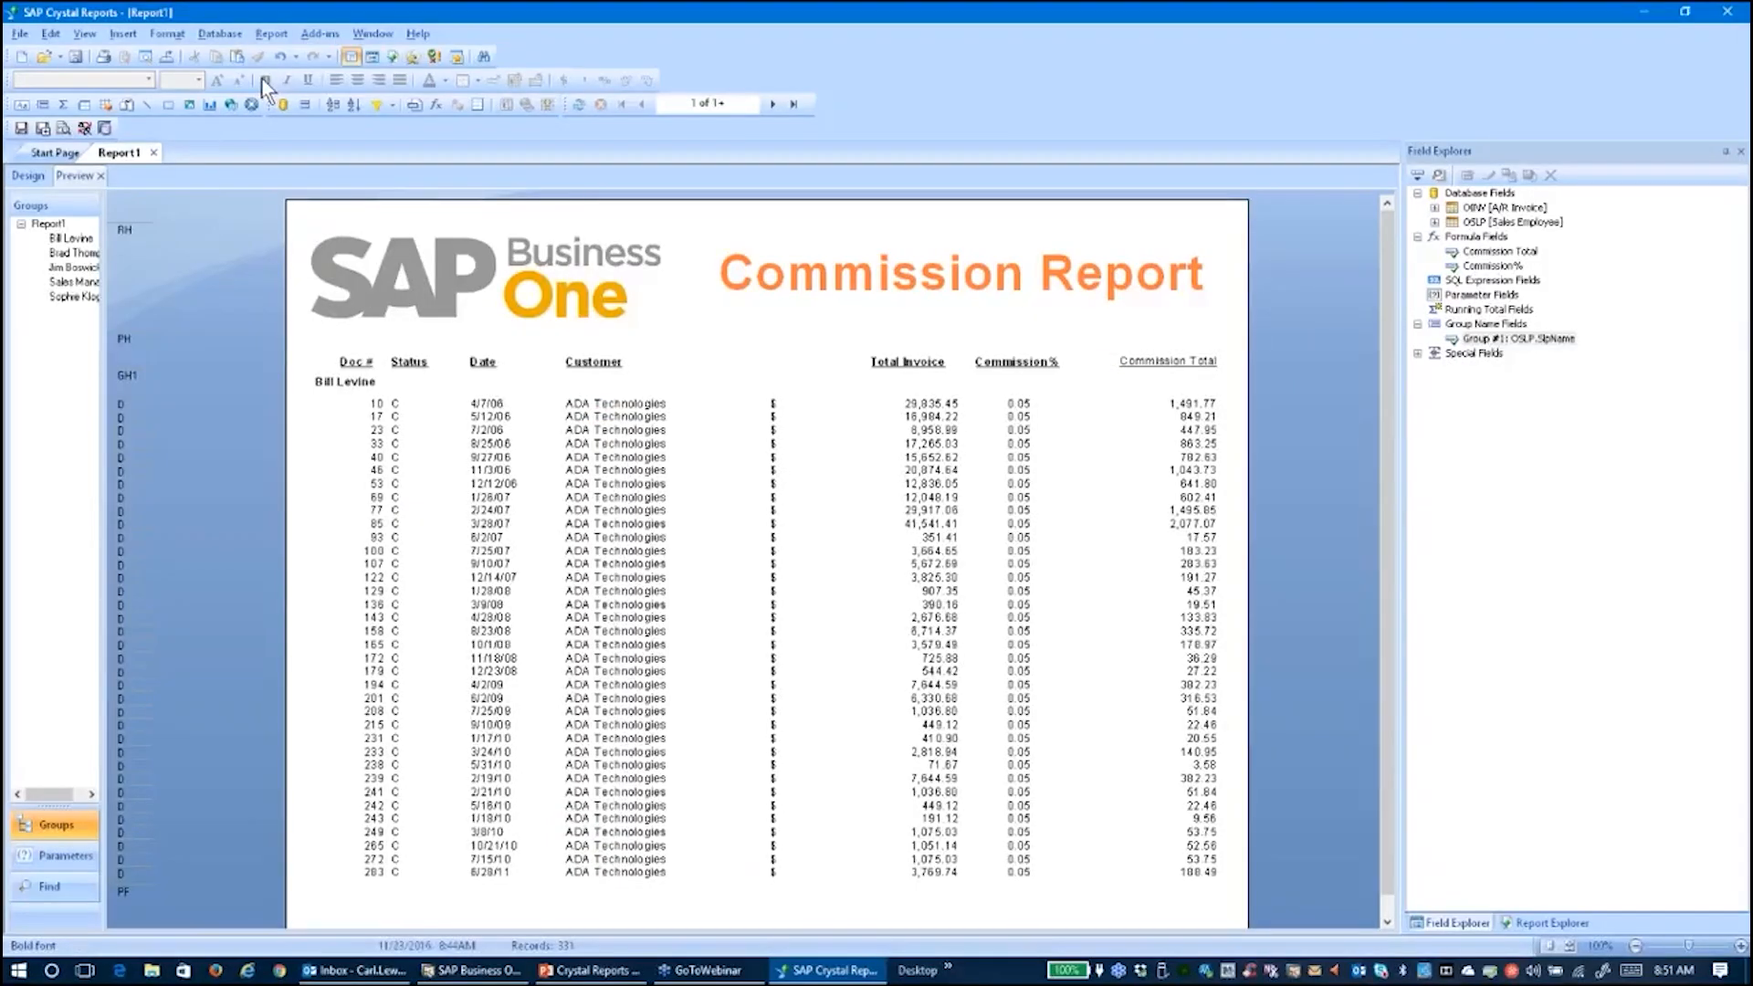
{"action": "left_click", "coordinate": [27, 175]}
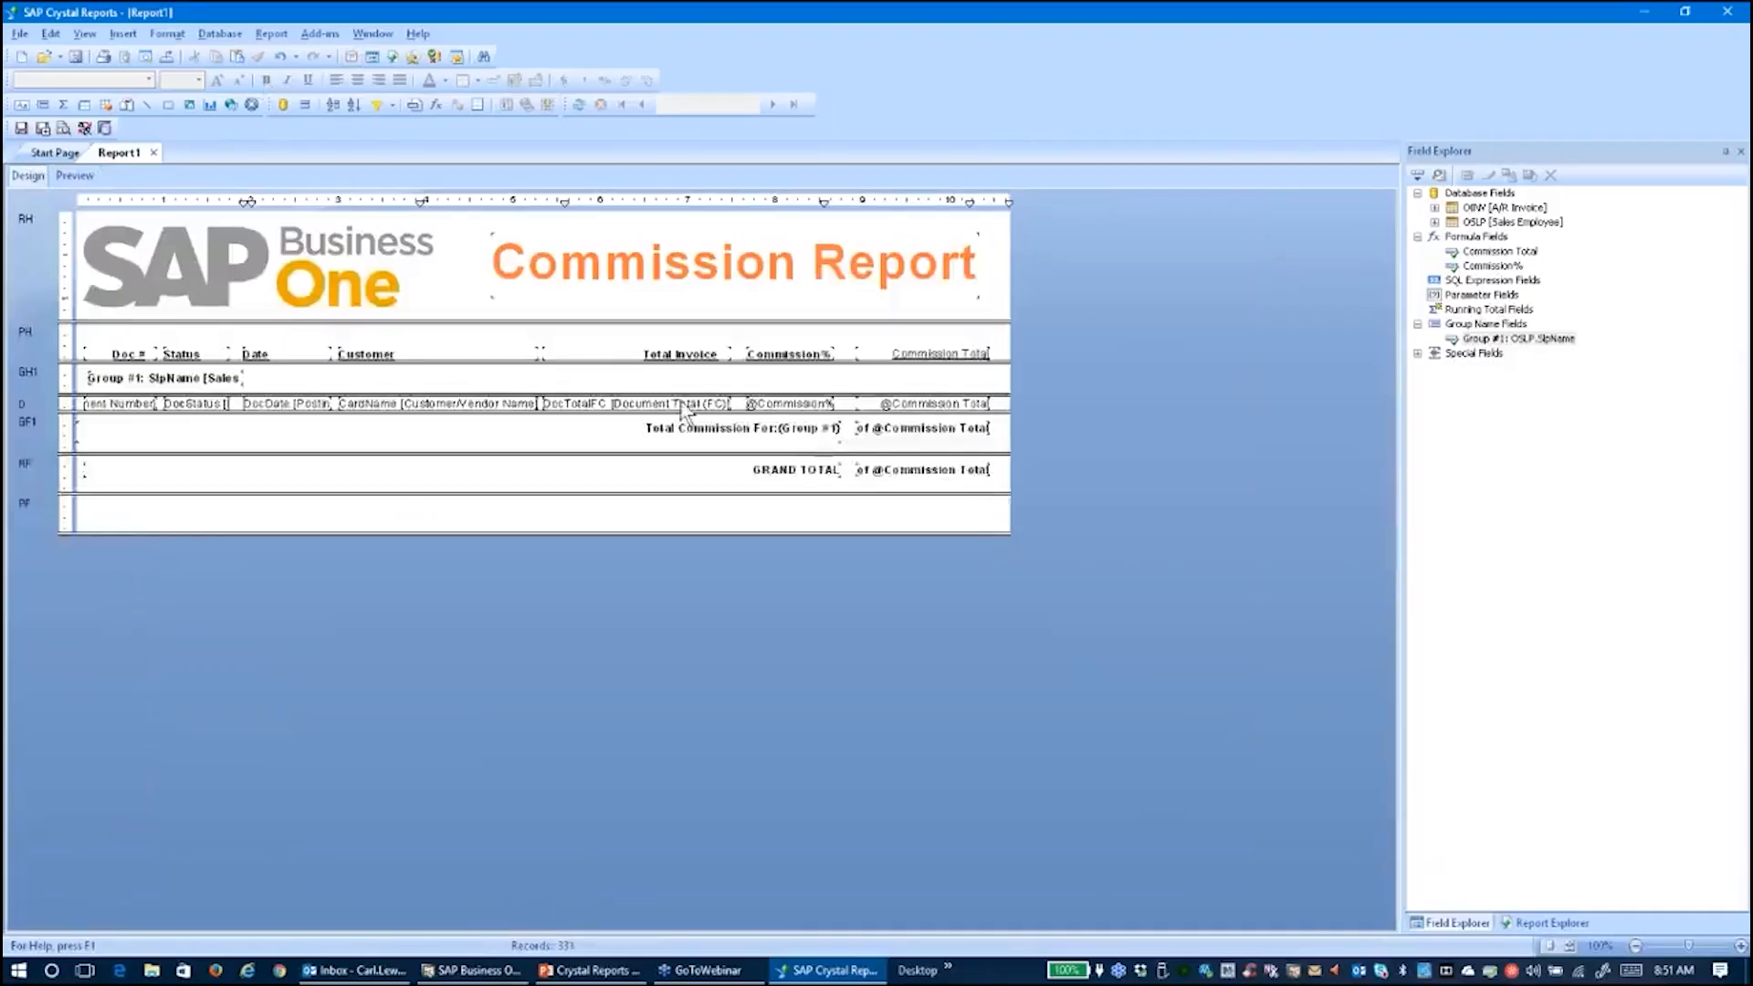
{"action": "left_click", "coordinate": [927, 354]}
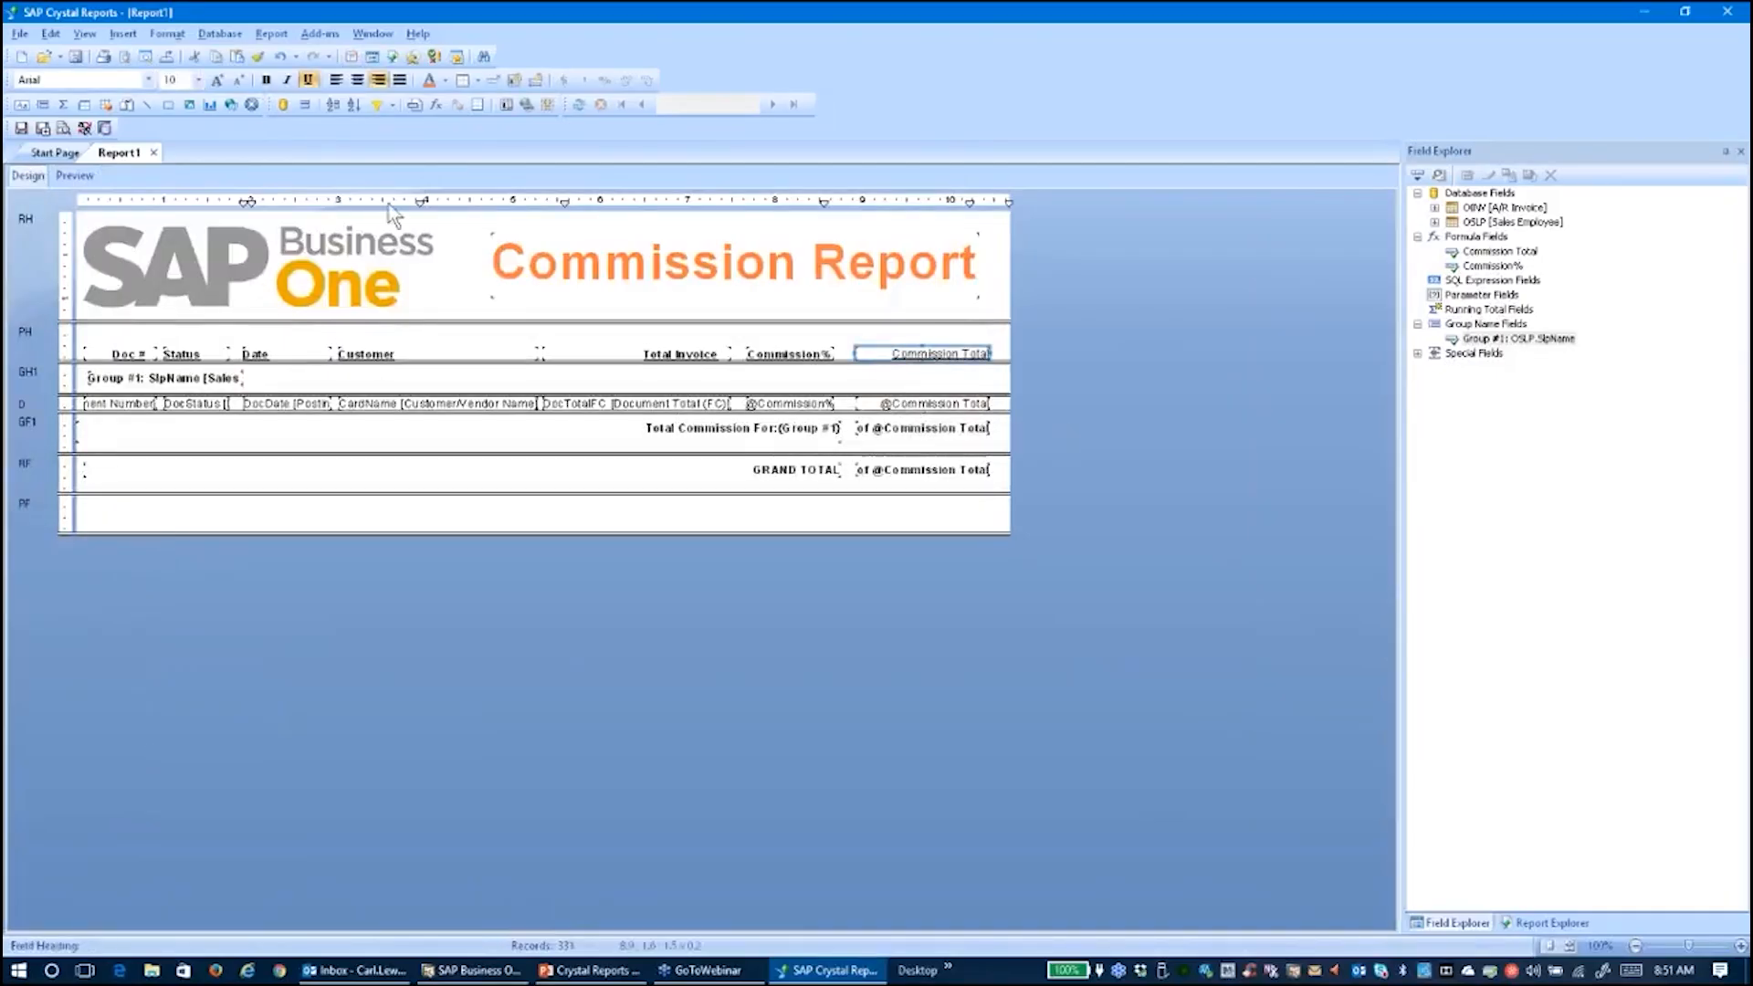
{"action": "left_click", "coordinate": [266, 80]}
Preview Report1 again and inspect its formula fields and Commission% column values
{"action": "left_click", "coordinate": [57, 153]}
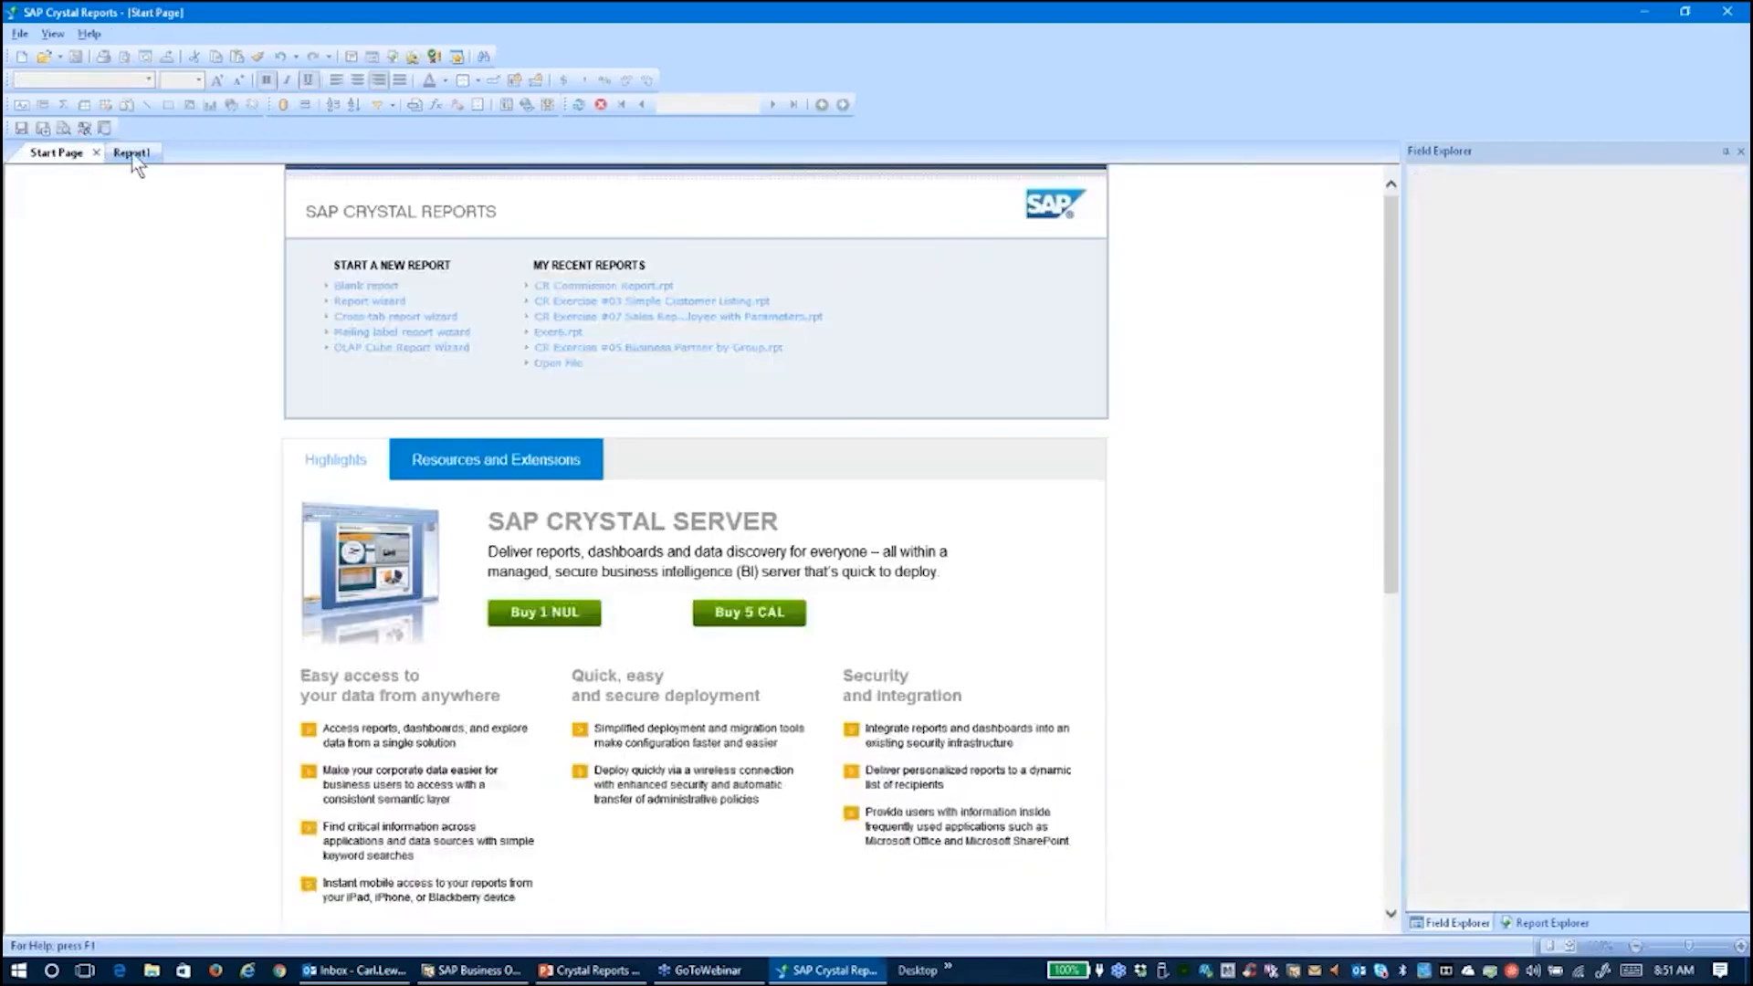
{"action": "left_click", "coordinate": [132, 153]}
{"action": "left_click", "coordinate": [75, 175]}
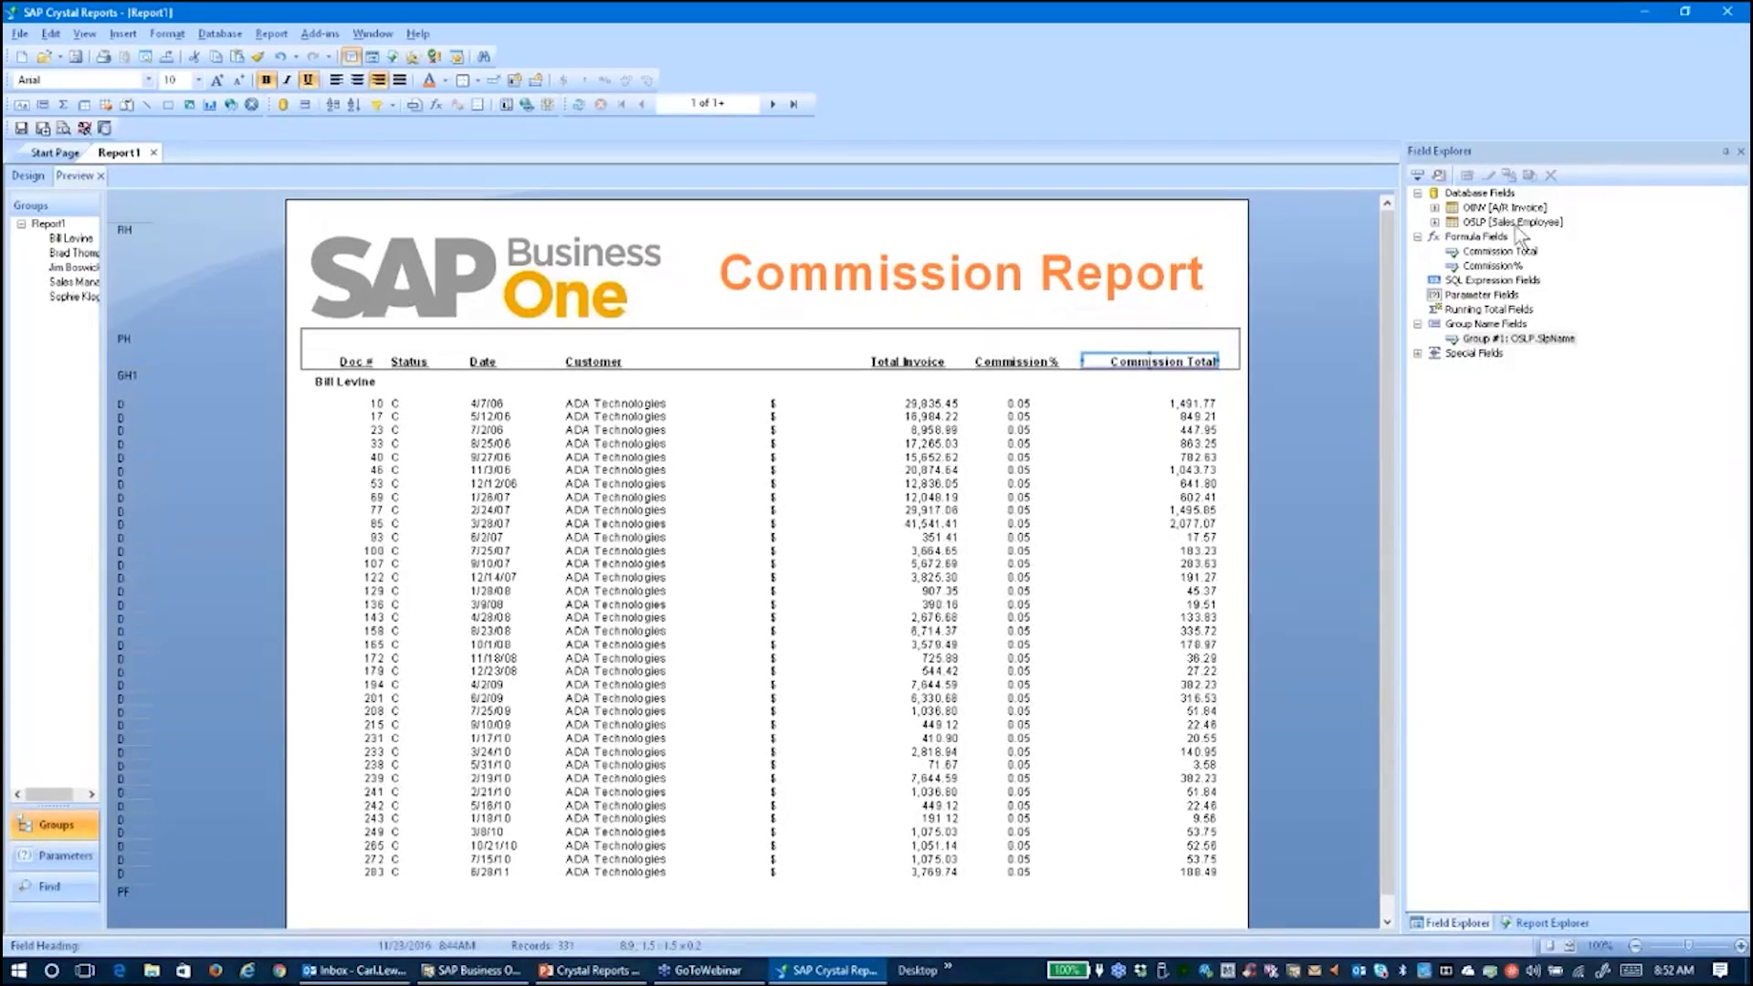
{"action": "left_click", "coordinate": [1485, 238]}
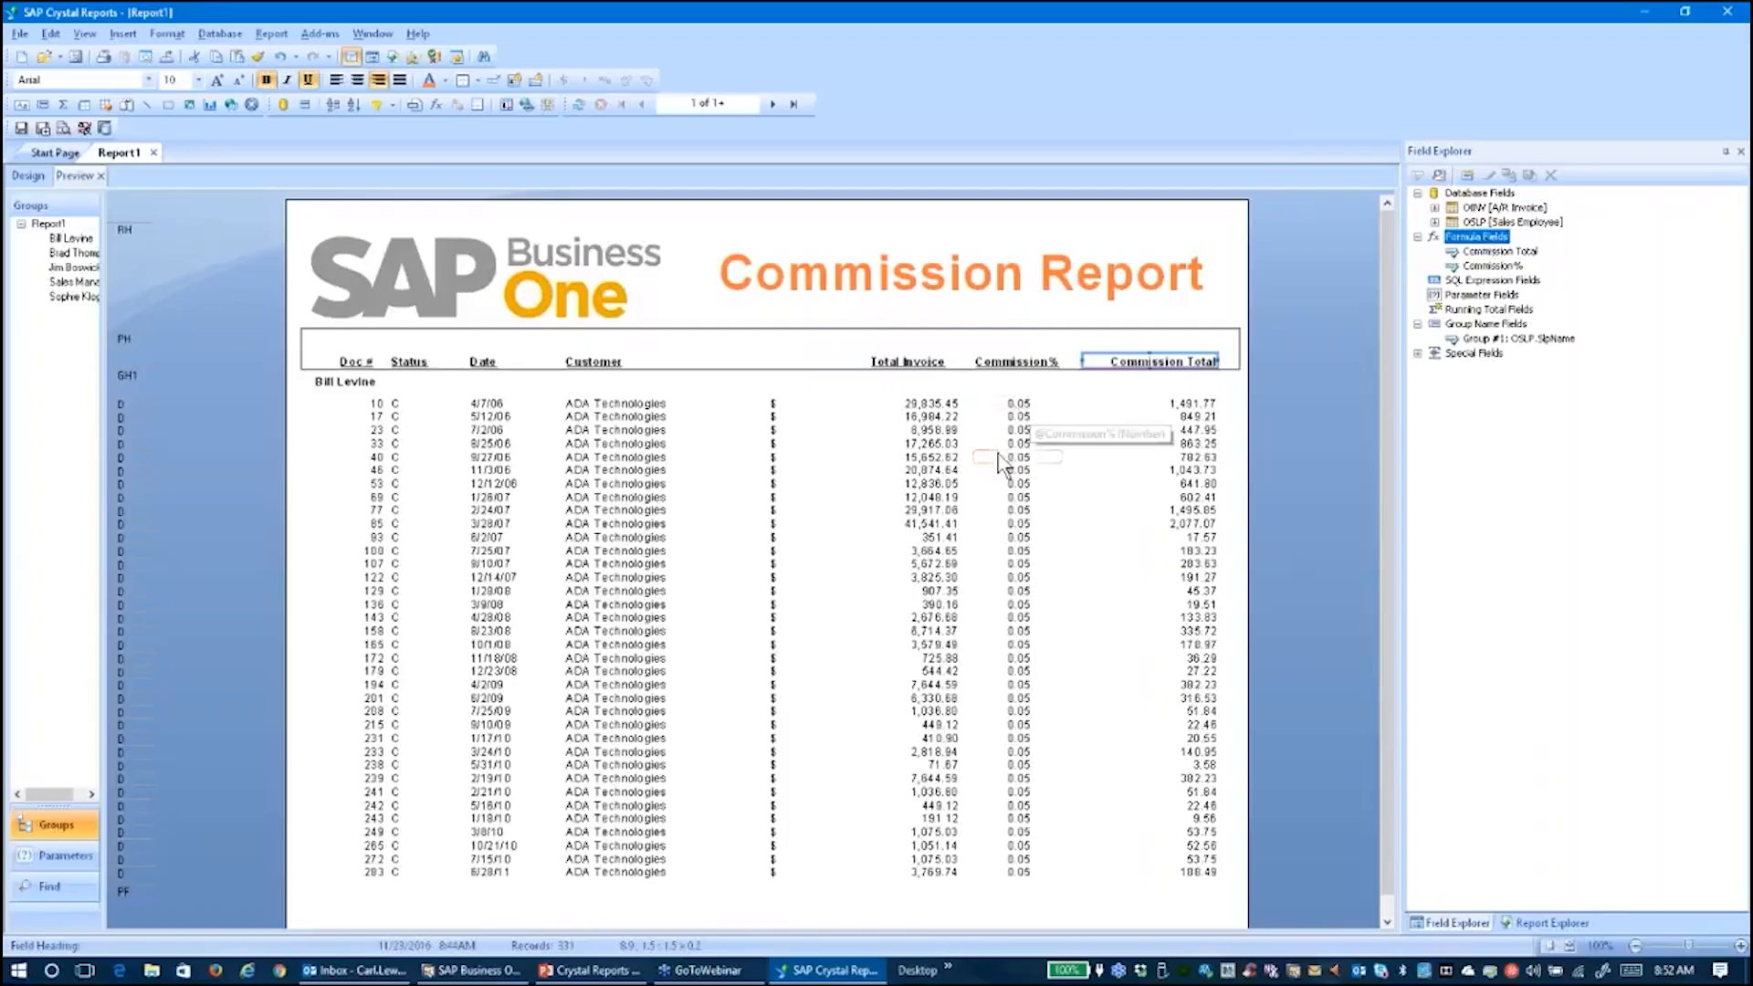
{"action": "left_click", "coordinate": [1011, 408]}
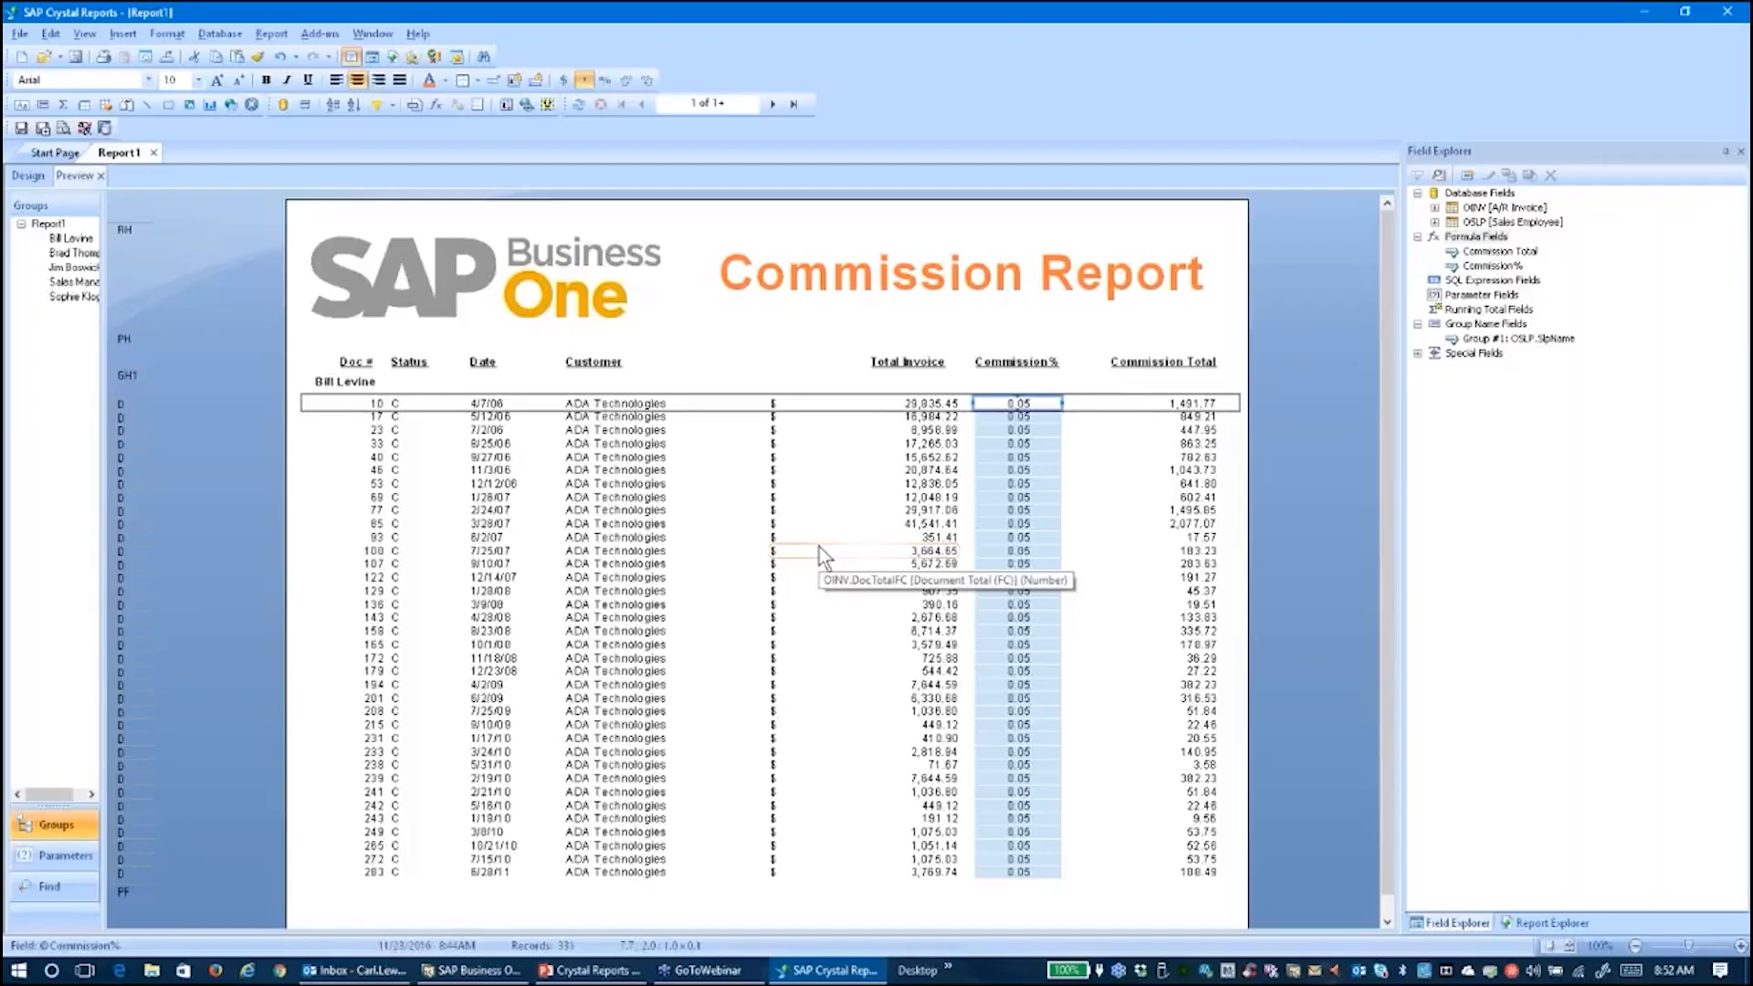
Suppress the Commission% field outright via Format Field's Common settings
{"action": "right_click", "coordinate": [1004, 405]}
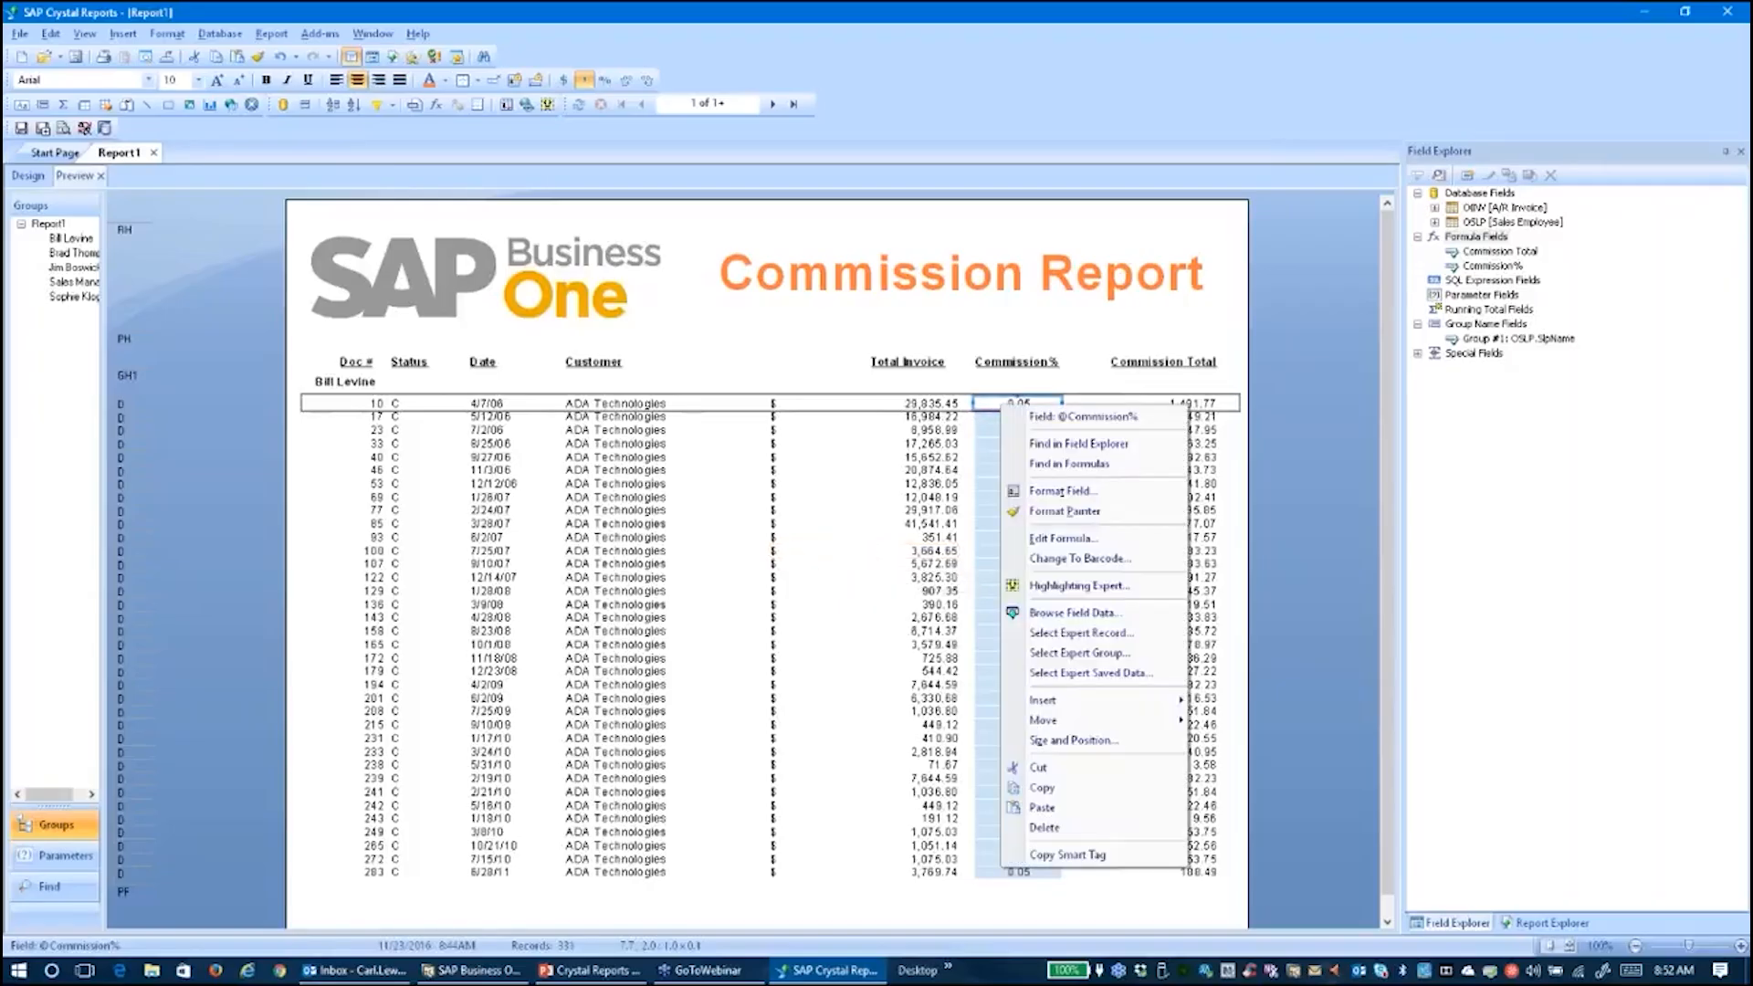
{"action": "left_click", "coordinate": [1049, 490]}
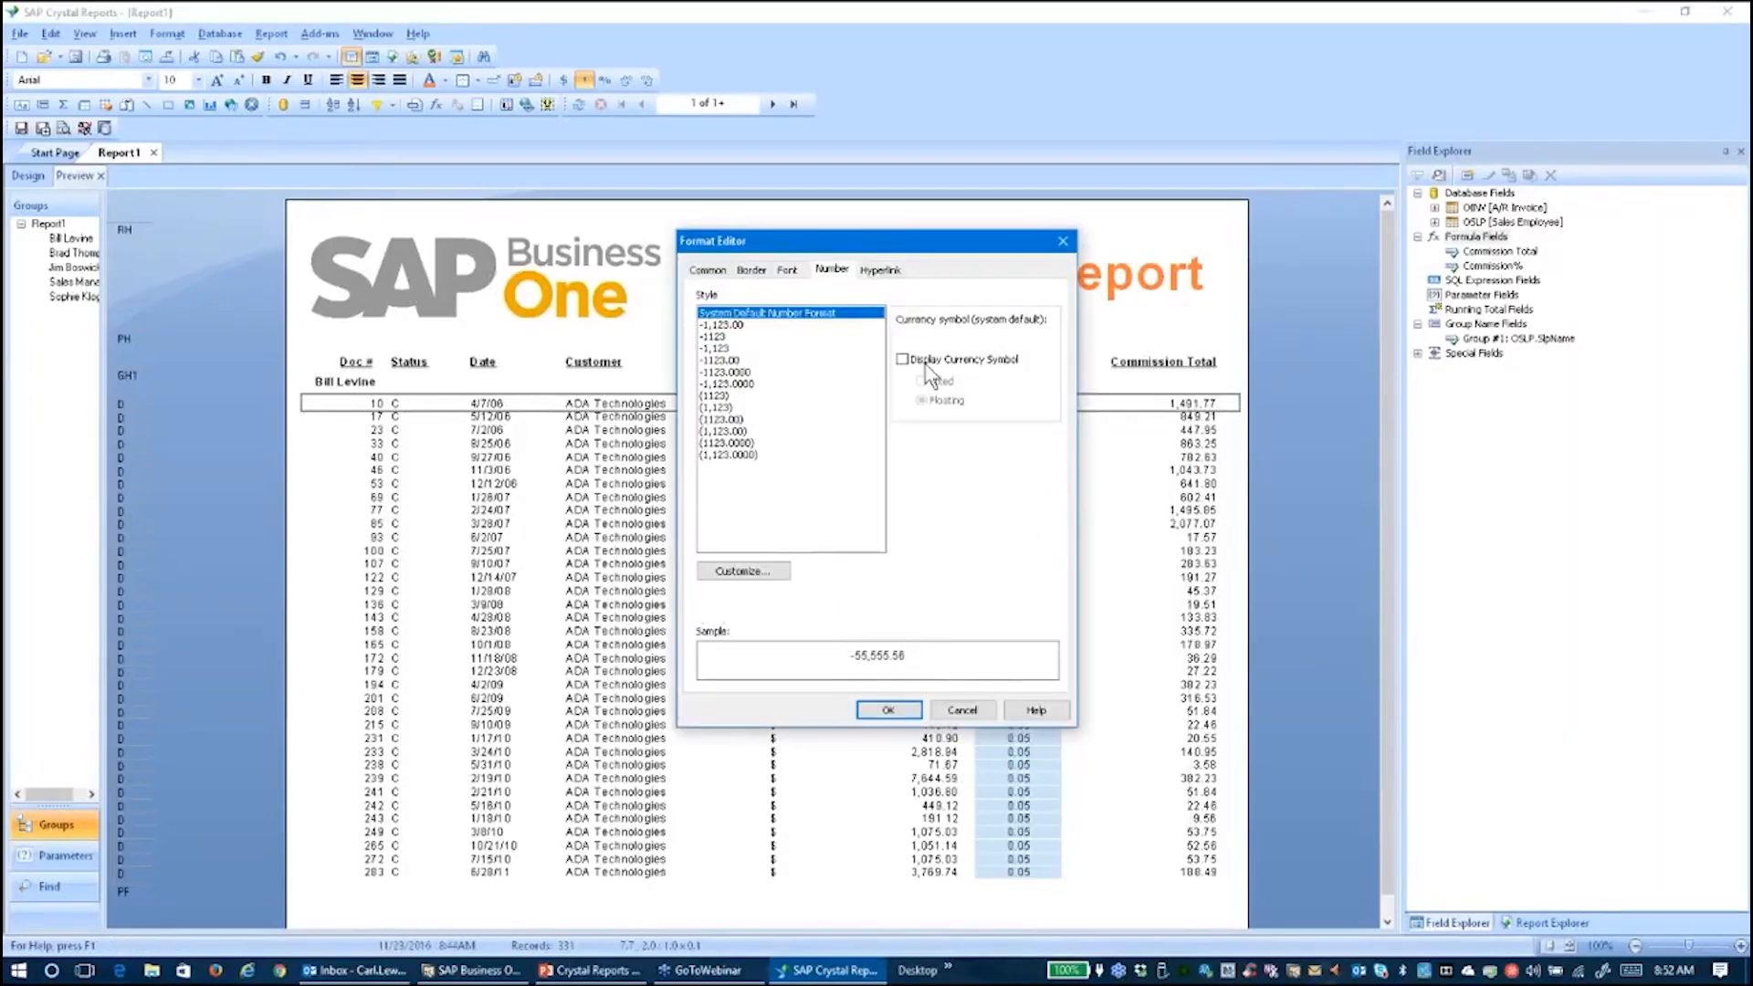
{"action": "left_click", "coordinate": [708, 271]}
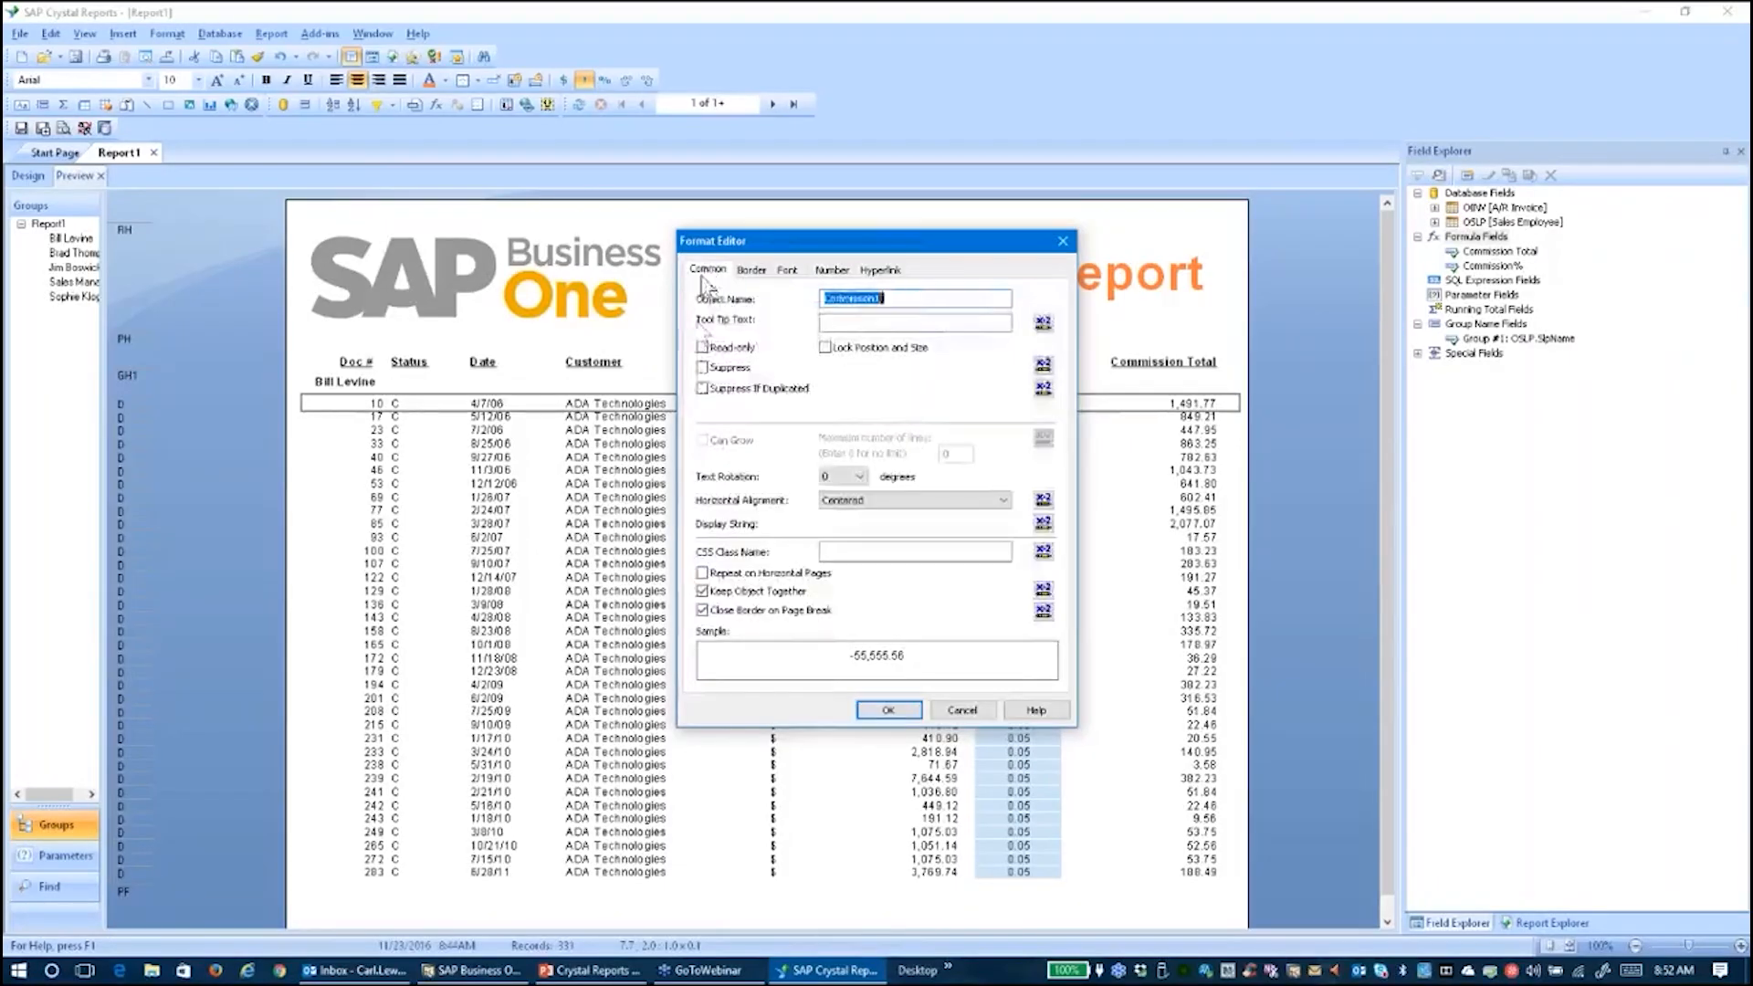
{"action": "left_click", "coordinate": [702, 367]}
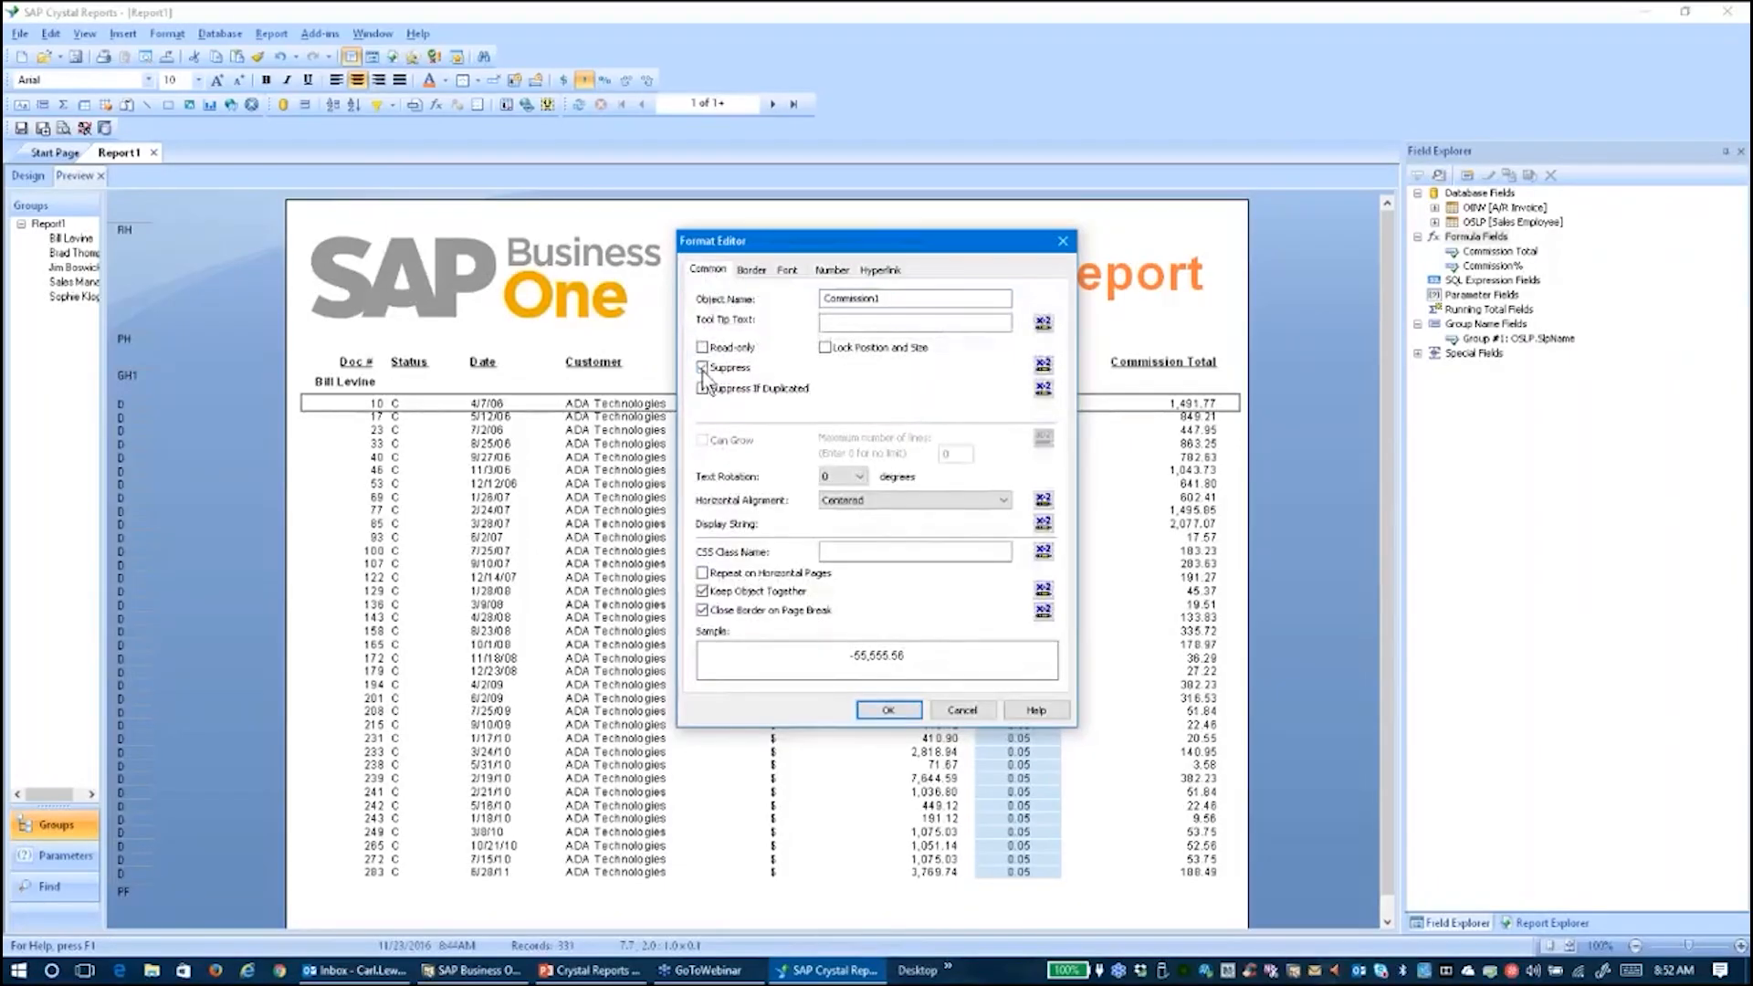
{"action": "left_click", "coordinate": [883, 711]}
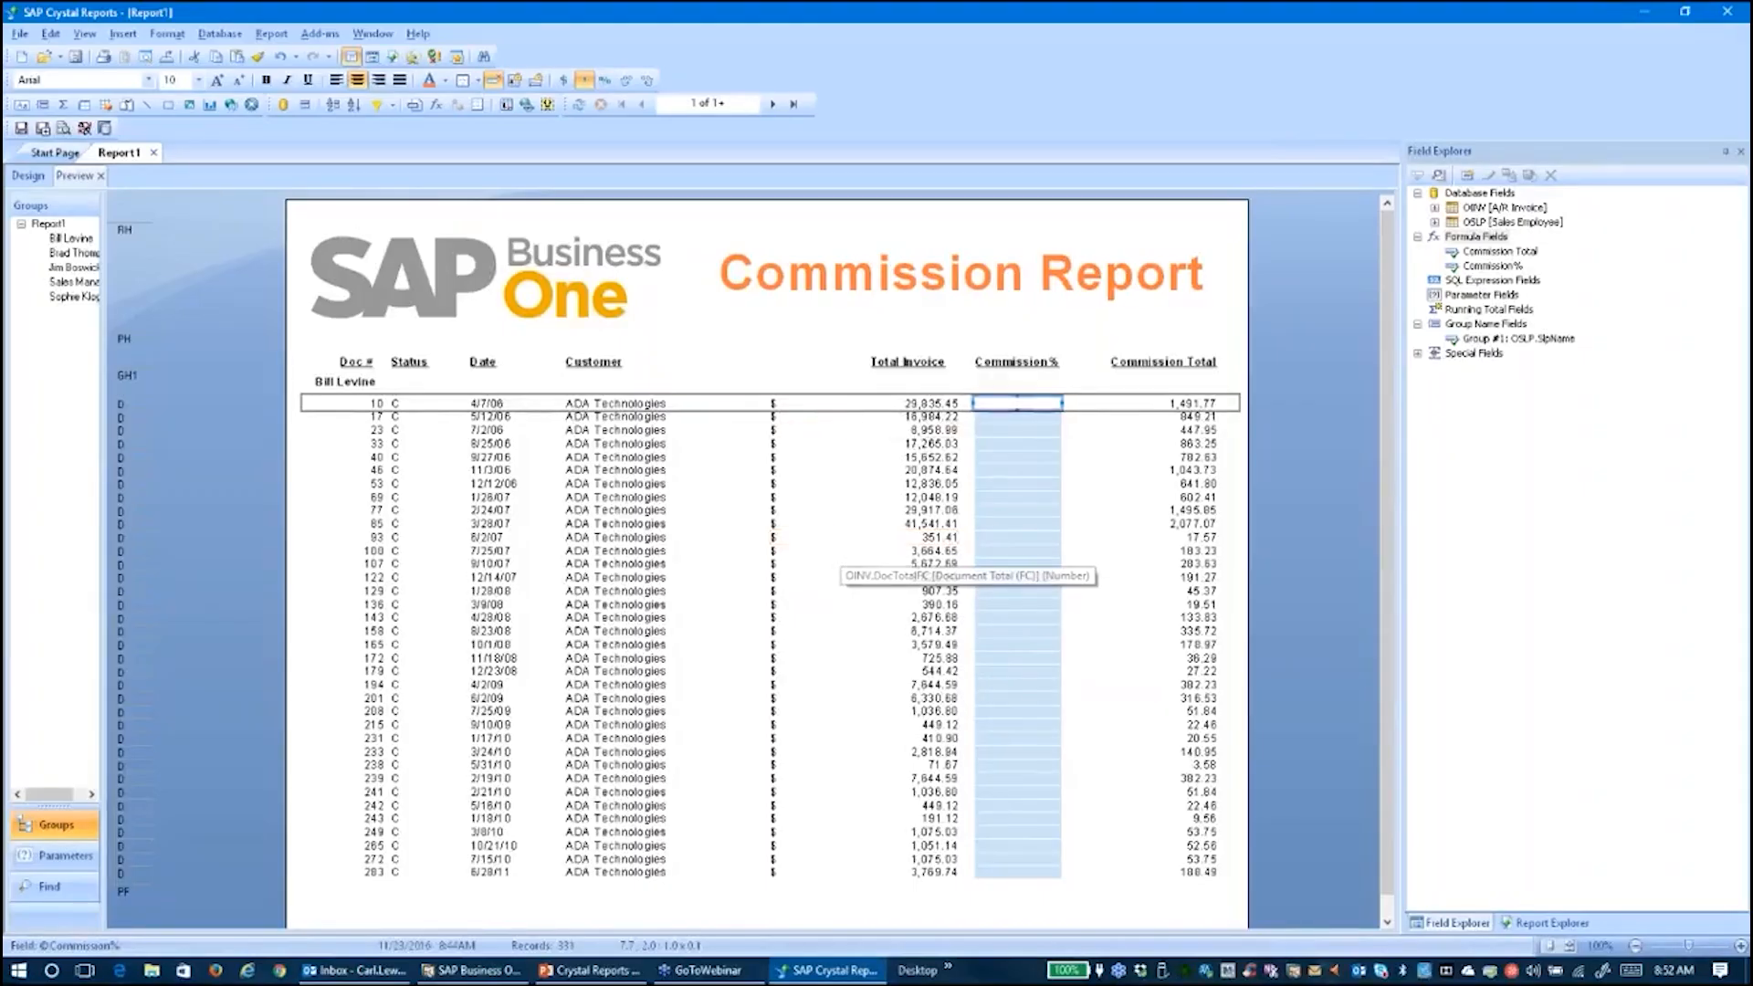
Reopen the Commission% field's format settings and clear the Suppress option
{"action": "right_click", "coordinate": [1030, 404]}
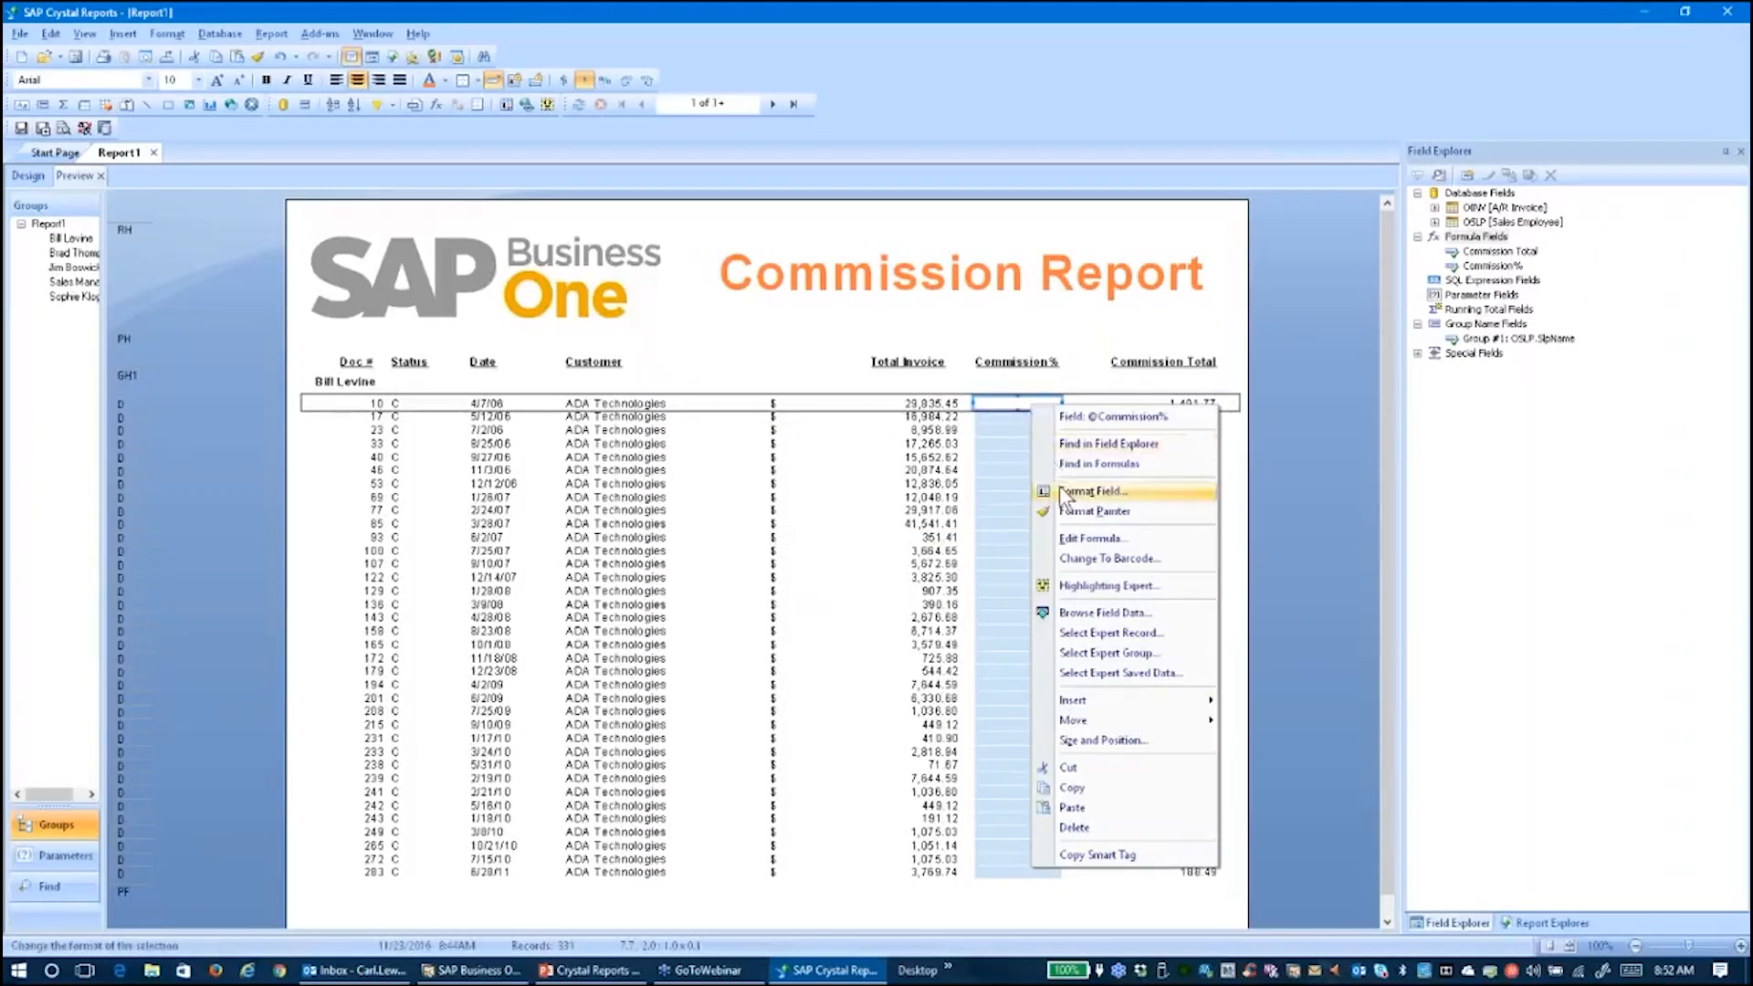
{"action": "left_click", "coordinate": [1091, 491]}
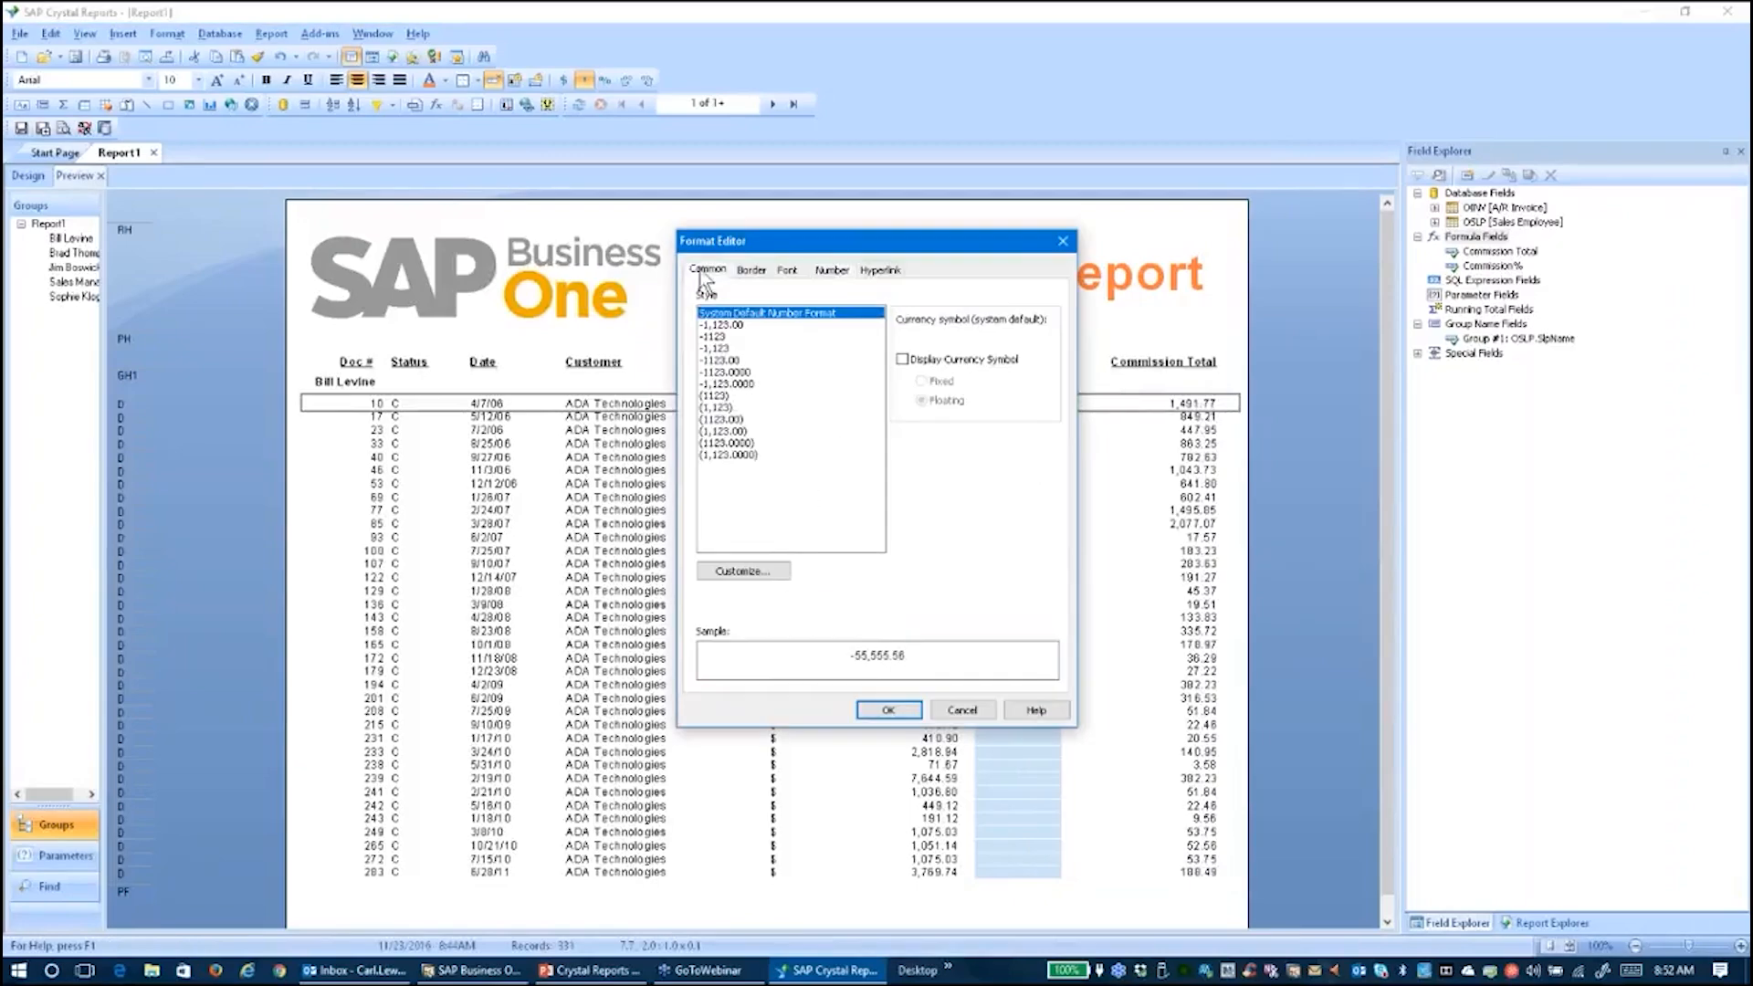
{"action": "left_click", "coordinate": [705, 270]}
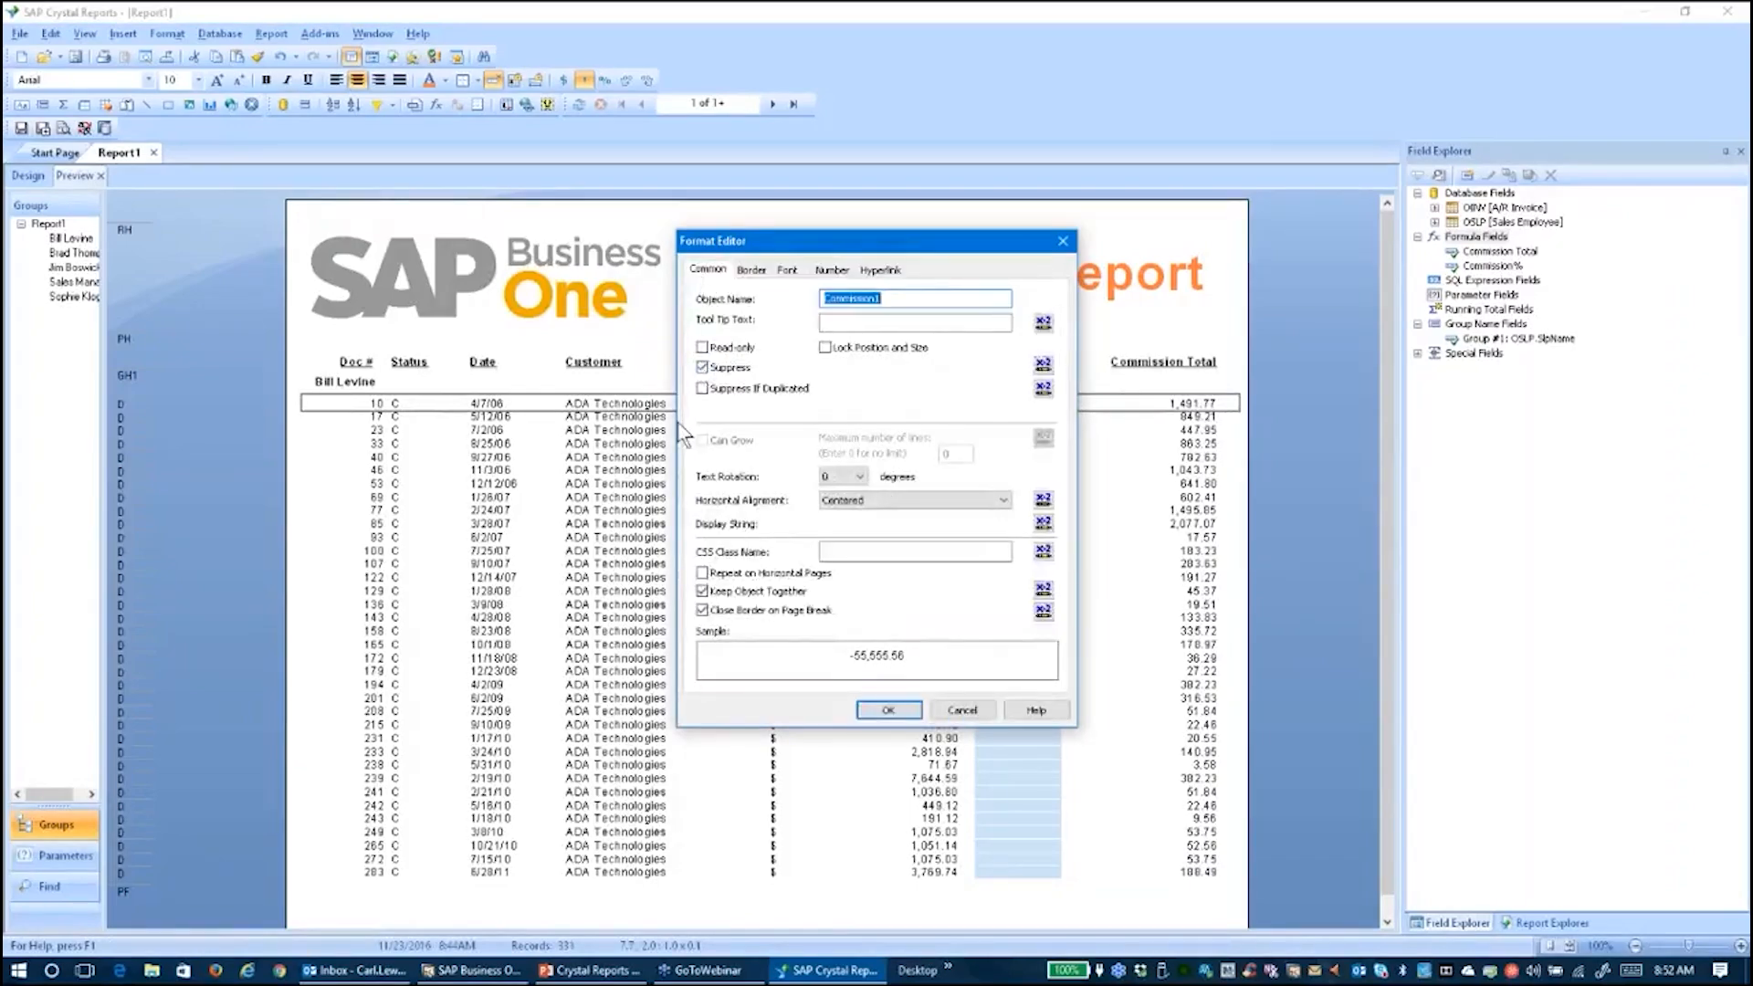
{"action": "left_click", "coordinate": [703, 368]}
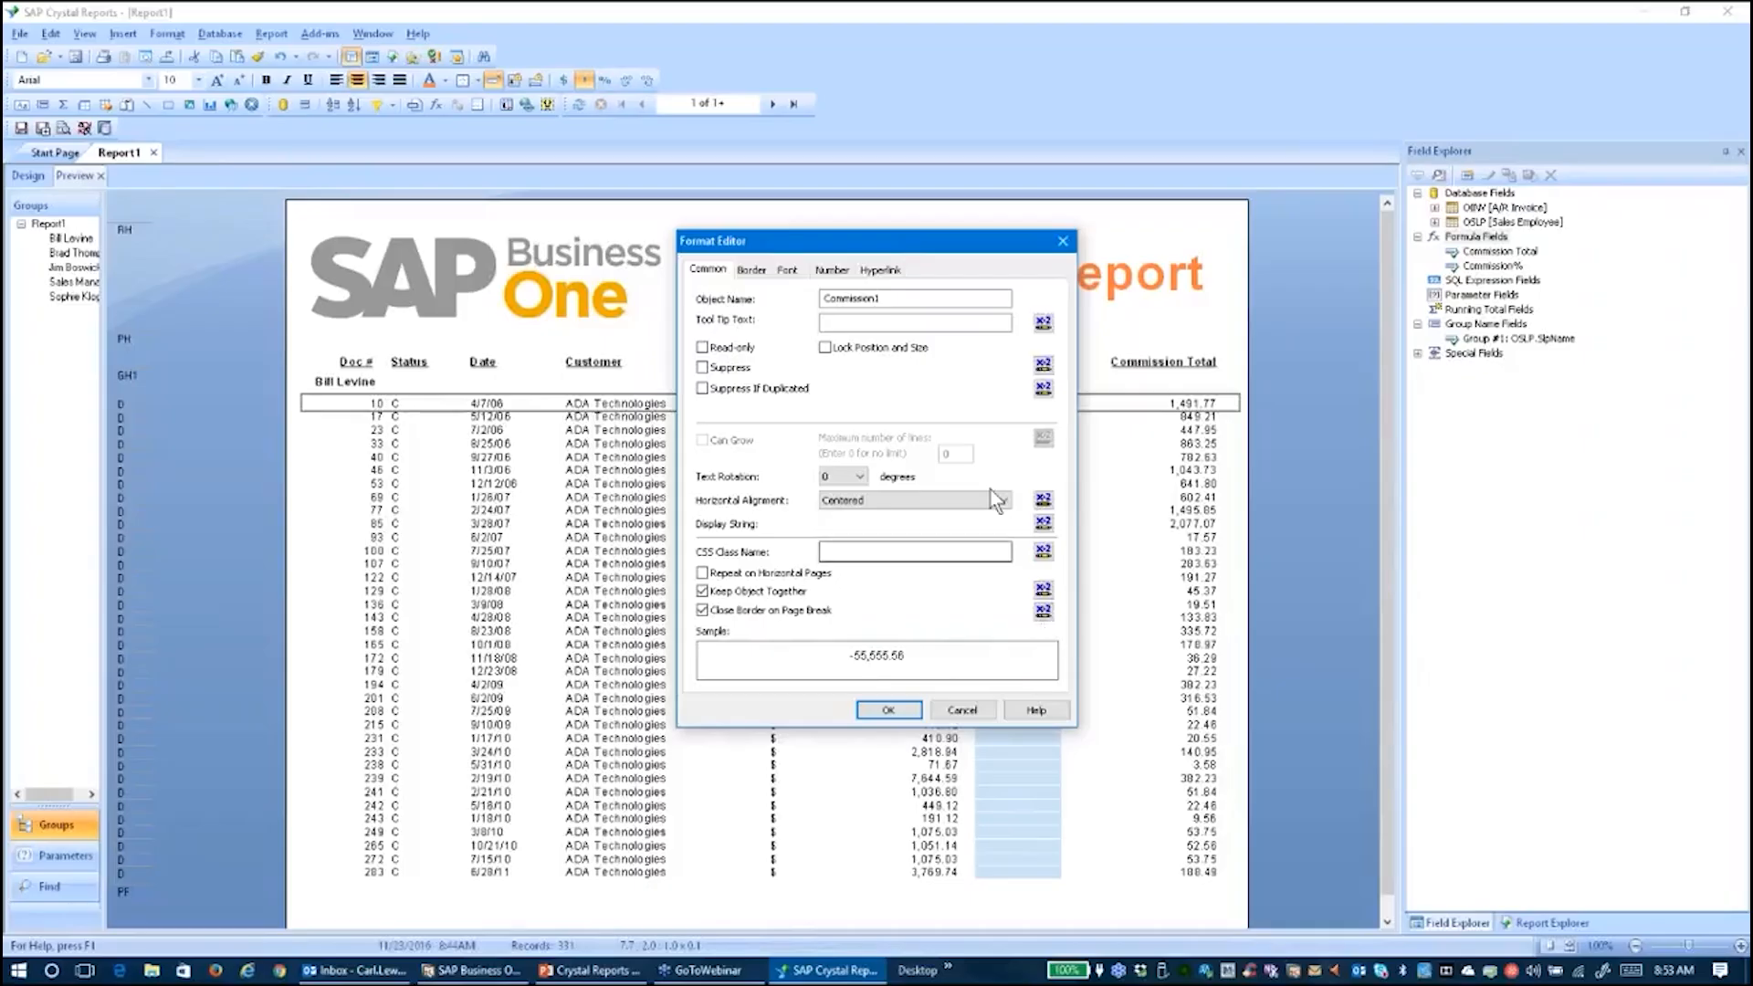
Write a Suppress If Duplicated formula comparing the salesperson name field to one salesperson's name
{"action": "left_click", "coordinate": [1043, 388]}
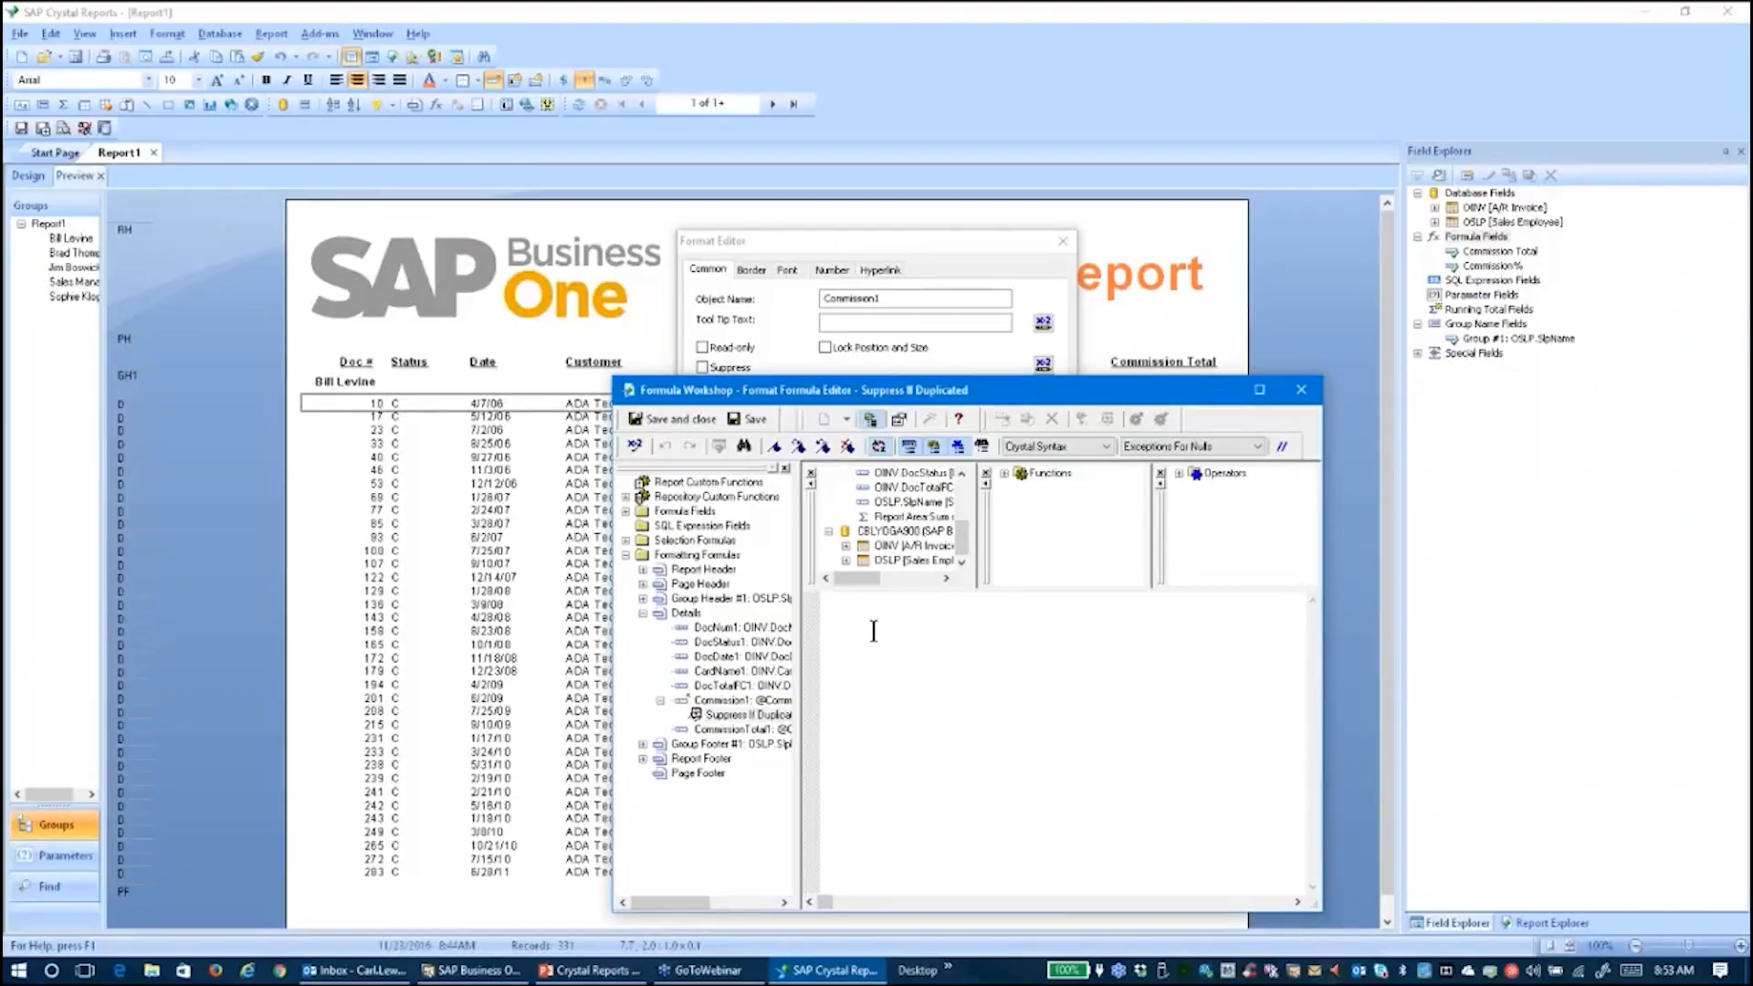
{"action": "type", "text": "IF"}
{"action": "double_click", "coordinate": [910, 502]}
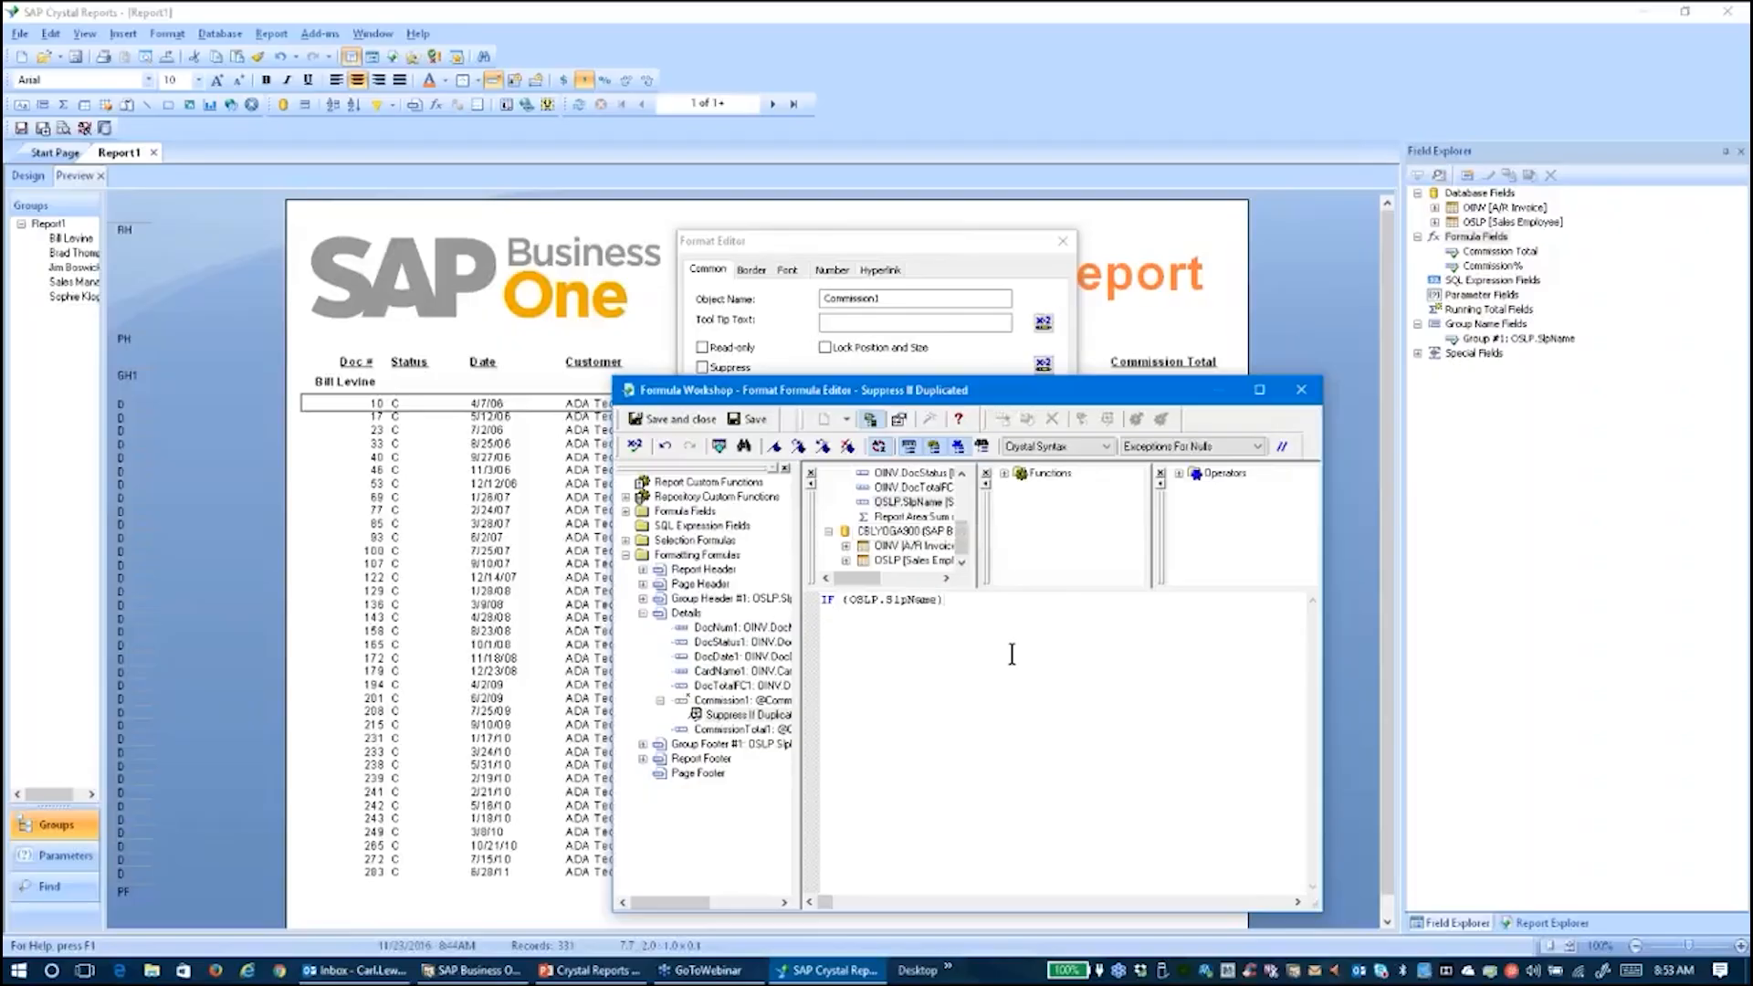
{"action": "type", "text": "= \"Sophie Klopp\""}
Remove the stray leading IF so the formula checks with no errors, then save it
{"action": "left_click", "coordinate": [633, 447]}
{"action": "left_click", "coordinate": [1040, 698]}
{"action": "left_click", "coordinate": [841, 600]}
{"action": "key", "text": "BackSpace"}
{"action": "key", "text": "BackSpace"}
{"action": "key", "text": "BackSpace"}
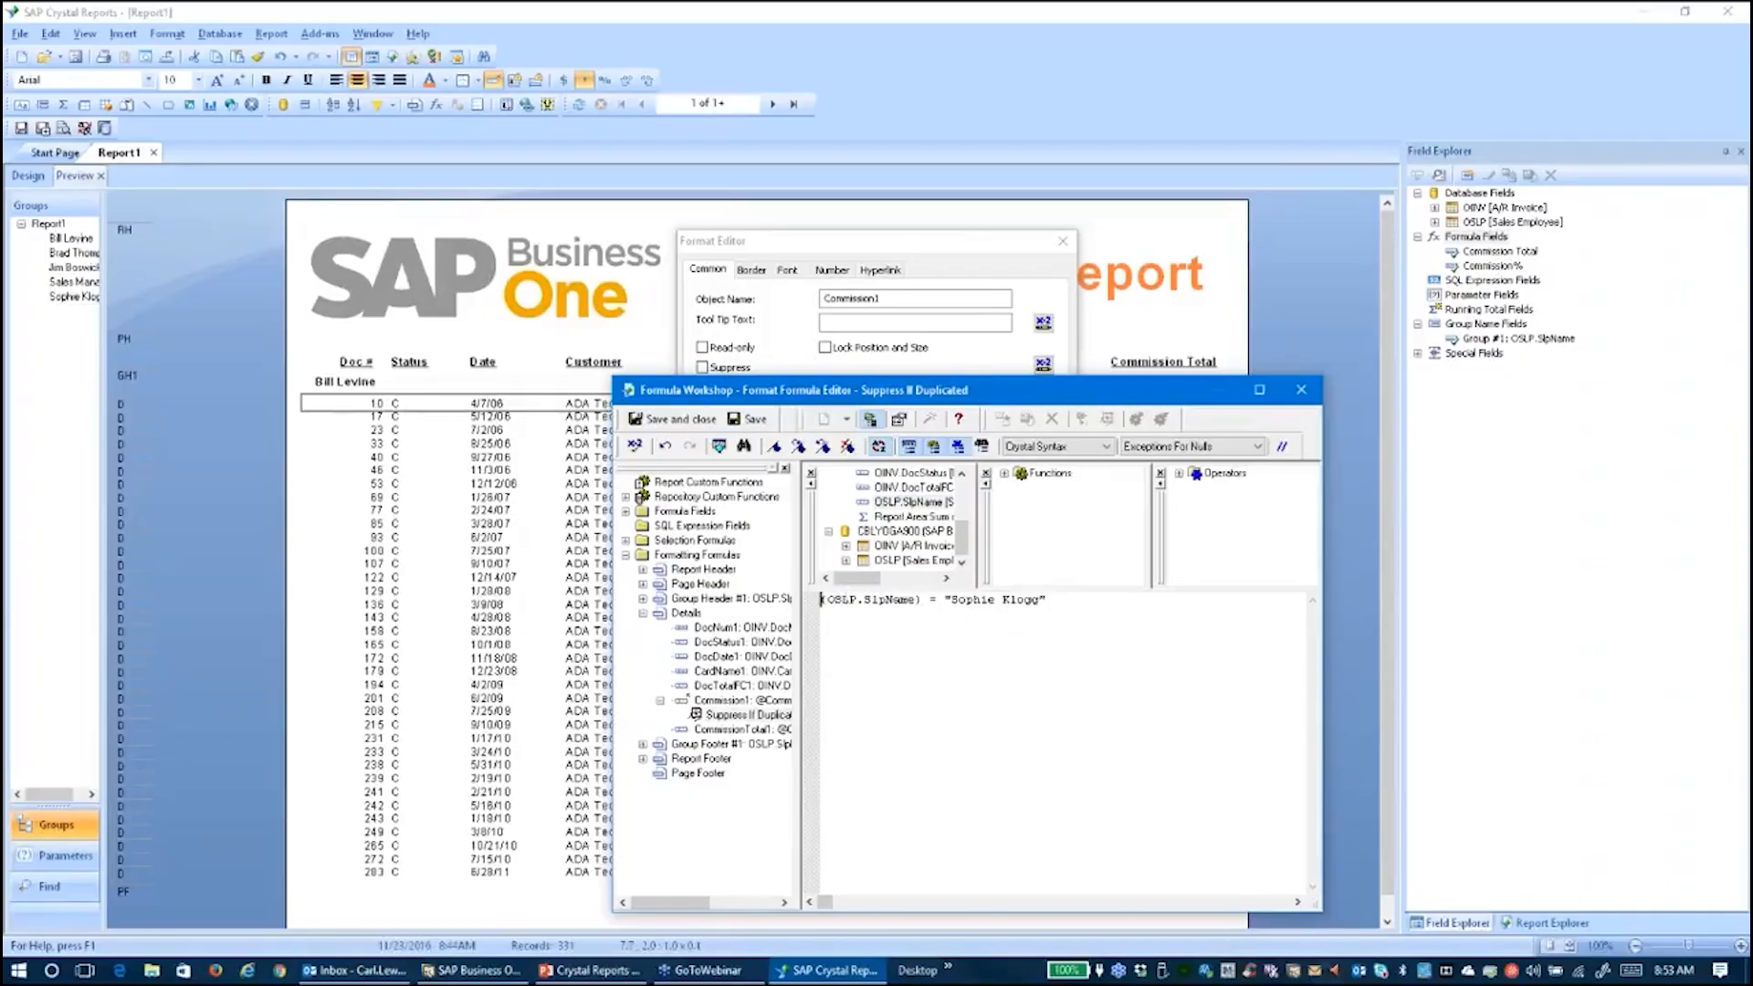
{"action": "left_click", "coordinate": [634, 447]}
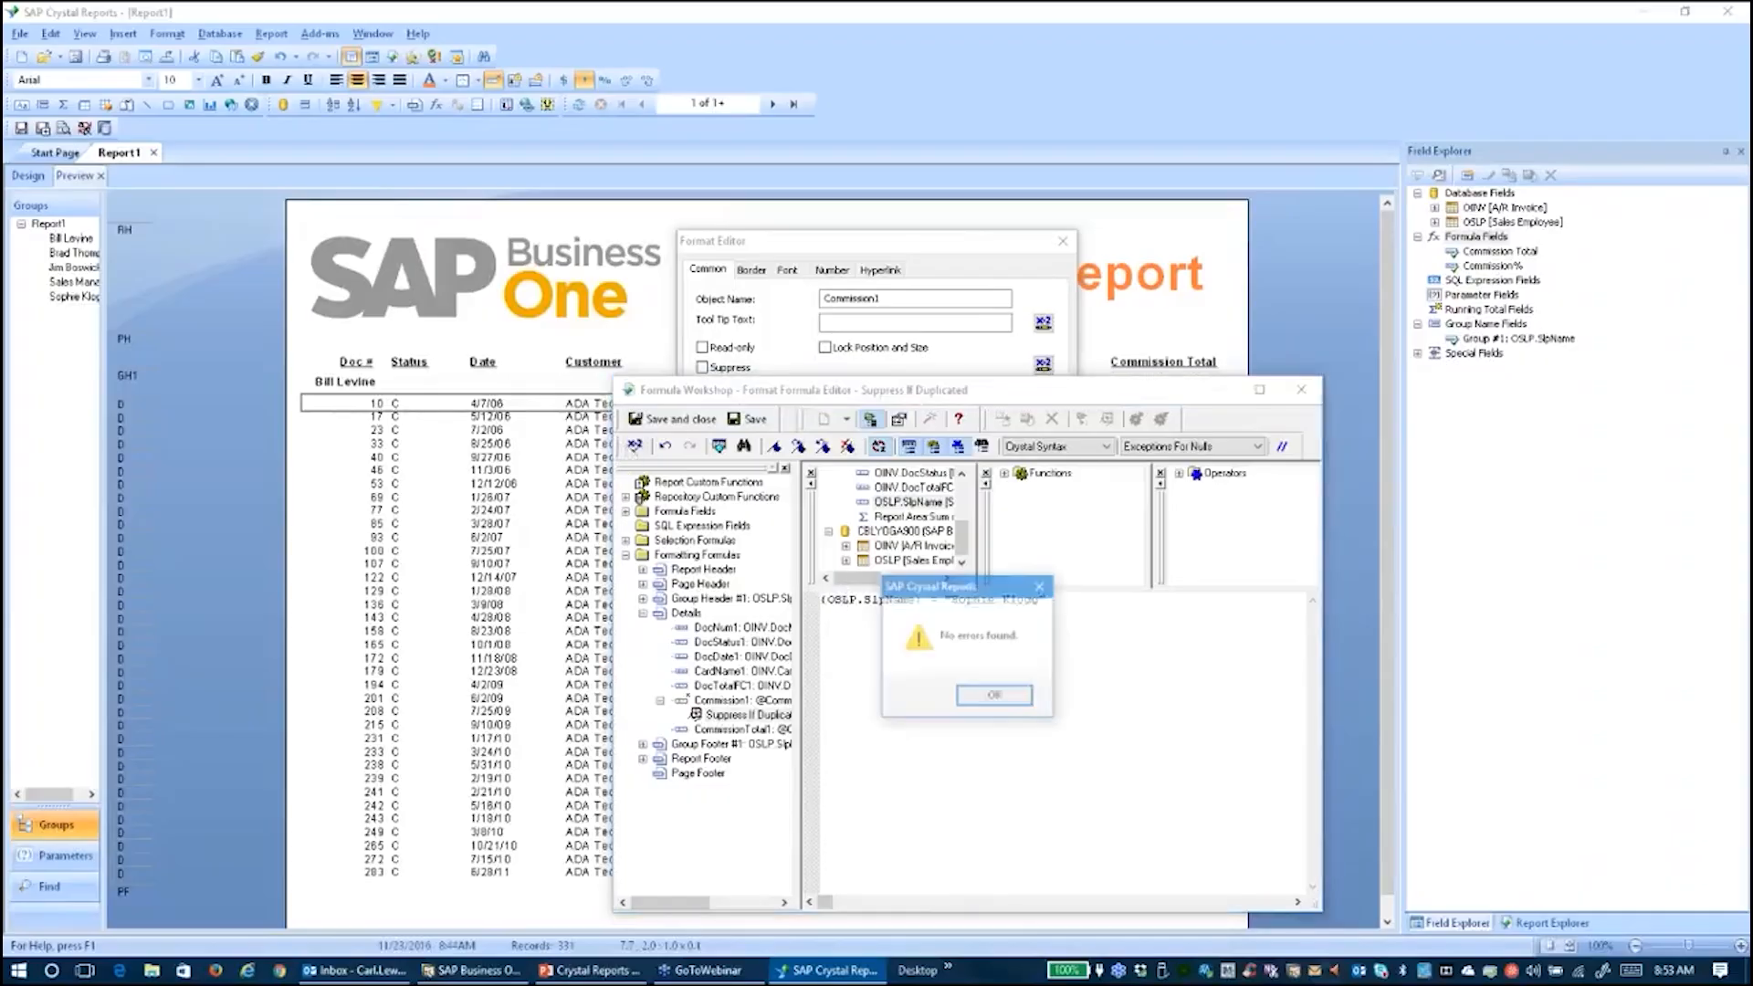
{"action": "left_click", "coordinate": [995, 697]}
{"action": "left_click", "coordinate": [674, 420]}
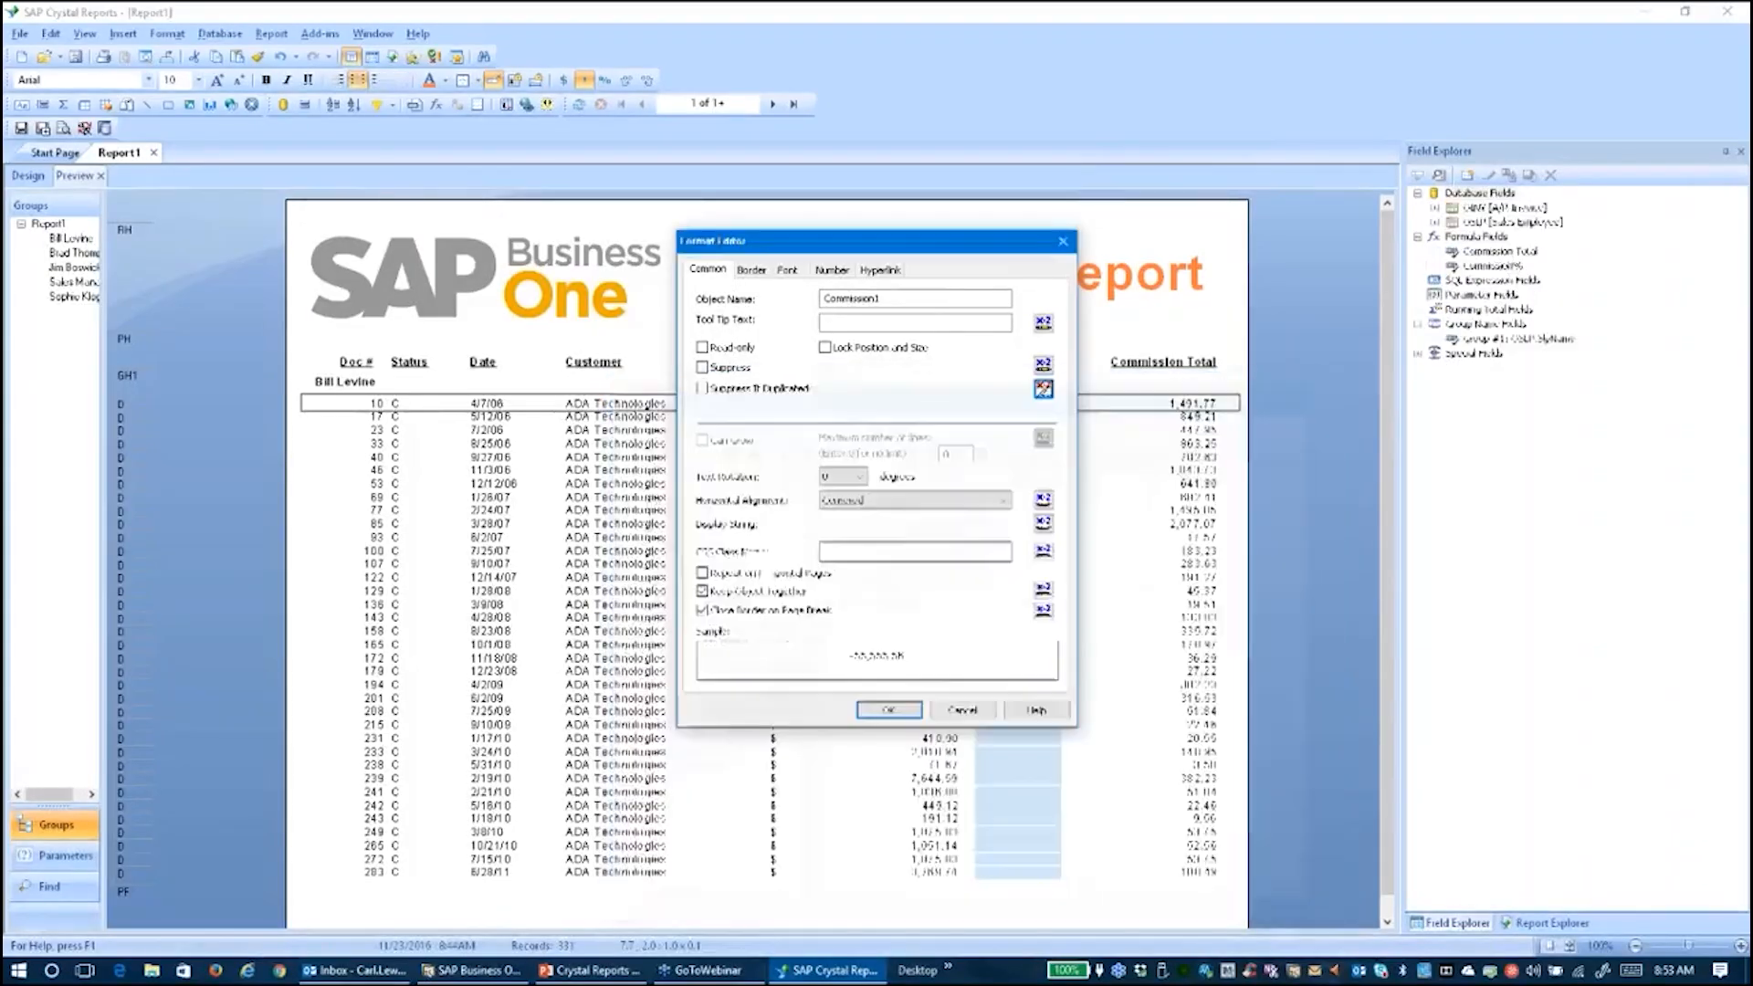
Apply the suppression and verify on page 8 that Commission% 0.10 shows once per group
{"action": "left_click", "coordinate": [873, 705]}
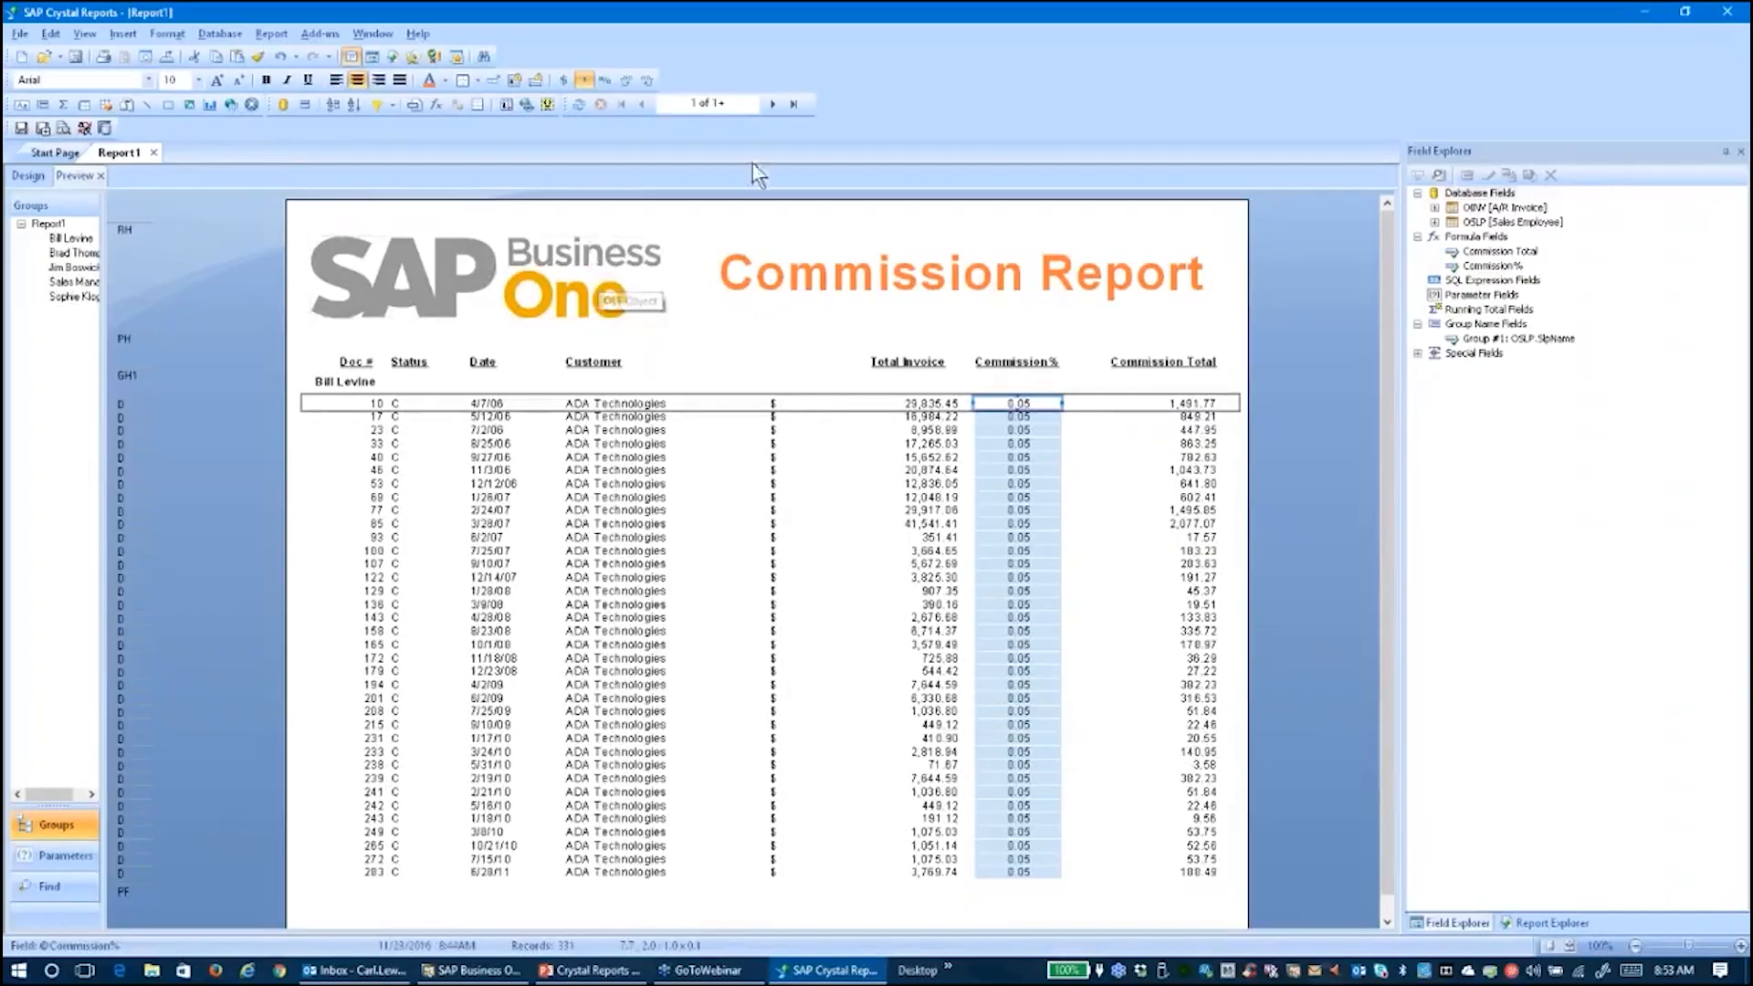
{"action": "left_click", "coordinate": [792, 104]}
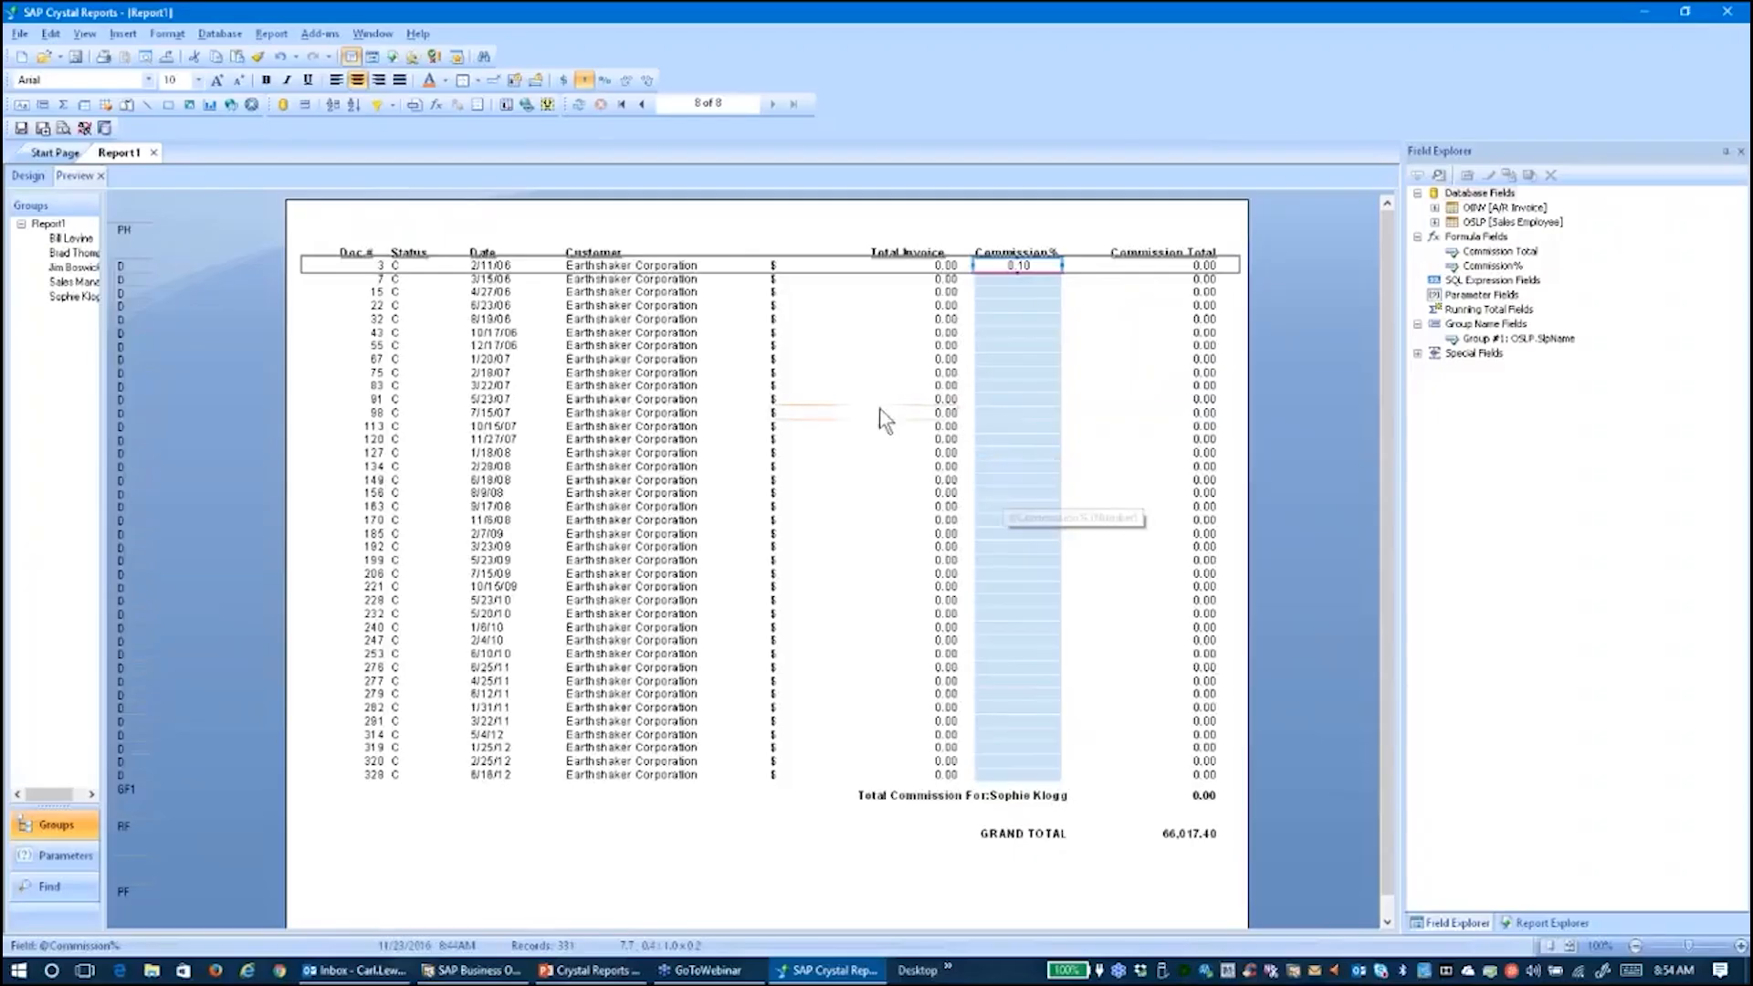
{"action": "left_click", "coordinate": [819, 399]}
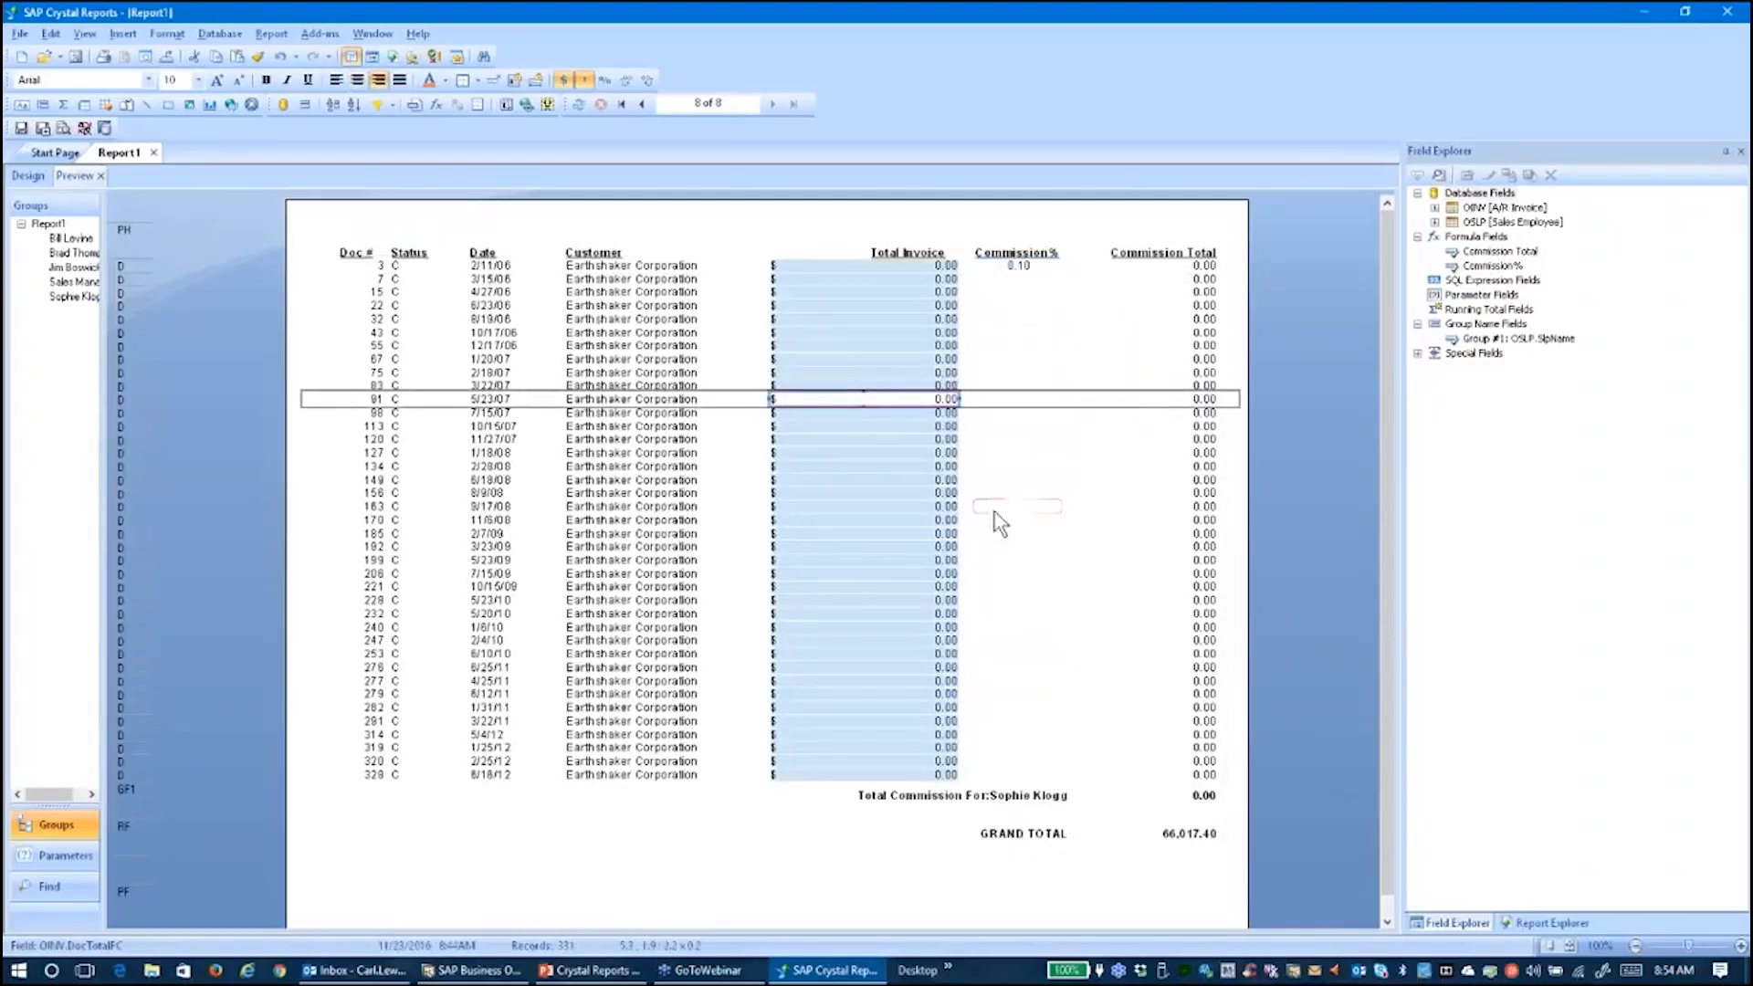